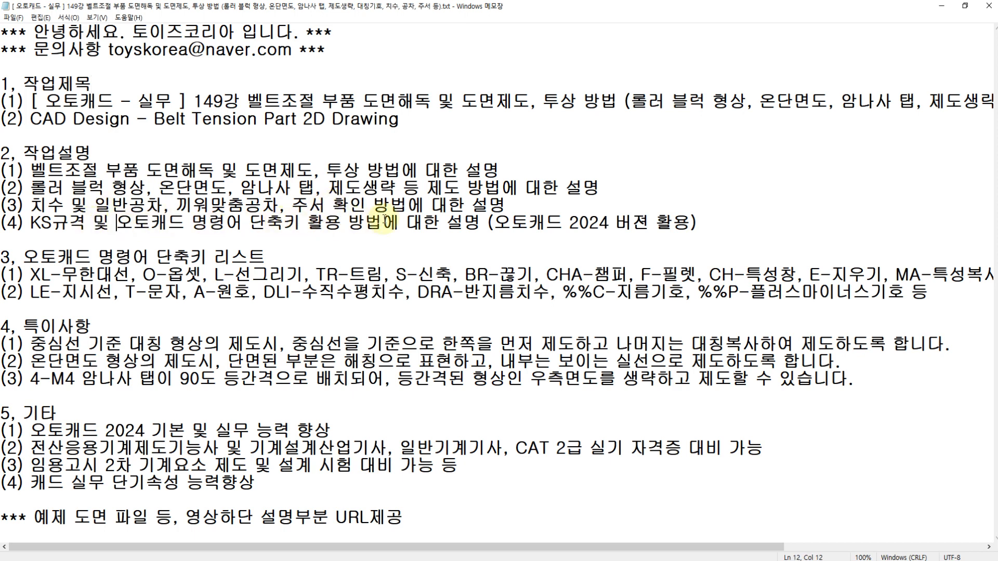
Highlight the AutoCAD 2024 version note and the two lines of command shortcuts in section 3 of the lecture notes
drag(499, 222, 657, 227)
click(616, 224)
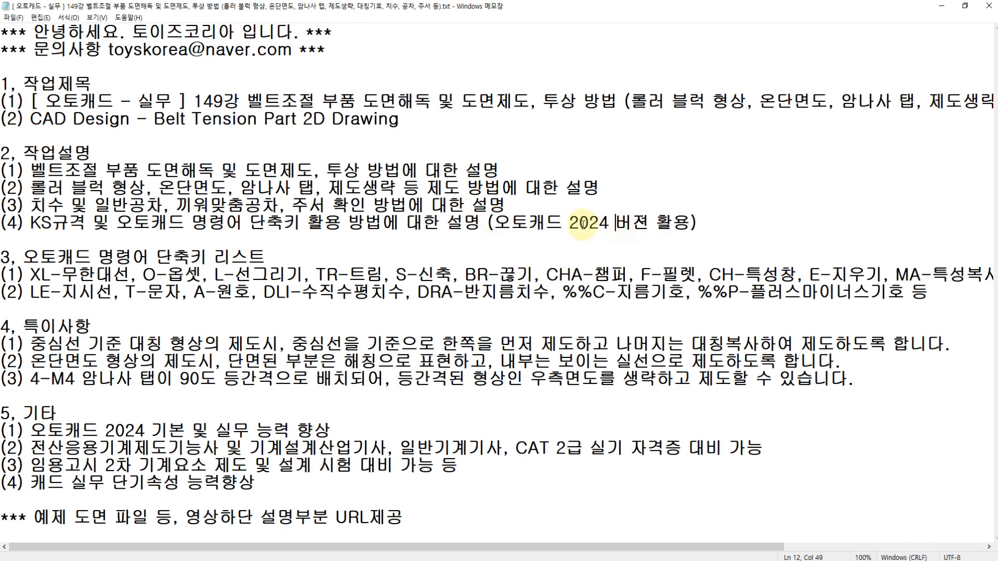
drag(570, 223, 607, 223)
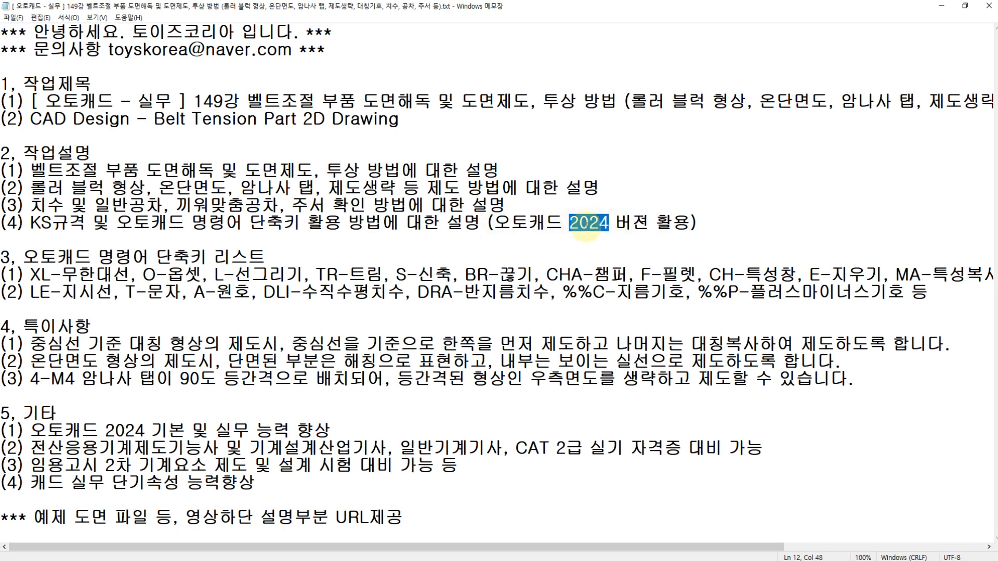
click(500, 225)
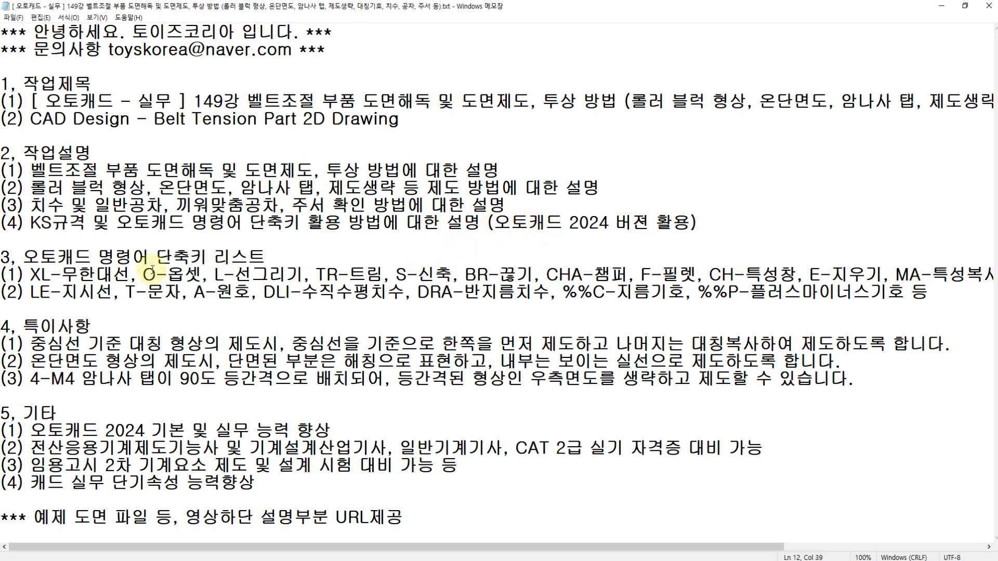
drag(30, 275, 930, 292)
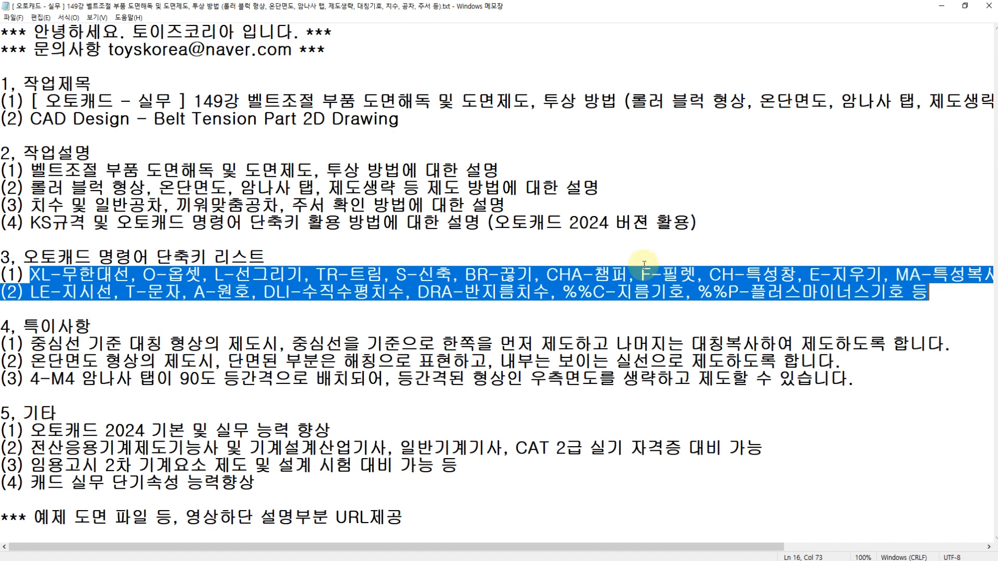
click(552, 228)
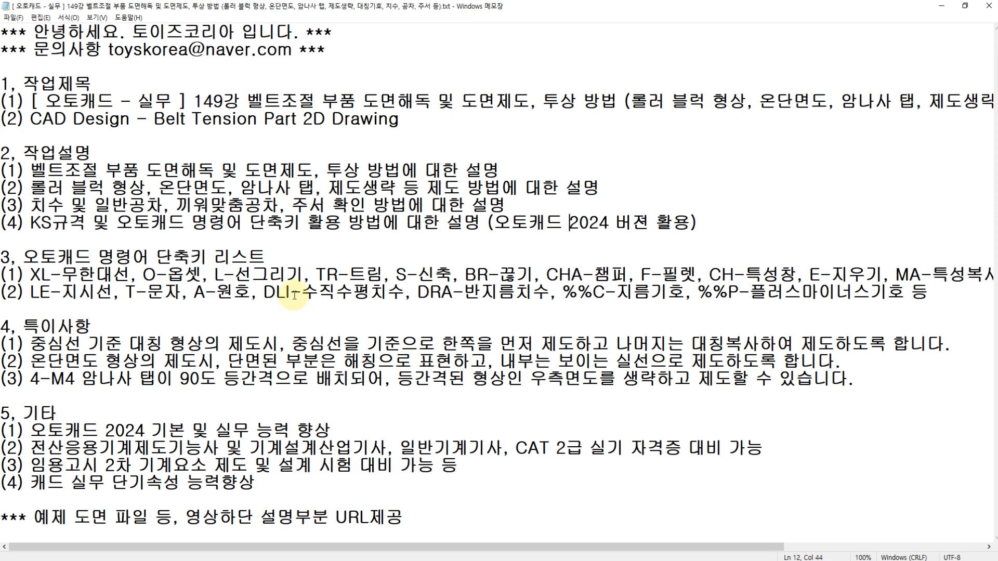
Mark the centerline-symmetry note in section 4 item (1) with red pen and add red strokes over sections 1 to 3
mouse_move(73, 338)
mouse_down()
mouse_move(39, 358)
mouse_move(143, 344)
mouse_move(210, 358)
mouse_up()
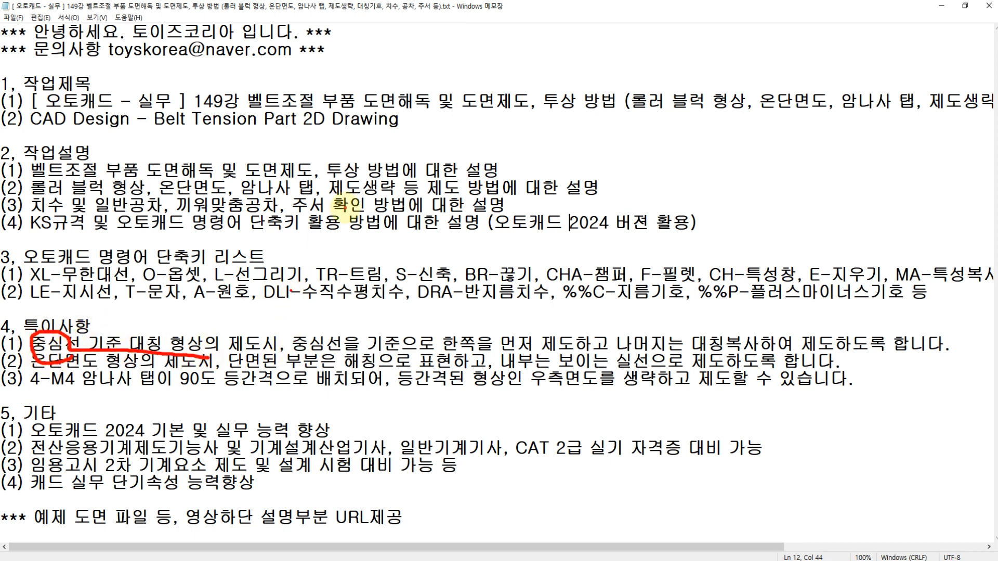
drag(392, 213, 533, 205)
drag(484, 105, 479, 131)
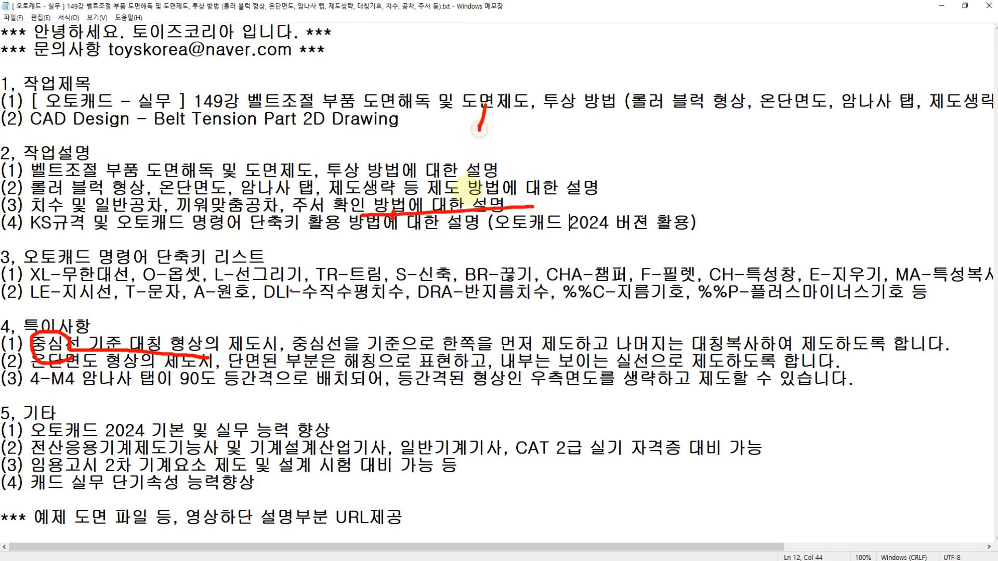
drag(461, 266, 461, 302)
Sketch a red cylinder over the notes with an inner through hole and a center axis running through it
mouse_move(675, 180)
mouse_down()
mouse_move(638, 237)
mouse_move(660, 278)
mouse_move(687, 194)
mouse_move(764, 165)
mouse_up()
drag(681, 268, 748, 261)
mouse_move(764, 166)
mouse_down()
mouse_move(778, 240)
mouse_move(759, 255)
mouse_up()
click(675, 213)
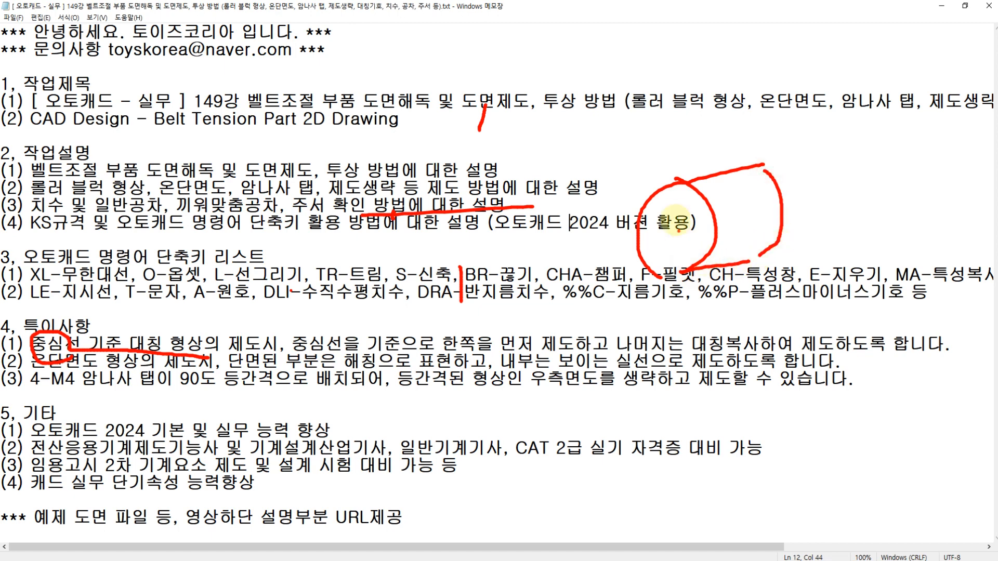
mouse_move(678, 223)
mouse_down()
mouse_move(676, 231)
mouse_move(756, 200)
mouse_move(755, 229)
mouse_up()
drag(583, 246, 808, 204)
click(744, 188)
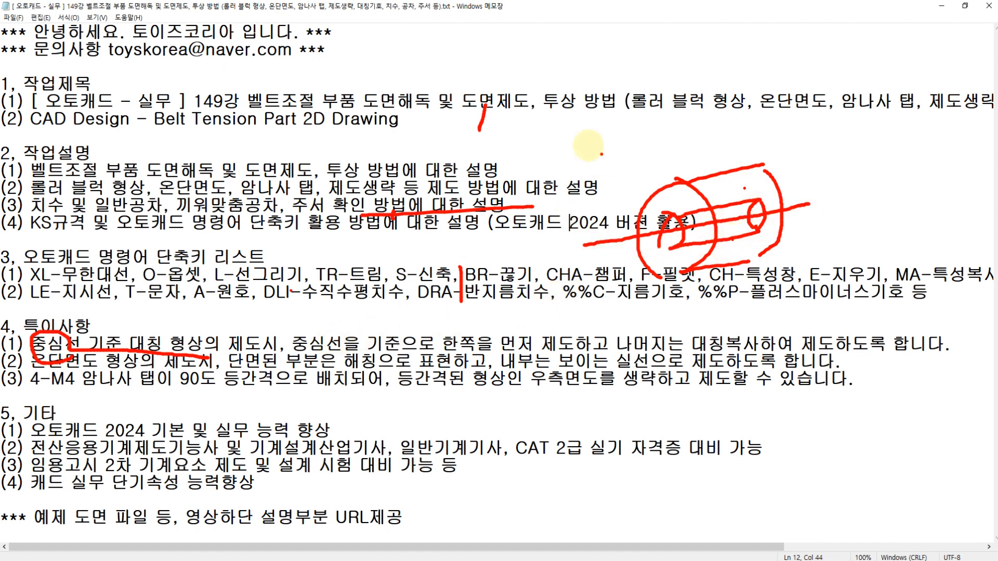
Write "2D" beside the cylinder sketch and draw a rough profile with a horizontal centerline below it
drag(585, 139, 626, 154)
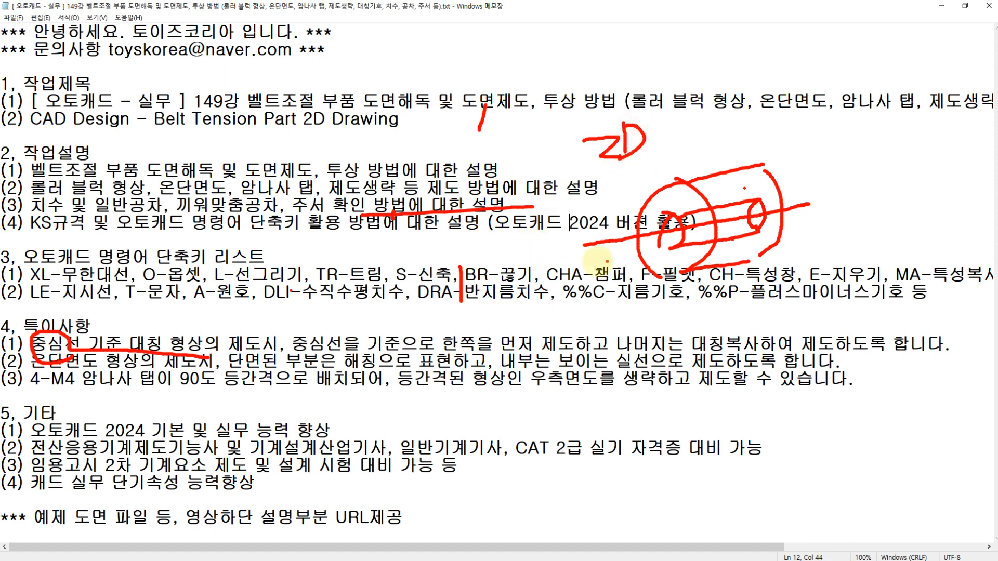
drag(500, 343, 663, 346)
mouse_move(530, 337)
mouse_down()
mouse_move(599, 310)
mouse_move(579, 325)
mouse_up()
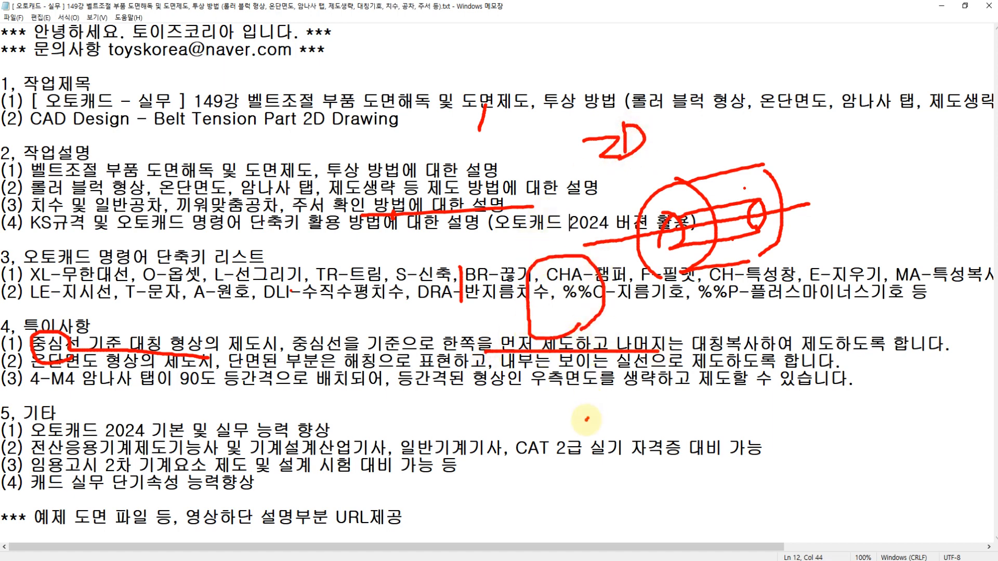
mouse_move(586, 419)
mouse_down()
mouse_move(597, 294)
mouse_move(625, 403)
mouse_move(653, 387)
mouse_up()
Undo the latest red strokes and clear all remaining annotations from the notes
key(ctrl+z)
key(ctrl+z)
key(ctrl+z)
key(ctrl+z)
key(ctrl+z)
key(ctrl+z)
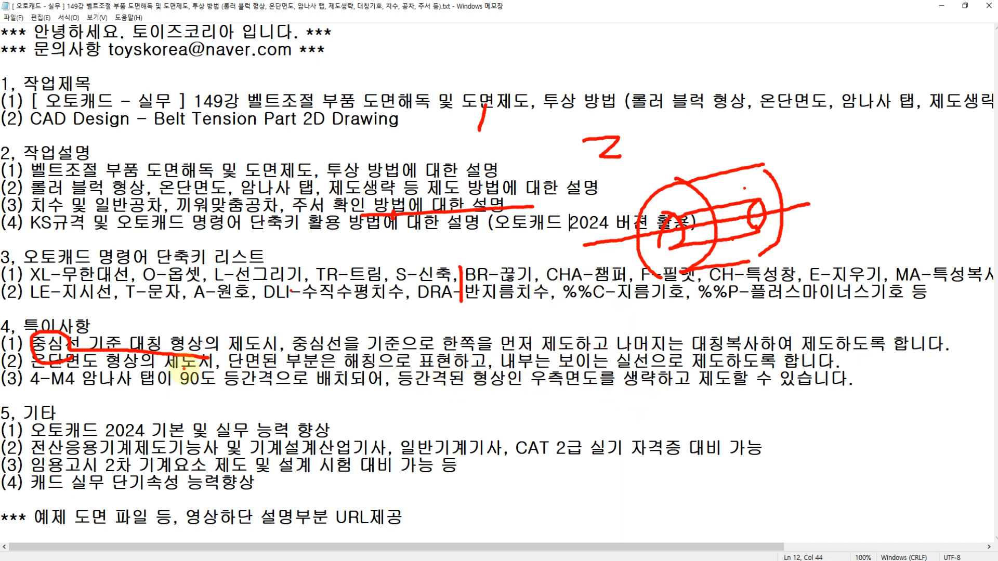
key(Escape)
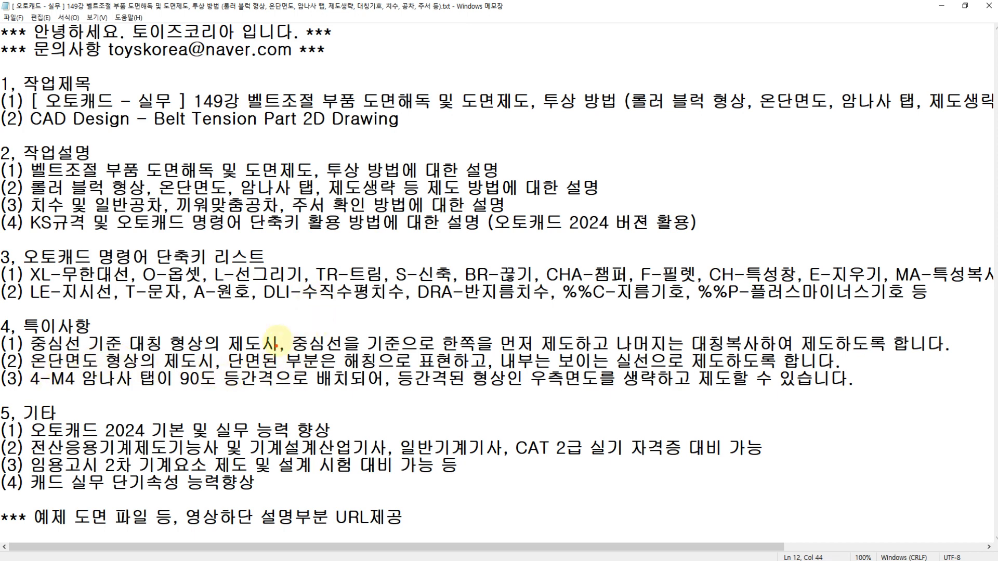
Mark the hatching and visible-line notes in item (2), the 제도생략 wording, and the 4-M4 tap and 90도 등간격 text in item (3)
drag(363, 180, 362, 262)
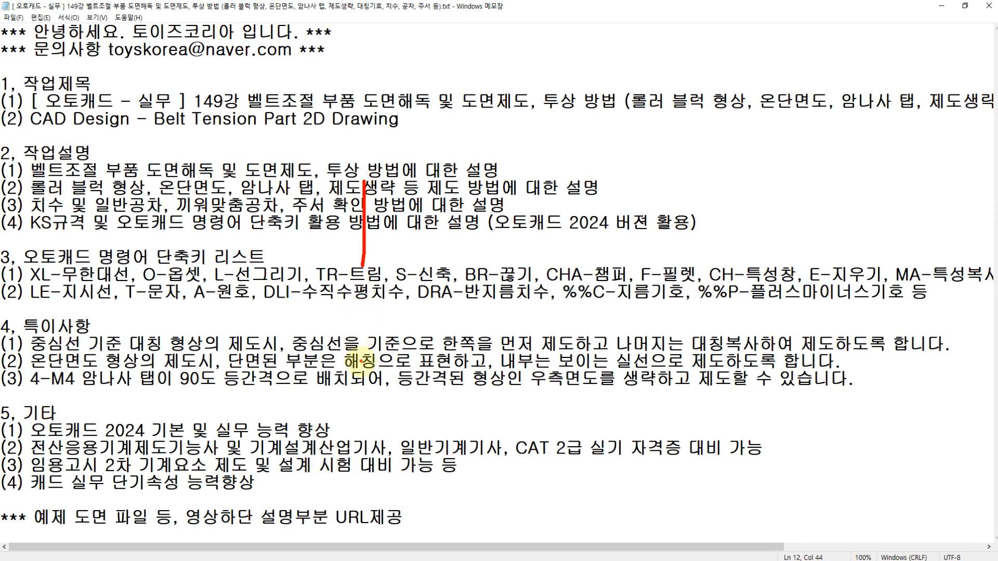
mouse_move(294, 364)
mouse_down()
mouse_move(598, 366)
mouse_move(559, 363)
mouse_move(834, 360)
mouse_move(866, 349)
mouse_up()
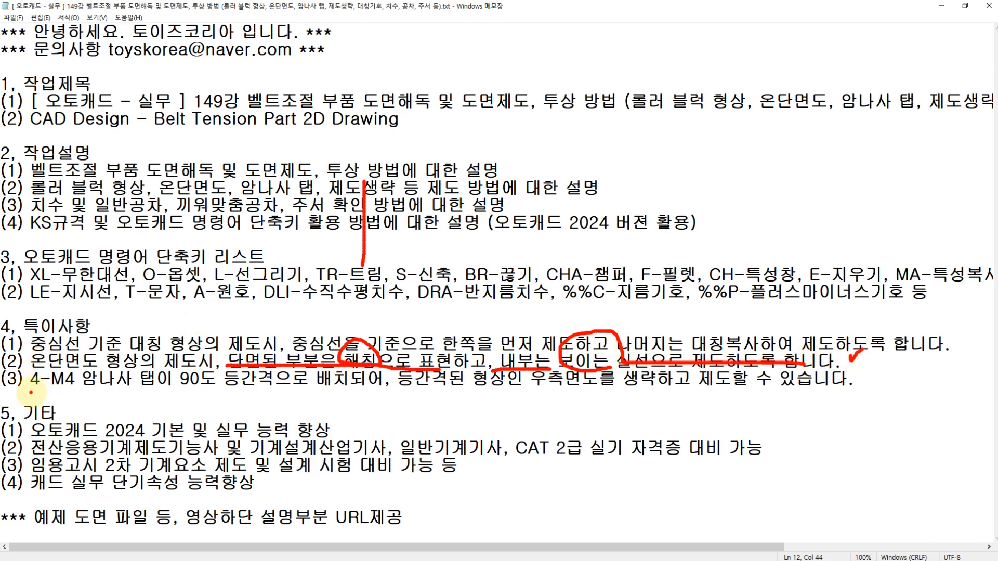
mouse_move(283, 169)
mouse_down()
mouse_move(320, 193)
mouse_move(395, 167)
mouse_move(397, 206)
mouse_move(338, 205)
mouse_up()
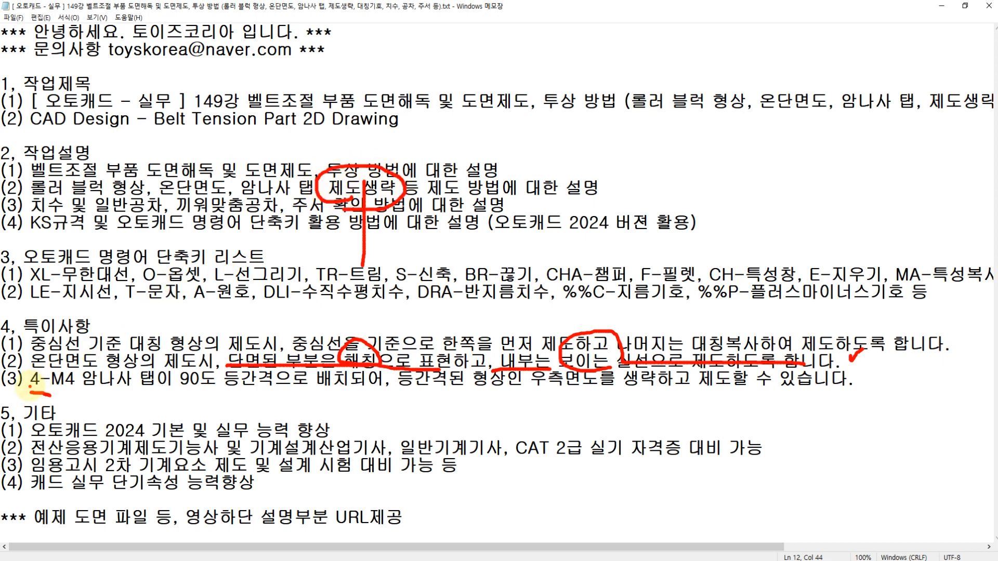
drag(31, 388, 140, 391)
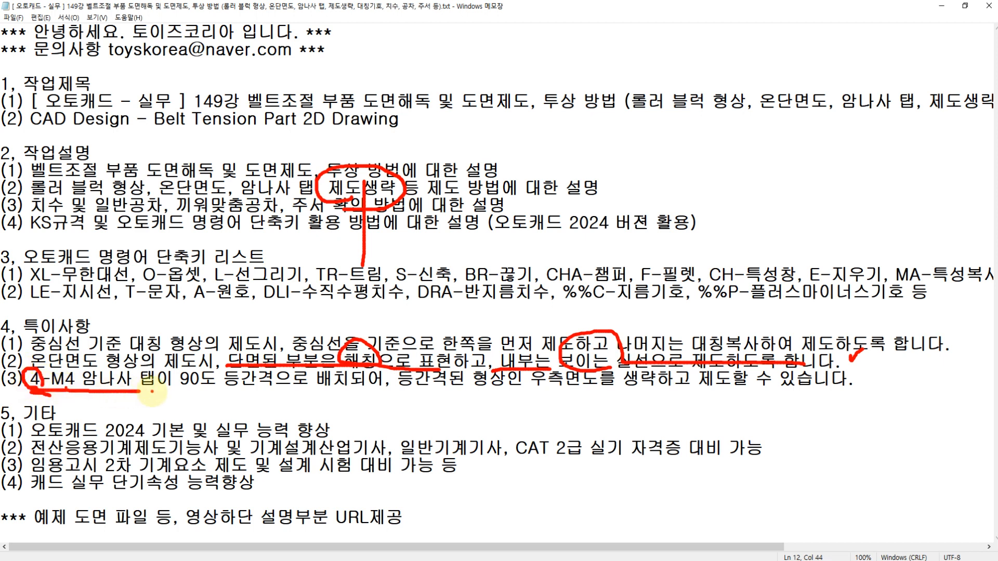
mouse_move(182, 392)
mouse_down()
mouse_move(274, 391)
mouse_move(272, 365)
mouse_move(222, 359)
mouse_up()
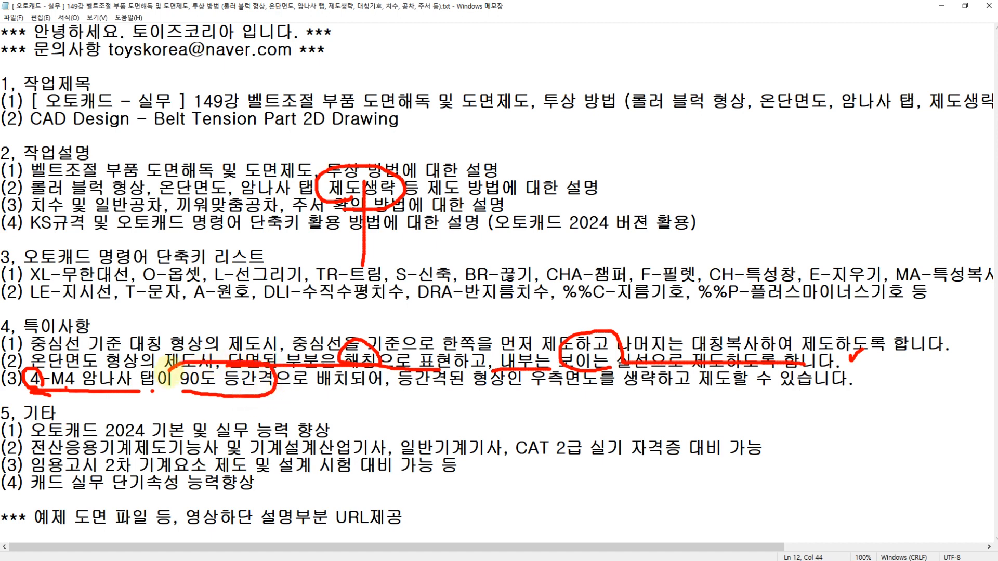
mouse_move(223, 394)
mouse_down()
mouse_move(228, 401)
mouse_move(179, 400)
mouse_move(249, 396)
mouse_up()
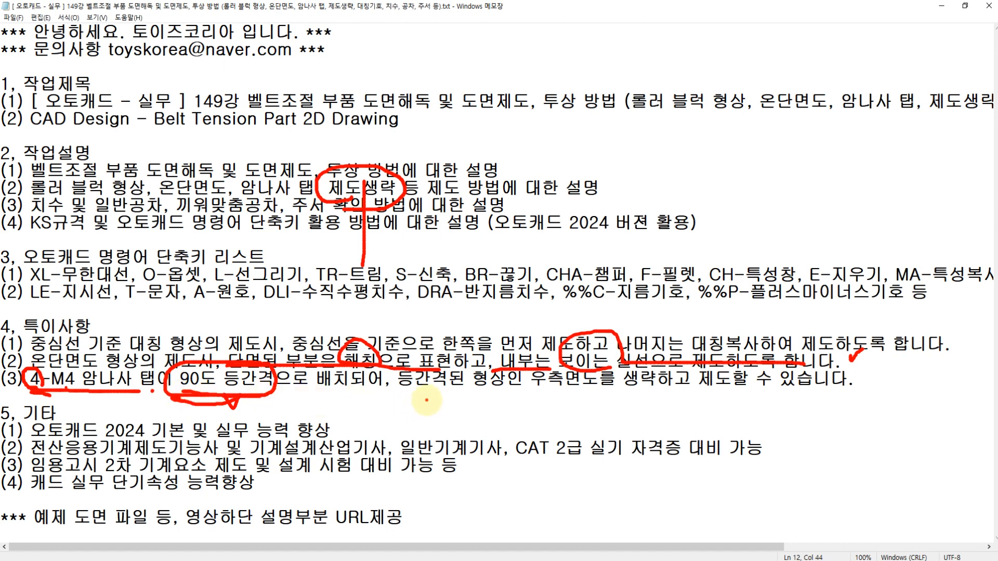
Sketch a large circle, a small rectangular view with its centerline, and concentric circles with crossing centerlines and a check mark
mouse_move(427, 400)
mouse_down()
mouse_move(335, 484)
mouse_move(445, 403)
mouse_up()
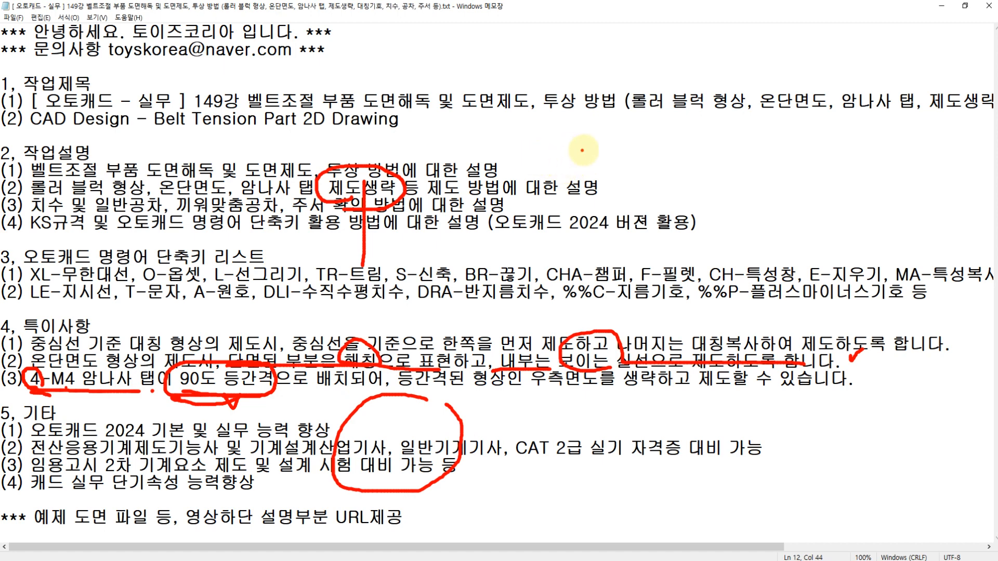
mouse_move(582, 150)
mouse_down()
mouse_move(526, 171)
mouse_move(579, 174)
mouse_move(585, 152)
mouse_up()
drag(507, 163, 577, 163)
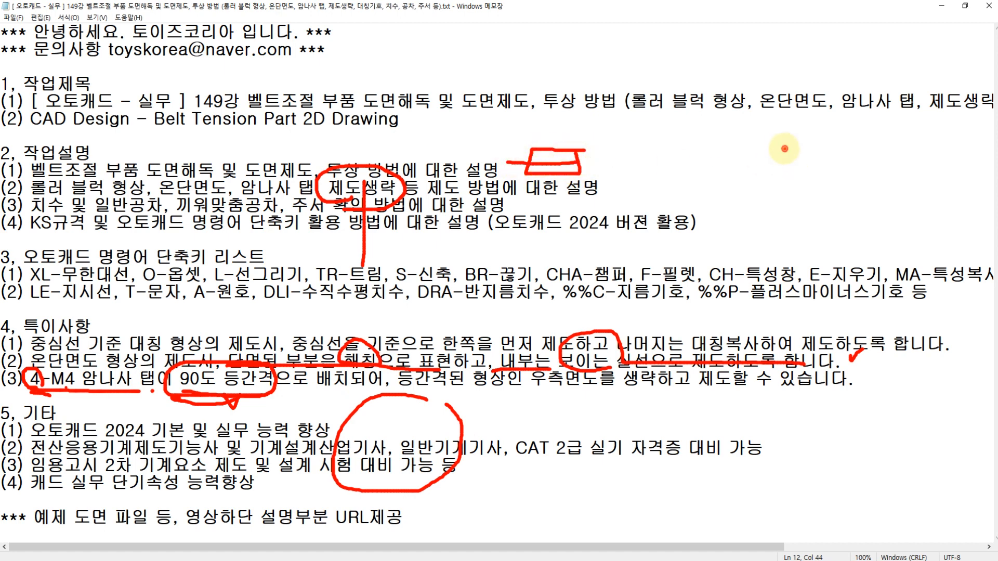
mouse_move(785, 149)
mouse_down()
mouse_move(789, 180)
mouse_move(792, 143)
mouse_move(804, 179)
mouse_move(768, 197)
mouse_up()
drag(700, 174, 820, 170)
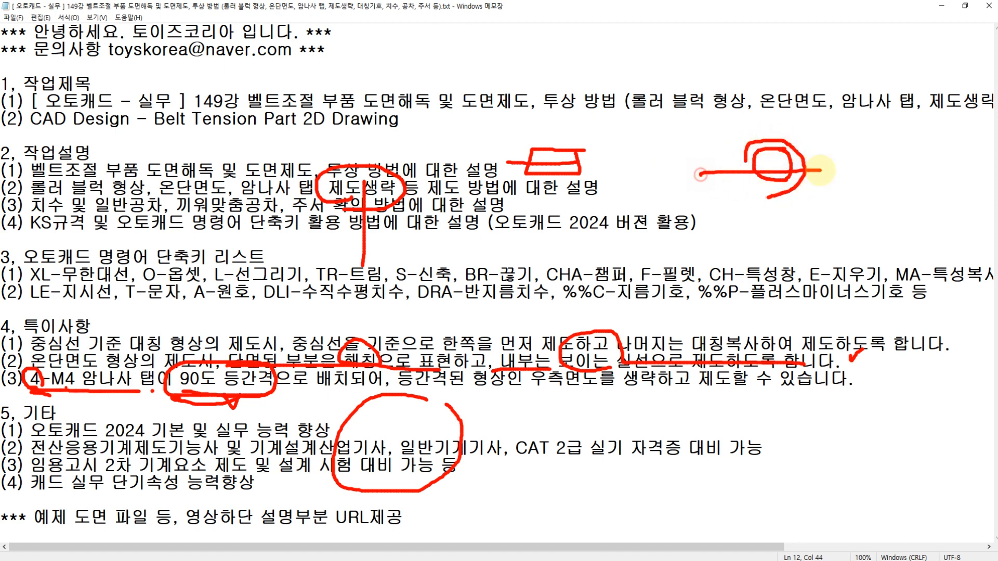
drag(774, 124, 761, 253)
drag(809, 160, 839, 147)
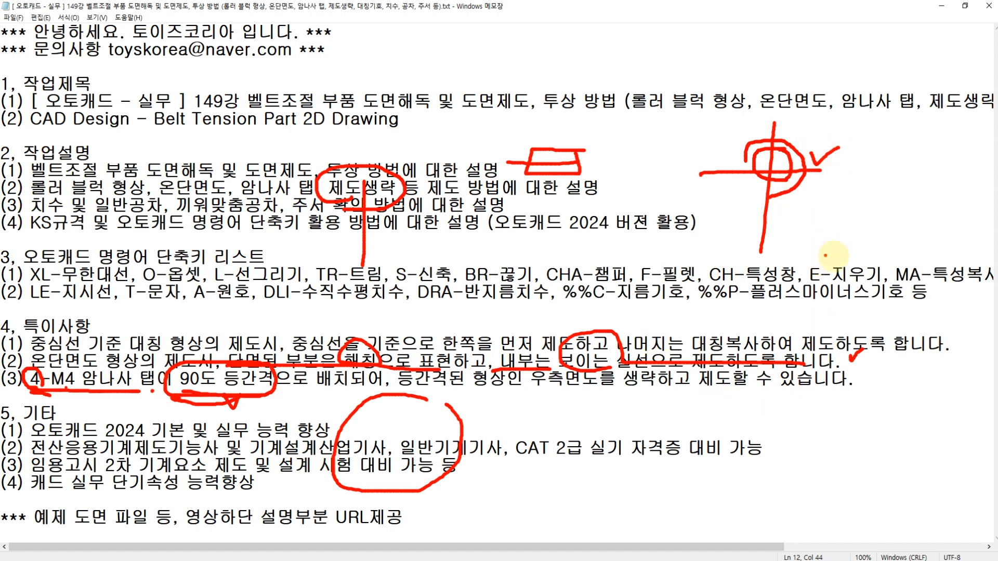
Sketch additional rollers below the concentric circles, connect them with belt lines, and add crossing strokes over one belt segment
mouse_move(866, 306)
mouse_down()
mouse_move(843, 243)
mouse_move(880, 287)
mouse_up()
mouse_move(722, 285)
mouse_down()
mouse_move(705, 258)
mouse_move(713, 289)
mouse_up()
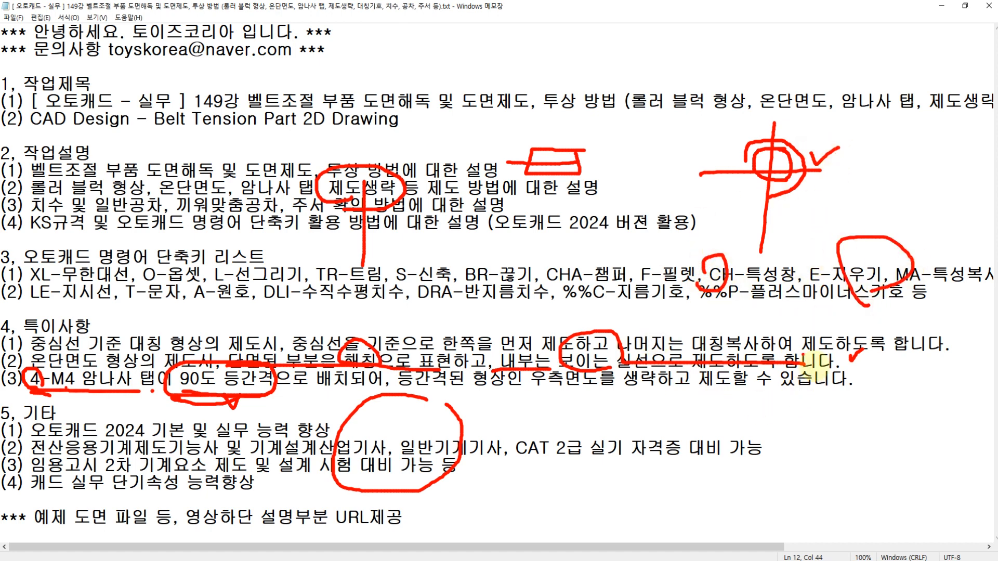
drag(811, 362, 788, 373)
mouse_move(760, 178)
mouse_down()
mouse_move(676, 268)
mouse_move(806, 362)
mouse_up()
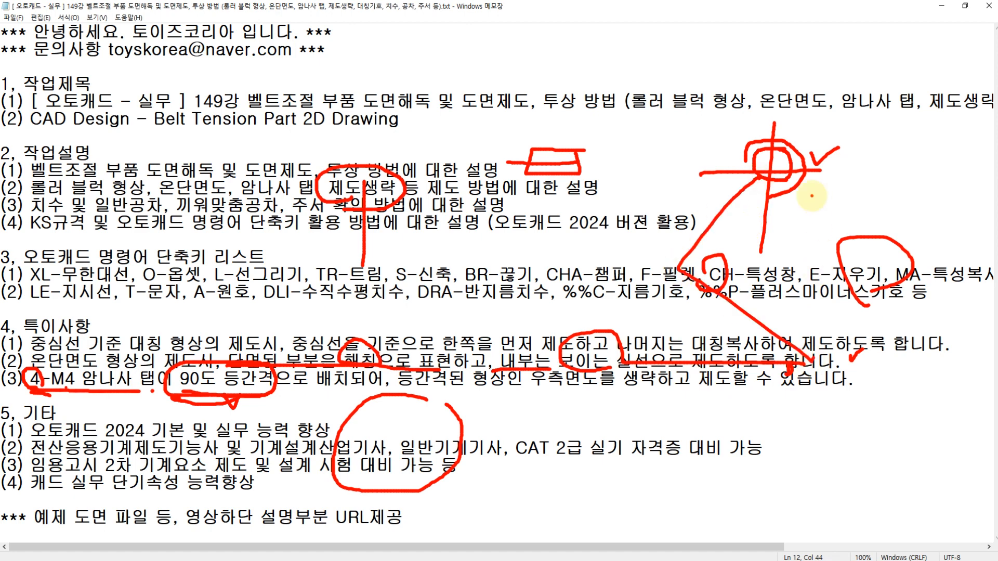
drag(812, 196, 808, 331)
drag(853, 183, 808, 232)
drag(797, 192, 850, 240)
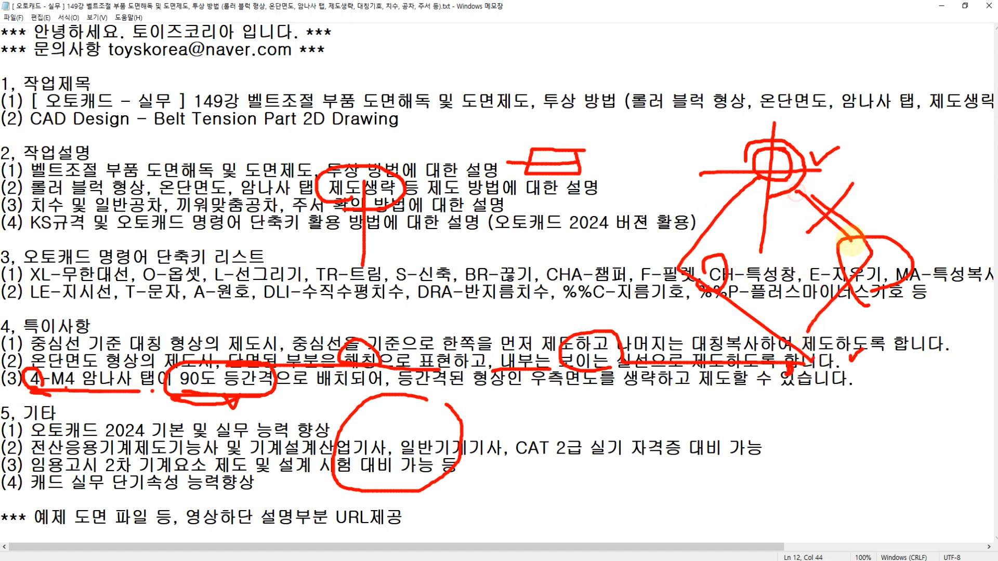
drag(864, 183, 815, 240)
drag(799, 192, 852, 241)
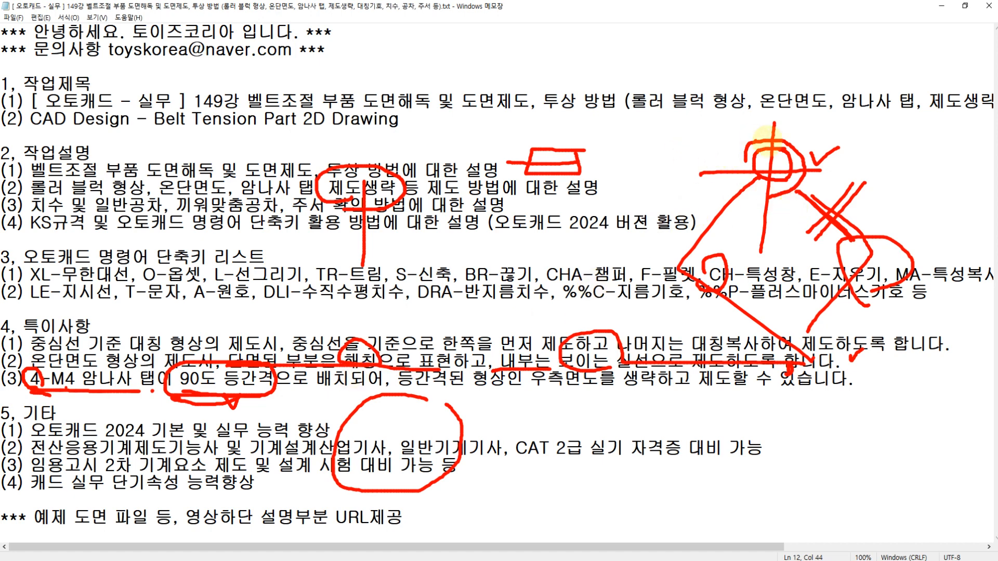
Re-emphasize the 90도 등간격 and 배치 wording in item (3), sketch a large cylinder outline, and erase all annotations
drag(771, 144, 745, 177)
drag(744, 144, 762, 171)
mouse_move(173, 391)
mouse_down()
mouse_move(294, 397)
mouse_move(335, 358)
mouse_move(348, 400)
mouse_move(237, 399)
mouse_move(259, 389)
mouse_move(306, 330)
mouse_up()
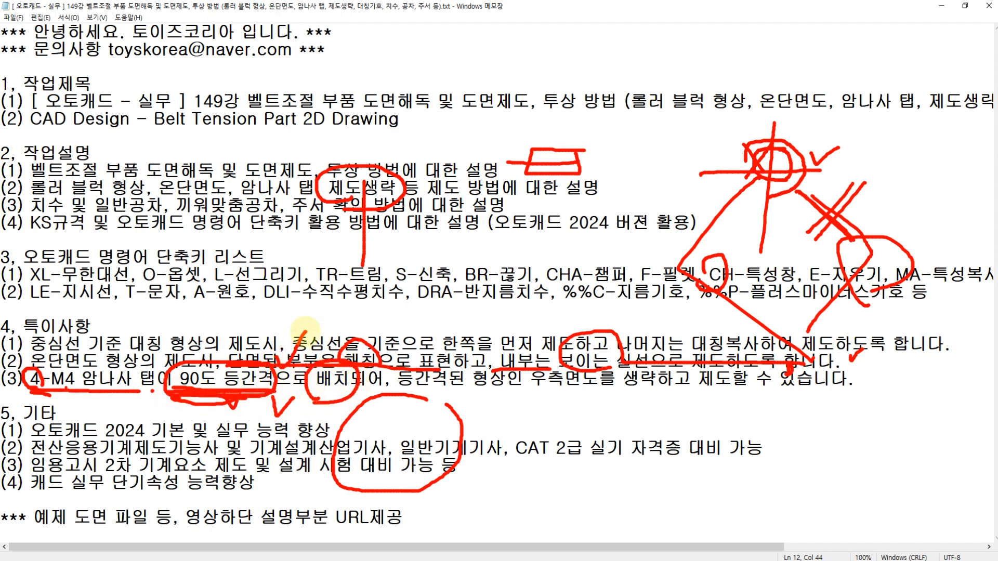
mouse_move(539, 413)
mouse_down()
mouse_move(520, 520)
mouse_move(572, 507)
mouse_up()
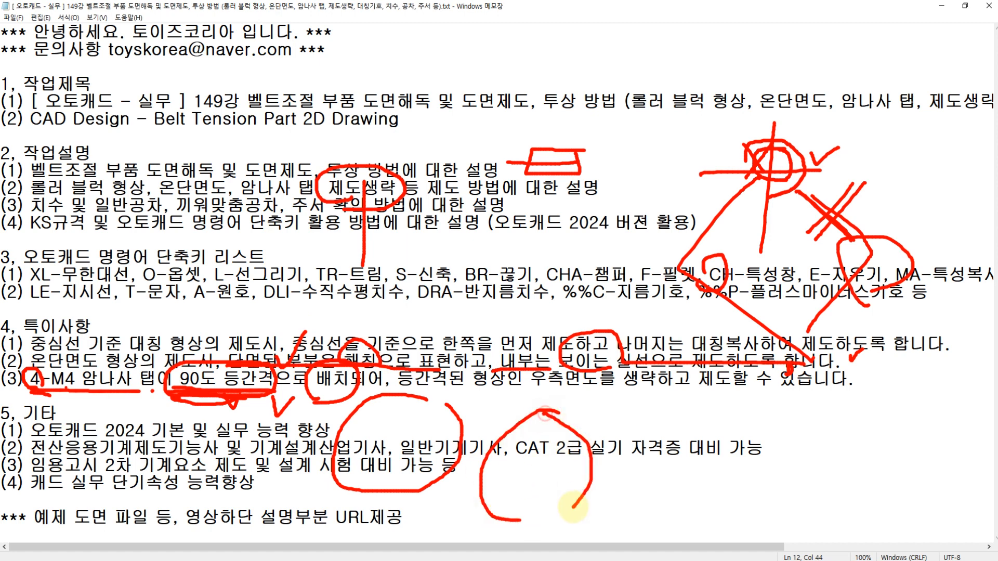
mouse_move(564, 403)
mouse_down()
mouse_move(660, 403)
mouse_move(647, 496)
mouse_up()
drag(719, 394, 696, 533)
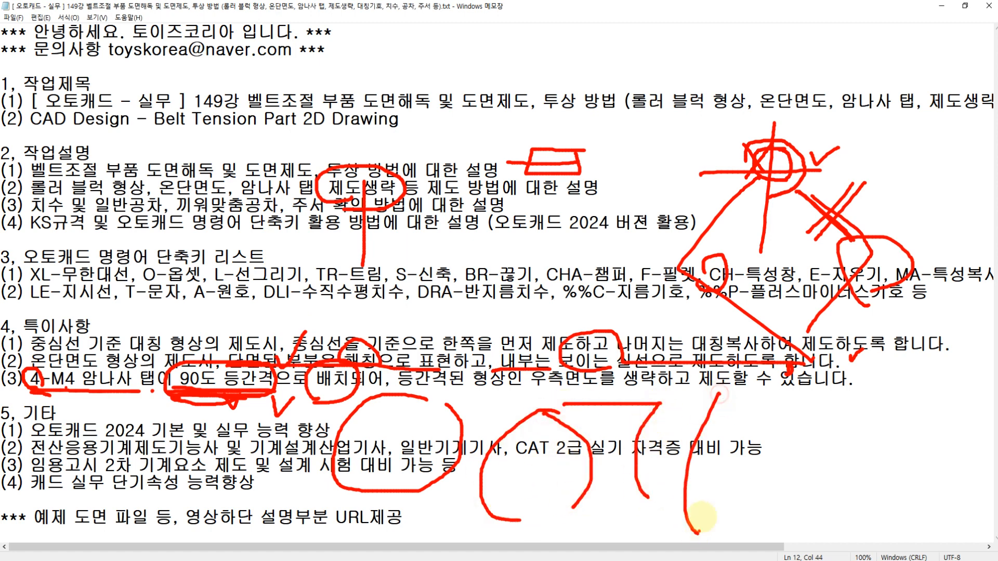
key(e)
Sketch a large cylinder in red over the middle of the notes, with an elliptical front face
mouse_move(500, 245)
mouse_down()
mouse_move(441, 316)
mouse_move(494, 424)
mouse_up()
mouse_move(481, 259)
mouse_down()
mouse_move(496, 268)
mouse_move(518, 411)
mouse_up()
mouse_move(525, 263)
mouse_down()
mouse_move(666, 254)
mouse_move(660, 397)
mouse_up()
drag(670, 385, 509, 400)
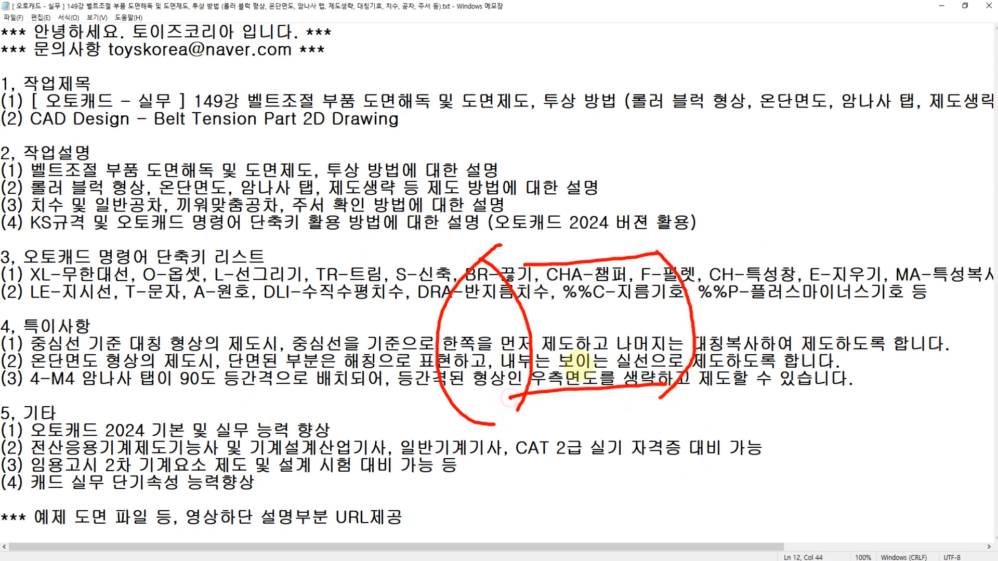
Try marking four tap holes at the upper, lower and two side positions of the cylinder's front face, and undo them
drag(463, 288, 486, 298)
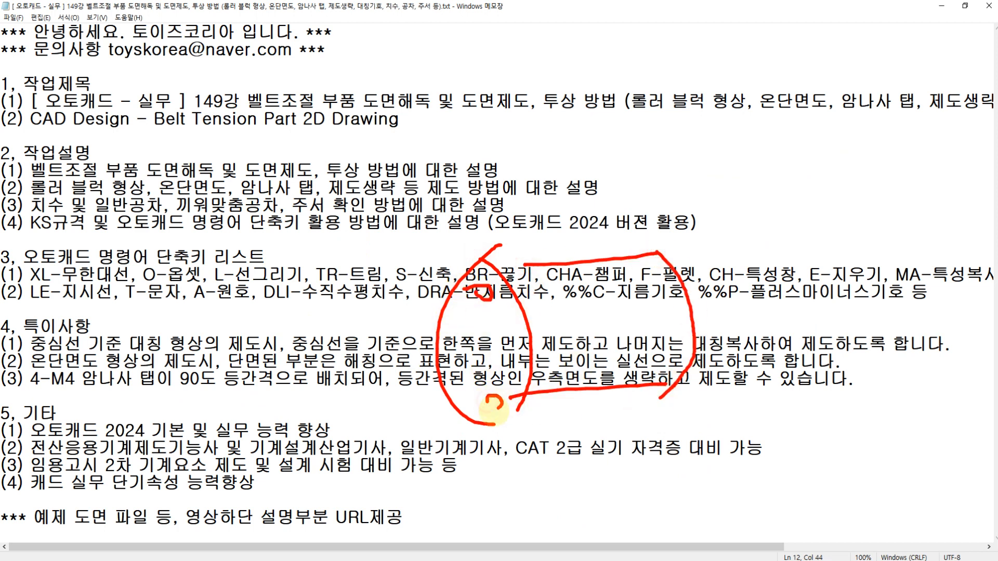
drag(495, 408, 487, 404)
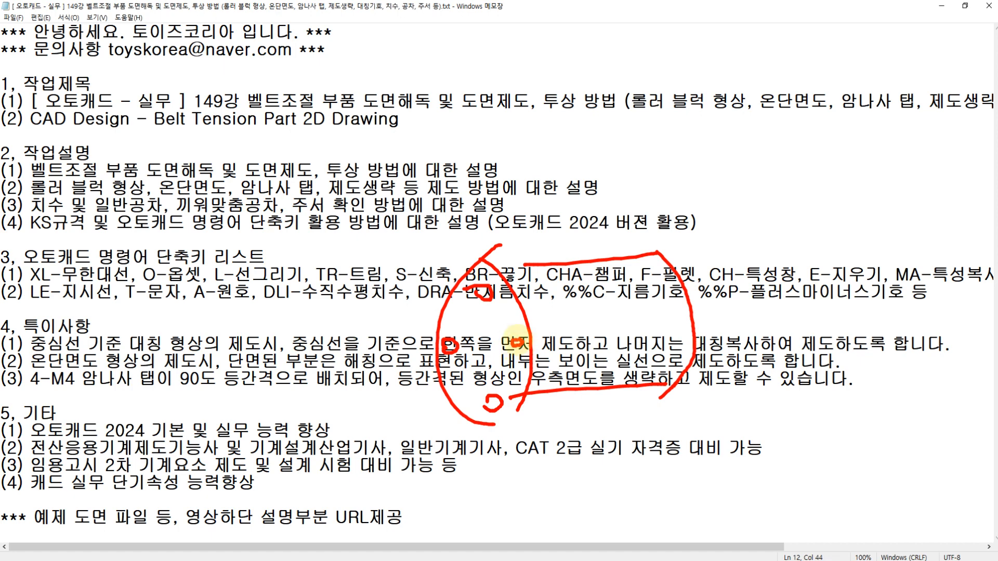
key(ctrl+z)
key(ctrl+z)
key(ctrl+z)
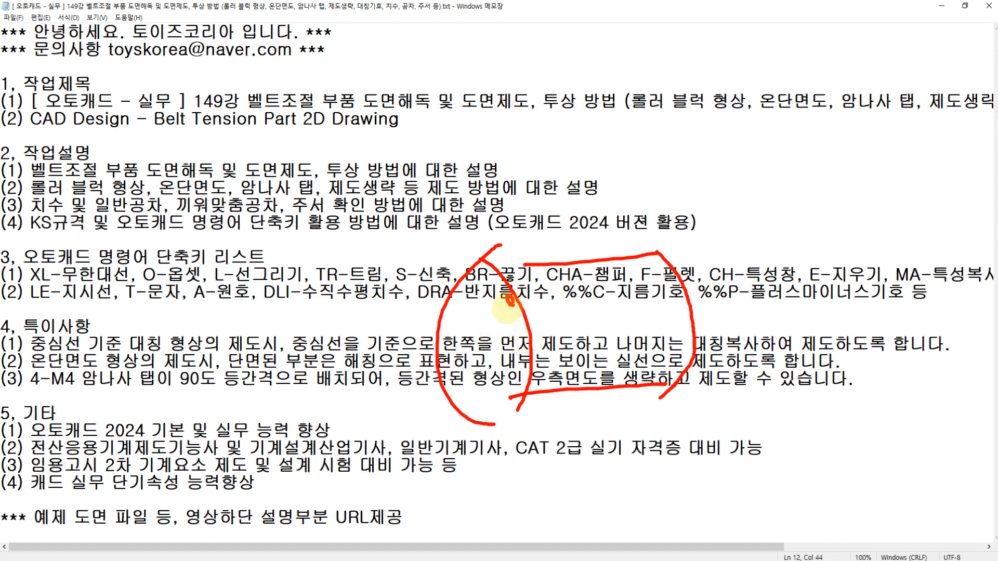
Mark four tap holes at the diagonal positions around the cylinder's front face
drag(507, 373, 521, 368)
drag(456, 390, 457, 385)
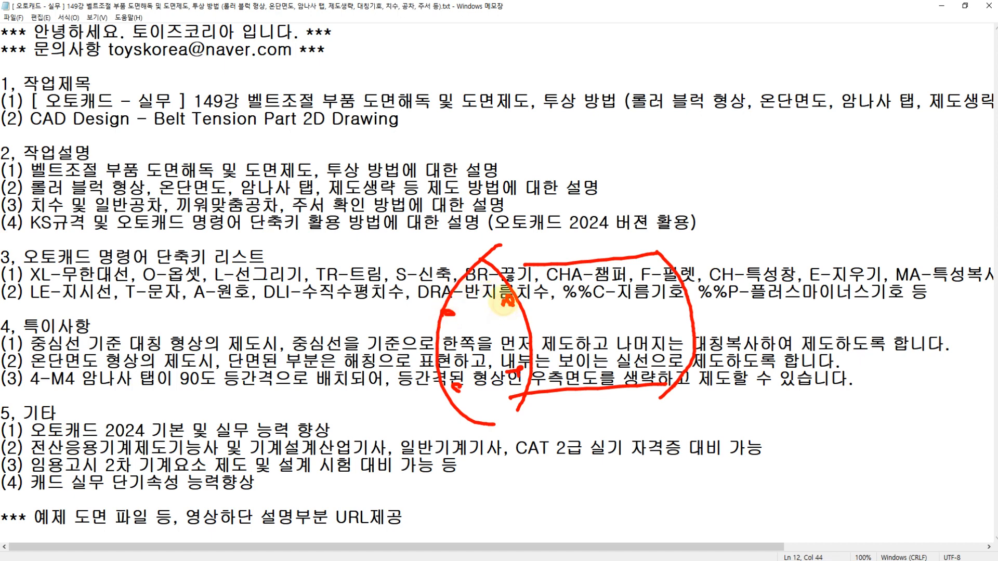
Draw a horizontal centre axis in red through the sketched cylinder, with a curved leader crossed at its end above it
click(441, 345)
click(513, 337)
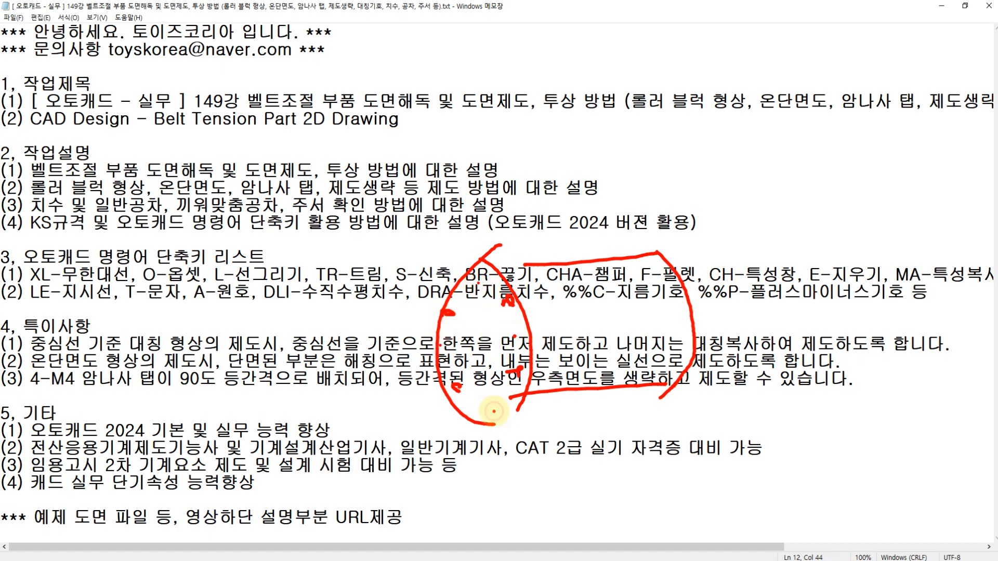
drag(393, 344, 739, 328)
mouse_move(635, 270)
mouse_down()
mouse_move(588, 206)
mouse_move(579, 212)
mouse_move(607, 241)
mouse_up()
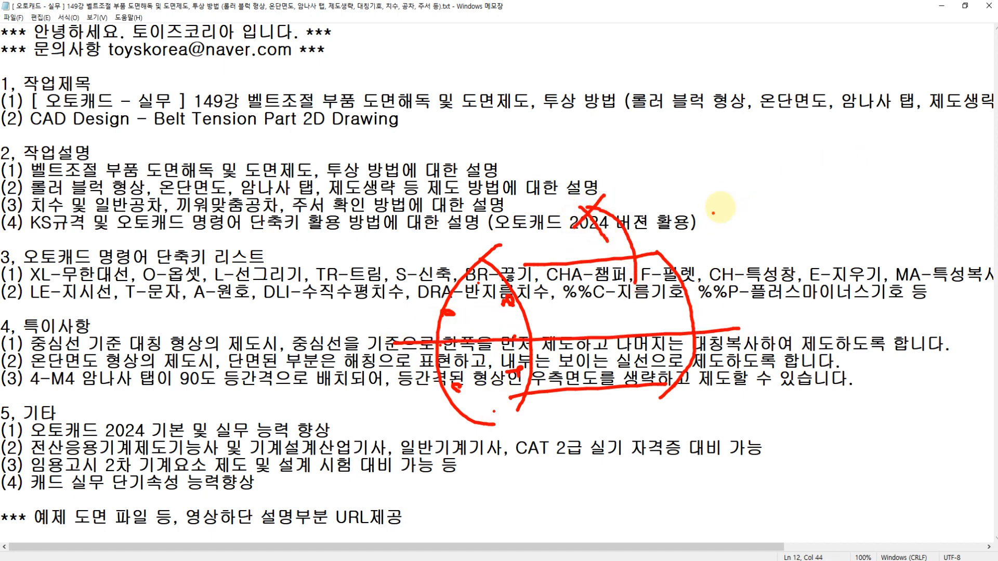
Sketch a separate circular side view beyond the cylinder, with four equally spaced tap holes, and fill in the uppermost hole
mouse_move(792, 141)
mouse_down()
mouse_move(784, 168)
mouse_move(796, 149)
mouse_up()
drag(728, 227, 725, 229)
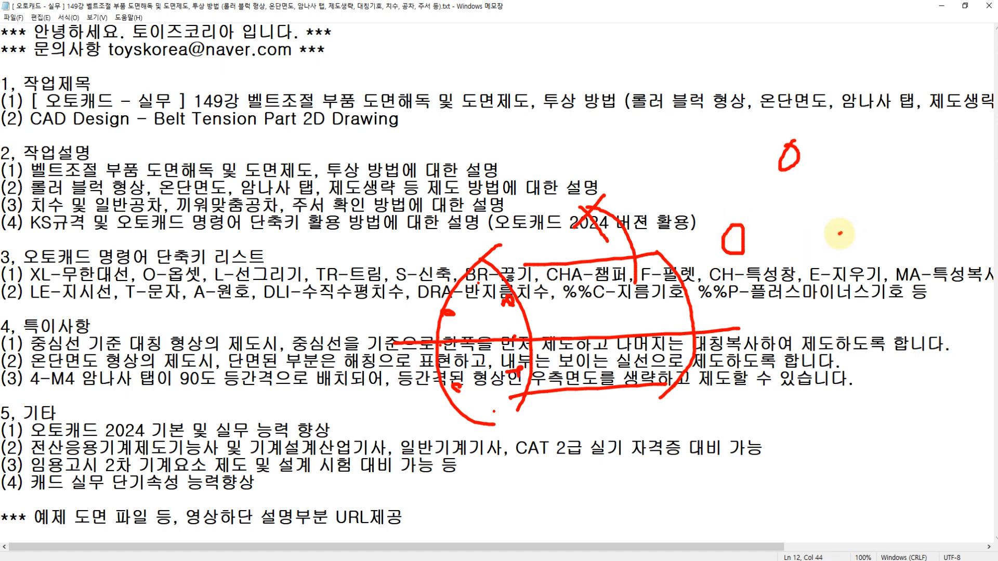
drag(833, 225, 839, 232)
mouse_move(817, 302)
mouse_down()
mouse_move(801, 322)
mouse_move(823, 311)
mouse_up()
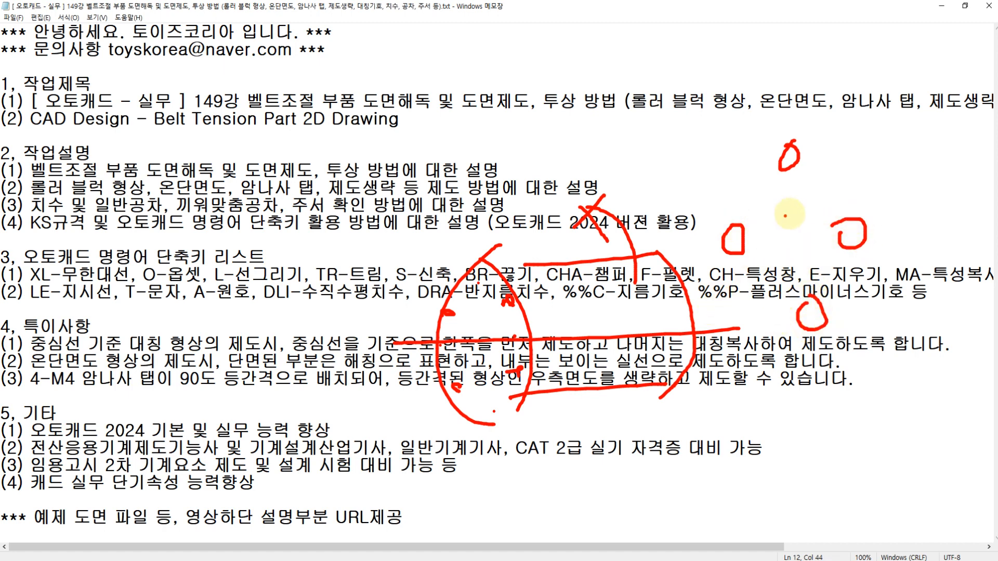
mouse_move(768, 168)
mouse_down()
mouse_move(757, 312)
mouse_move(883, 208)
mouse_move(798, 153)
mouse_up()
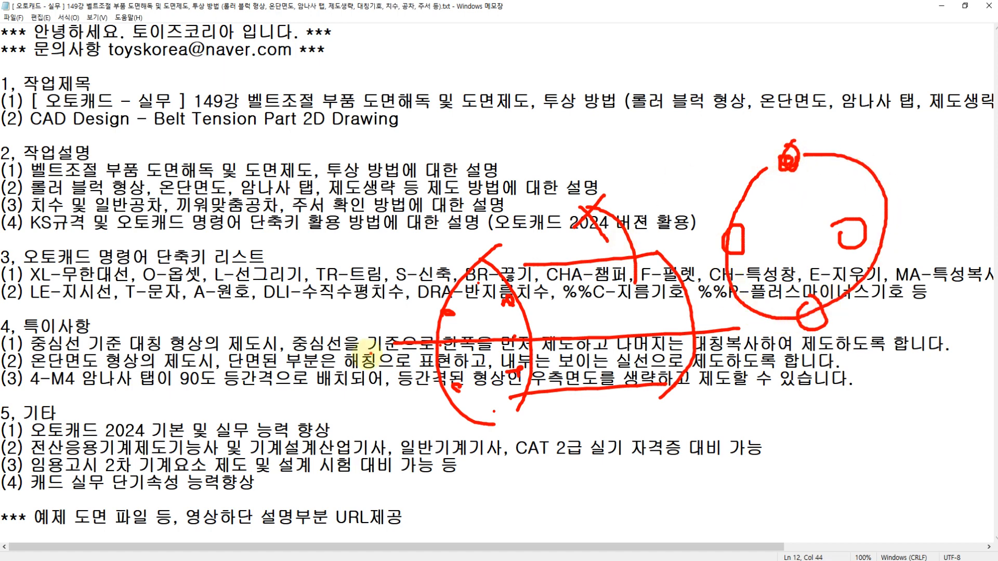
Circle 90도 등간격 and 우측면도를 in item (3), underline 생략하고, and erase all annotations
mouse_move(242, 398)
mouse_down()
mouse_move(175, 364)
mouse_move(290, 382)
mouse_move(243, 421)
mouse_up()
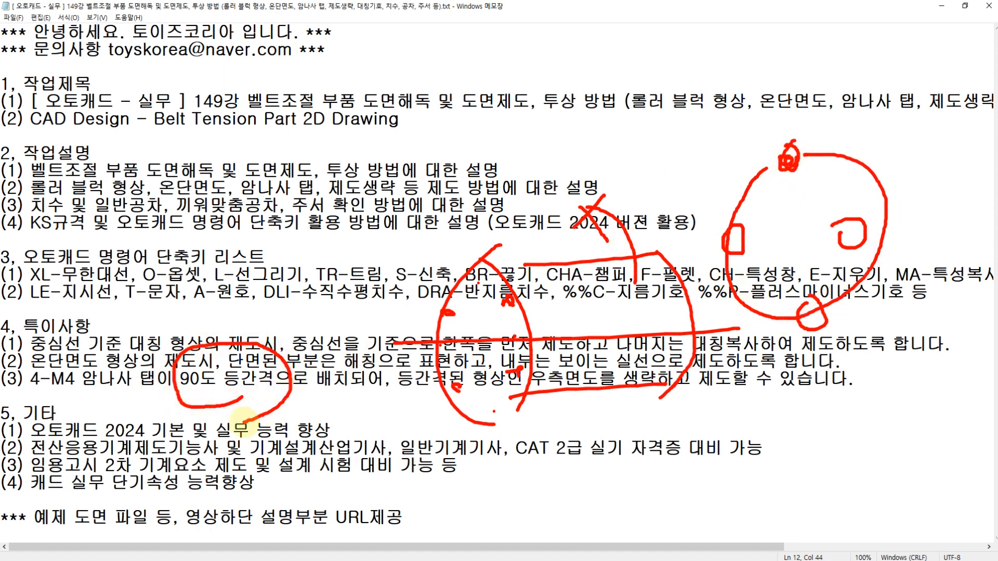
mouse_move(538, 399)
mouse_down()
mouse_move(569, 402)
mouse_move(626, 382)
mouse_move(559, 405)
mouse_up()
mouse_move(621, 401)
mouse_down()
mouse_move(673, 394)
mouse_move(663, 400)
mouse_up()
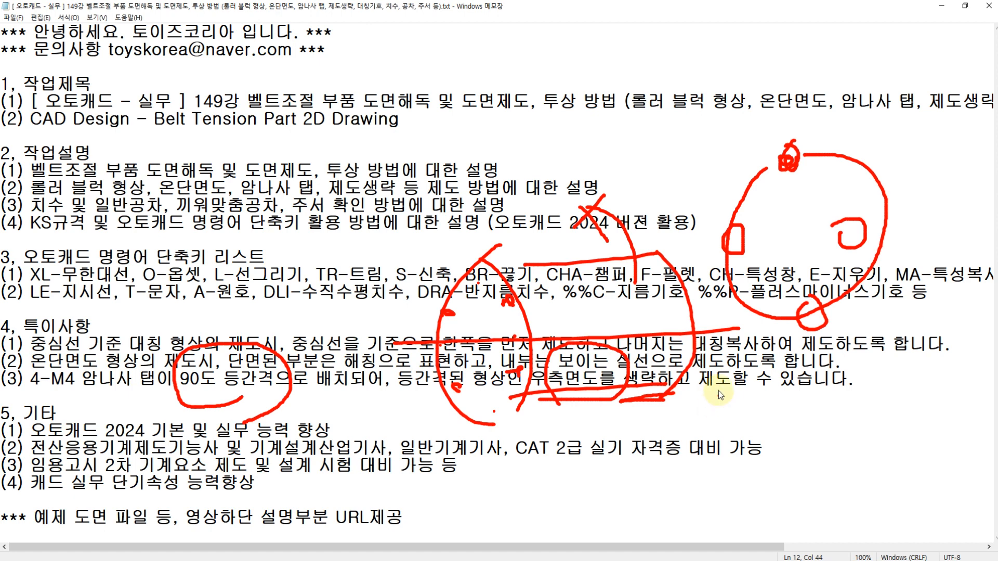
key(Escape)
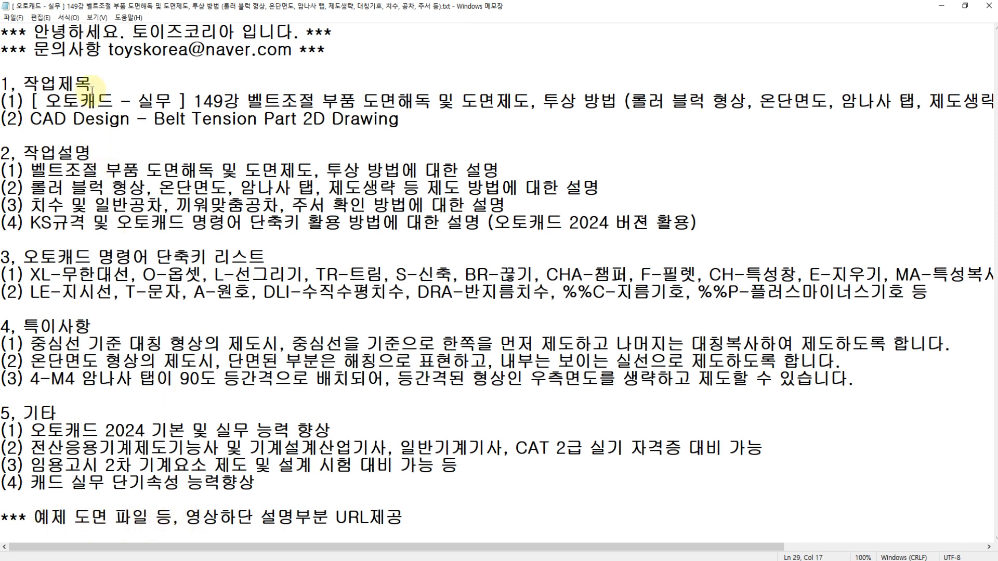
Switch to the side-by-side AutoCAD drawings and enlarge the area around the notes and title block in the blank template
click(312, 551)
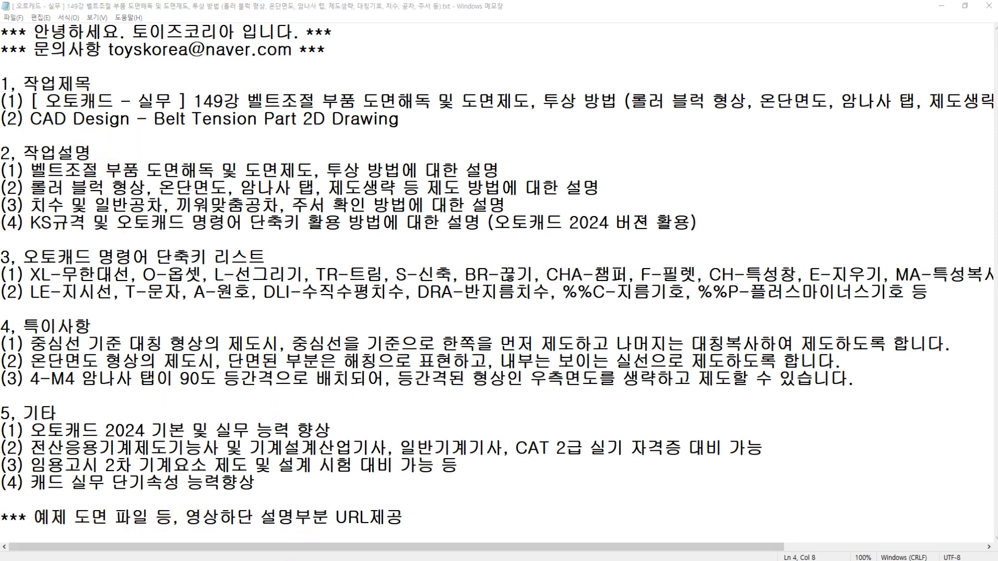
click(312, 554)
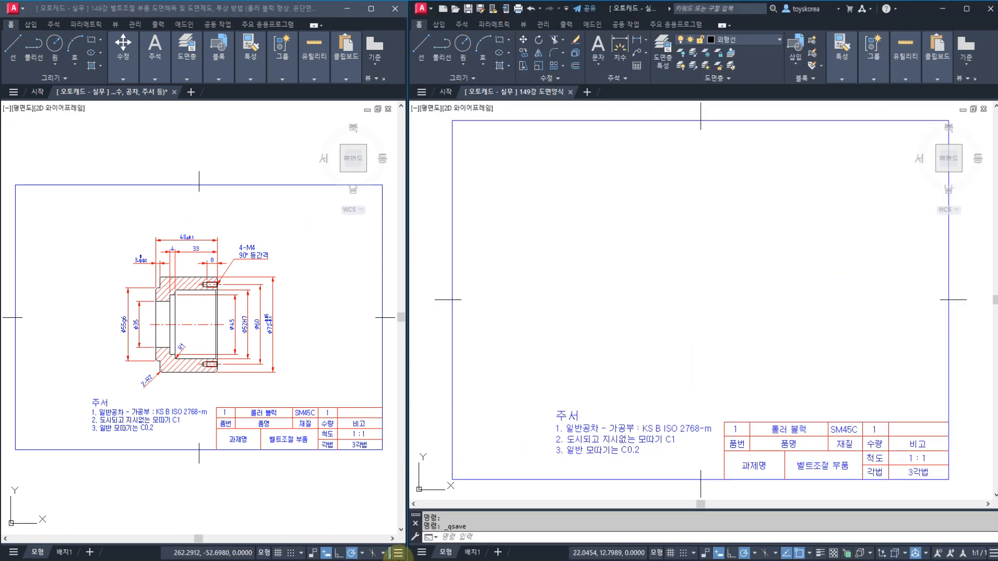
scroll(612, 311, up, 3)
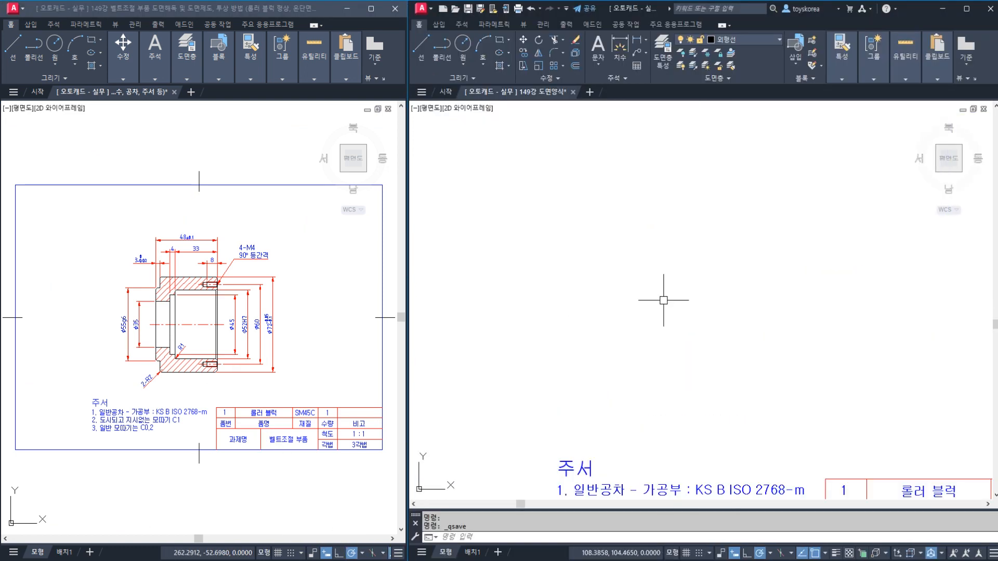
middle_drag(678, 309, 610, 236)
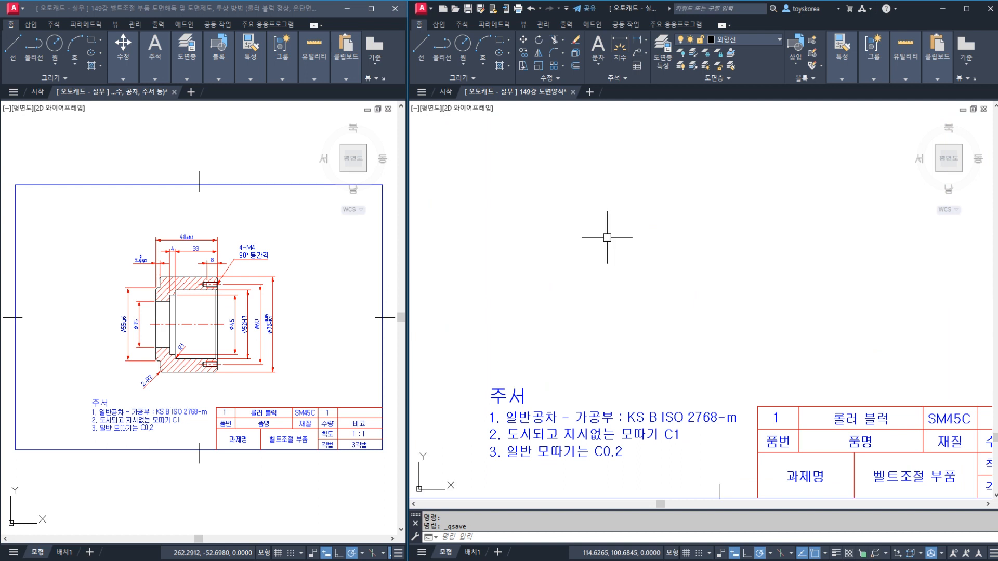
Examine the reference drawing's title block, including part name, material, quantity, scale and projection method
click(294, 348)
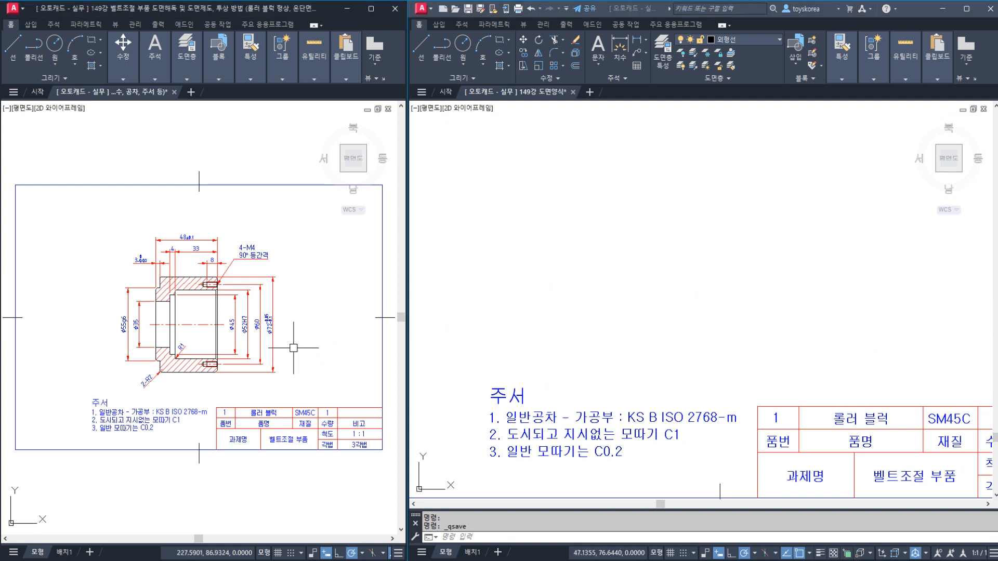
scroll(315, 441, up, 4)
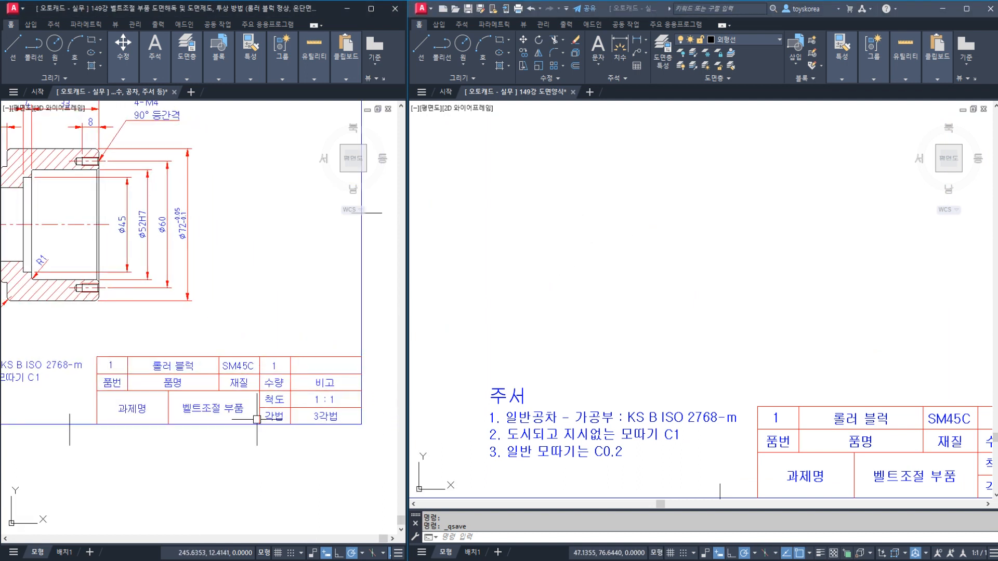
middle_drag(183, 407, 182, 418)
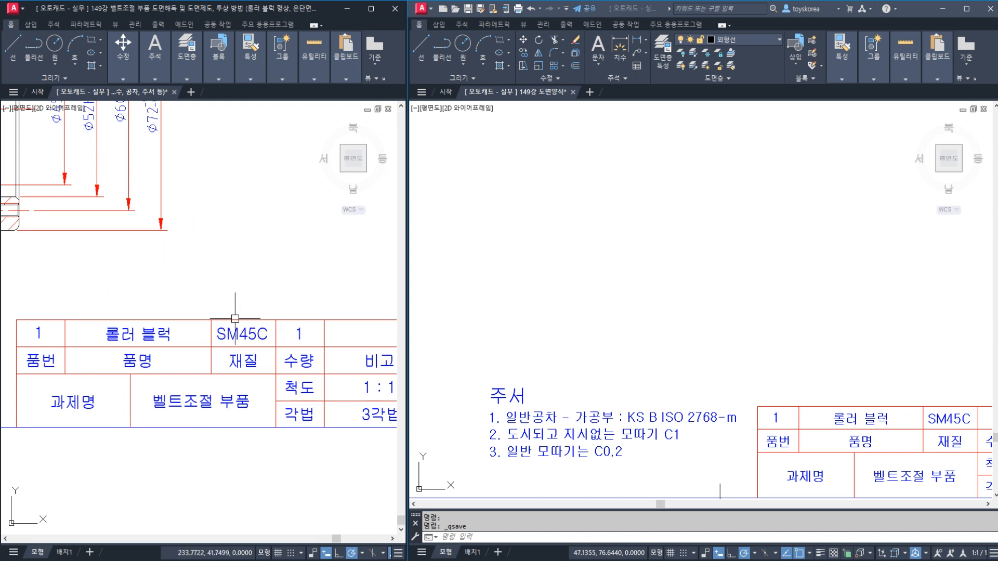
middle_drag(234, 318, 227, 337)
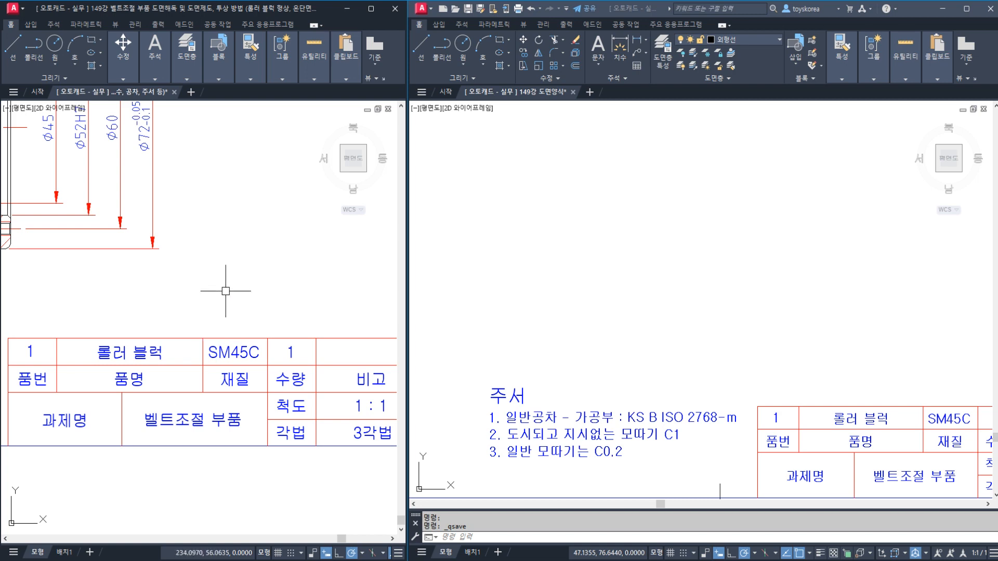
scroll(254, 307, down, 3)
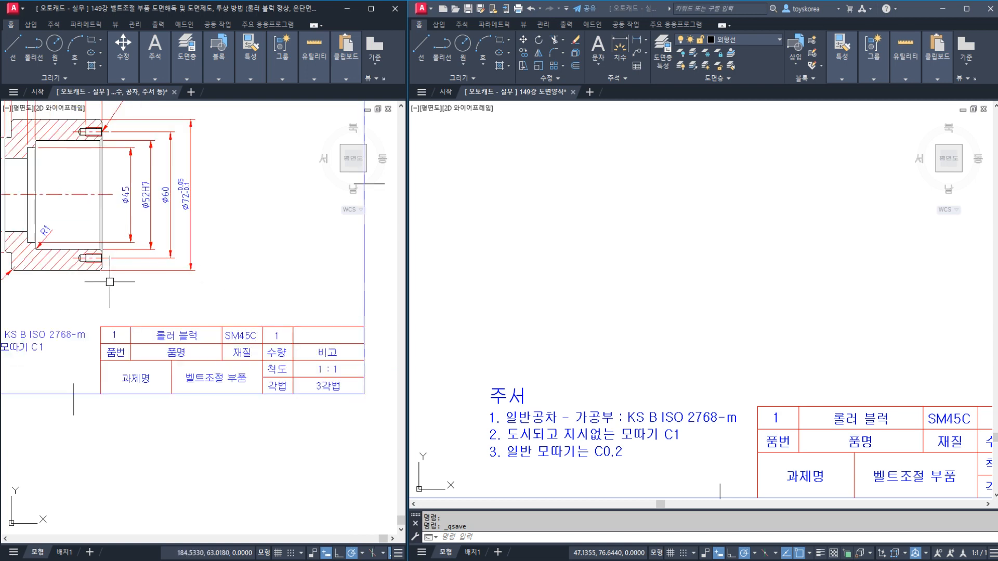
Examine the 주서 notes of the reference drawing, framing the general tolerance line and the unspecified chamfer line
scroll(110, 283, up, 2)
scroll(153, 327, up, 2)
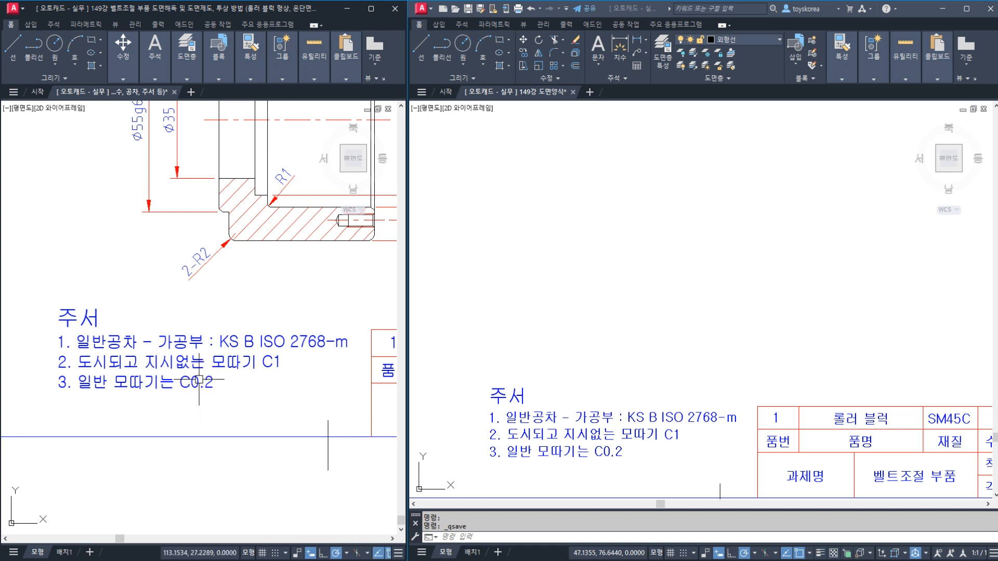
click(41, 327)
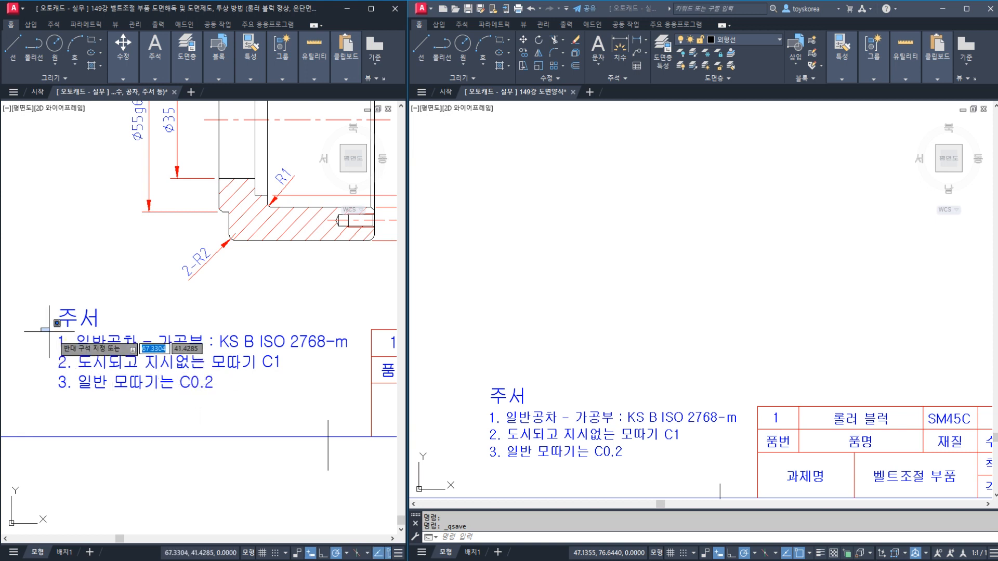
click(359, 358)
click(37, 347)
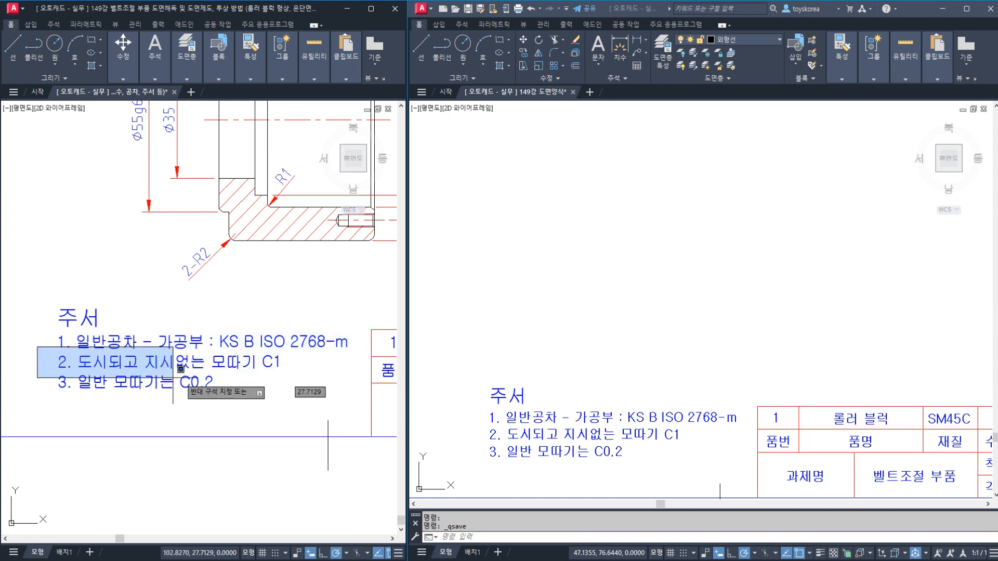
click(285, 378)
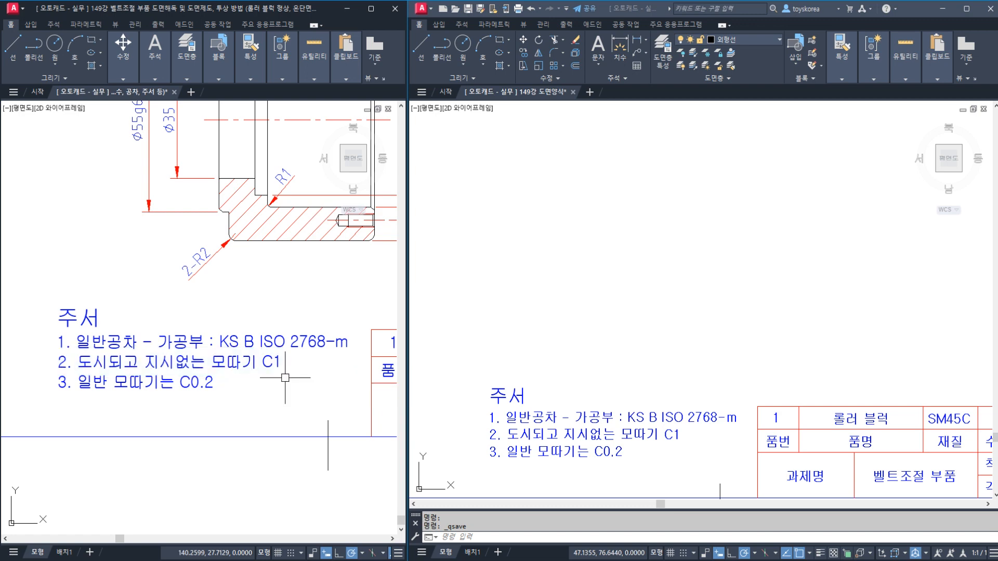
Circle both chamfered corners of the ø55g6 shoulder in red and label them C1
mouse_move(253, 272)
middle_down()
mouse_move(203, 367)
mouse_move(198, 358)
middle_up()
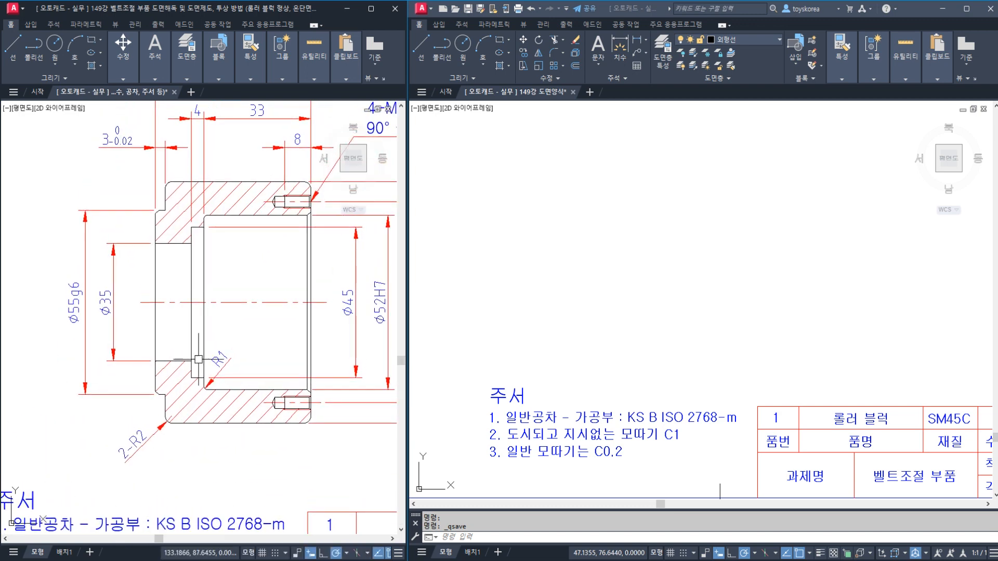
mouse_move(151, 212)
mouse_down()
mouse_move(151, 227)
mouse_move(169, 227)
mouse_up()
drag(149, 403, 147, 374)
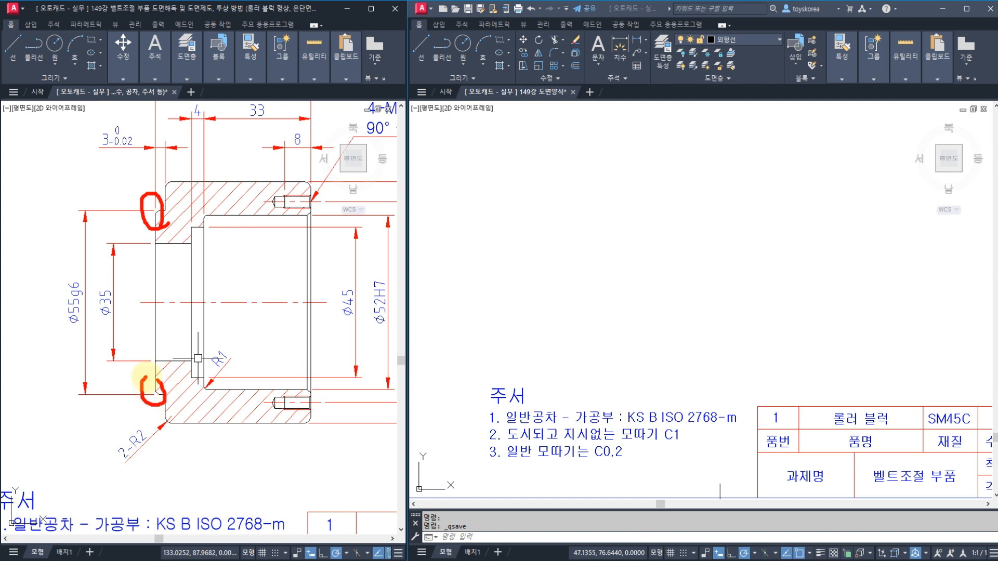
mouse_move(106, 415)
mouse_down()
mouse_move(89, 432)
mouse_move(102, 446)
mouse_up()
drag(129, 403, 123, 445)
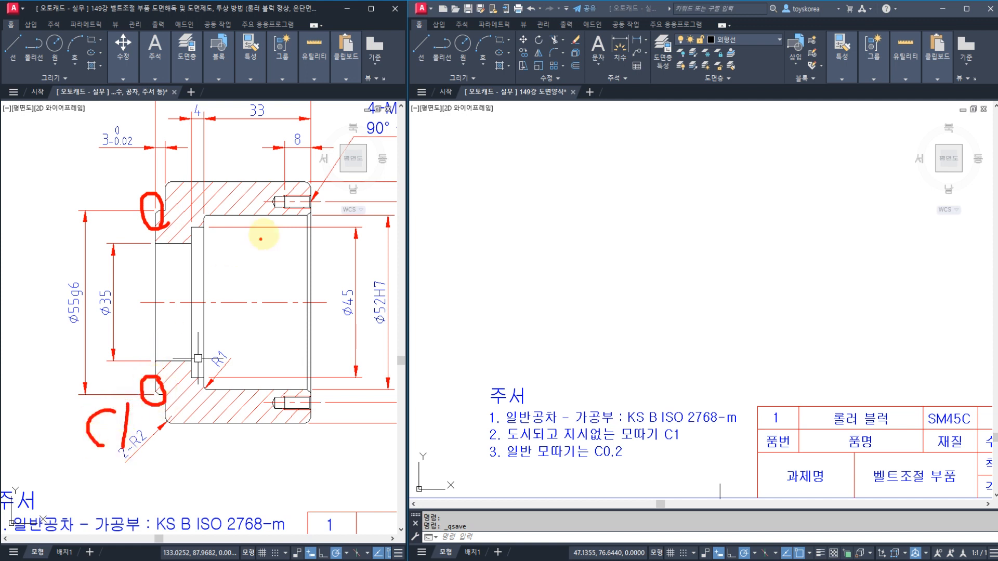
Circle the two chamfers at the open end of the ø52H7 bore, label them with a C, and erase all annotations
drag(303, 207, 313, 213)
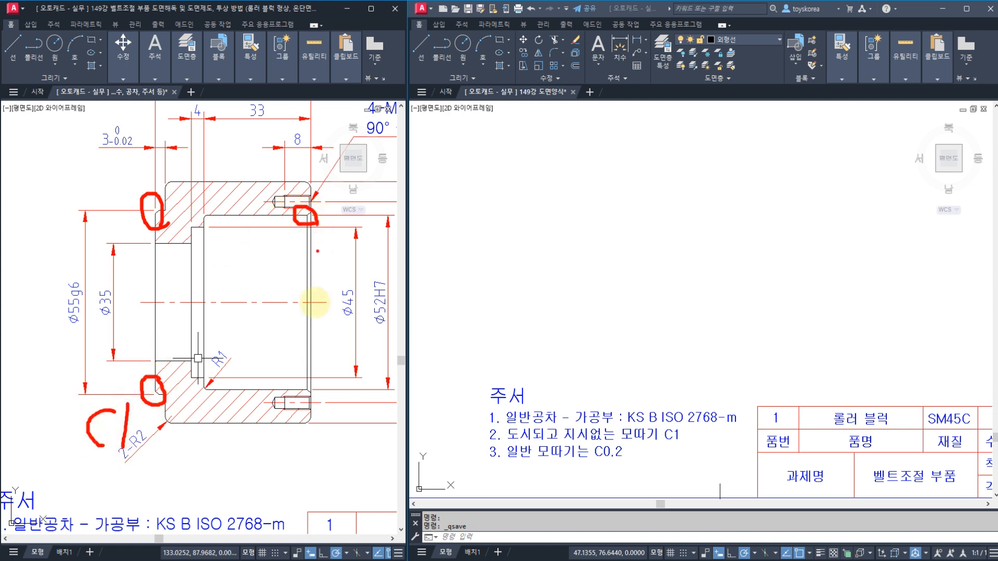
drag(318, 375, 315, 390)
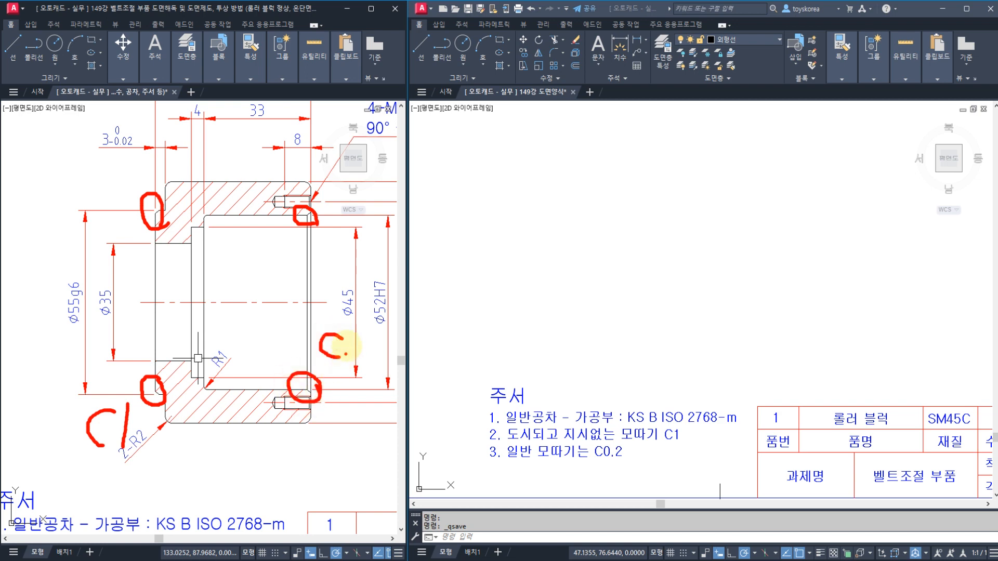
key(Escape)
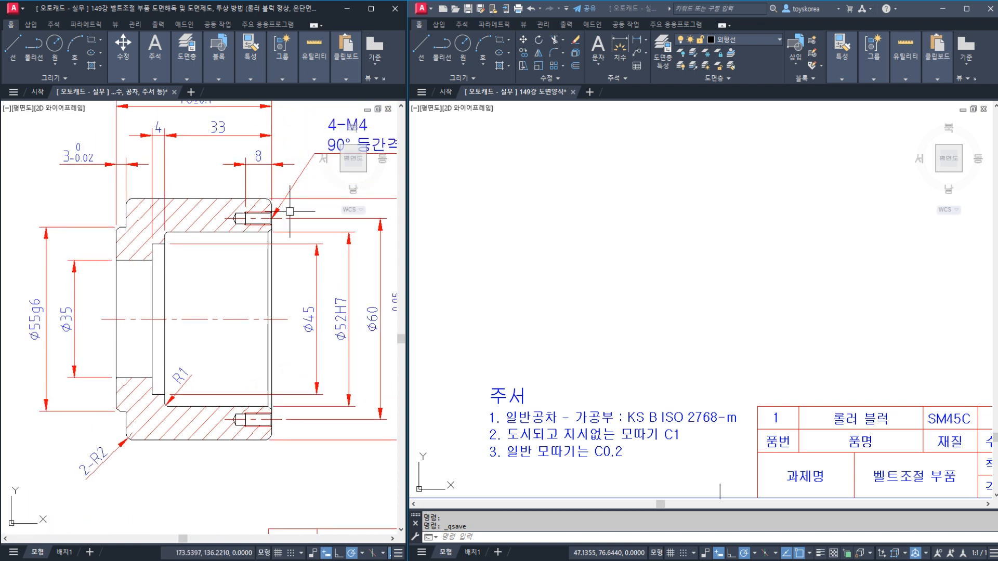
Trace the chamfer at the mouth of the upper M4 tapped hole in red, mark its two end points and add a circled C
scroll(283, 214, up, 6)
scroll(243, 272, up, 3)
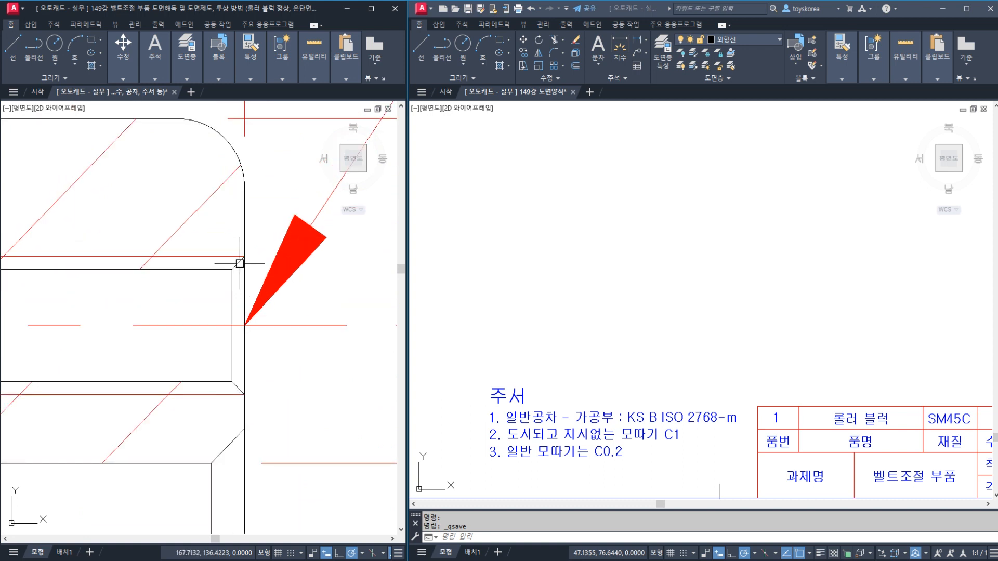
scroll(243, 257, up, 2)
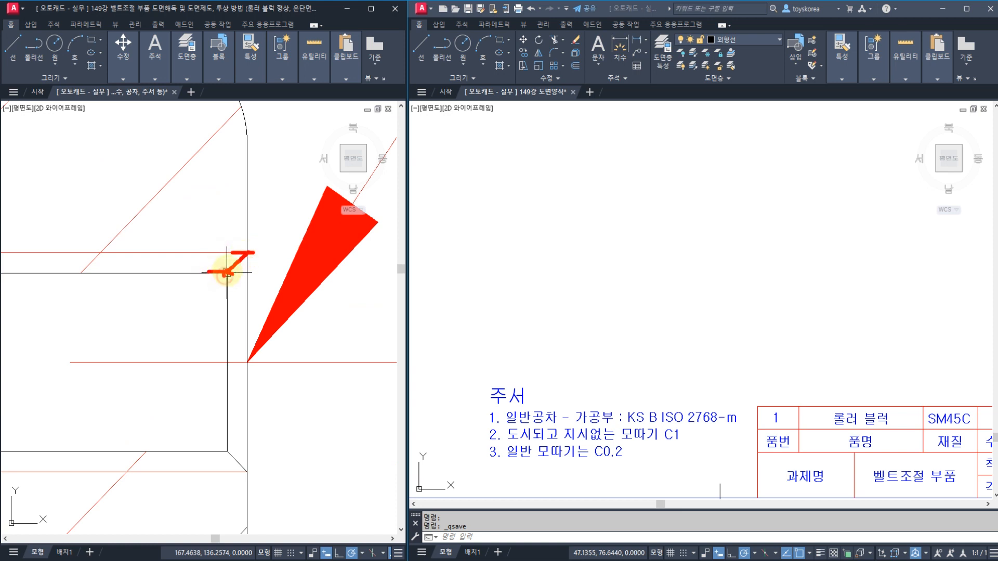
drag(251, 248, 250, 257)
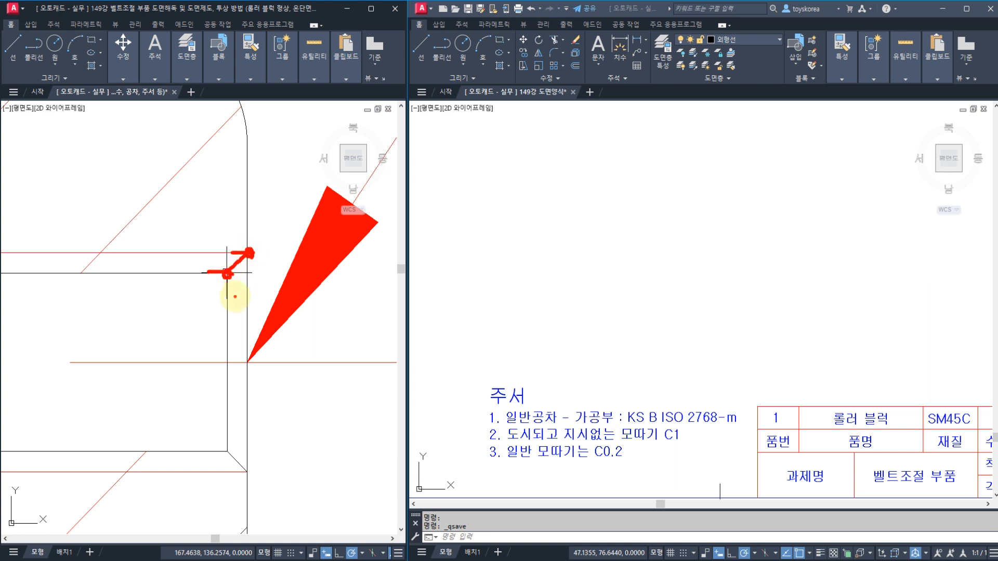
drag(261, 302, 260, 324)
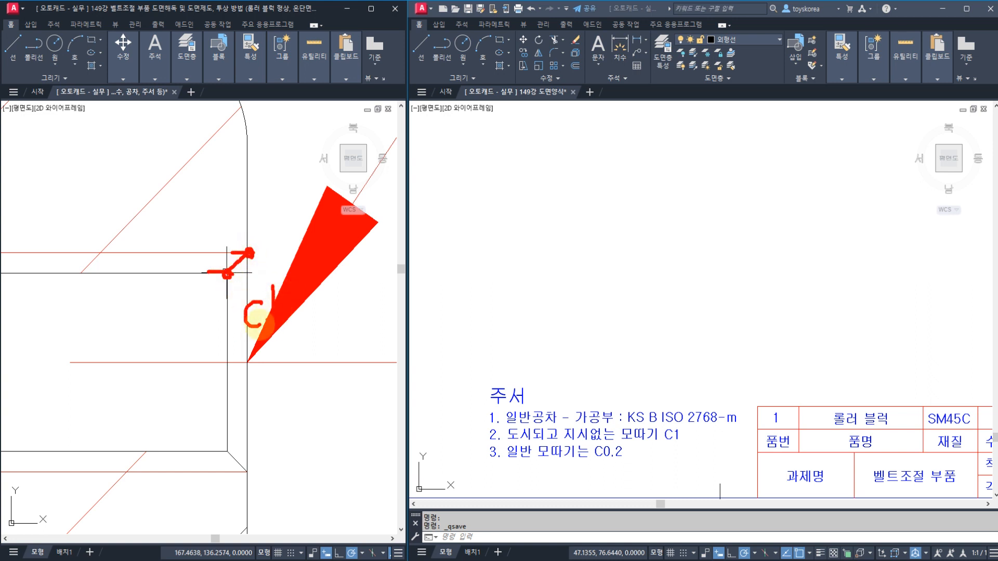
drag(272, 286, 271, 312)
Mark the tapped hole's upper thread lines, draw an arrow toward its chamfer, and erase all annotations
click(171, 255)
click(165, 273)
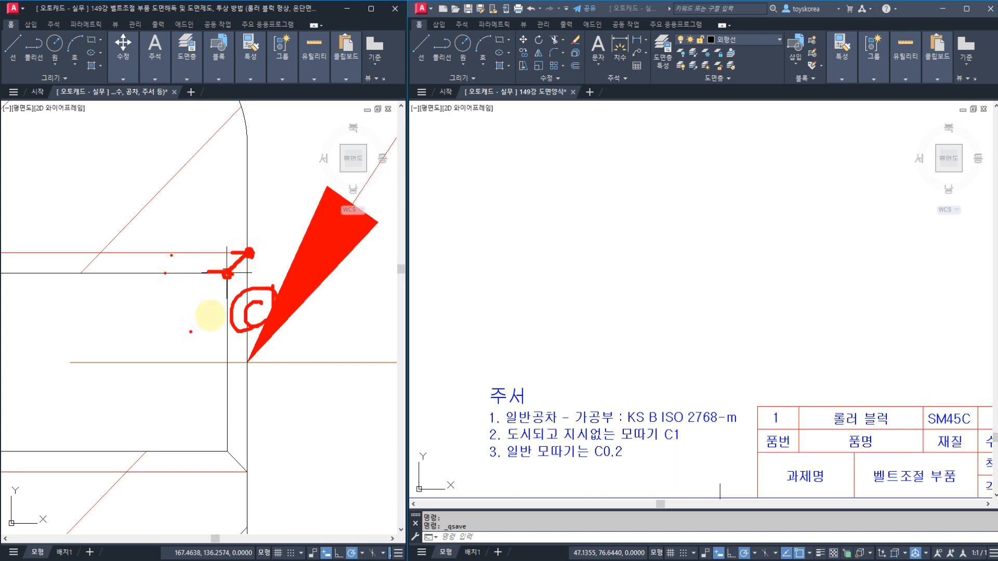
drag(309, 205, 250, 255)
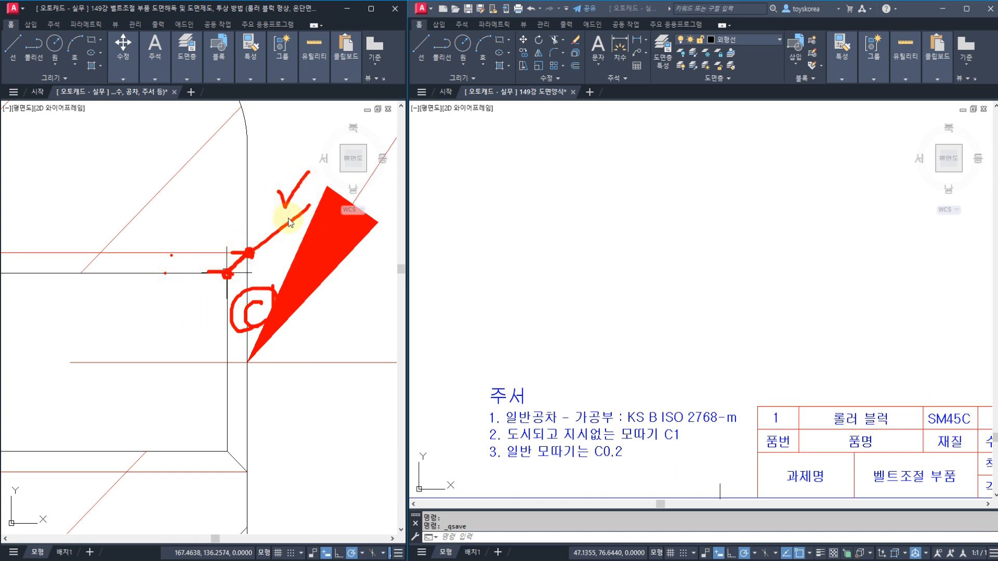
key(Escape)
middle_drag(255, 163, 270, 301)
scroll(270, 301, down, 6)
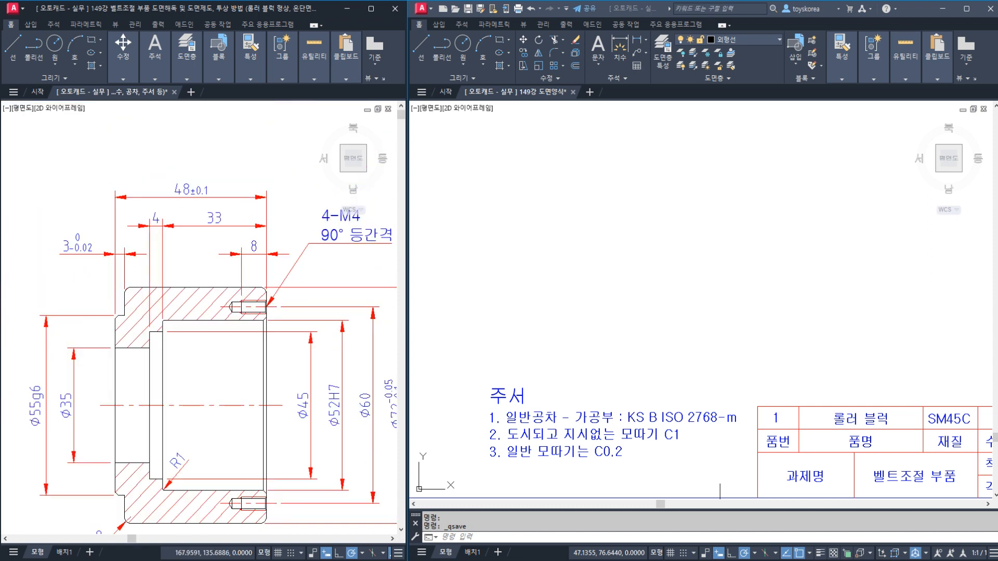
middle_drag(175, 363, 178, 357)
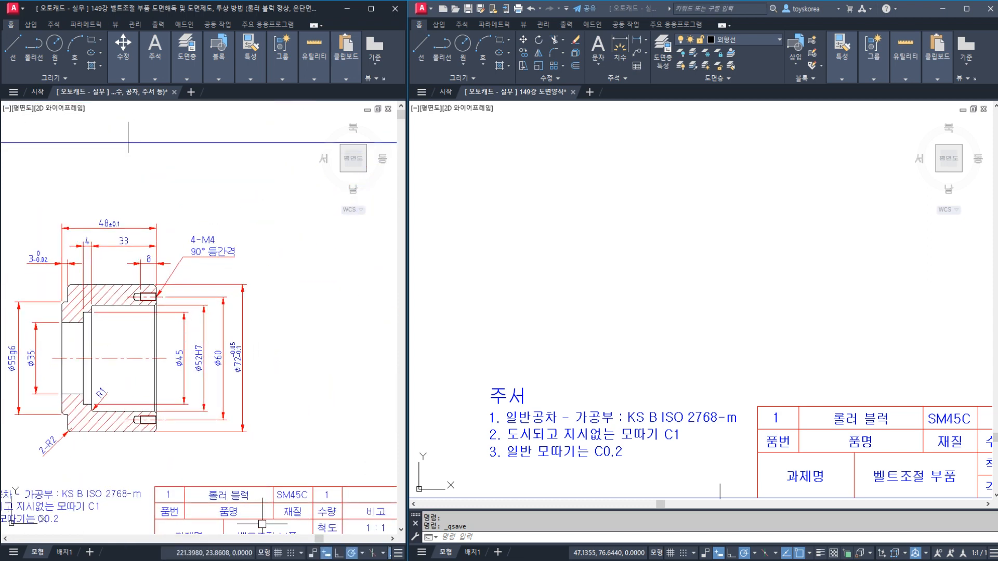
Switch to the lecture notes in Notepad, then bring the AutoCAD reference drawing back in front of them with the section view centred
click(600, 535)
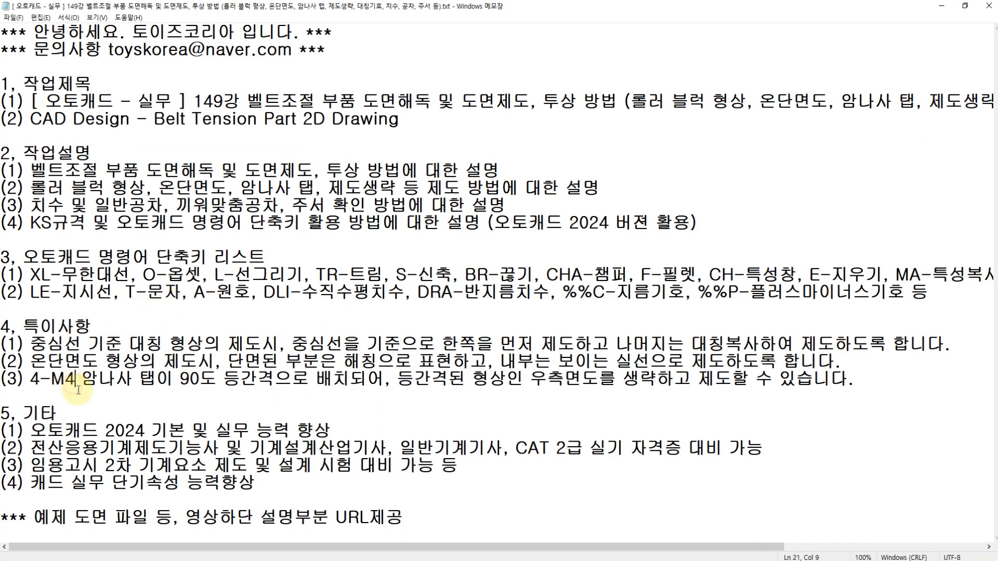
key(alt+Tab)
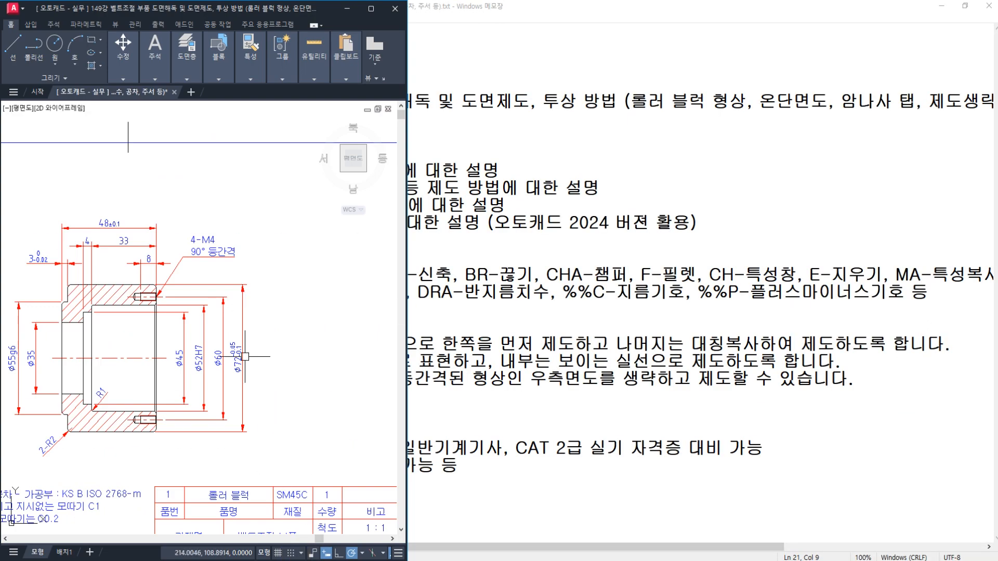
middle_drag(190, 387, 219, 367)
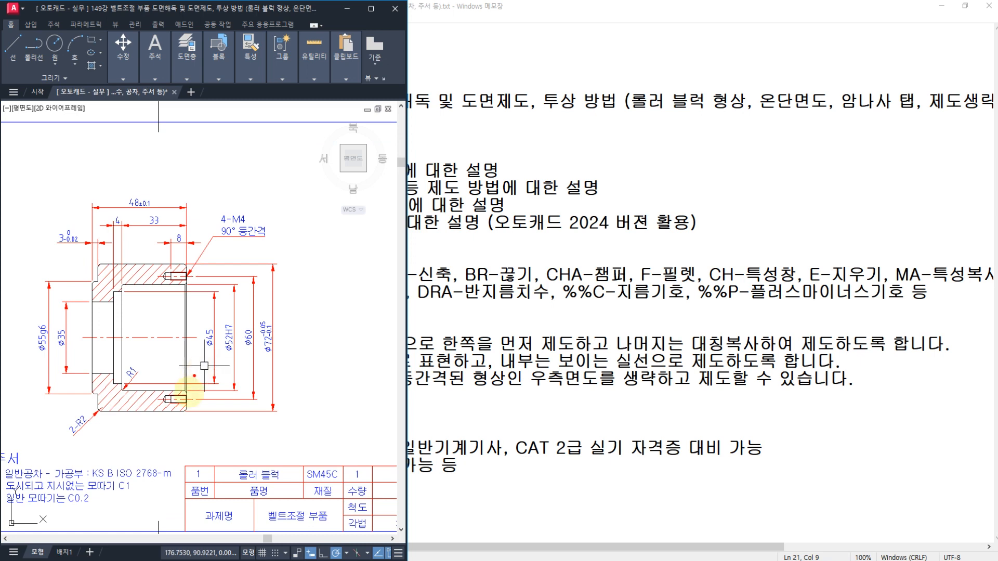
Circle the entire section view in red and add a small loop, a check mark and a short mark above the part
mouse_move(156, 443)
mouse_down()
mouse_move(139, 444)
mouse_move(73, 351)
mouse_move(167, 225)
mouse_move(147, 462)
mouse_up()
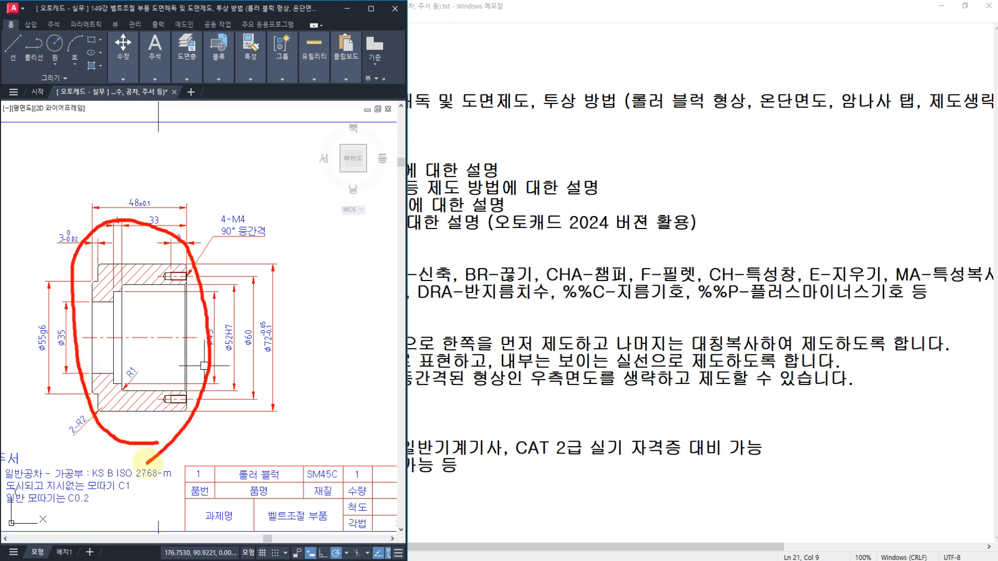
mouse_move(154, 344)
mouse_down()
mouse_move(136, 335)
mouse_move(153, 347)
mouse_up()
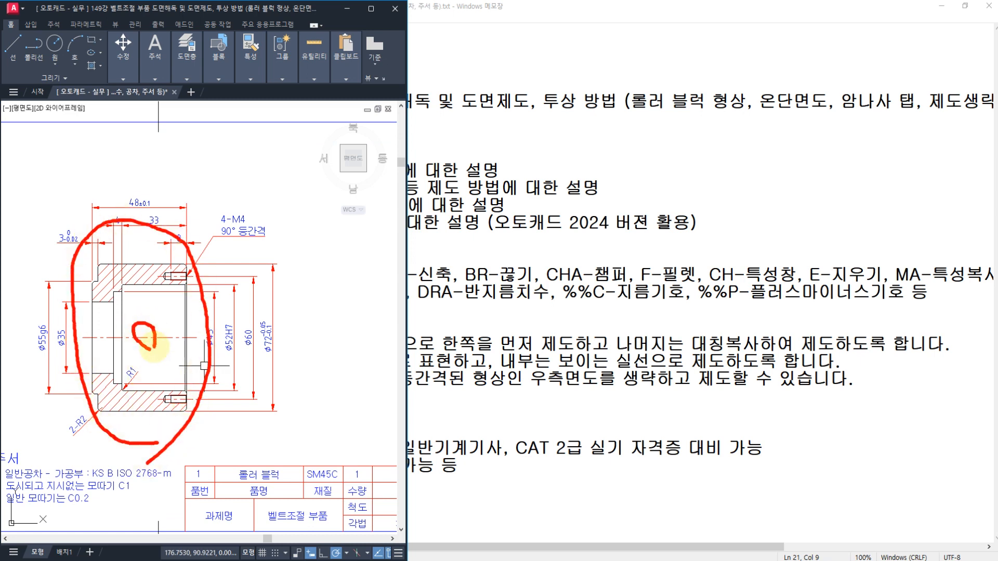
drag(146, 298, 163, 293)
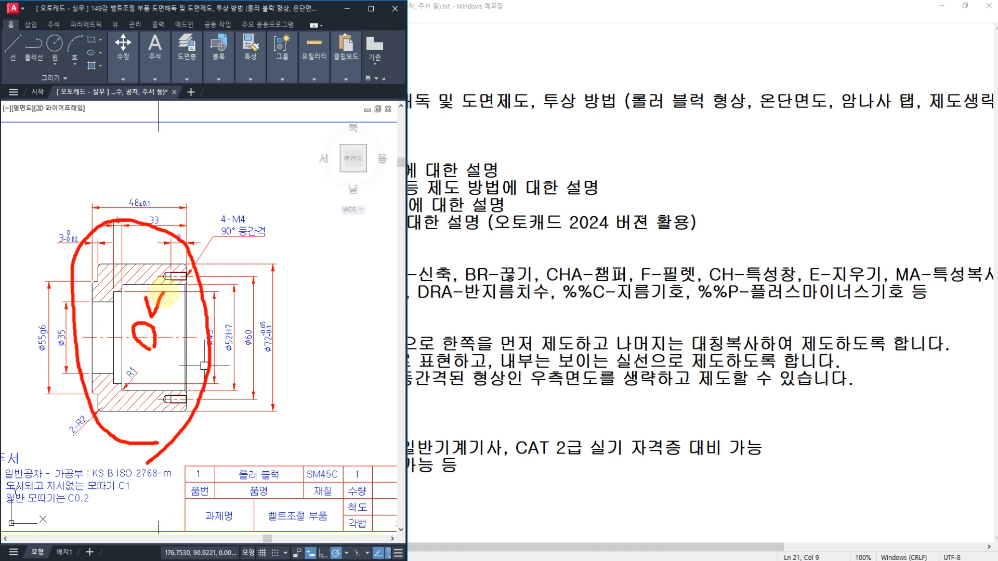
drag(165, 146, 171, 164)
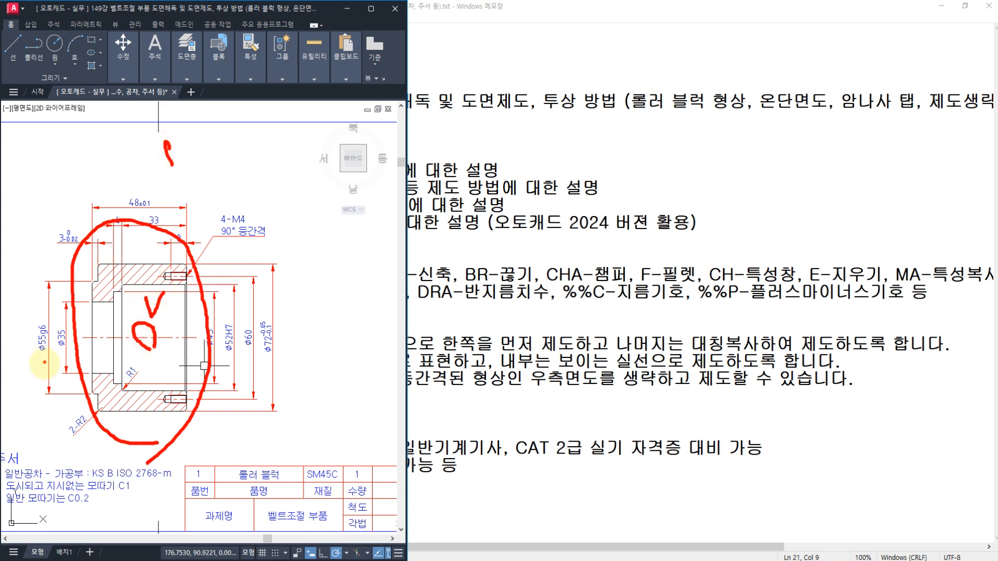
Trace the part's horizontal centreline in red, circle the part name 롤러 블럭, and draw a line through the bore
drag(83, 339, 178, 341)
mouse_move(45, 341)
mouse_down()
mouse_move(33, 347)
mouse_move(39, 357)
mouse_move(306, 344)
mouse_up()
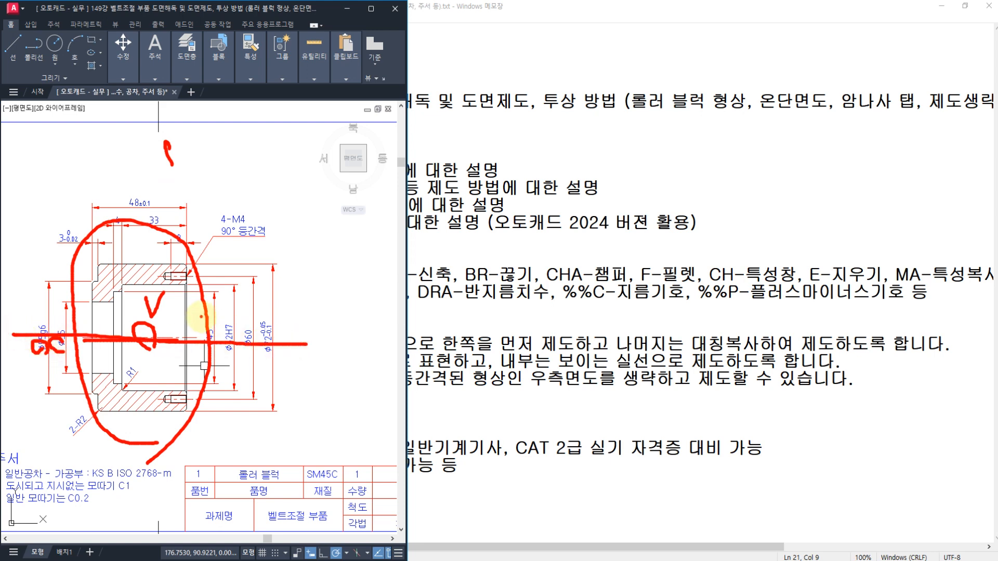
mouse_move(241, 493)
mouse_down()
mouse_move(255, 450)
mouse_move(288, 479)
mouse_move(276, 459)
mouse_move(284, 450)
mouse_up()
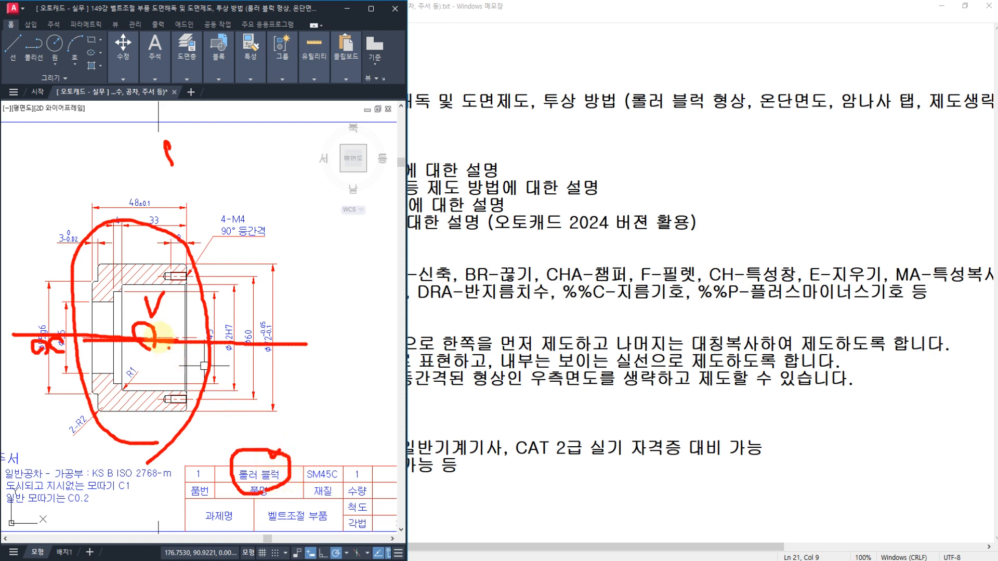
drag(84, 312, 170, 299)
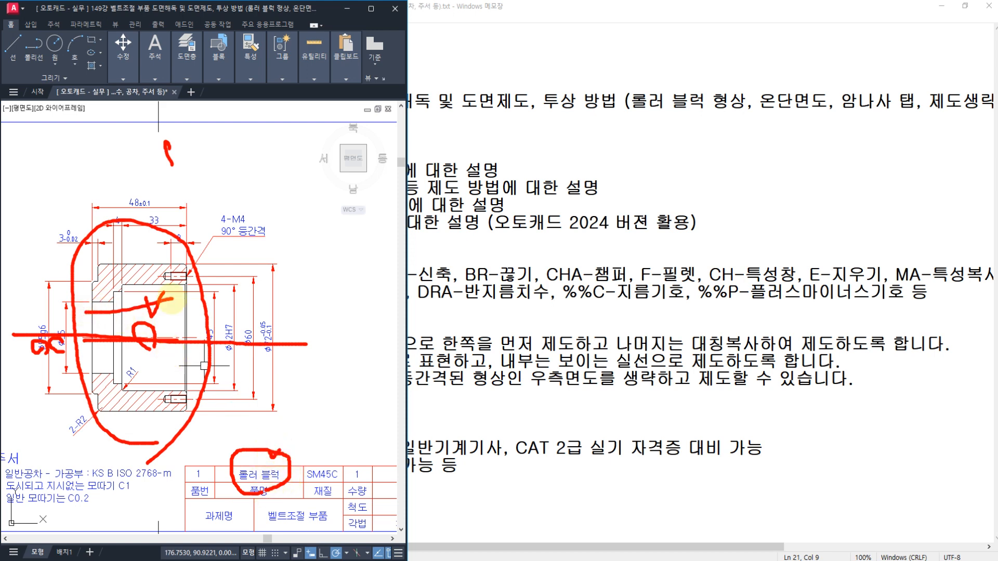
Sketch the roller block freehand in red as a cylinder over the notes, with its centre axis and a curved arrow around it
mouse_move(477, 258)
mouse_down()
mouse_move(474, 412)
mouse_move(500, 312)
mouse_move(603, 240)
mouse_move(637, 386)
mouse_up()
drag(504, 401, 637, 391)
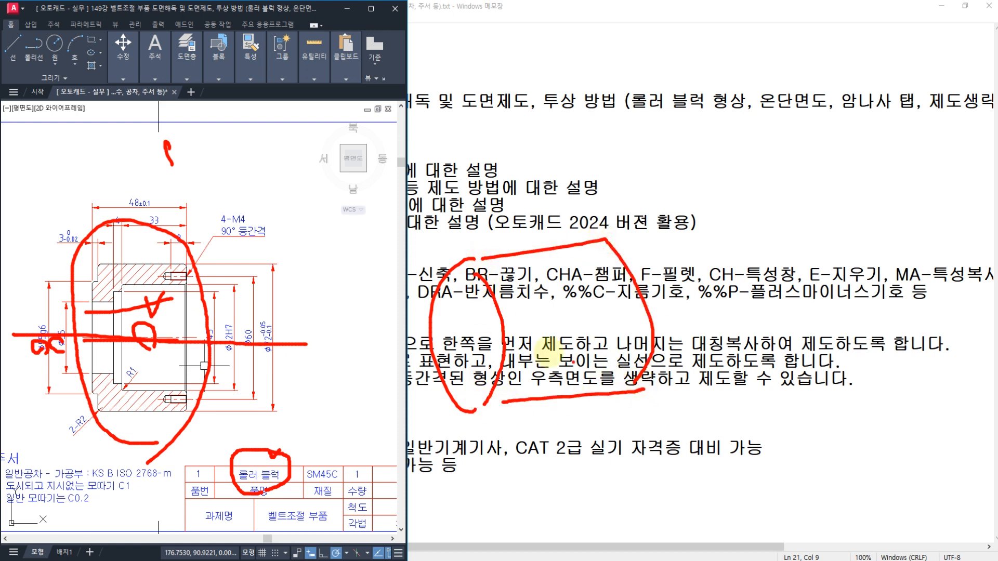
drag(373, 355, 707, 332)
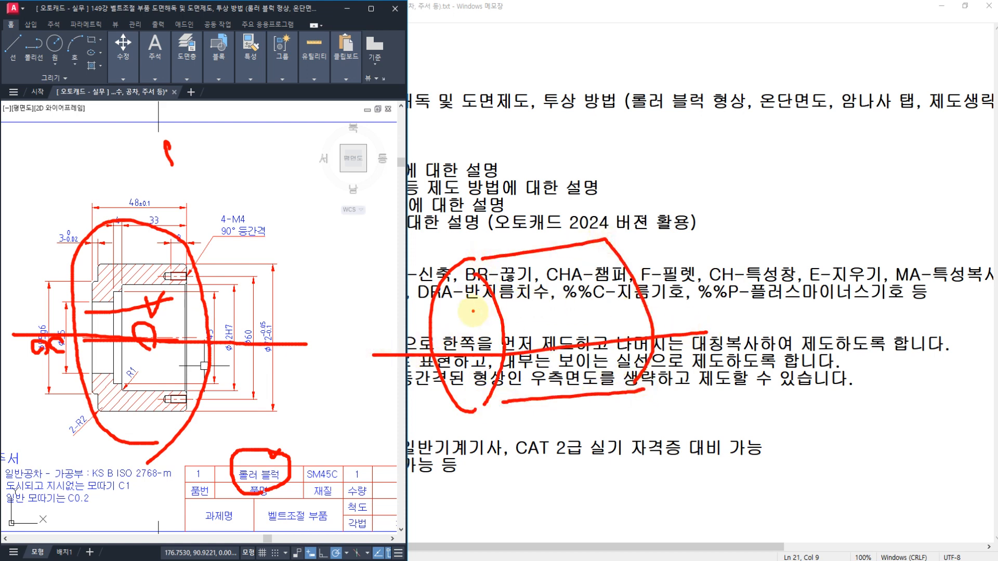
mouse_move(473, 312)
mouse_down()
mouse_move(530, 359)
mouse_move(479, 387)
mouse_move(488, 400)
mouse_up()
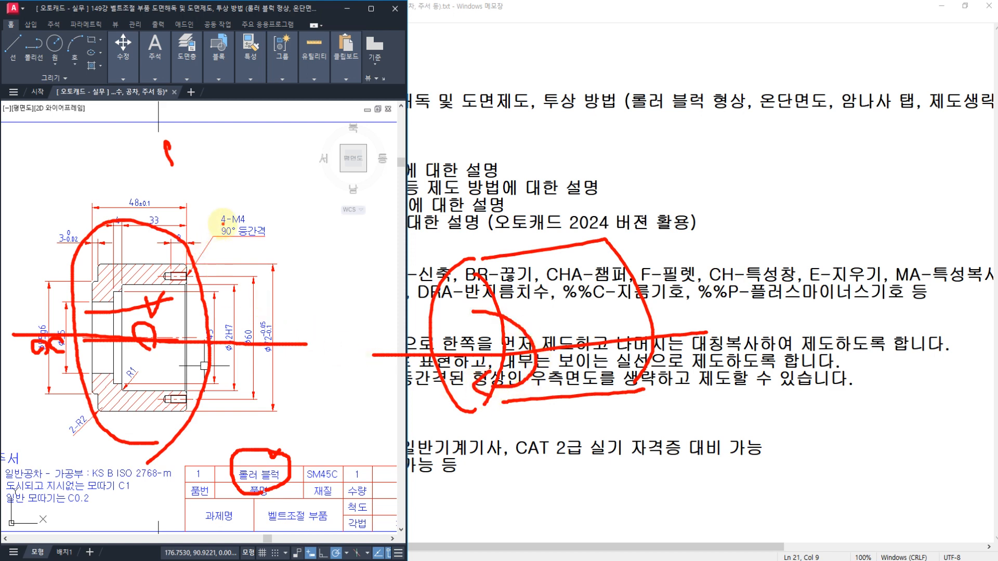
Circle both M4 tapped holes in the section view and mark the four hole positions on the sketched cylinder
mouse_move(188, 270)
mouse_down()
mouse_move(176, 287)
mouse_move(194, 289)
mouse_up()
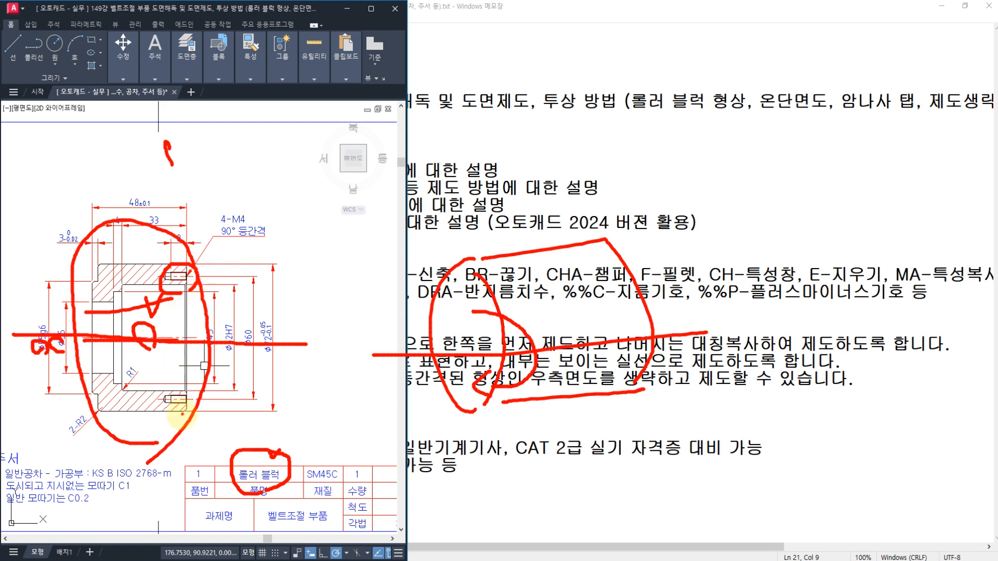
mouse_move(182, 413)
mouse_down()
mouse_move(177, 373)
mouse_move(186, 403)
mouse_up()
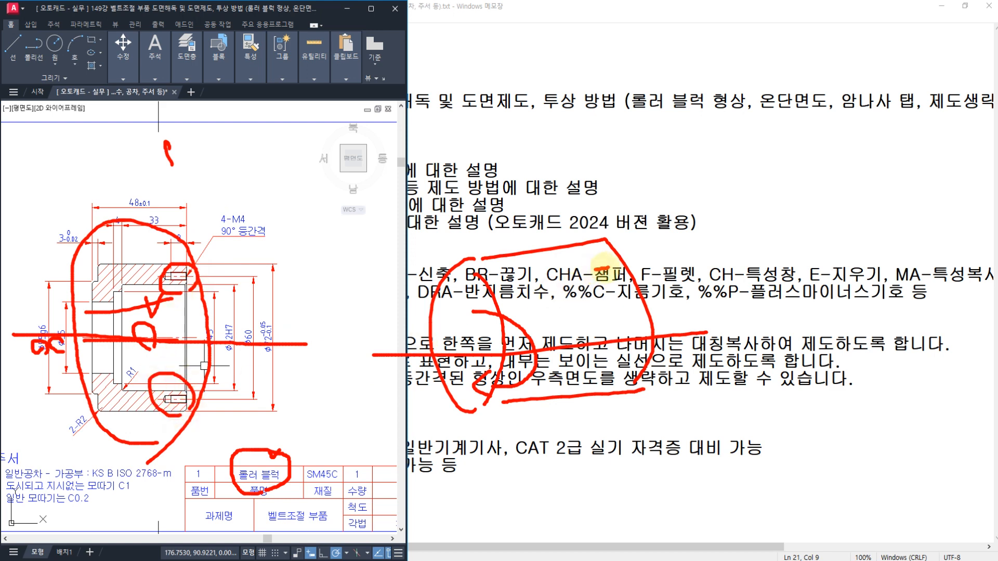
drag(605, 327, 658, 316)
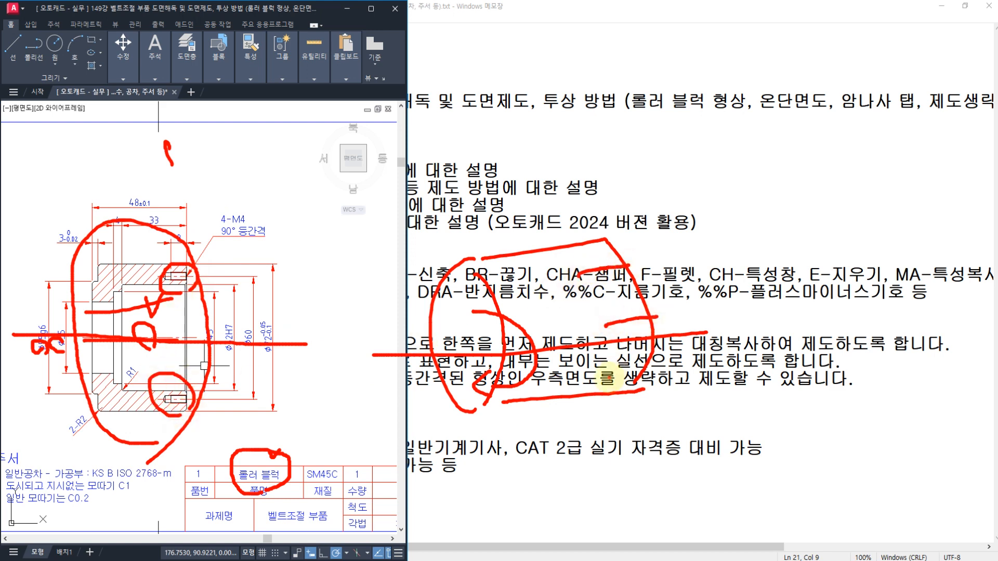
drag(609, 379, 648, 381)
drag(562, 339, 590, 331)
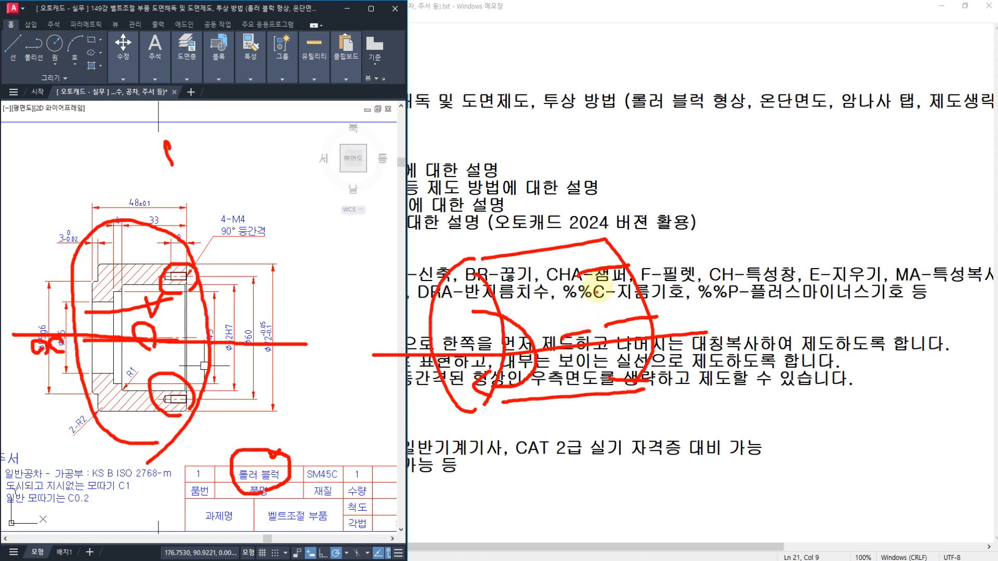
Circle and check the 90° 등간격 note, and stroke over the hole positions on the sketched cylinder
mouse_move(246, 241)
mouse_down()
mouse_move(207, 232)
mouse_move(275, 222)
mouse_move(250, 253)
mouse_move(276, 242)
mouse_move(298, 202)
mouse_up()
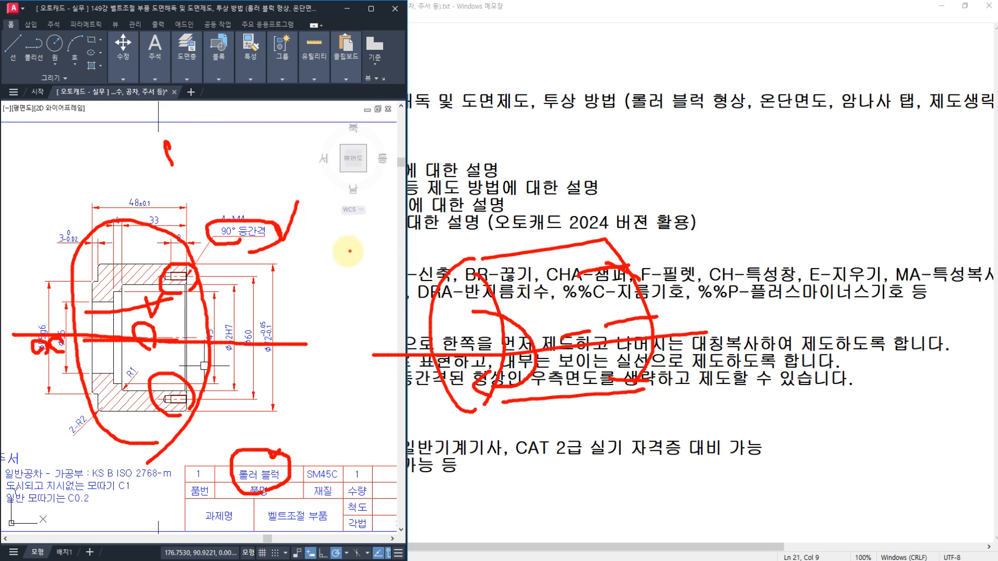
mouse_move(306, 243)
mouse_down()
mouse_move(313, 259)
mouse_move(328, 234)
mouse_up()
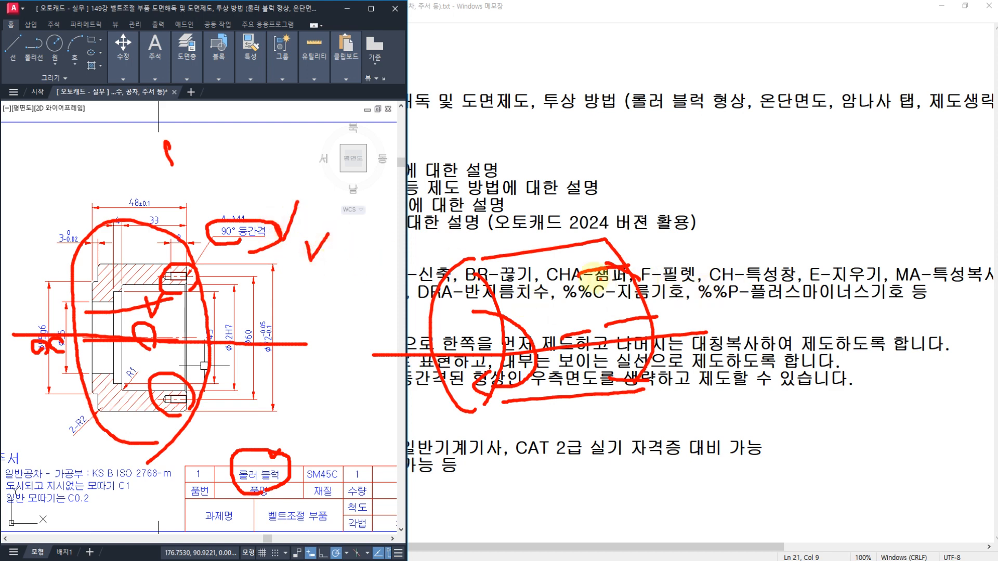
drag(585, 273, 660, 268)
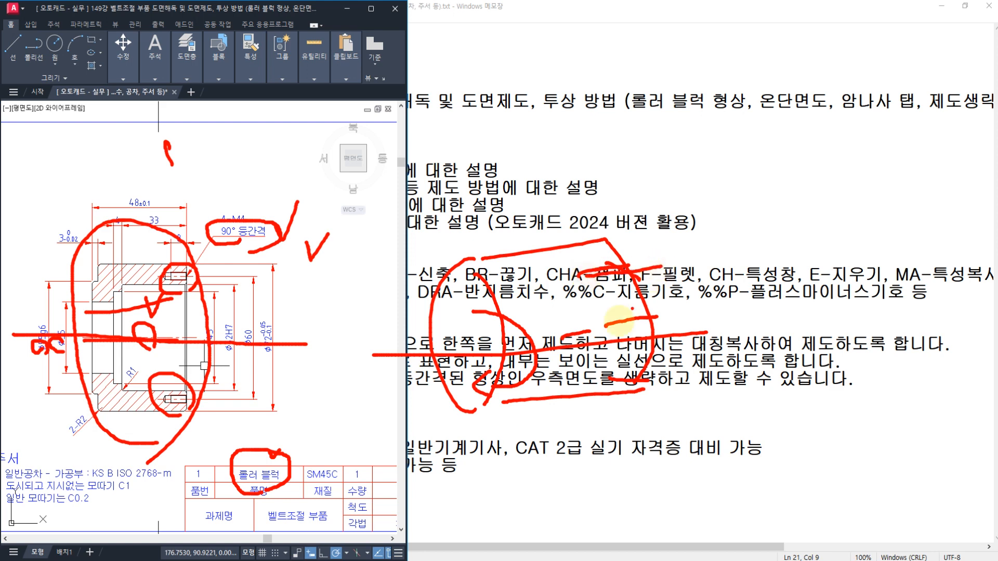
drag(610, 318, 681, 316)
mouse_move(559, 325)
mouse_down()
mouse_move(590, 324)
mouse_move(592, 335)
mouse_up()
drag(618, 381, 649, 382)
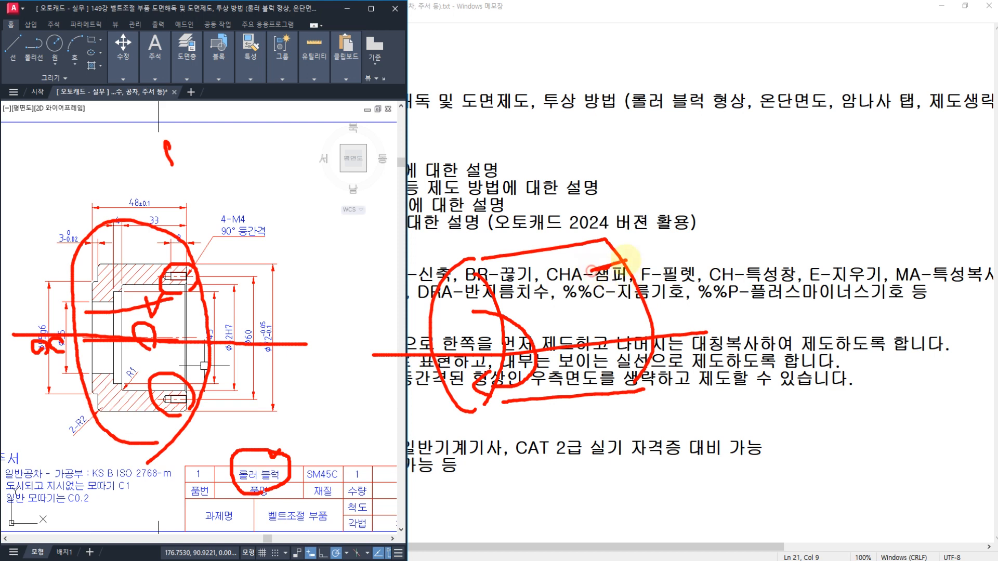
Draw four tapped-hole lines at diagonal positions on the sketched cylinder in red
drag(603, 294, 688, 281)
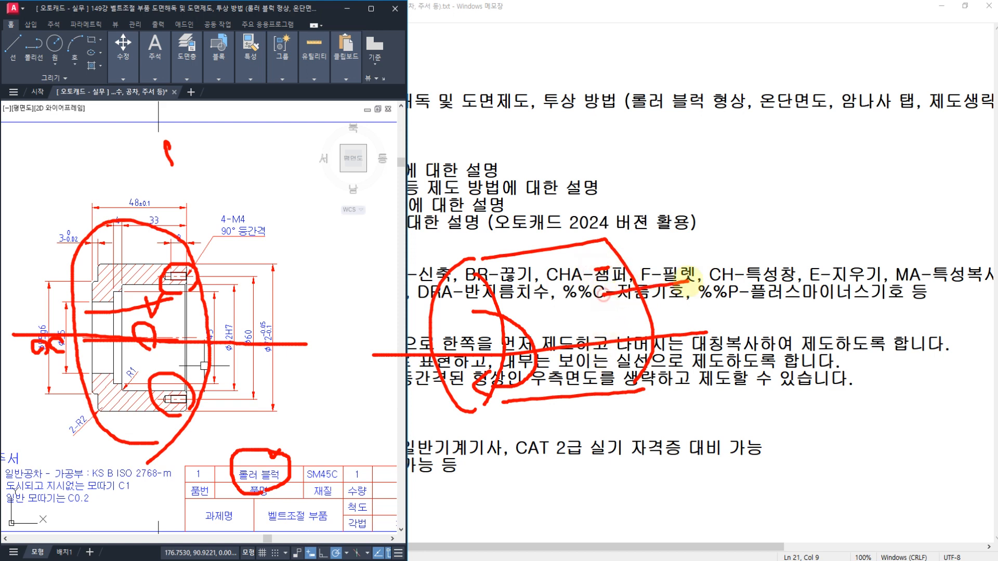
drag(617, 359, 658, 359)
drag(546, 295, 567, 297)
drag(558, 359, 608, 358)
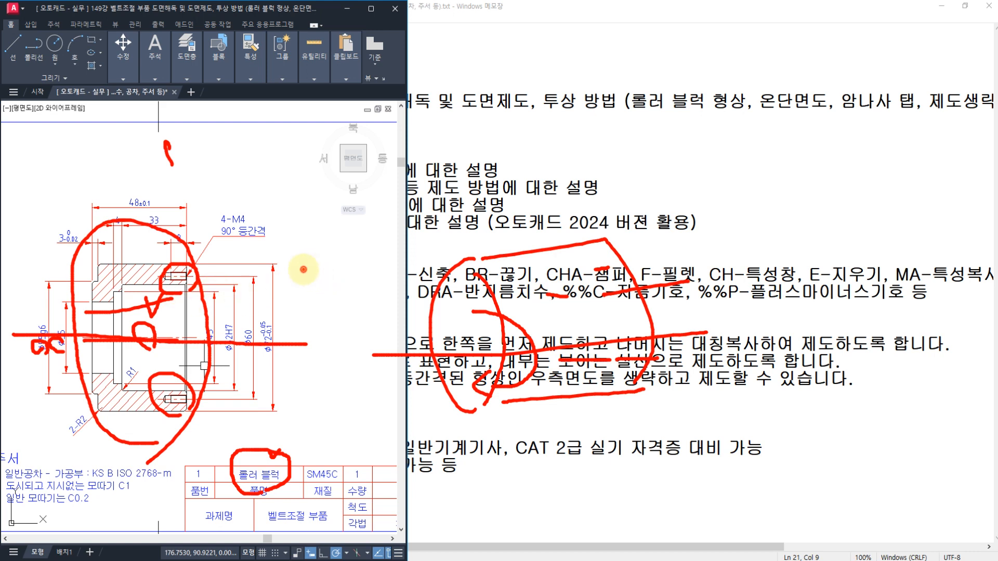
Sketch a round end view beside the section view with four small hole circles at its upper, lower and two side quadrants
mouse_move(302, 269)
mouse_down()
mouse_move(369, 403)
mouse_move(259, 309)
mouse_move(307, 285)
mouse_move(312, 302)
mouse_up()
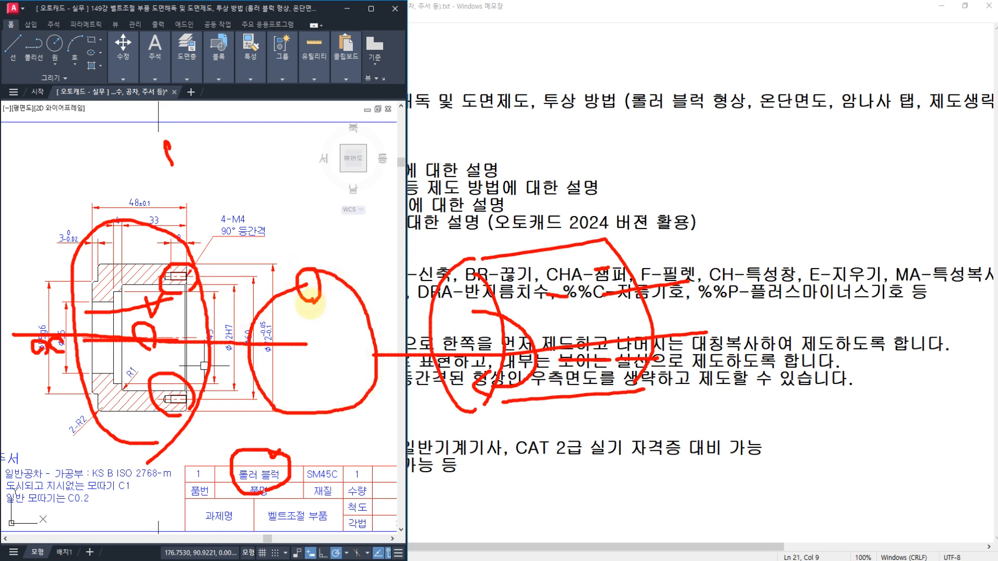
mouse_move(372, 359)
mouse_down()
mouse_move(388, 343)
mouse_move(375, 364)
mouse_up()
mouse_move(328, 397)
mouse_down()
mouse_move(320, 418)
mouse_move(326, 399)
mouse_up()
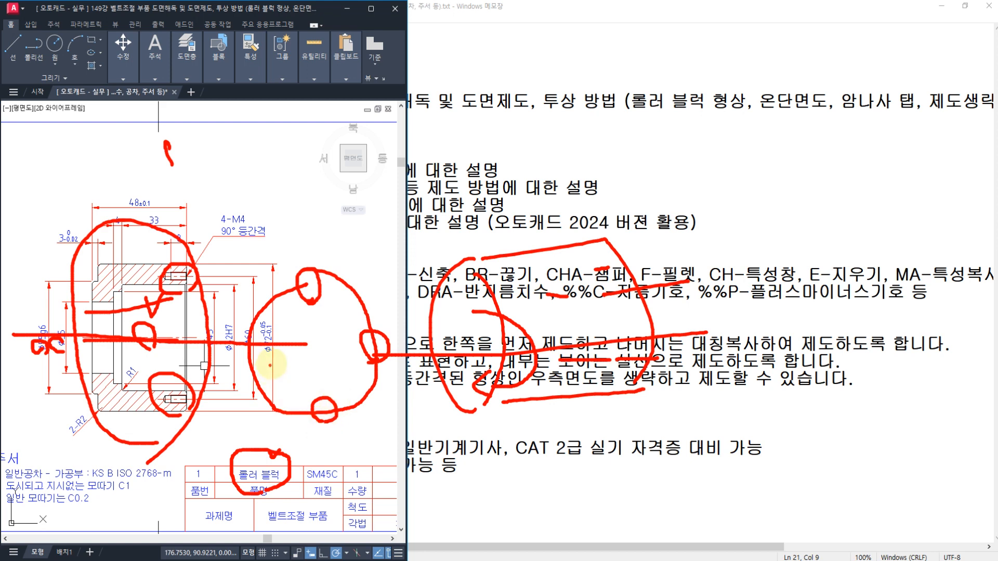
drag(255, 368, 271, 364)
Sketch a second end view beyond the cylinder with four diagonally placed hole circles, and link the first end view to it with a curved arrow
mouse_move(798, 298)
mouse_down()
mouse_move(782, 315)
mouse_move(823, 315)
mouse_move(830, 344)
mouse_up()
mouse_move(826, 410)
mouse_down()
mouse_move(803, 434)
mouse_move(733, 437)
mouse_up()
mouse_move(720, 338)
mouse_down()
mouse_move(717, 358)
mouse_move(738, 353)
mouse_up()
mouse_move(331, 294)
mouse_down()
mouse_move(431, 159)
mouse_move(725, 307)
mouse_up()
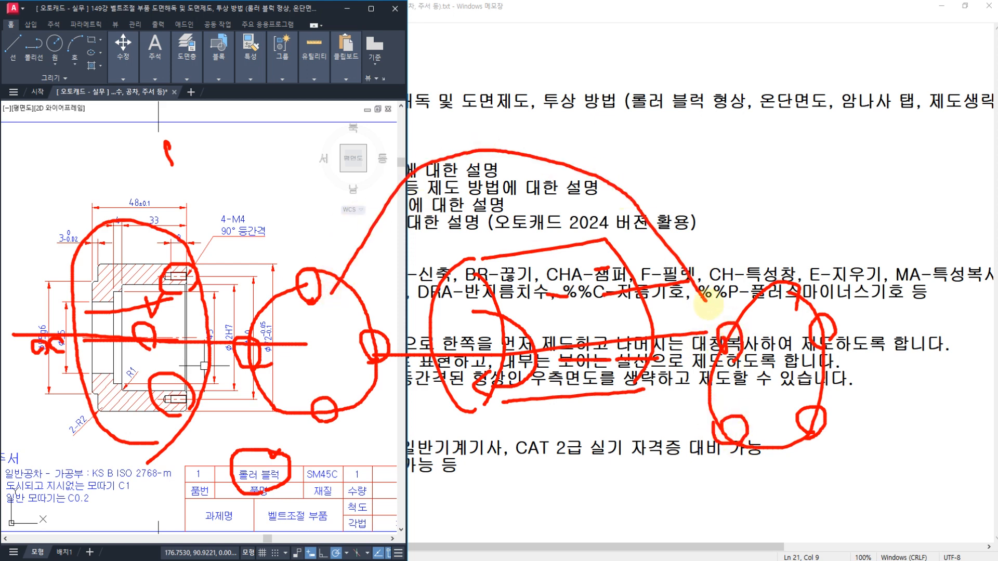
Sketch two lines within a partial circle above the cylinder, and put a check mark over each end-view sketch
drag(589, 124, 658, 127)
mouse_move(596, 143)
mouse_down()
mouse_move(673, 144)
mouse_move(593, 78)
mouse_move(697, 130)
mouse_up()
mouse_move(281, 191)
mouse_down()
mouse_move(286, 205)
mouse_move(351, 174)
mouse_up()
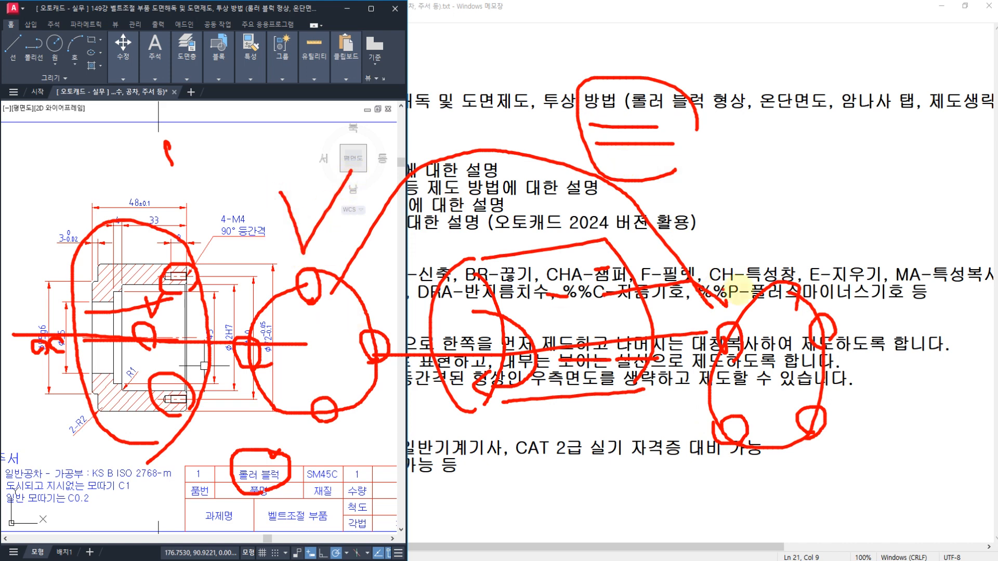
drag(788, 233, 838, 217)
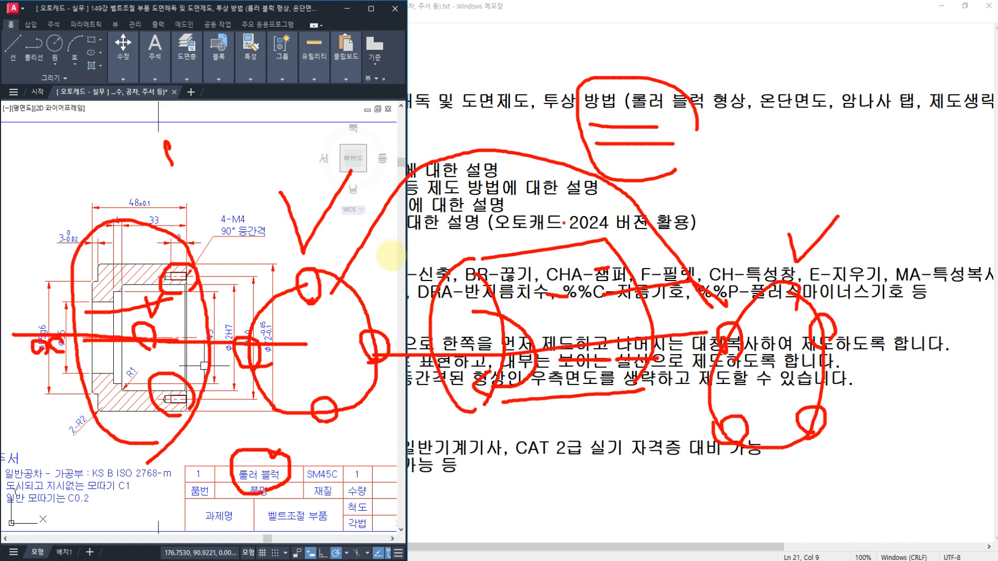
Retrace the section view's centreline in red and point out the four hole circles on the first end-view sketch
drag(68, 336, 218, 336)
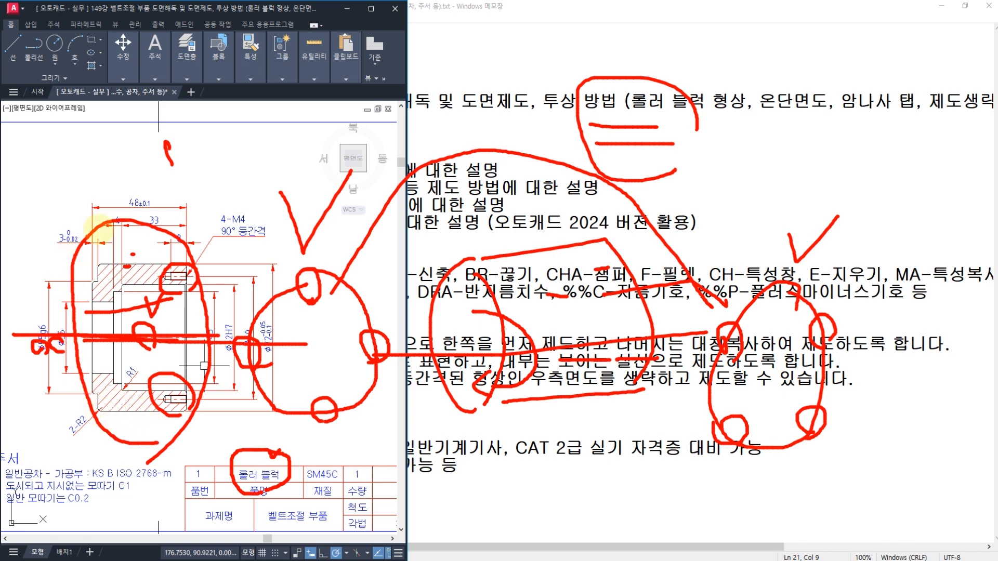
click(323, 277)
click(360, 349)
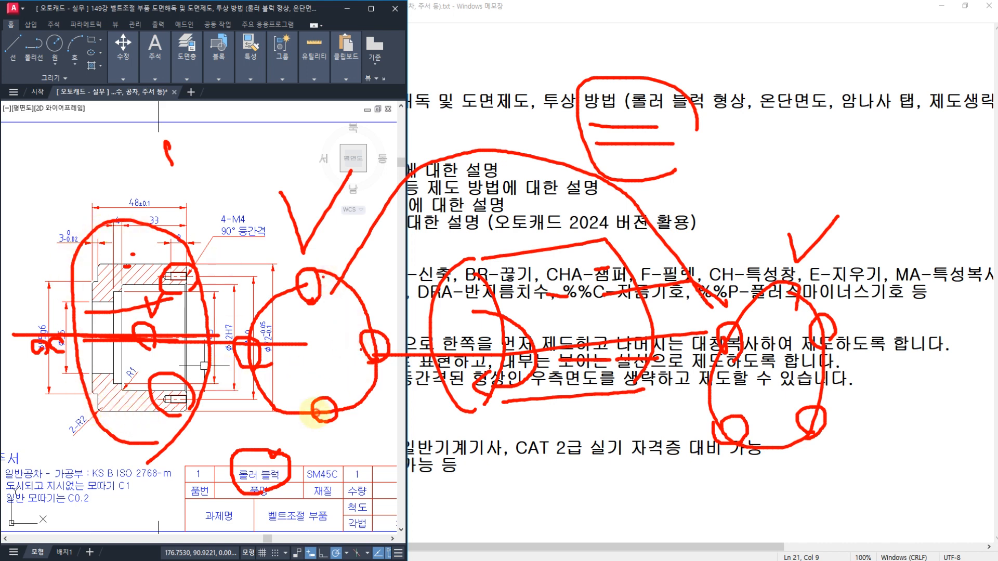
click(236, 363)
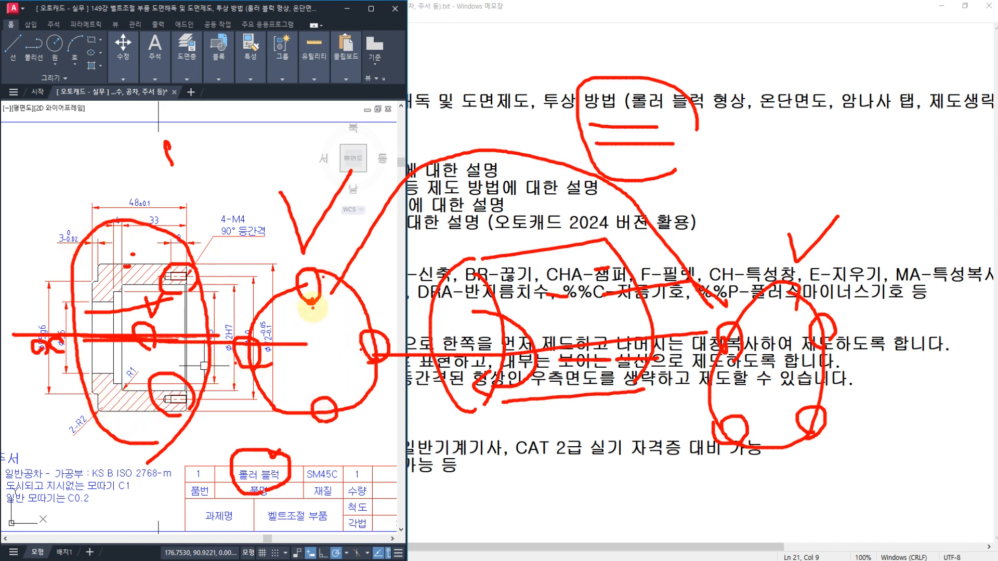
click(313, 307)
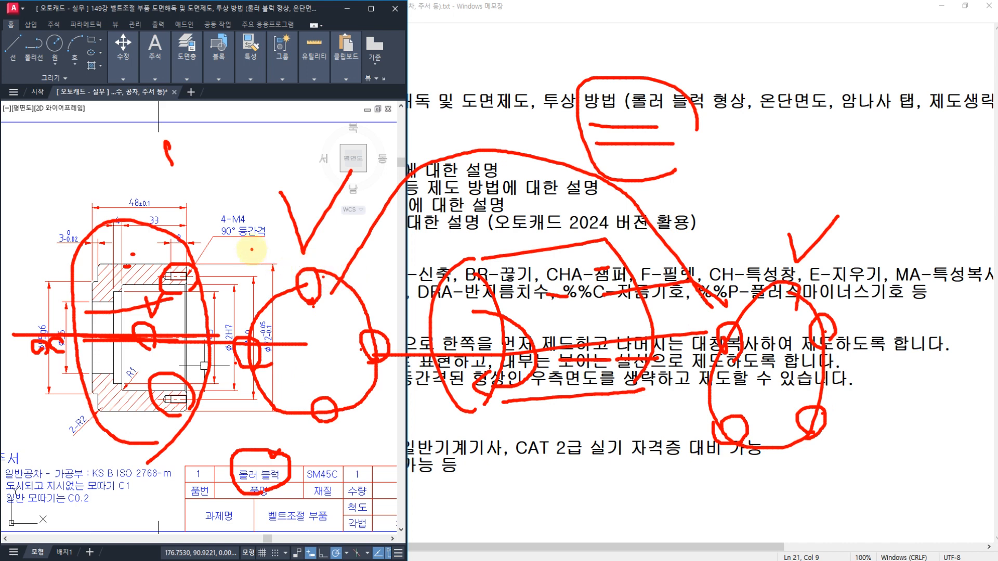
Circle, underline and check the 4-M4 90° 등간격 note, and add check marks around both end-view sketches
mouse_move(252, 248)
mouse_down()
mouse_move(206, 228)
mouse_move(281, 216)
mouse_move(268, 239)
mouse_move(277, 238)
mouse_move(314, 193)
mouse_up()
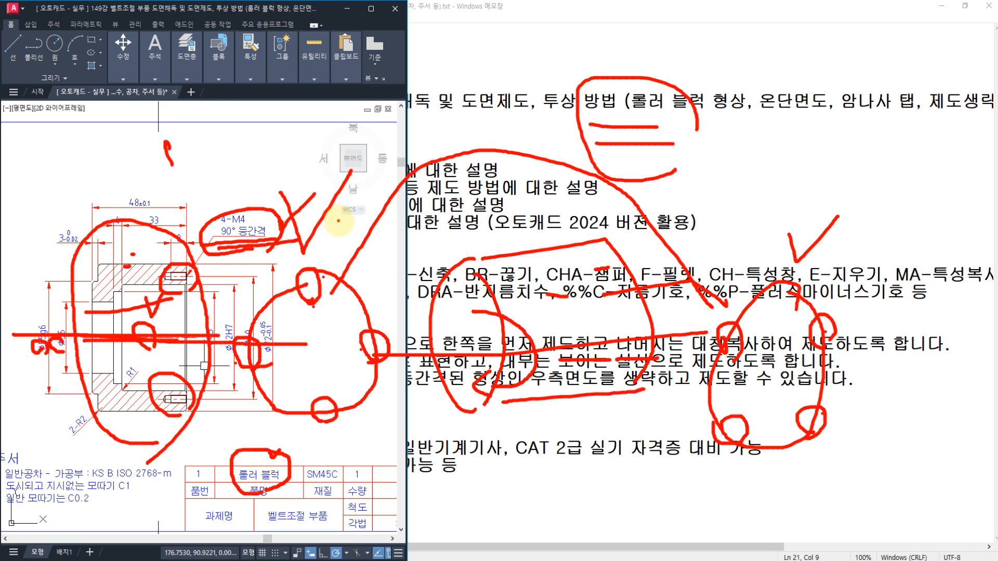
drag(340, 278, 376, 330)
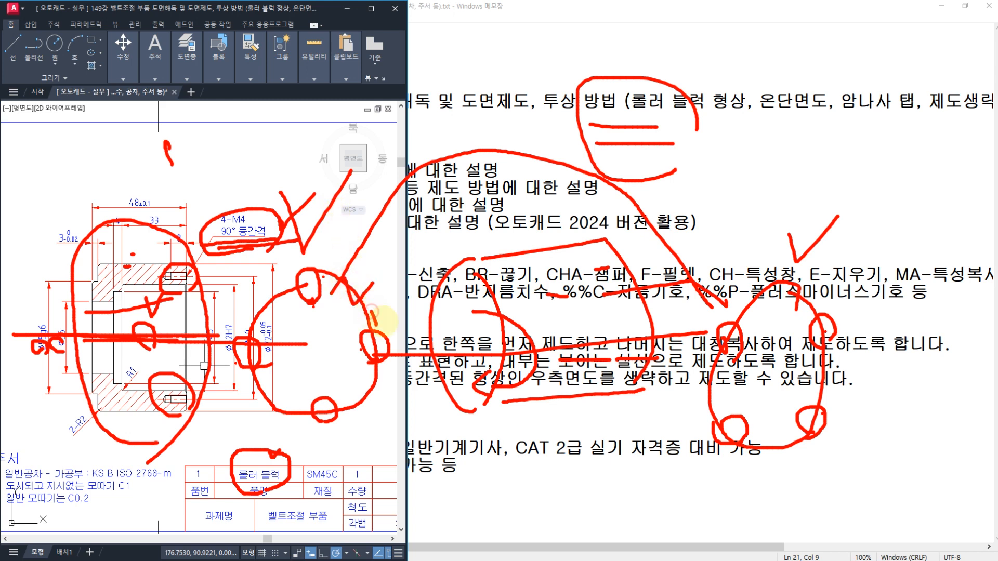
drag(840, 398, 857, 408)
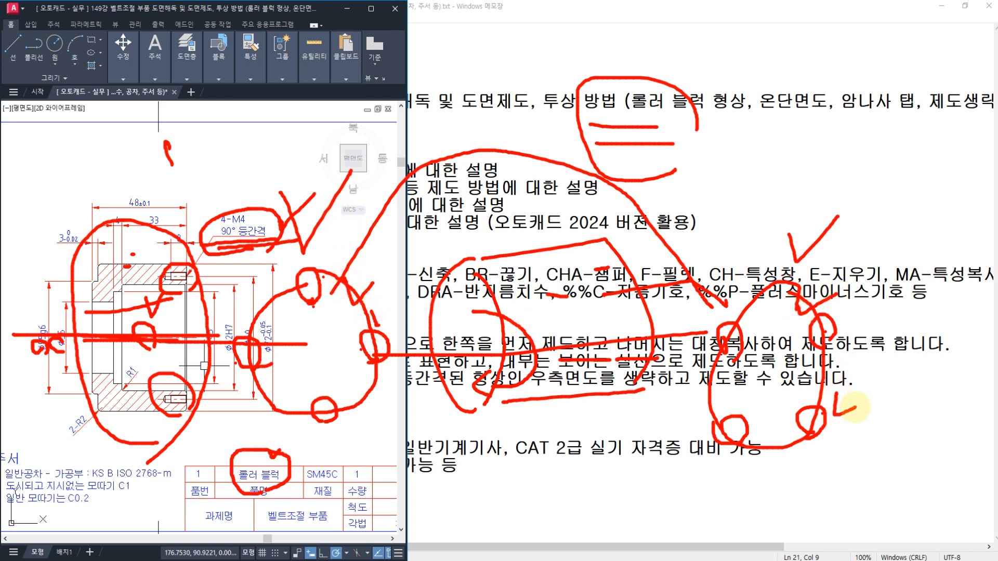
Cross out the second end-view sketch in red, circle 제도생략 in the lesson title, and clear all annotations
drag(856, 357, 749, 436)
drag(767, 363, 804, 416)
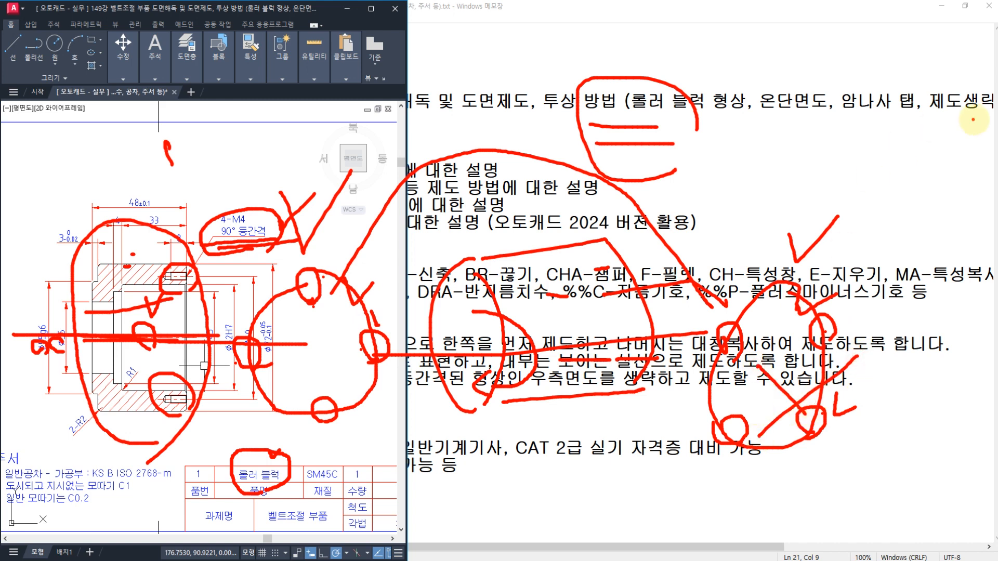
mouse_move(977, 122)
mouse_down()
mouse_move(933, 125)
mouse_move(985, 85)
mouse_move(959, 136)
mouse_up()
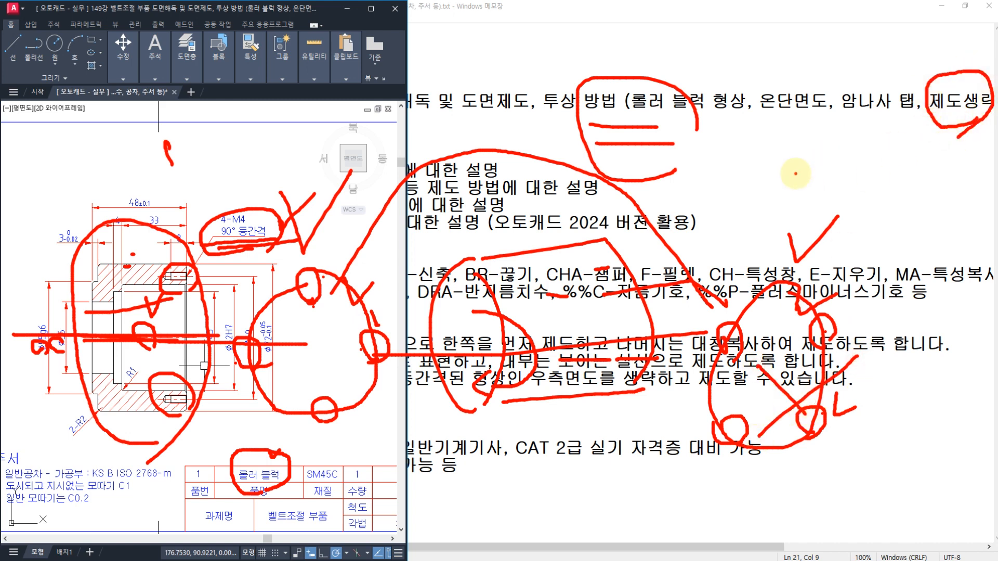
key(Escape)
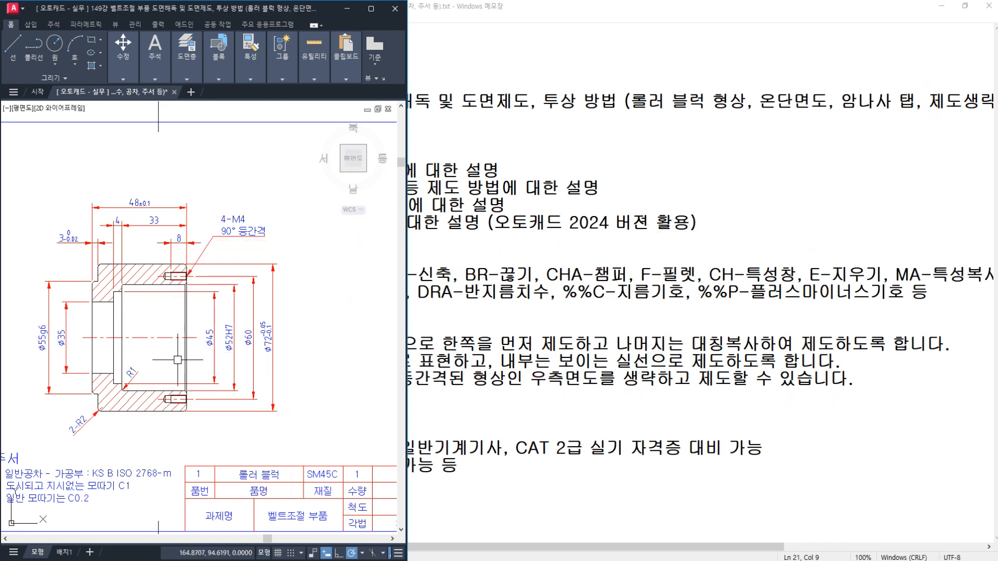
Enlarge the section view in the reference drawing and bring up the blank drawing sheet beside it
scroll(171, 353, up, 2)
mouse_move(156, 312)
middle_down()
mouse_move(181, 322)
mouse_move(204, 395)
middle_up()
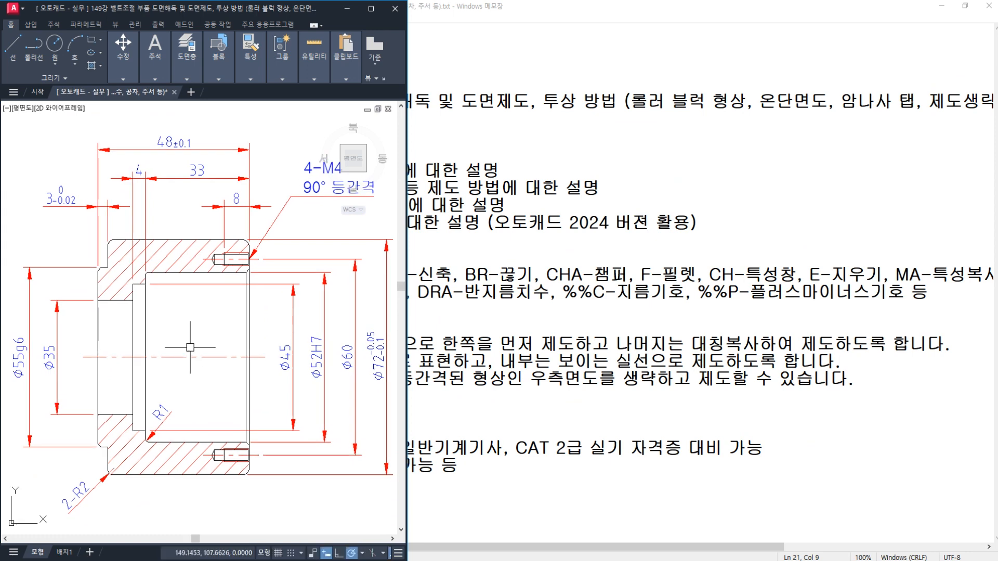
middle_drag(177, 352, 182, 358)
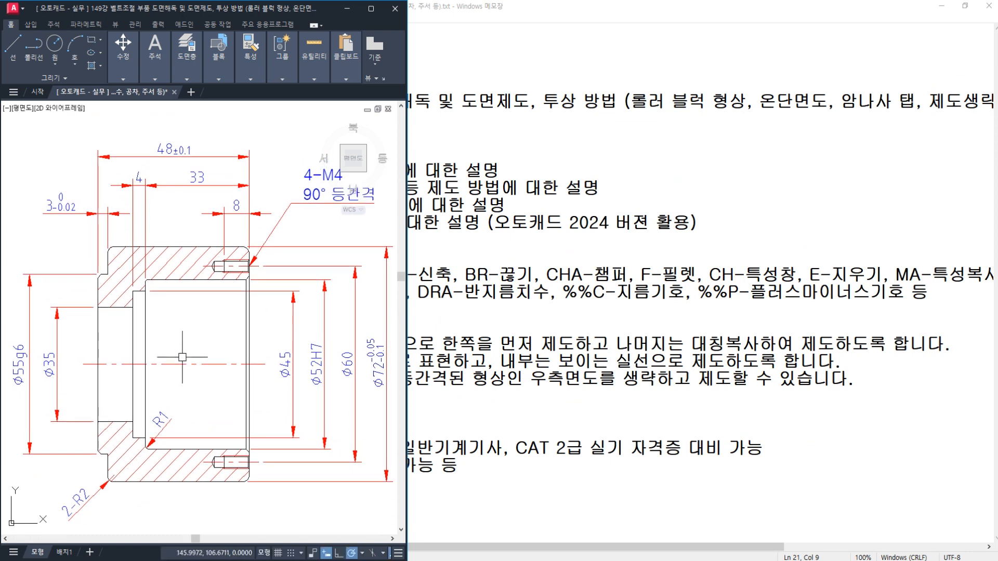
middle_drag(292, 391, 281, 384)
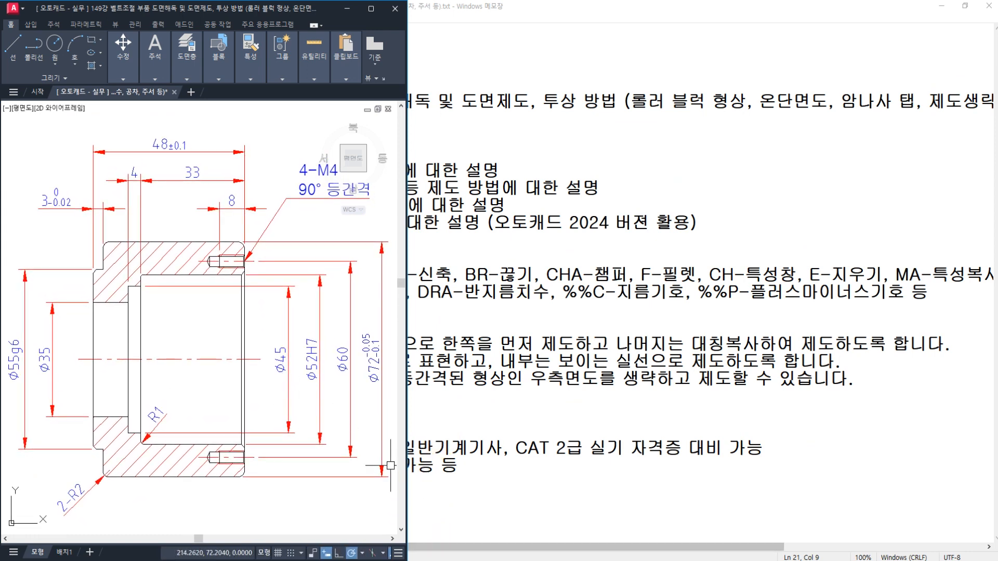
click(443, 560)
click(481, 405)
key(Escape)
scroll(576, 272, down, 3)
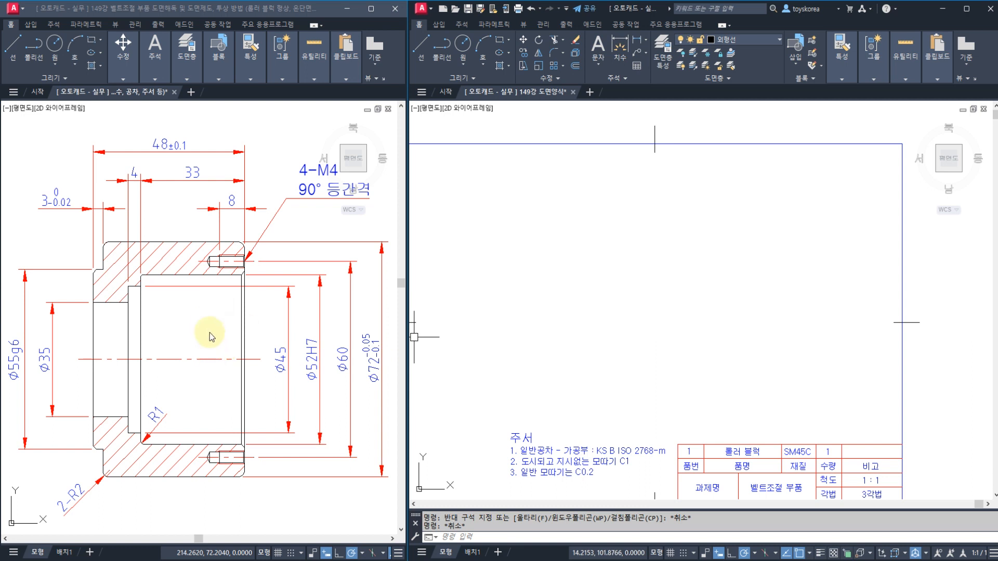
Mark the reference section's centreline and small-diameter end face in red, and clear the marks
text(X)
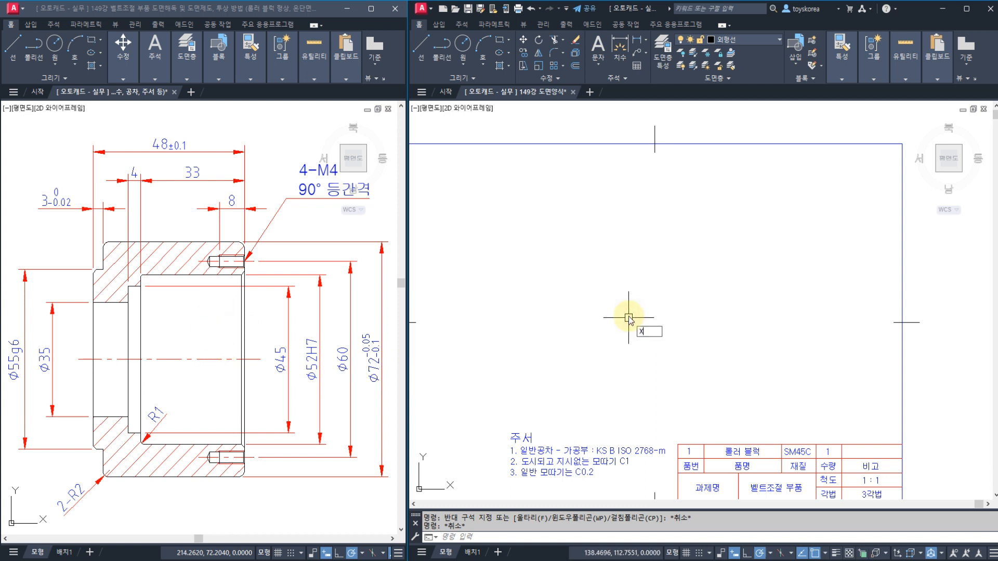
click(175, 342)
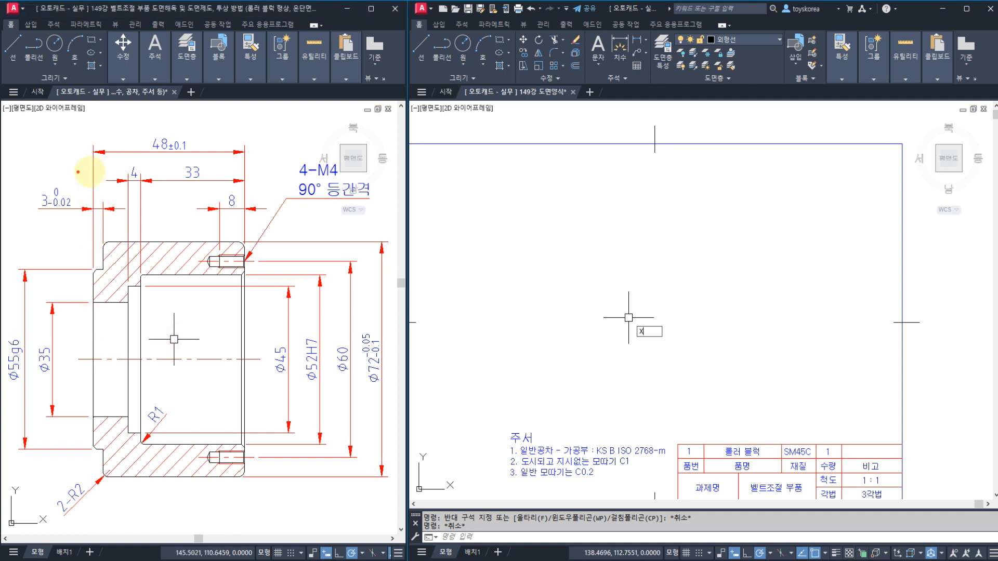
drag(42, 358, 281, 368)
drag(92, 288, 79, 446)
mouse_move(103, 313)
mouse_down()
mouse_move(208, 311)
mouse_move(175, 340)
mouse_up()
key(Escape)
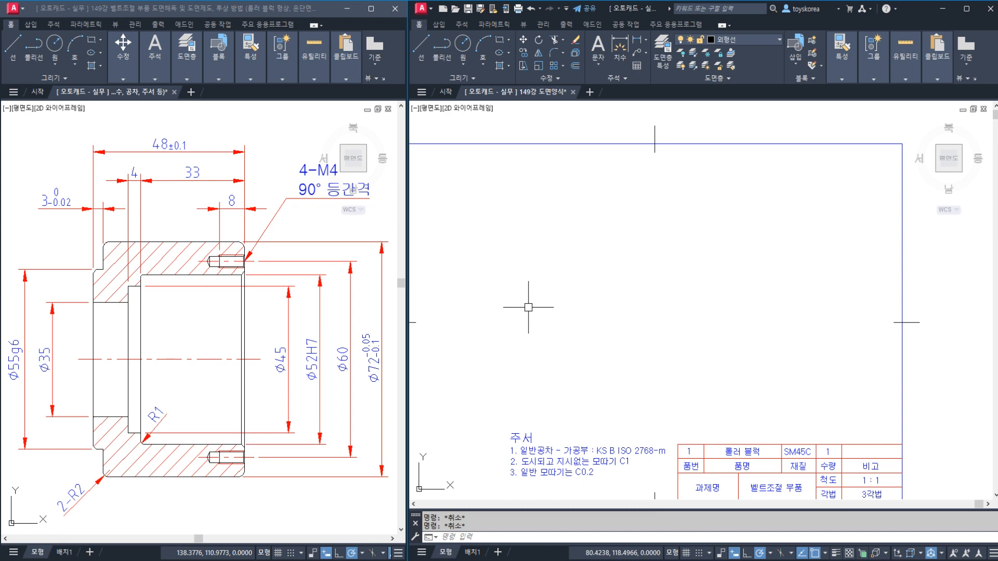
Sketch crossing horizontal and vertical red lines on the blank sheet and circle their intersection
drag(446, 303, 909, 300)
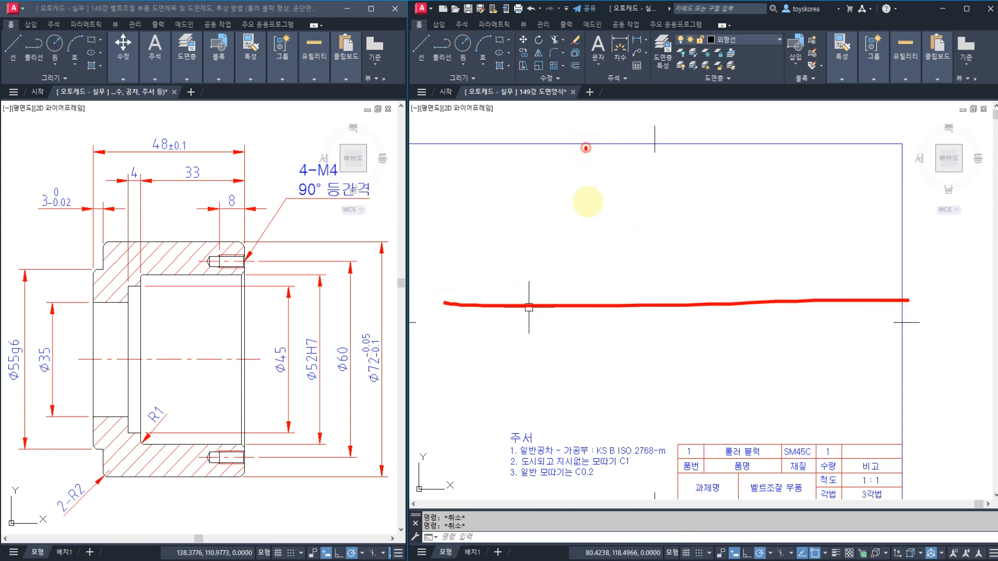
drag(586, 147, 578, 501)
drag(595, 305, 592, 310)
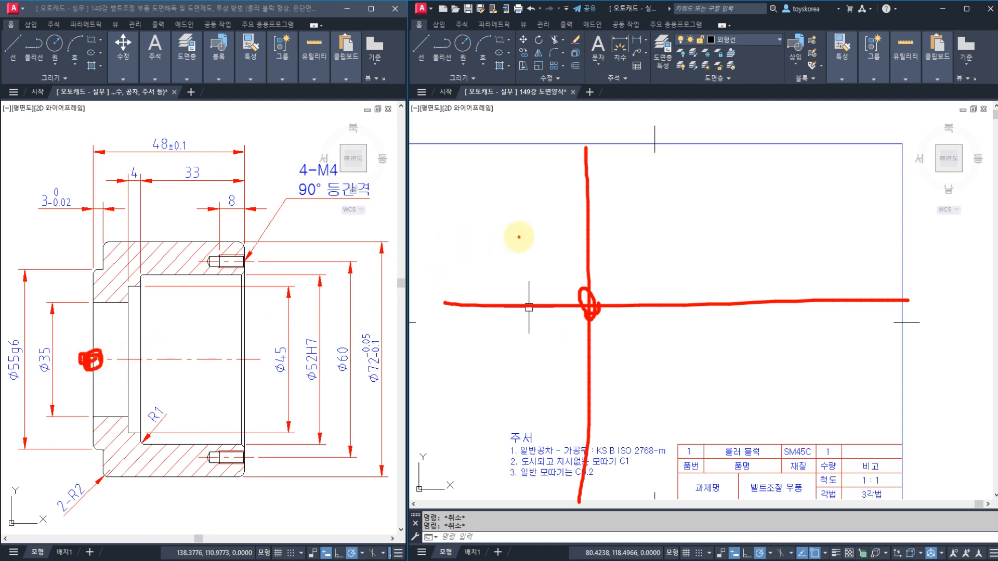
Handwrite 기획 in red on the sheet, box it, and circle the crossing point of the two sketched lines again
drag(672, 196, 680, 231)
drag(703, 175, 721, 246)
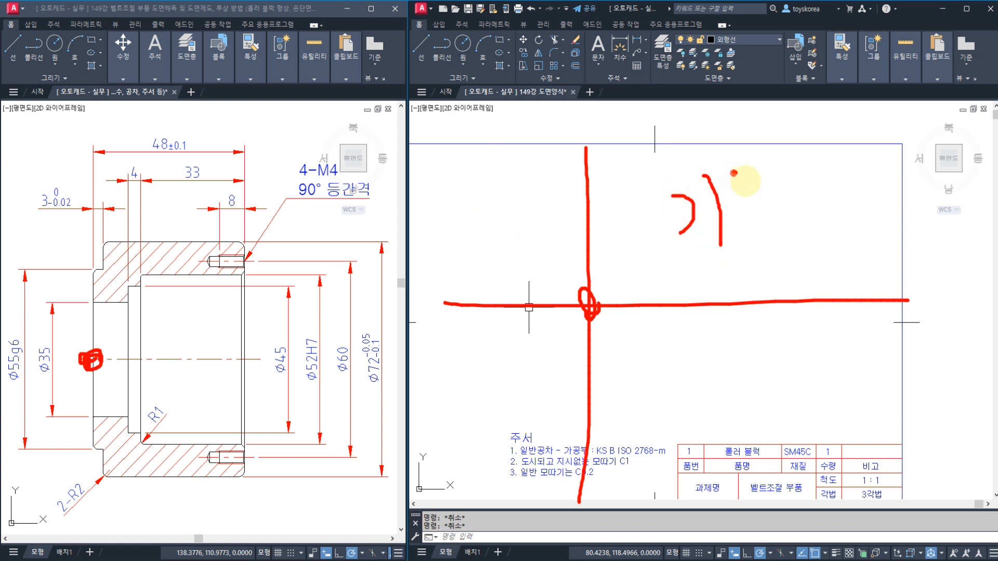
drag(733, 173, 777, 256)
drag(733, 196, 787, 188)
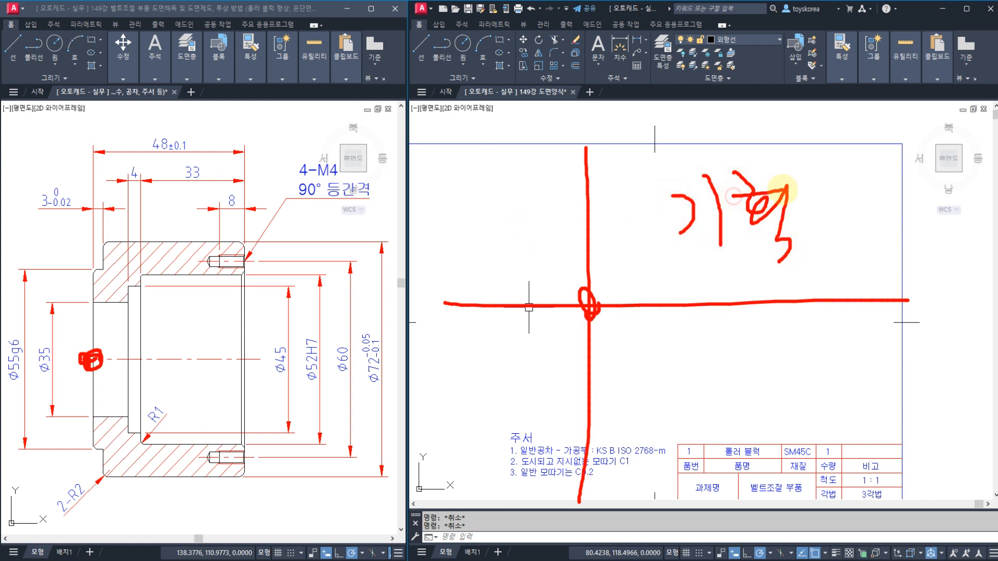
mouse_move(667, 269)
mouse_down()
mouse_move(825, 245)
mouse_move(646, 263)
mouse_move(643, 285)
mouse_move(584, 301)
mouse_move(602, 322)
mouse_up()
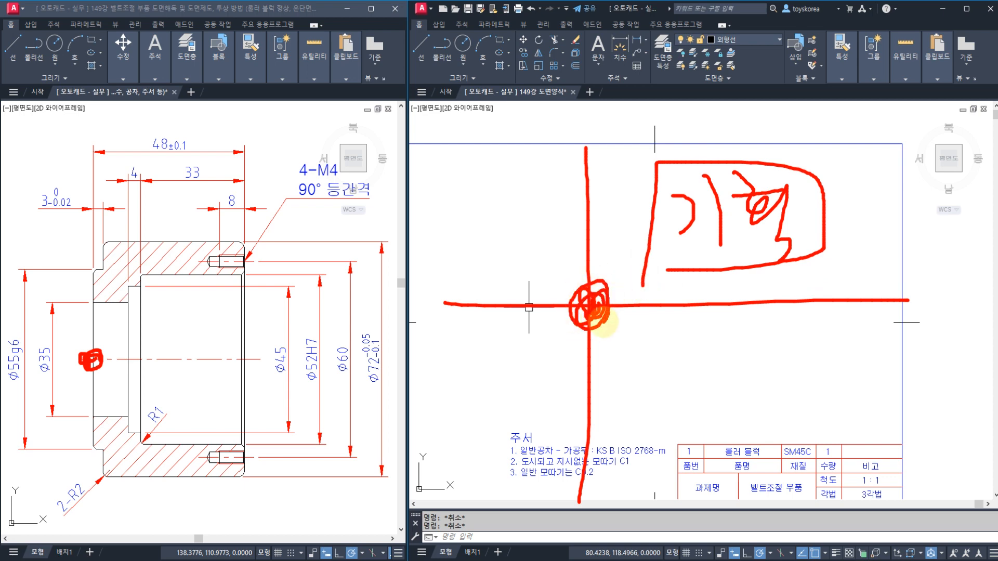
Draw a red arrow from the reference section to the blank sheet, and sketch a small rectangular profile with a centreline
mouse_move(191, 315)
mouse_down()
mouse_move(204, 324)
mouse_move(496, 271)
mouse_up()
mouse_move(475, 237)
mouse_down()
mouse_move(494, 271)
mouse_move(473, 299)
mouse_up()
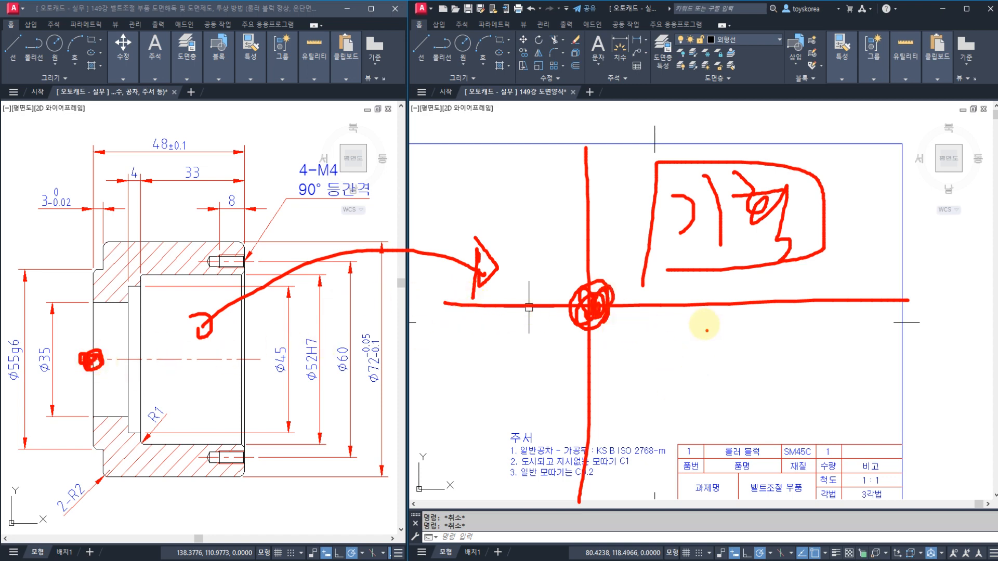
drag(702, 320, 705, 403)
drag(797, 322, 805, 387)
drag(704, 344, 789, 344)
drag(713, 385, 813, 390)
drag(661, 371, 838, 370)
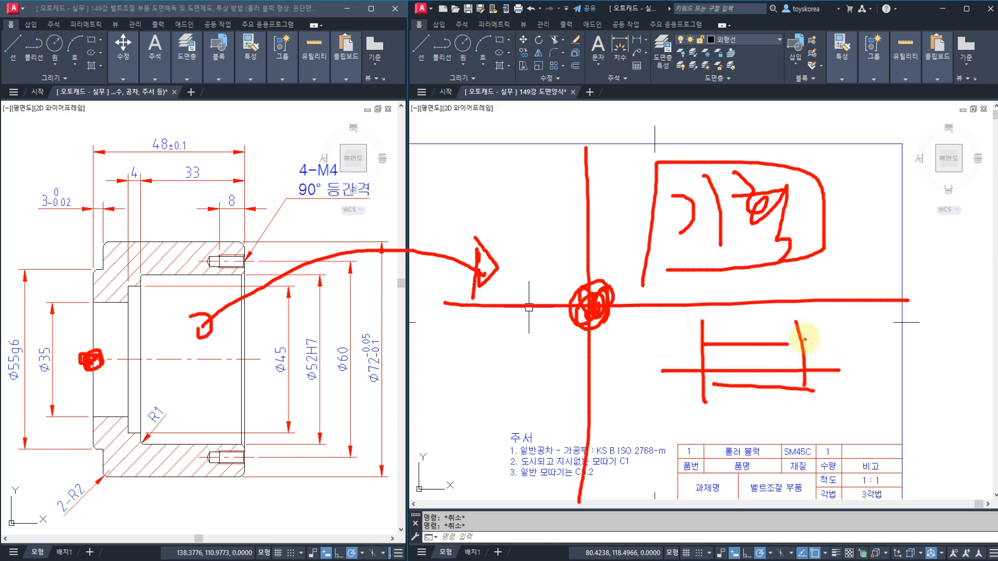
Circle a corner of the small profile sketch, write a circled 2 beside it, and clear all annotations
mouse_move(802, 337)
mouse_down()
mouse_move(788, 316)
mouse_move(815, 335)
mouse_move(875, 335)
mouse_up()
mouse_move(864, 375)
mouse_down()
mouse_move(874, 400)
mouse_move(887, 399)
mouse_up()
mouse_move(857, 364)
mouse_down()
mouse_move(858, 412)
mouse_move(898, 400)
mouse_up()
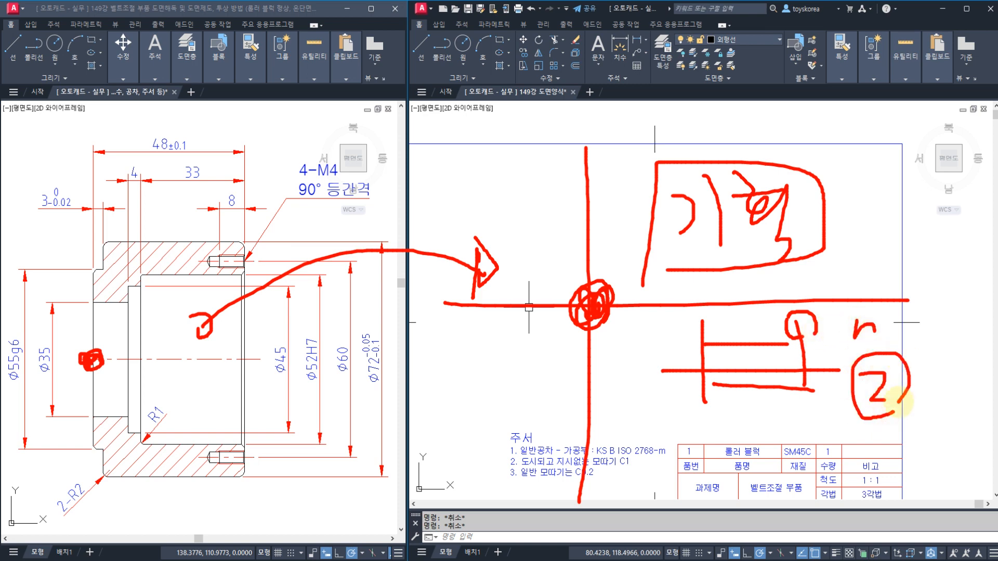
key(Escape)
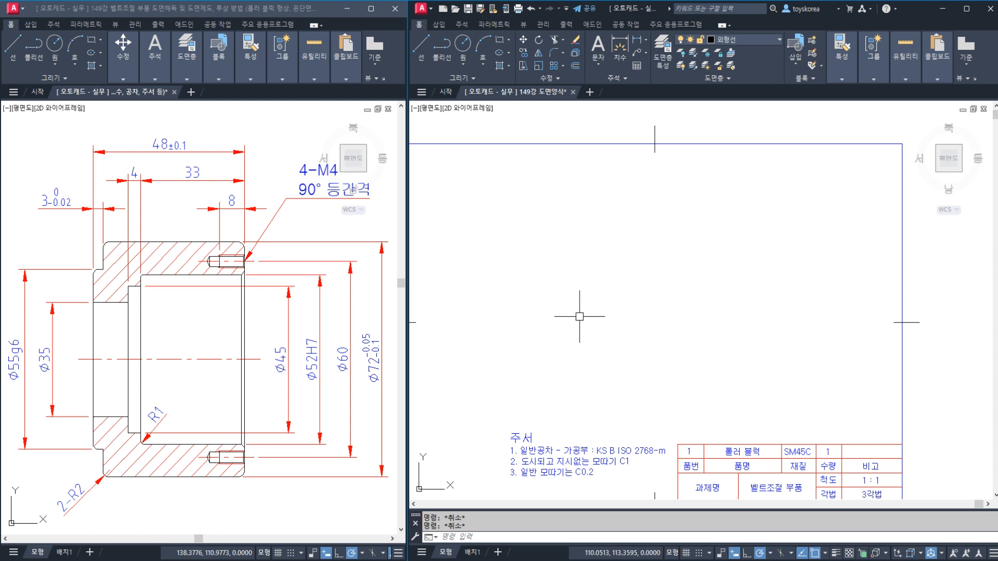
Draw a horizontal and a vertical construction line crossing in the open area of the sheet above the notes
text(xl)
key(Return)
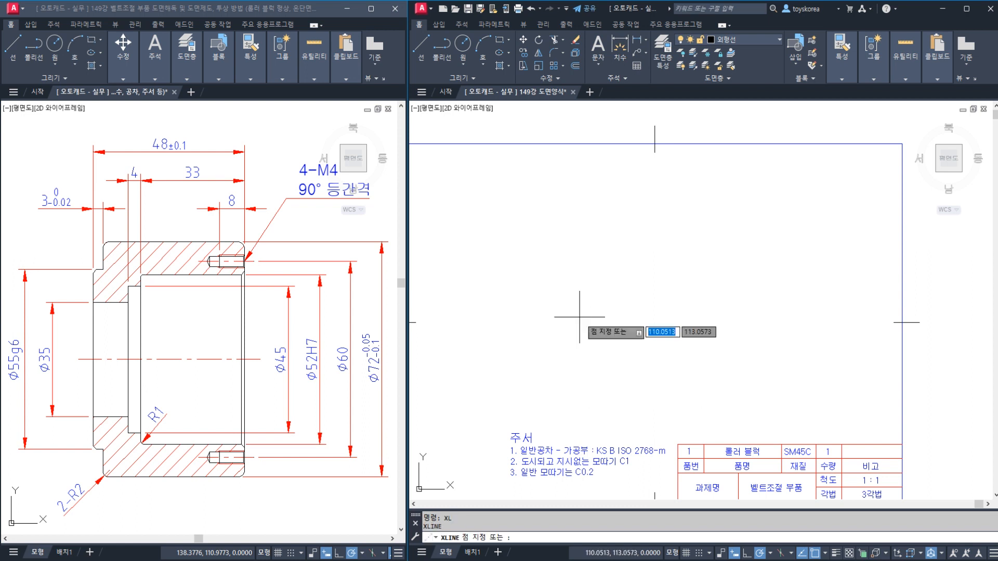
click(580, 295)
click(606, 296)
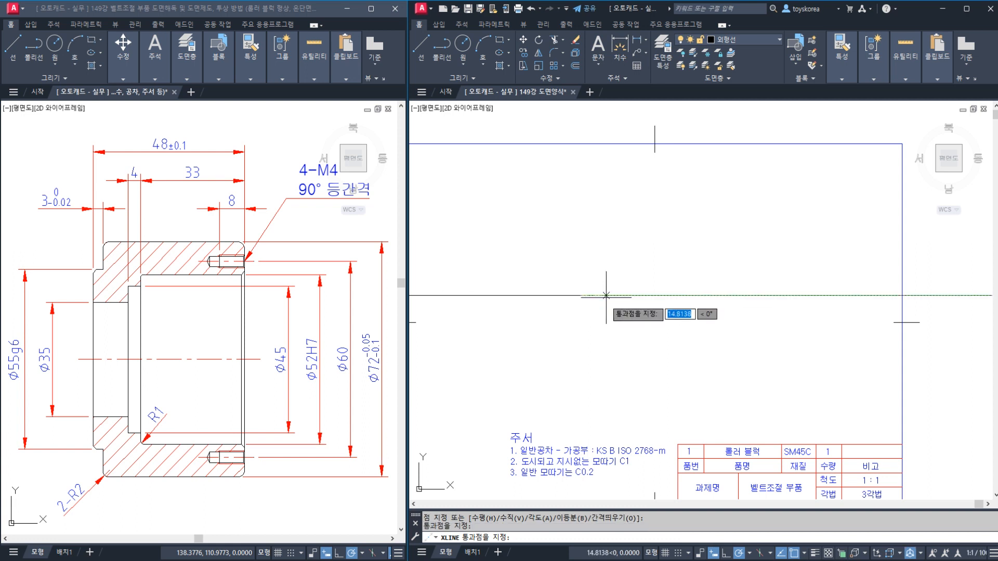
click(580, 328)
key(Escape)
Circle the construction lines' intersection and the matching end-face centre on the reference section, and mark its upper outer and bore edges
drag(592, 293, 575, 322)
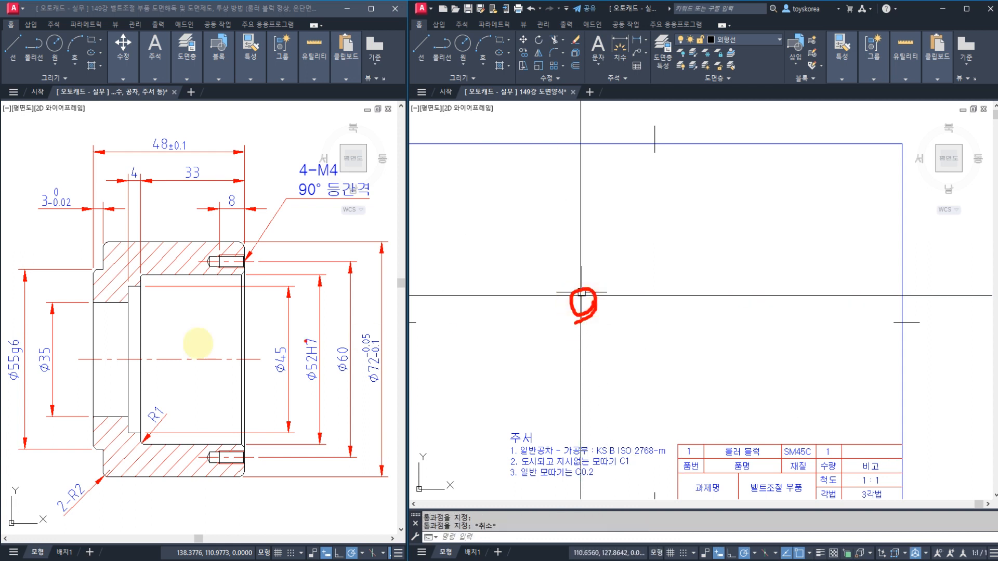
drag(105, 350, 106, 362)
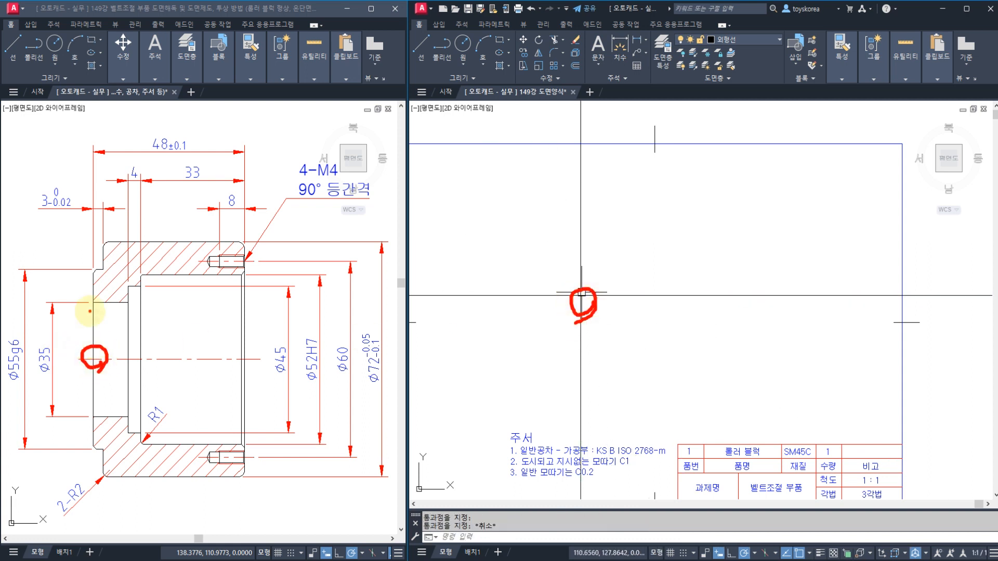
drag(136, 240, 213, 240)
drag(146, 277, 209, 279)
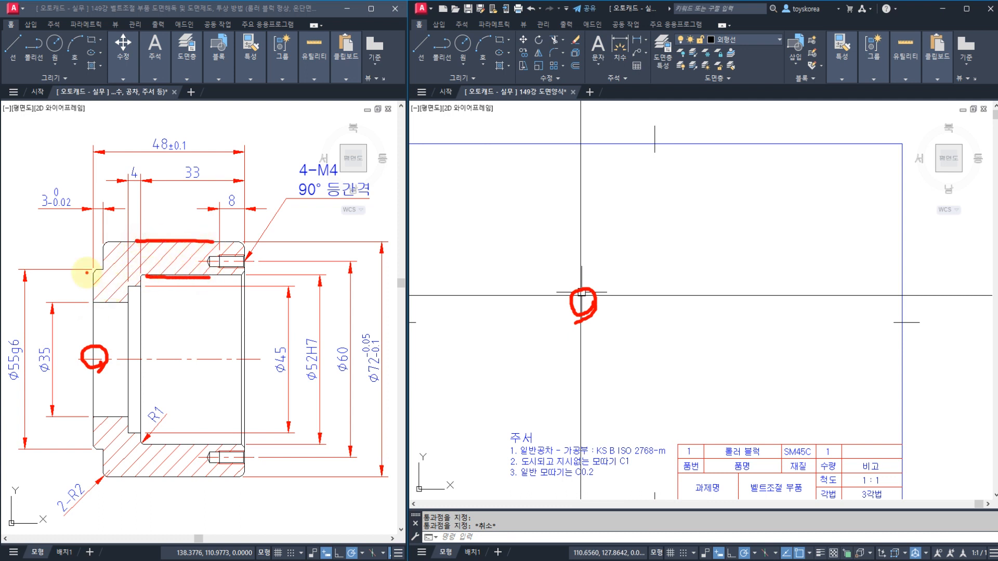
Trace the reference section's outer and inner outline in red, circle the upper tapped hole, and add an arrow down from the bore edge
mouse_move(100, 248)
mouse_down()
mouse_move(218, 236)
mouse_move(246, 353)
mouse_move(224, 481)
mouse_move(142, 463)
mouse_up()
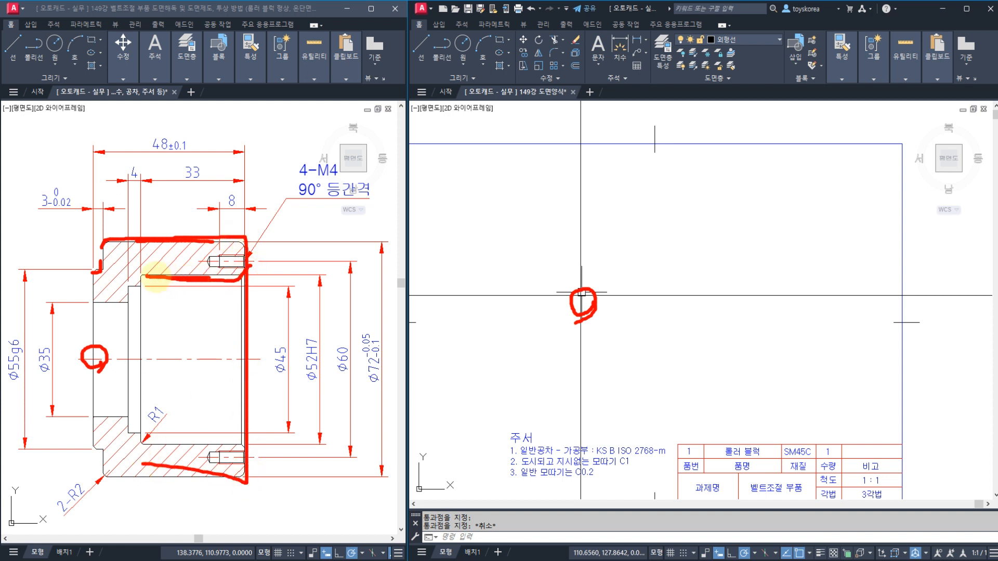
drag(137, 291, 96, 304)
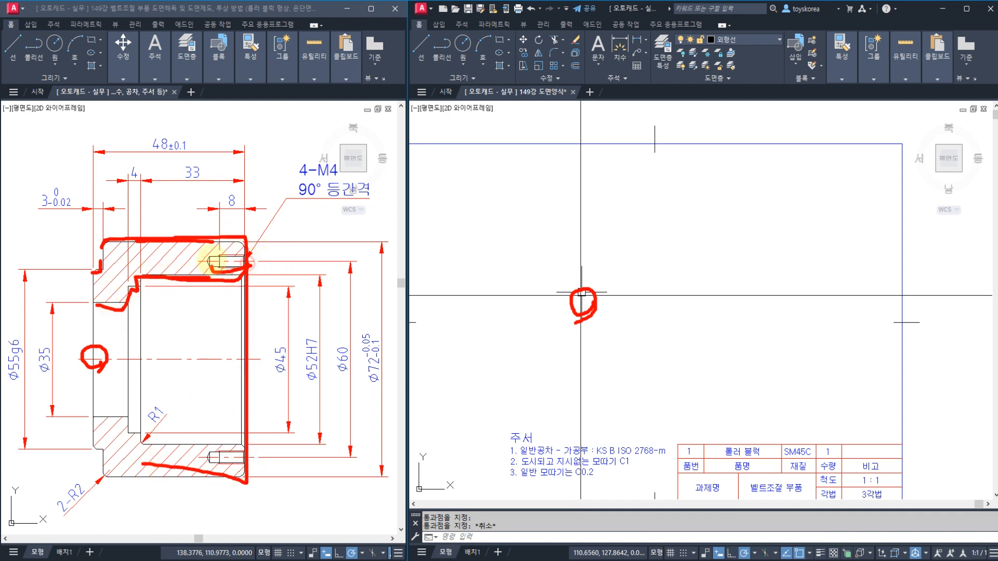
drag(213, 260, 217, 252)
mouse_move(89, 269)
mouse_down()
mouse_move(101, 219)
mouse_move(240, 233)
mouse_move(248, 358)
mouse_move(238, 477)
mouse_up()
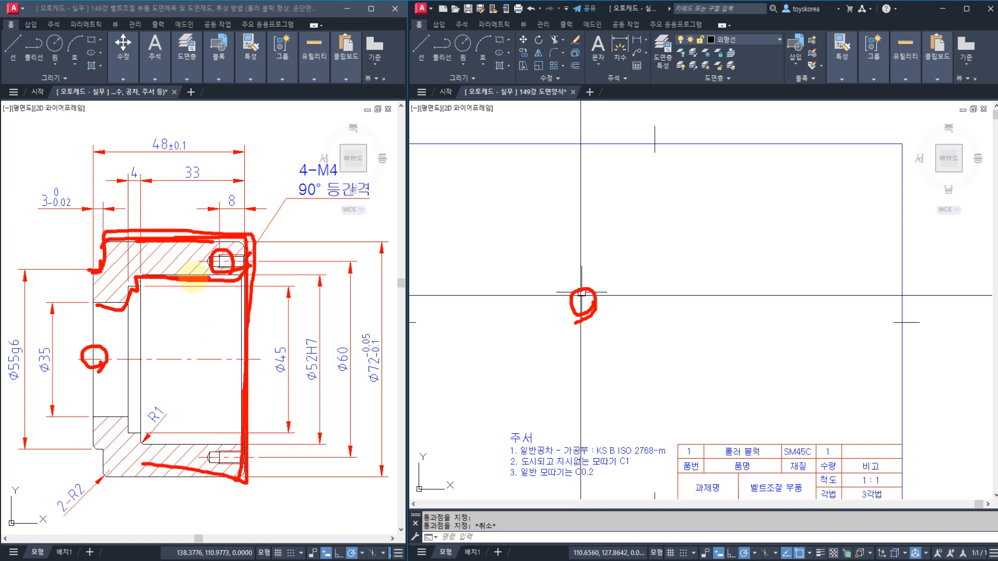
mouse_move(191, 279)
mouse_down()
mouse_move(175, 316)
mouse_move(203, 324)
mouse_up()
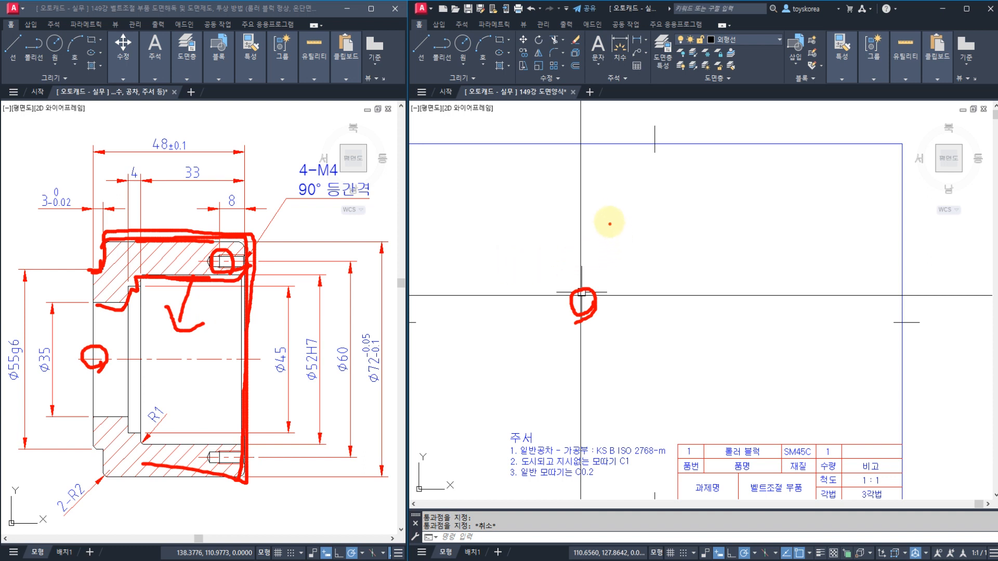
Sketch the part's rectangular outline around the construction lines in red with an inward arrow and inner marks, and clear the annotations
mouse_move(583, 190)
mouse_down()
mouse_move(770, 383)
mouse_move(670, 447)
mouse_move(587, 446)
mouse_move(585, 229)
mouse_up()
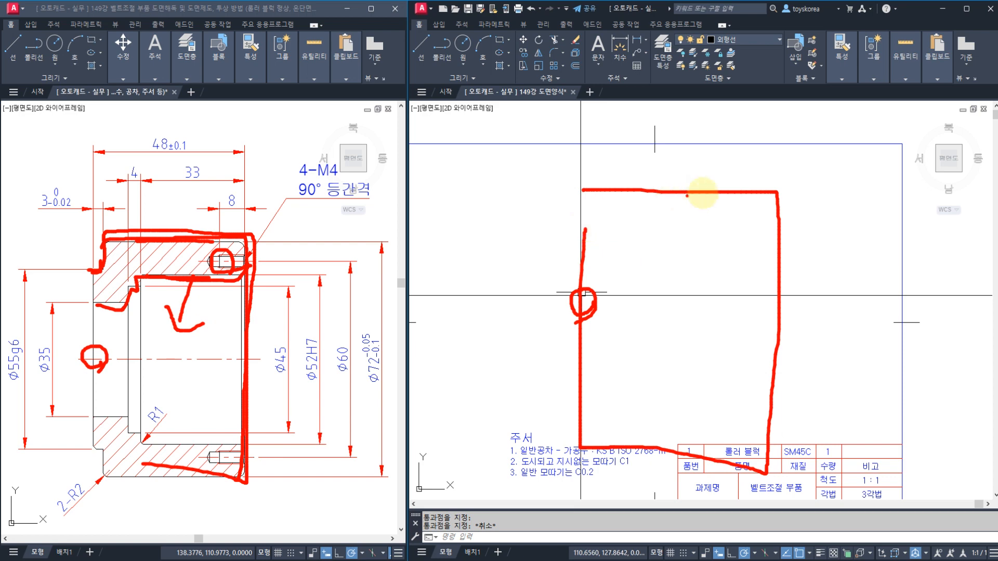
mouse_move(717, 191)
mouse_down()
mouse_move(701, 244)
mouse_move(719, 240)
mouse_up()
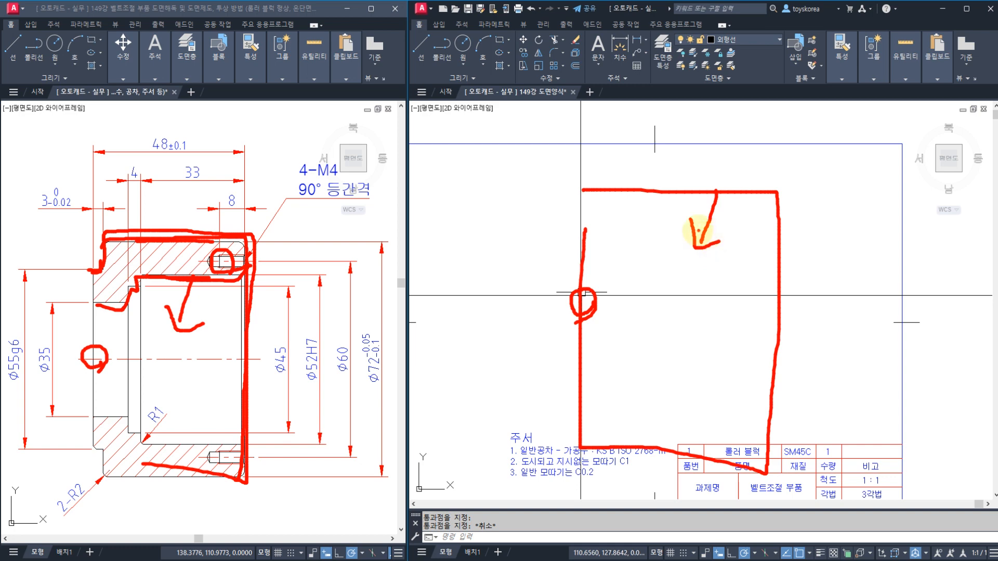
mouse_move(695, 305)
mouse_down()
mouse_move(694, 351)
mouse_move(733, 295)
mouse_move(747, 314)
mouse_move(740, 328)
mouse_up()
mouse_move(751, 310)
mouse_down()
mouse_move(768, 326)
mouse_move(766, 359)
mouse_move(719, 369)
mouse_move(784, 285)
mouse_move(745, 375)
mouse_up()
mouse_move(635, 310)
mouse_down()
mouse_move(671, 359)
mouse_move(686, 339)
mouse_up()
key(Escape)
key(Escape)
key(Escape)
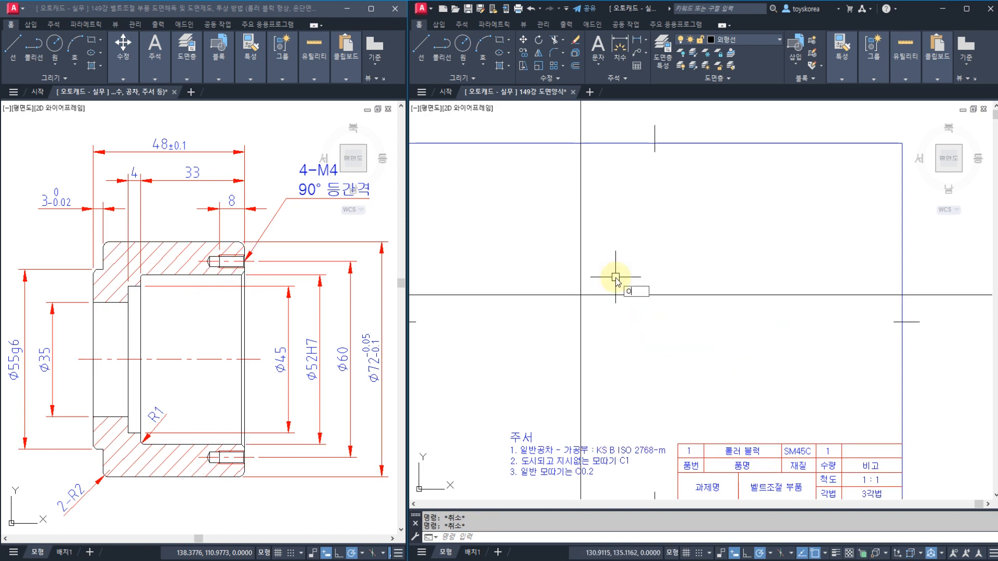
Offset the horizontal construction line upward by 55/2 for the Ø55g6 diameter
click(83, 285)
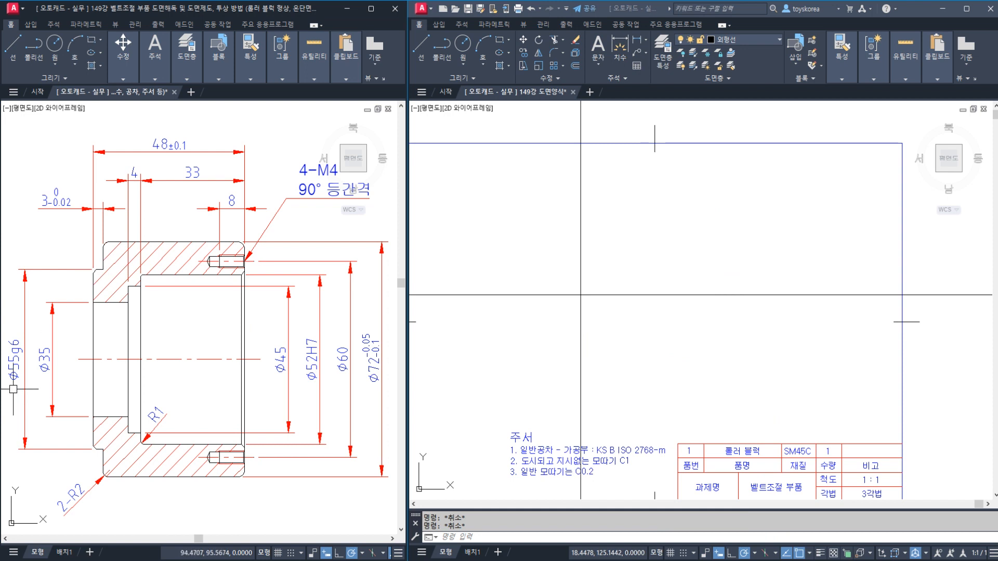
click(606, 267)
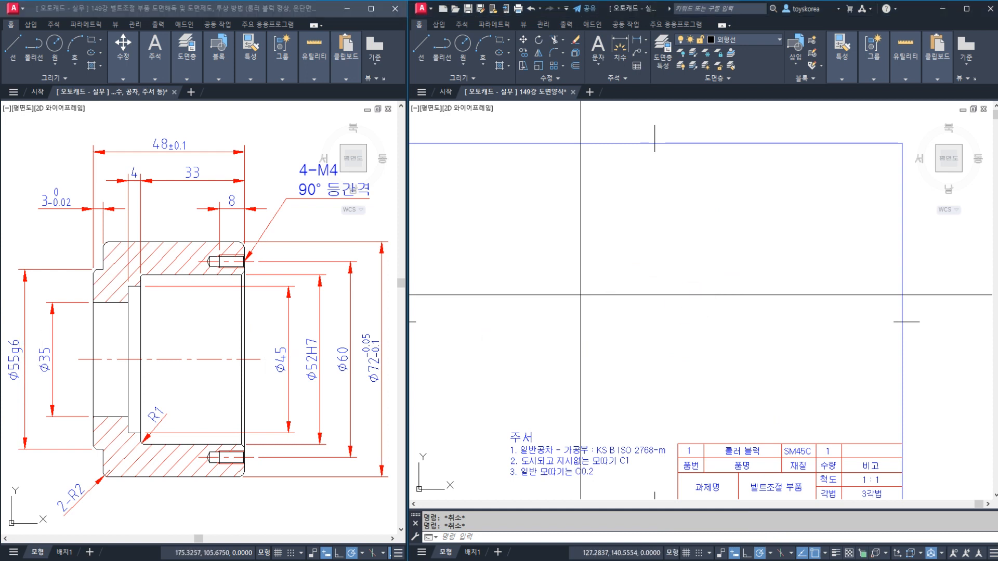
text(o)
key(Return)
text(55/2)
key(Return)
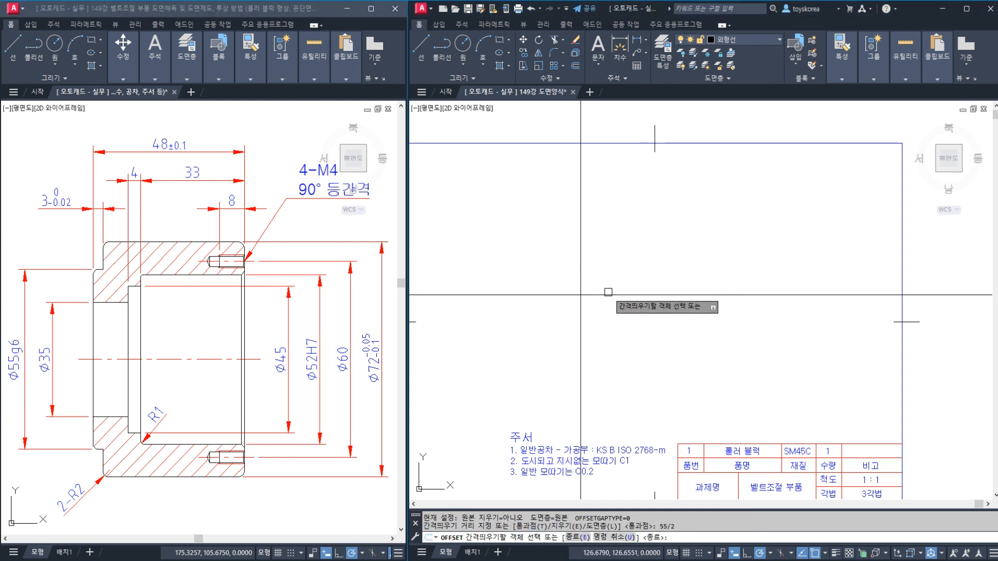
click(605, 294)
click(608, 276)
key(Escape)
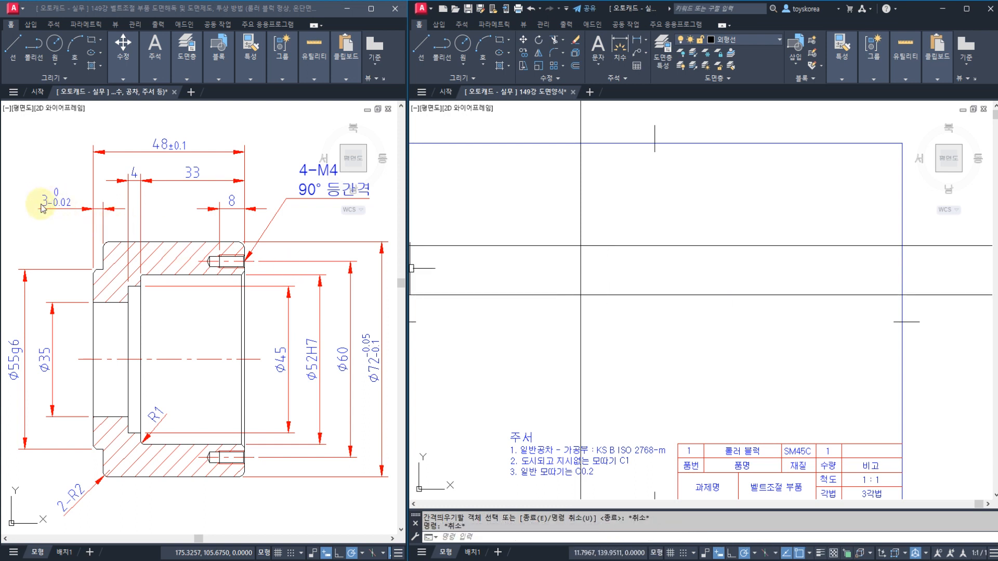
Offset the vertical construction line 3 to the right for the shoulder step
key(Escape)
text(o)
key(Return)
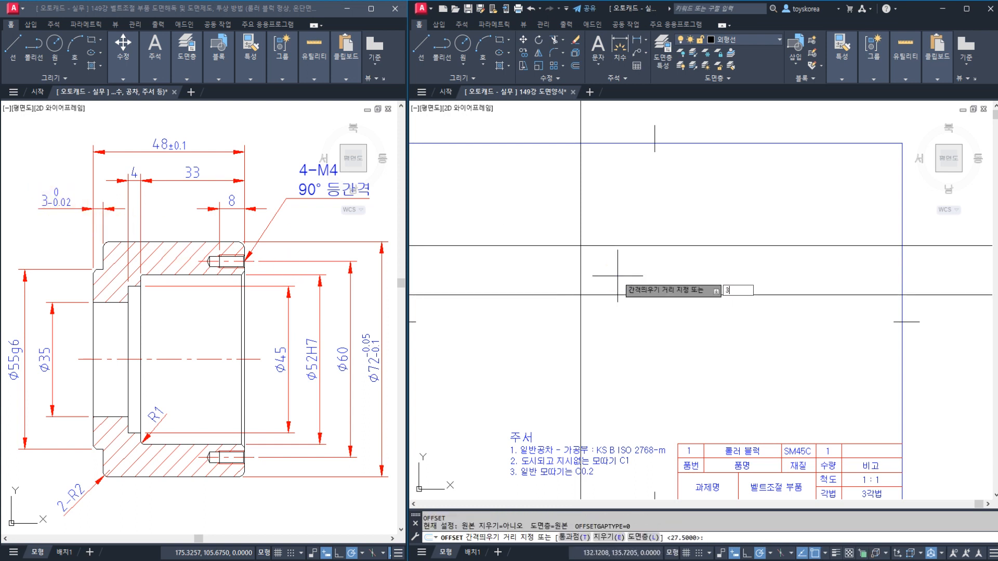
text(3)
key(Return)
click(581, 265)
click(594, 263)
key(Escape)
Trim the Ø55 horizontal line on both sides to leave only the short segment between the two vertical lines
scroll(592, 254, up, 2)
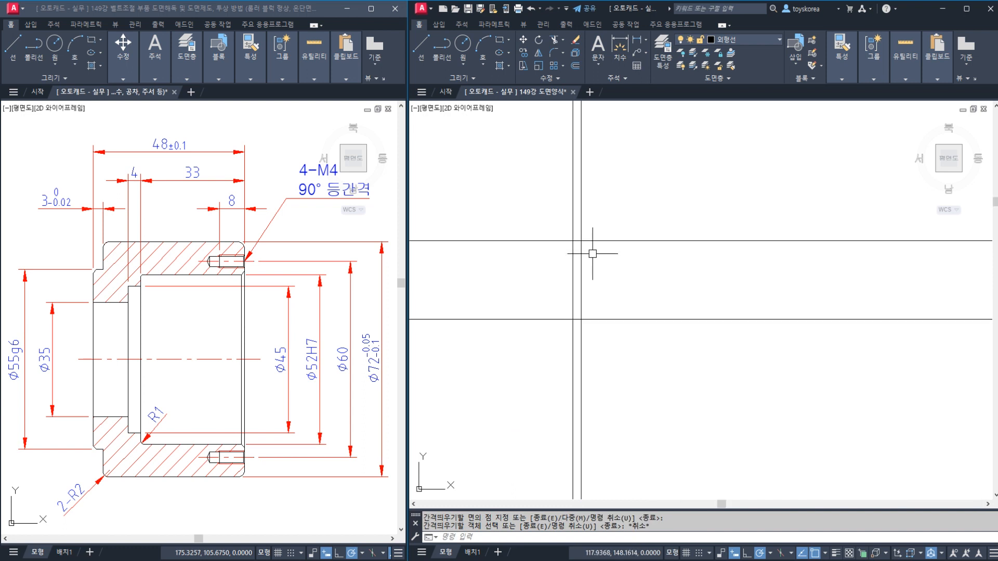
text(tr)
key(Return)
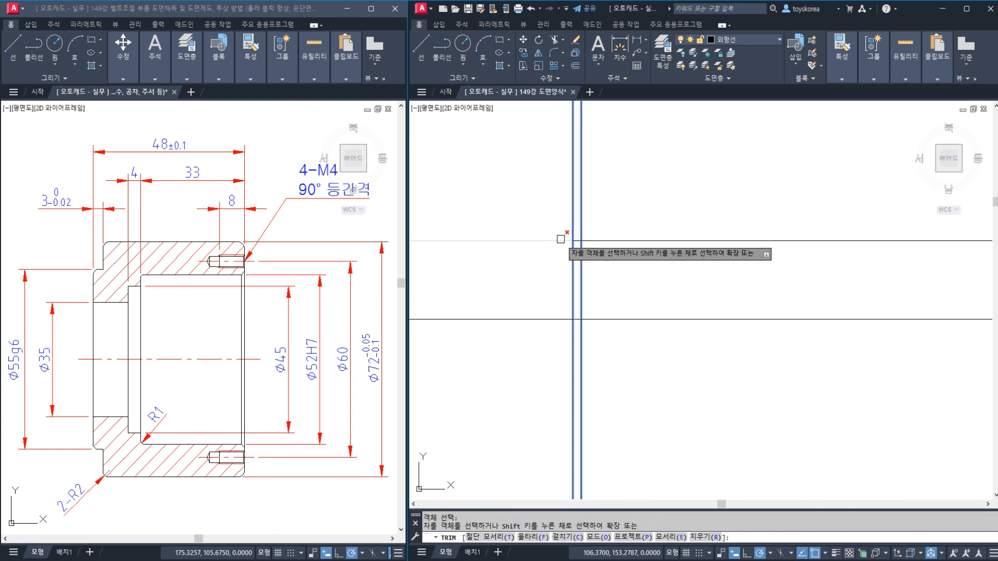
click(567, 241)
click(598, 240)
key(Escape)
Mark the reference's stepped corner and the trimmed segment in red, sketch the stepped profile with an arrow, and clear the annotations
click(580, 253)
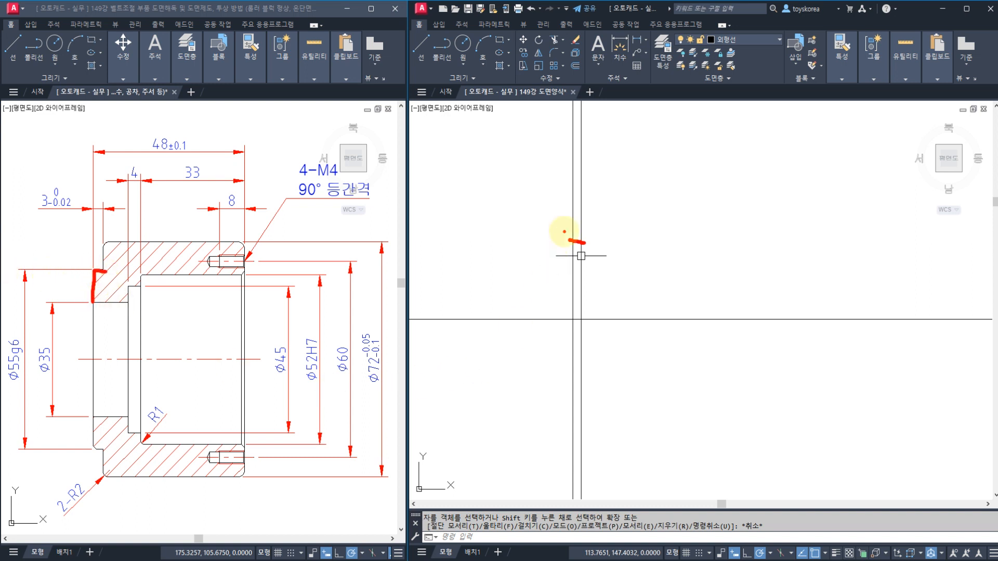
mouse_move(580, 216)
mouse_down()
mouse_move(603, 154)
mouse_move(587, 190)
mouse_up()
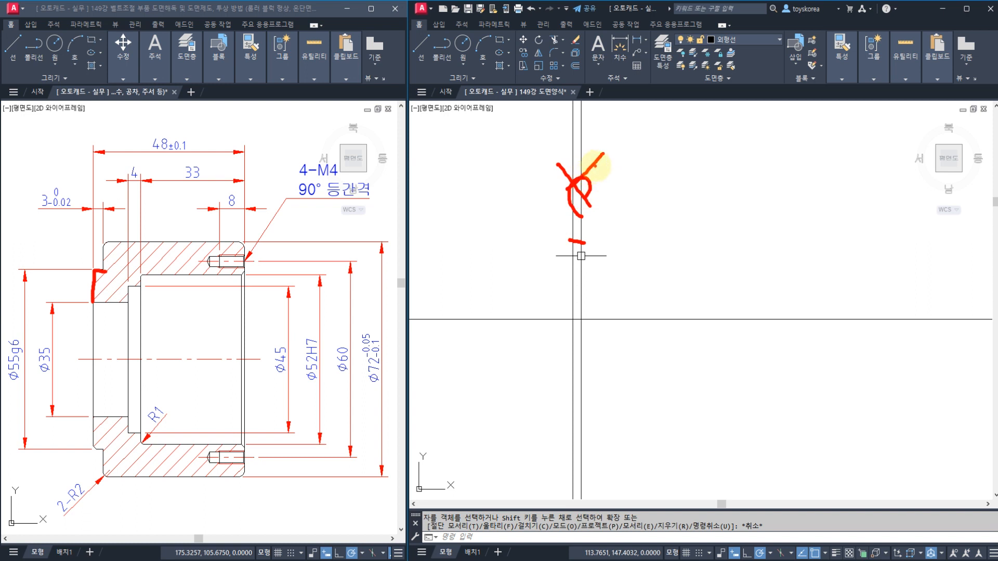
drag(638, 105, 641, 157)
drag(669, 100, 677, 162)
drag(626, 130, 673, 130)
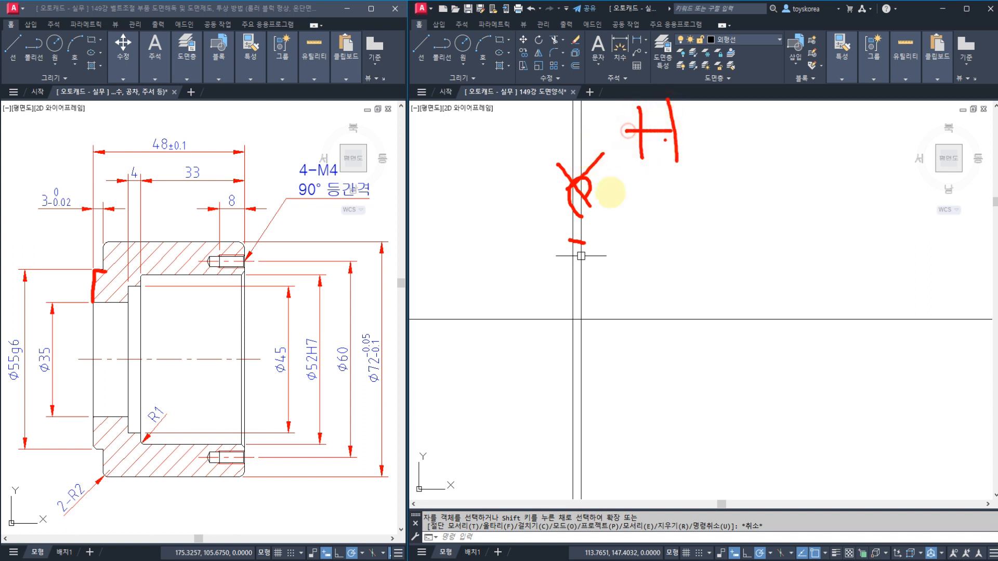
mouse_move(471, 255)
mouse_down()
mouse_move(567, 256)
mouse_move(827, 192)
mouse_move(603, 288)
mouse_move(693, 161)
mouse_move(792, 244)
mouse_up()
drag(786, 93, 789, 177)
mouse_move(768, 114)
mouse_down()
mouse_move(767, 179)
mouse_move(661, 396)
mouse_move(695, 423)
mouse_up()
drag(695, 424, 635, 442)
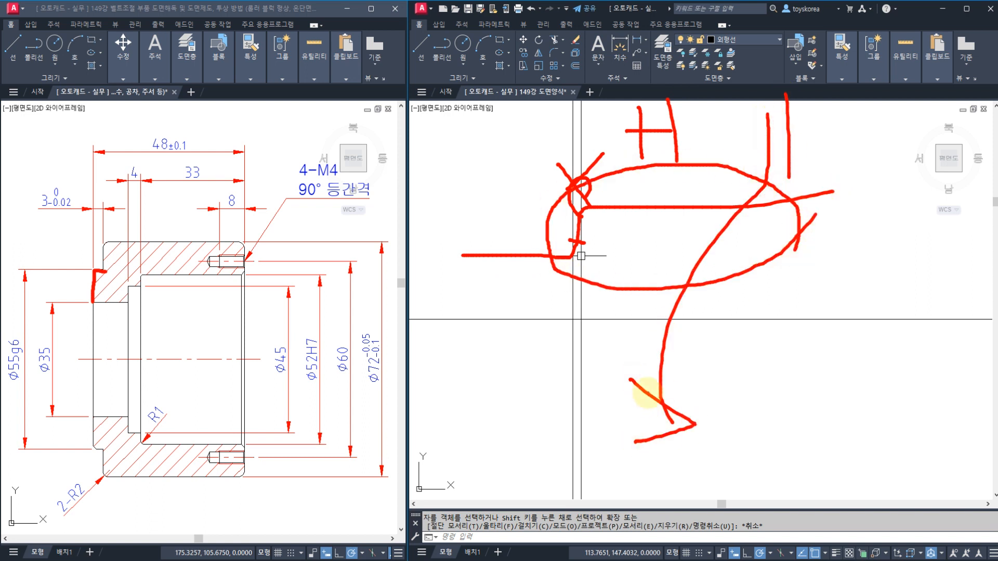
key(Escape)
key(Escape)
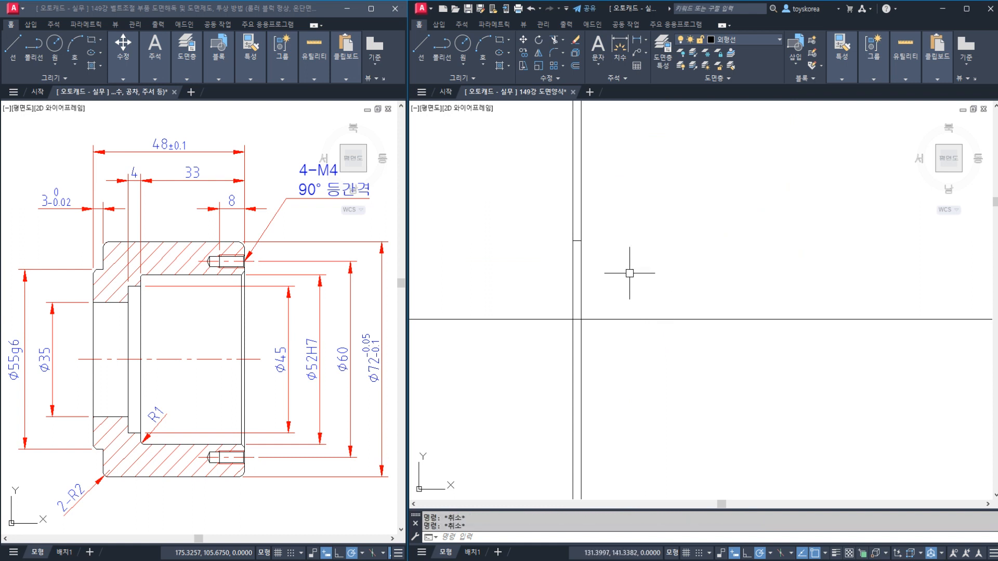
Offset the horizontal construction line upward by 72/2 for the Ø72 outer diameter
middle_drag(629, 273, 630, 269)
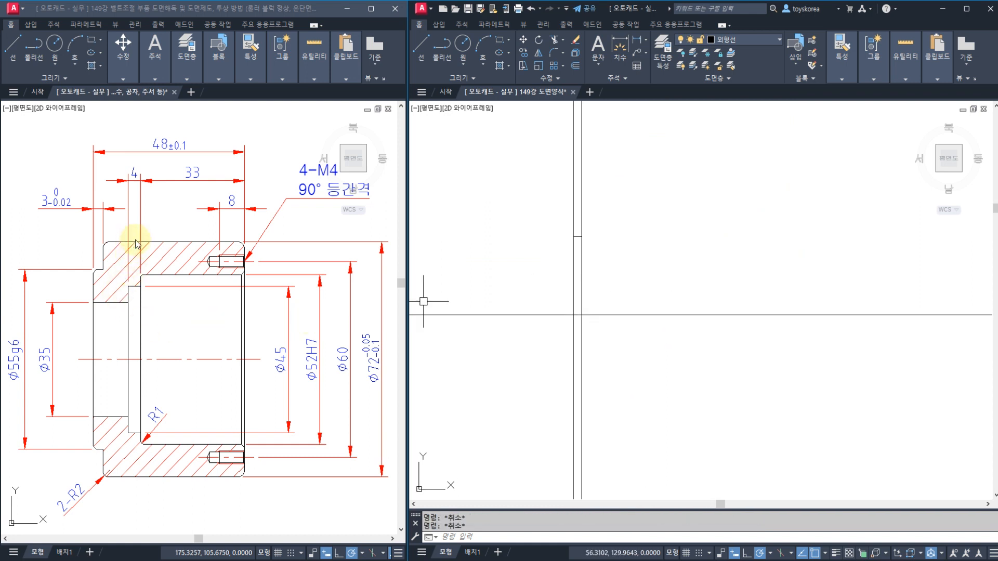
click(626, 274)
key(Escape)
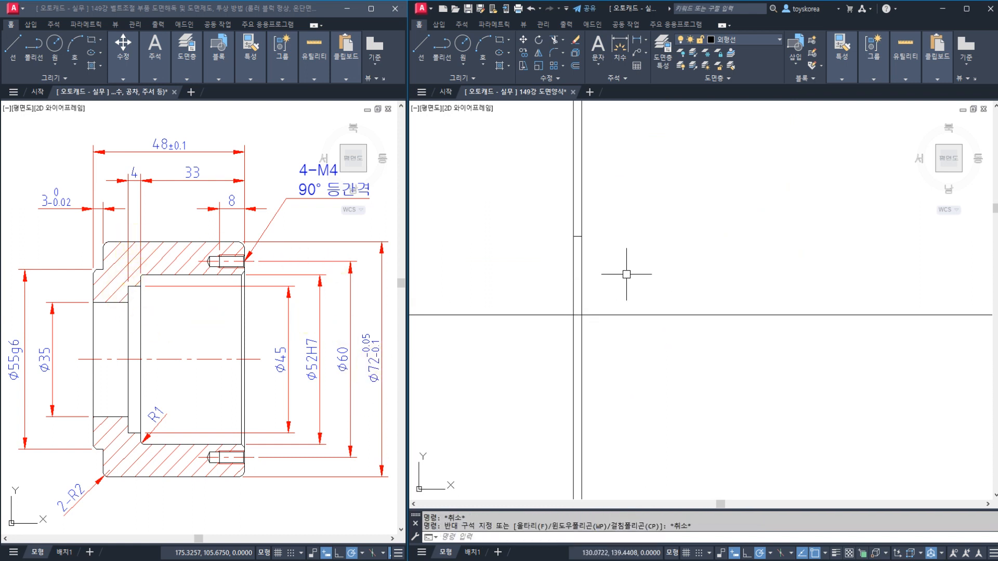
text(o)
key(Return)
text(72/2)
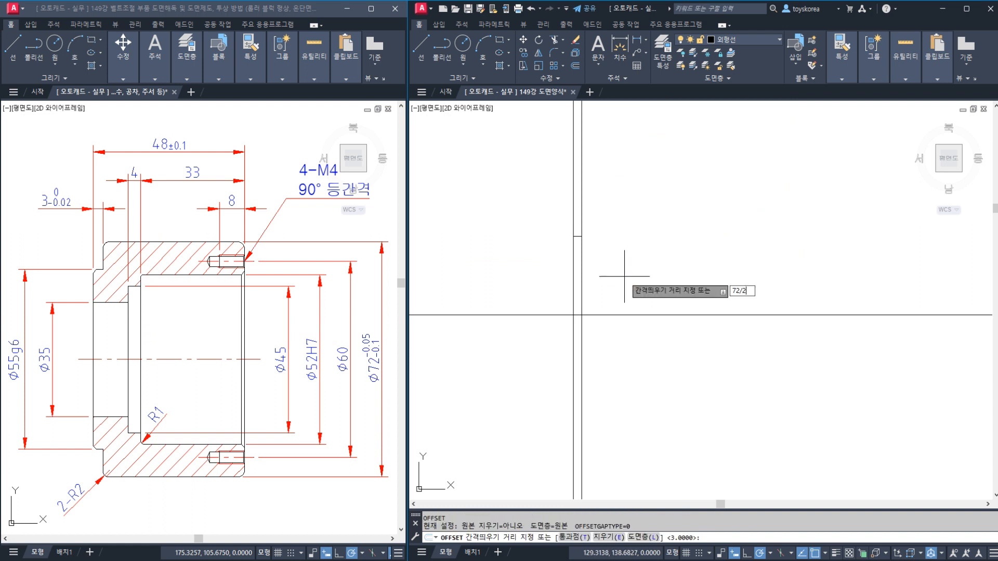
key(Return)
click(622, 315)
click(621, 277)
key(Escape)
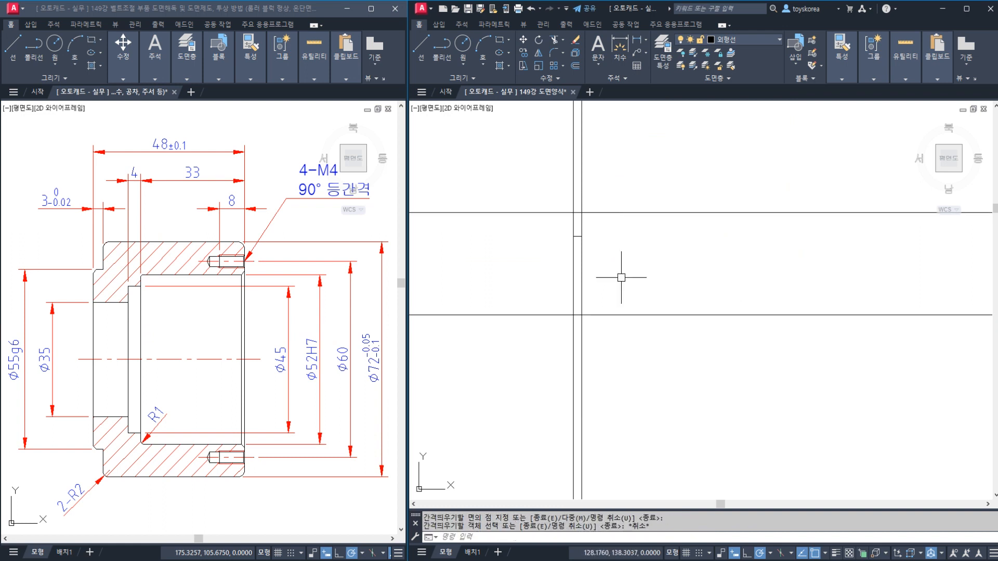
Offset the leftmost vertical construction line 48 to the right for the overall length
click(110, 248)
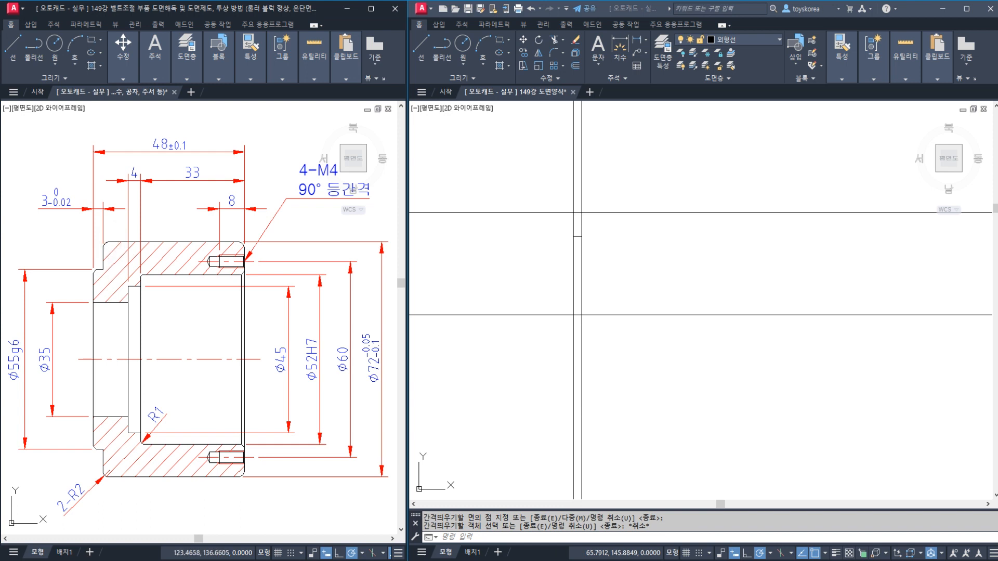
click(567, 277)
key(Escape)
key(Escape)
text(o)
key(Return)
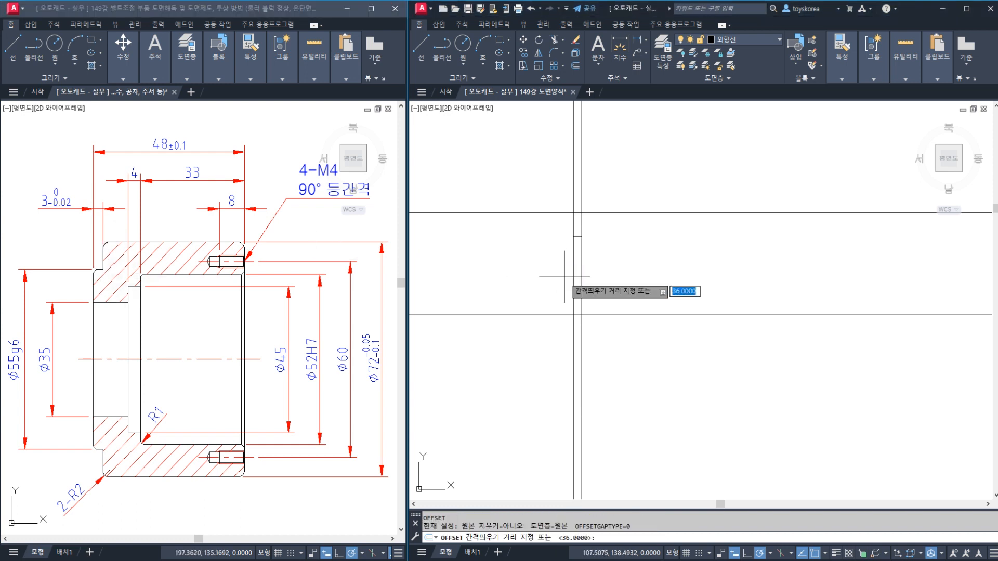
text(48)
key(Return)
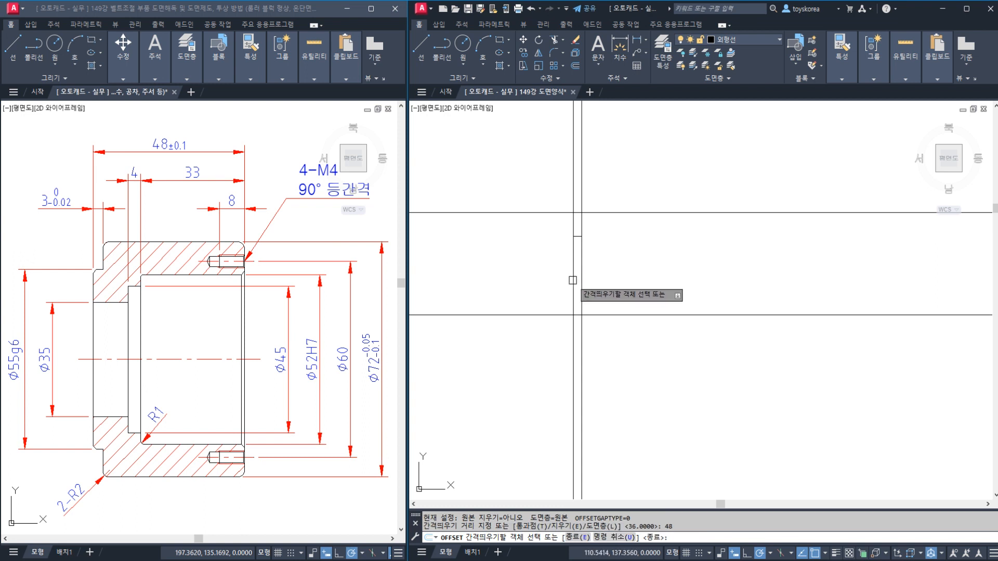
click(577, 280)
click(648, 278)
key(Escape)
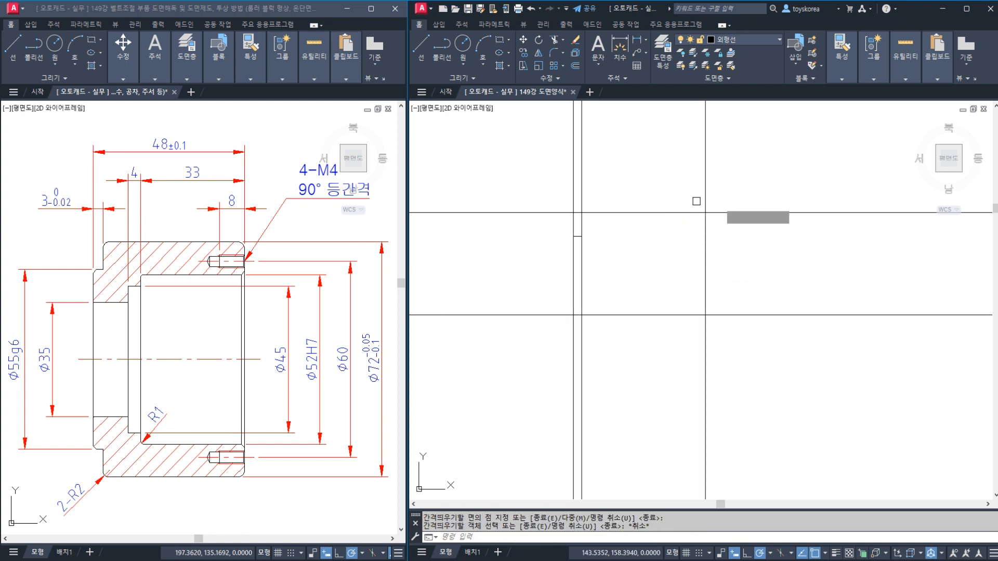
Trim the Ø72 horizontal line on both sides to the span between the shoulder line and the opposite end-face line
key(Return)
click(710, 201)
click(574, 191)
key(Return)
click(549, 213)
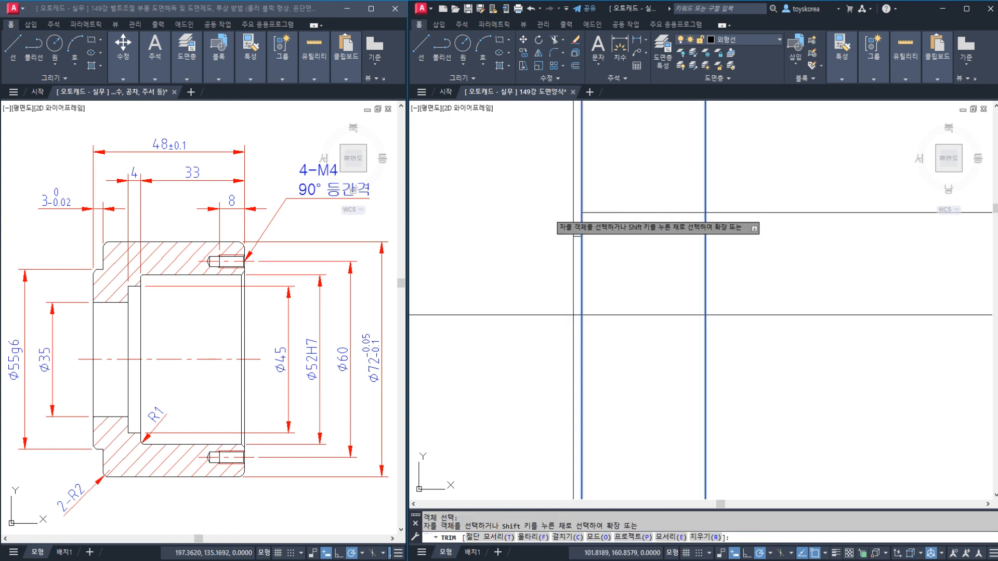
click(743, 213)
key(Escape)
key(Escape)
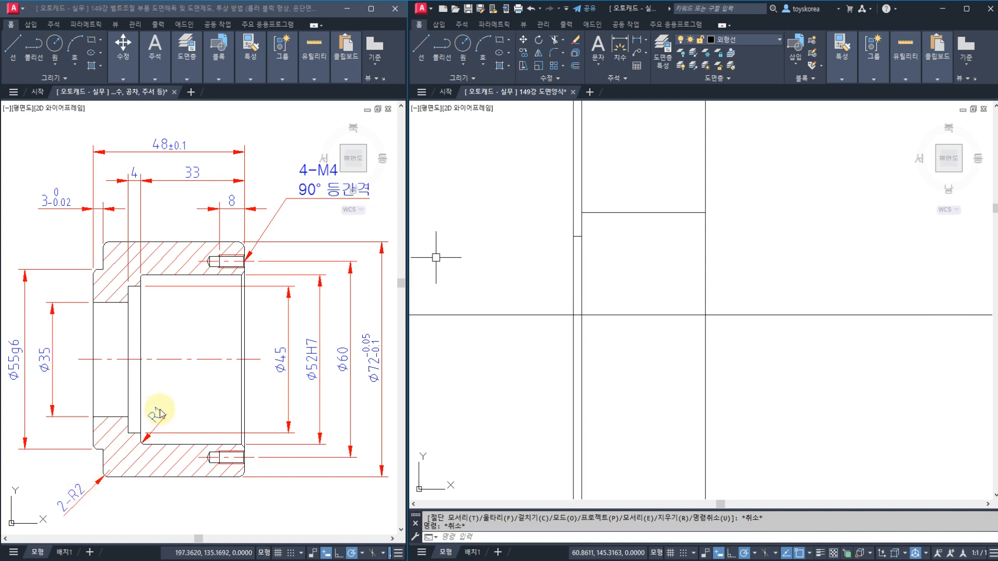
Circle the 2-R2 note on the reference, mark both lower outer corners, write (R2) in red, and clear the annotations
mouse_move(82, 516)
mouse_down()
mouse_move(58, 495)
mouse_move(98, 502)
mouse_up()
drag(102, 468, 179, 478)
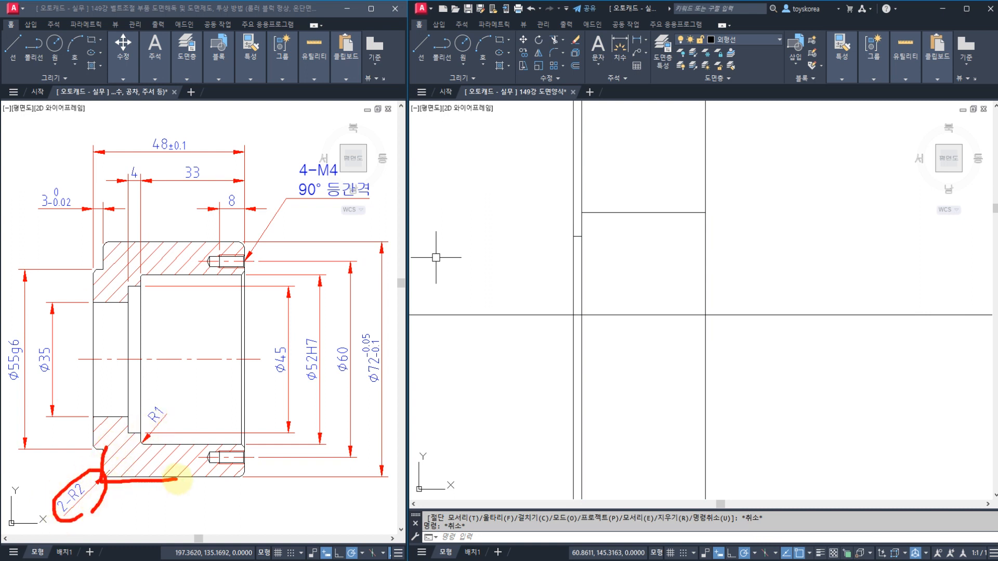
mouse_move(262, 483)
mouse_down()
mouse_move(247, 472)
mouse_move(231, 534)
mouse_up()
mouse_move(233, 497)
mouse_down()
mouse_move(232, 515)
mouse_move(252, 526)
mouse_up()
drag(260, 500, 271, 512)
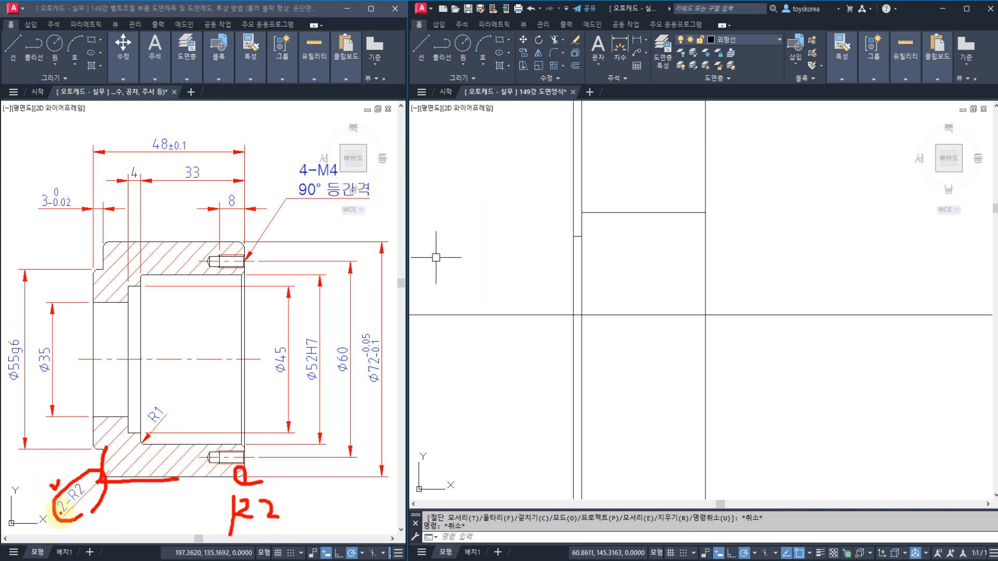
drag(223, 497, 213, 530)
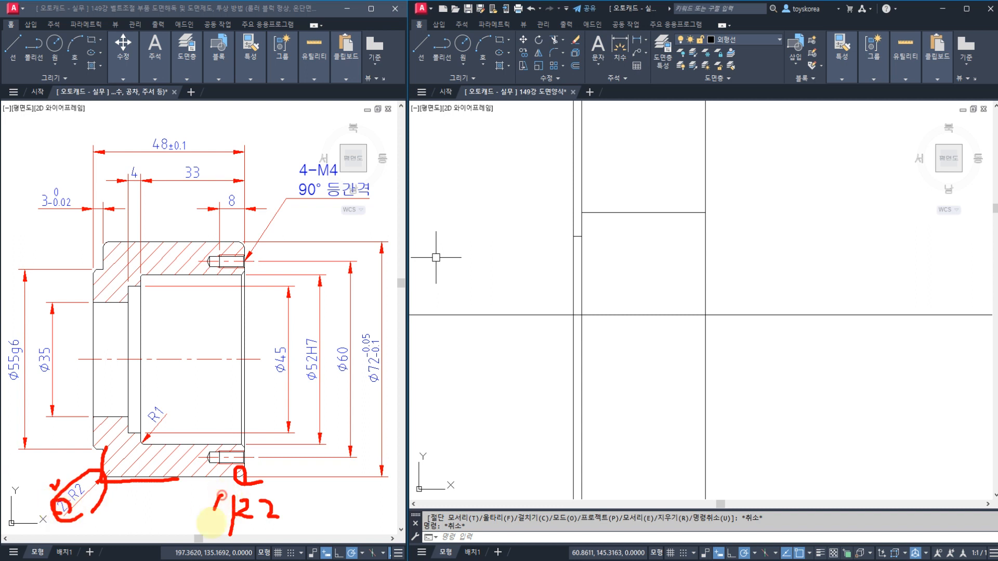
drag(277, 494, 284, 533)
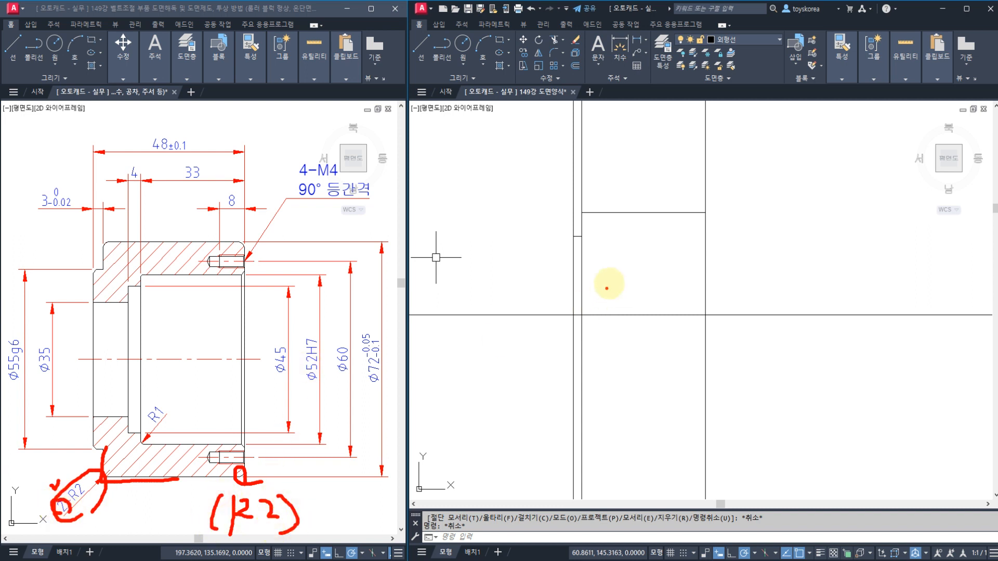
key(Escape)
Trim the shoulder's vertical line below the short Ø55 segment and save the drawing
middle_drag(631, 247, 619, 256)
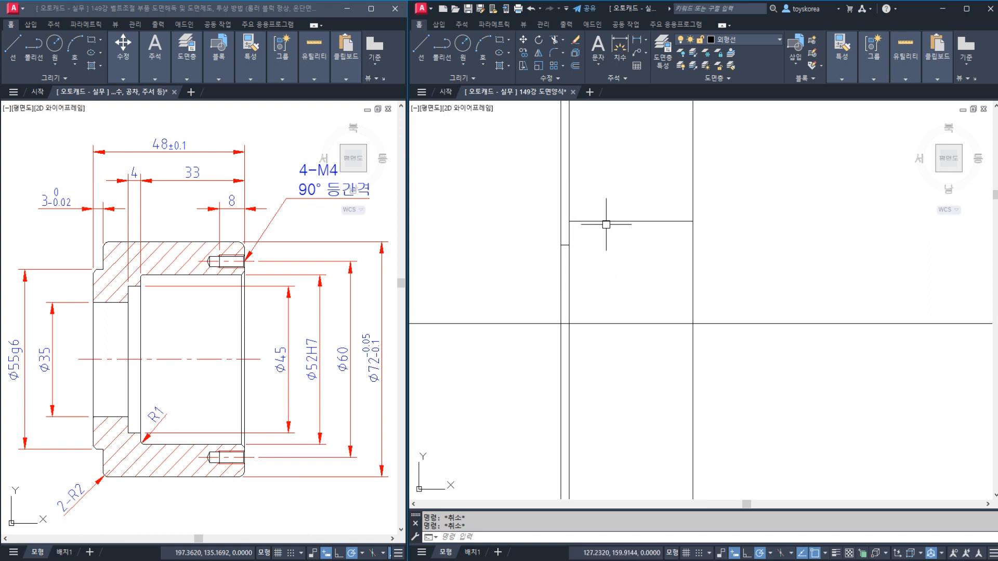
scroll(565, 256, up, 2)
text(tr)
key(space)
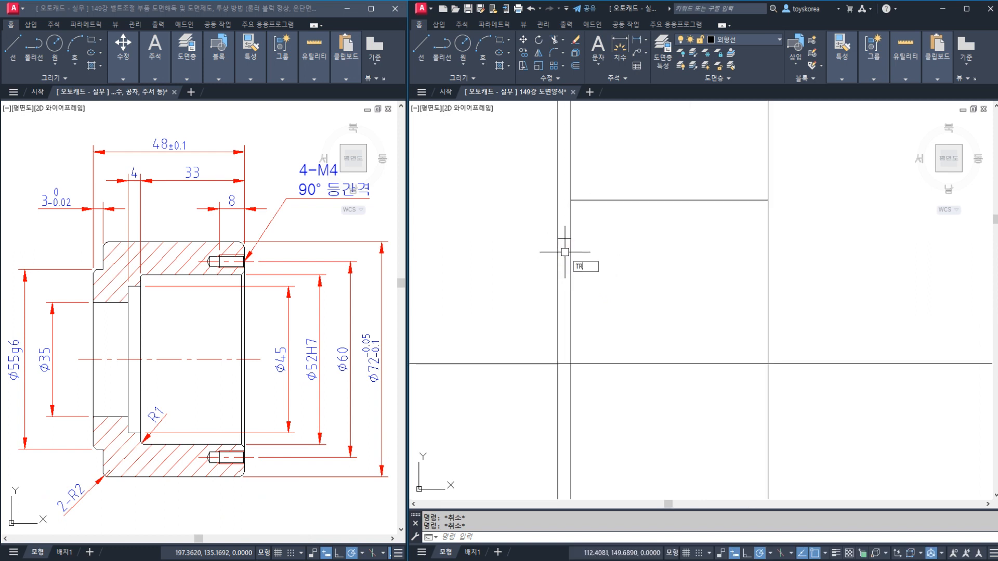
click(564, 240)
key(space)
click(572, 249)
key(Escape)
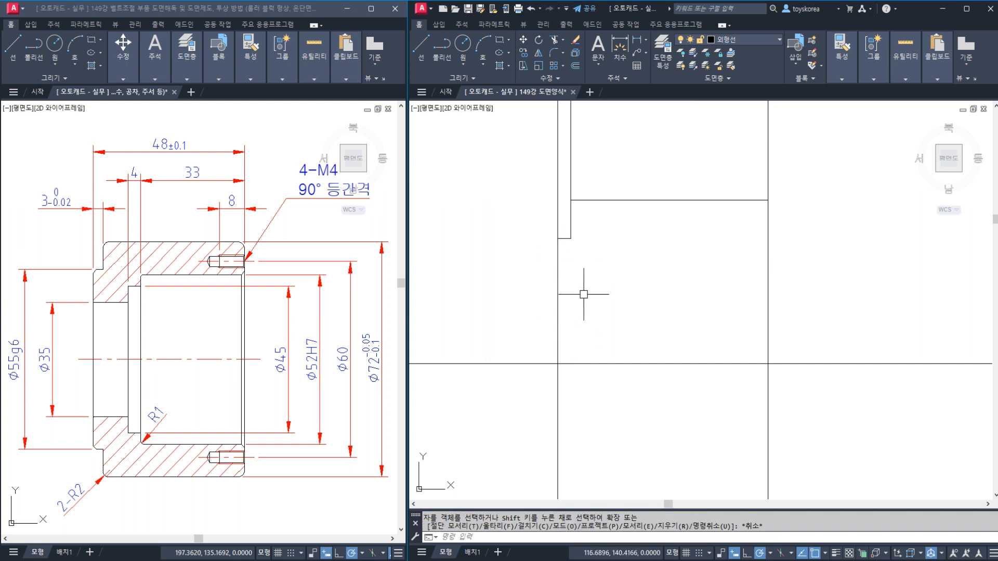
key(ctrl+s)
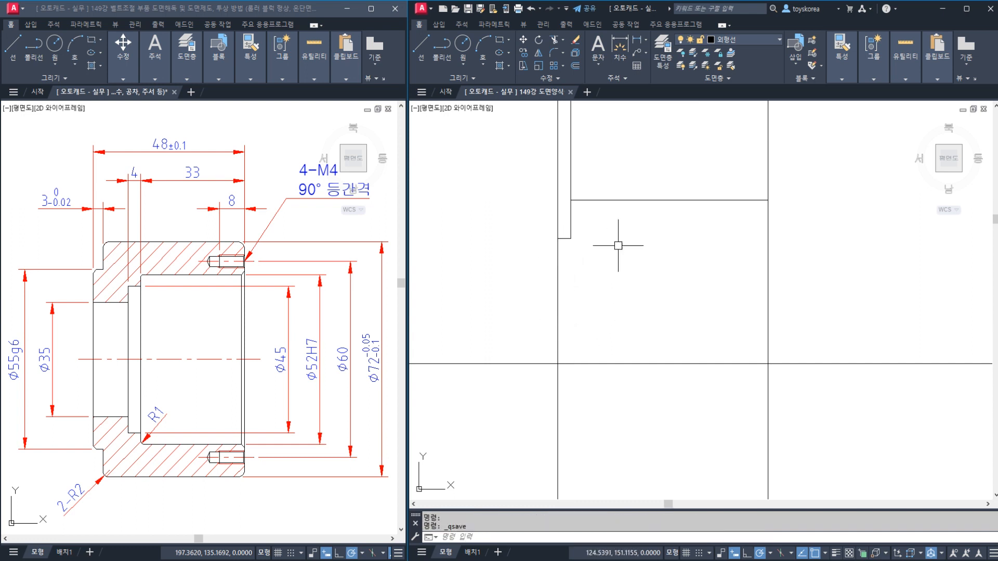
Offset the horizontal construction line upward by 35/2 for the Ø35 bore
middle_drag(603, 291, 599, 294)
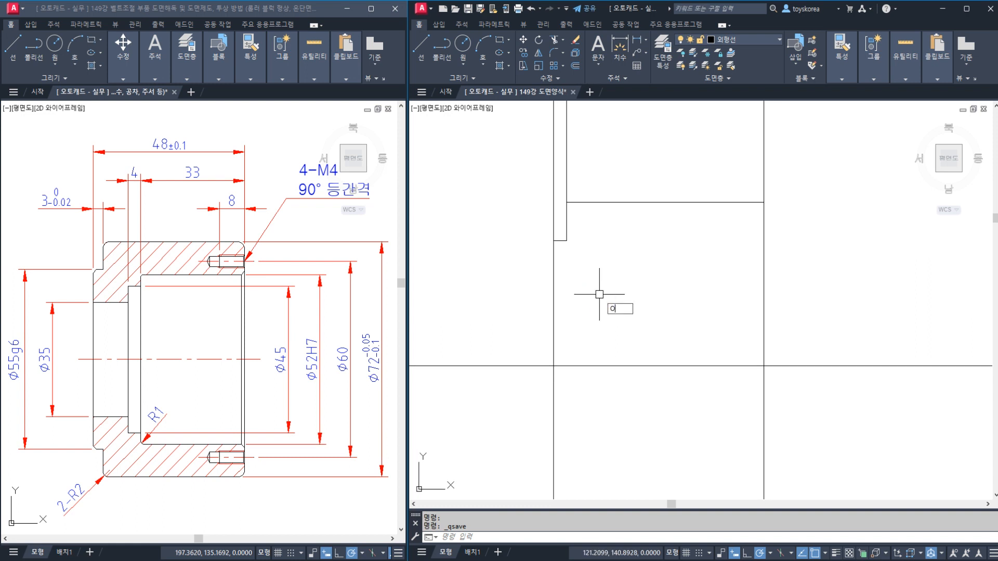
key(space)
text(35)
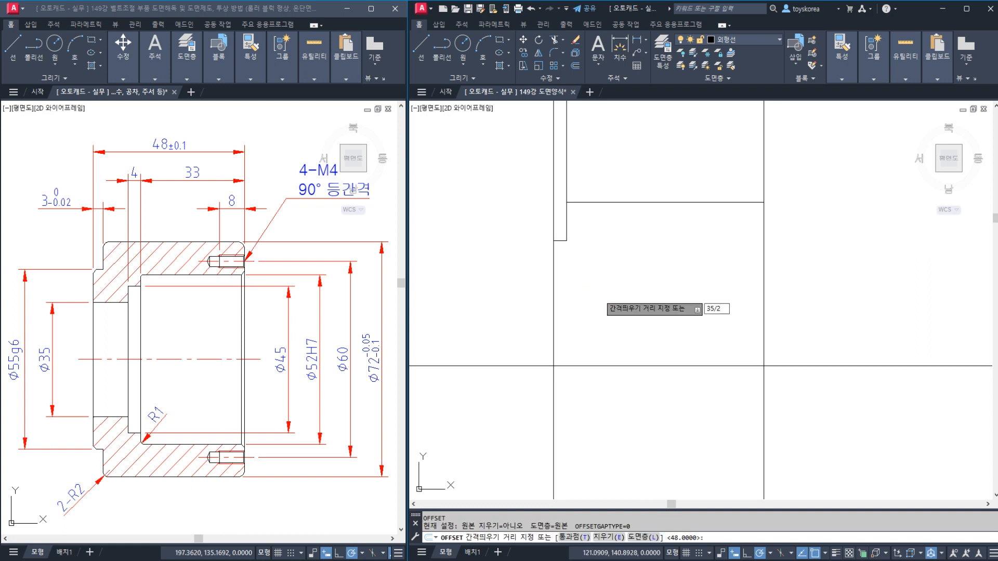
text(/2)
key(Return)
click(597, 366)
click(598, 337)
key(Escape)
Select the new Ø35 line, mark the matching upper bore edge in red on the reference, and clear the mark and selection
click(594, 286)
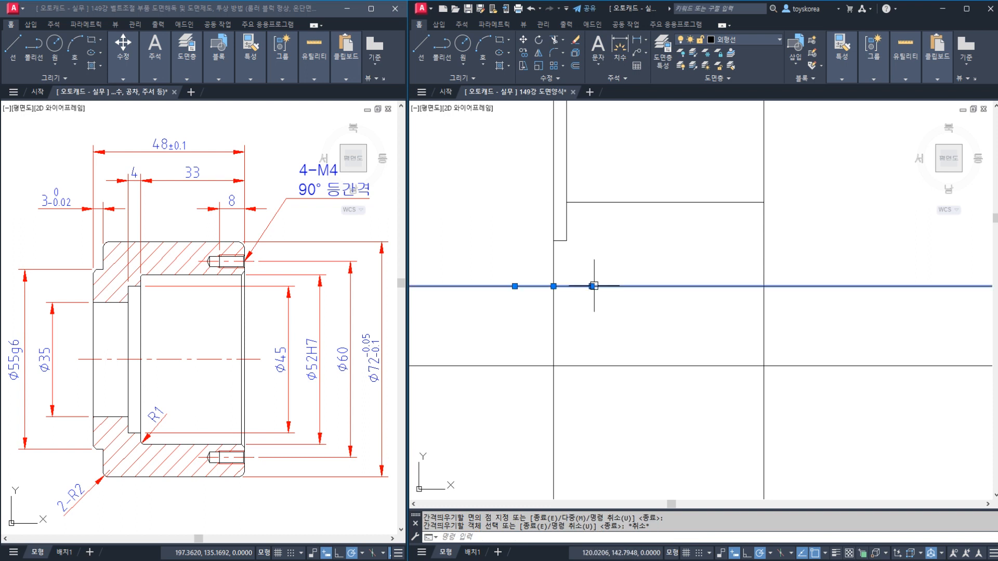
drag(89, 302, 133, 302)
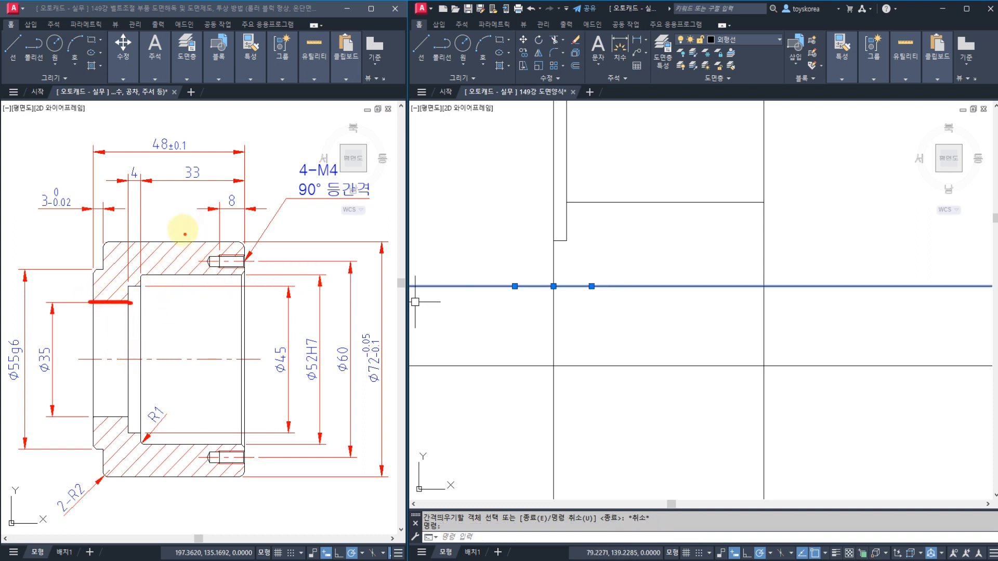
key(Escape)
click(187, 223)
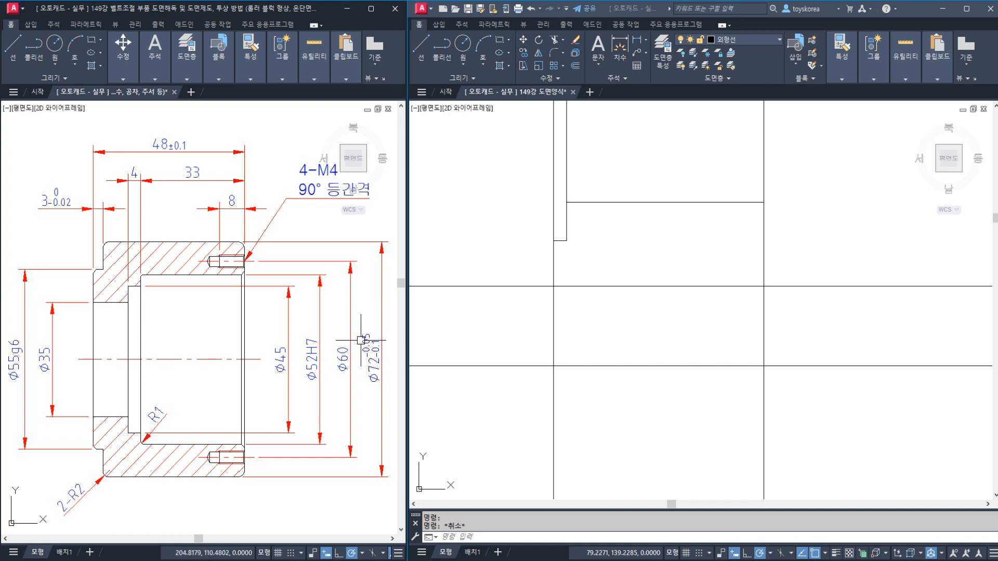
click(505, 305)
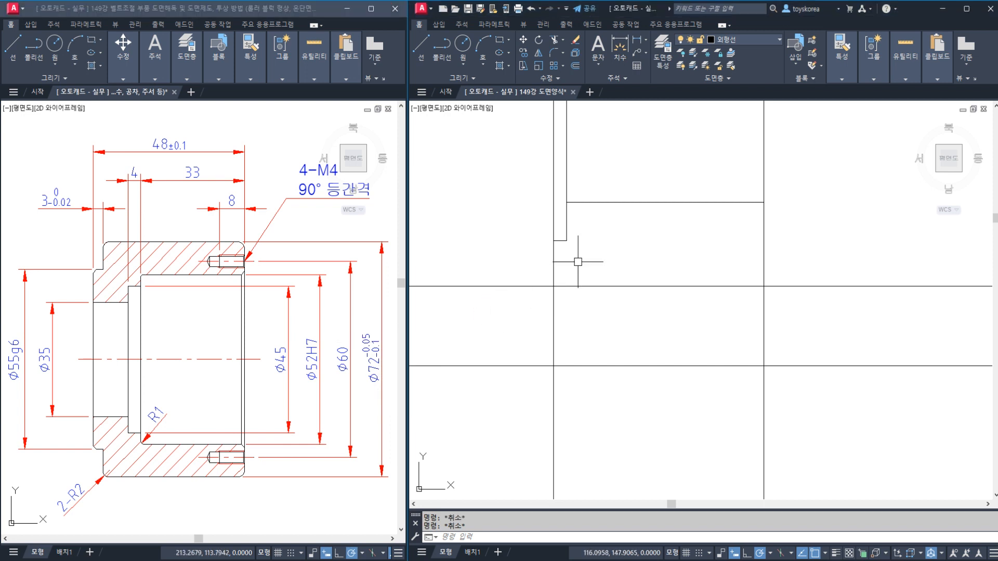
Offset the section's right-hand vertical edge 33 mm to the left for the Ø52 bore depth
middle_drag(579, 263, 574, 262)
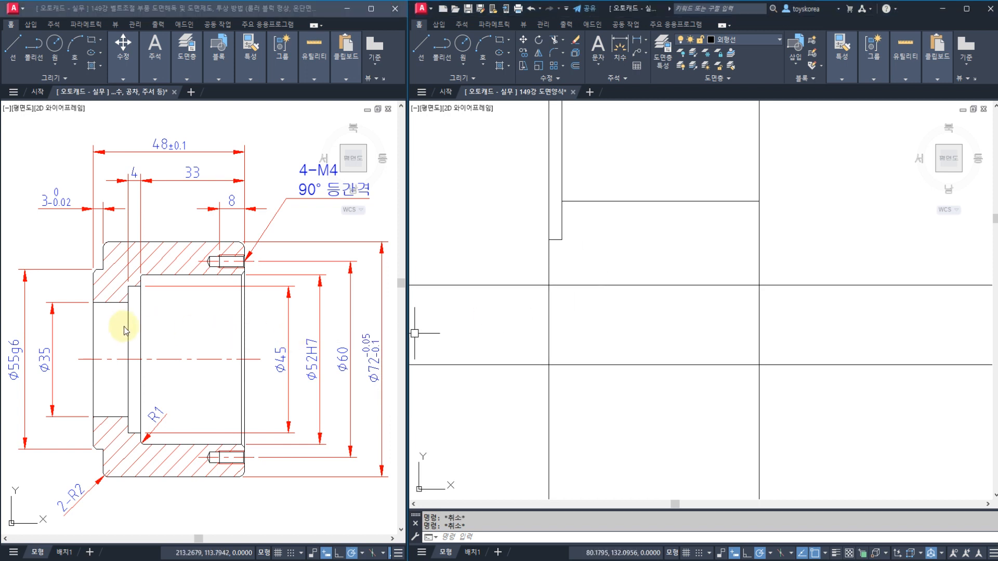
click(114, 379)
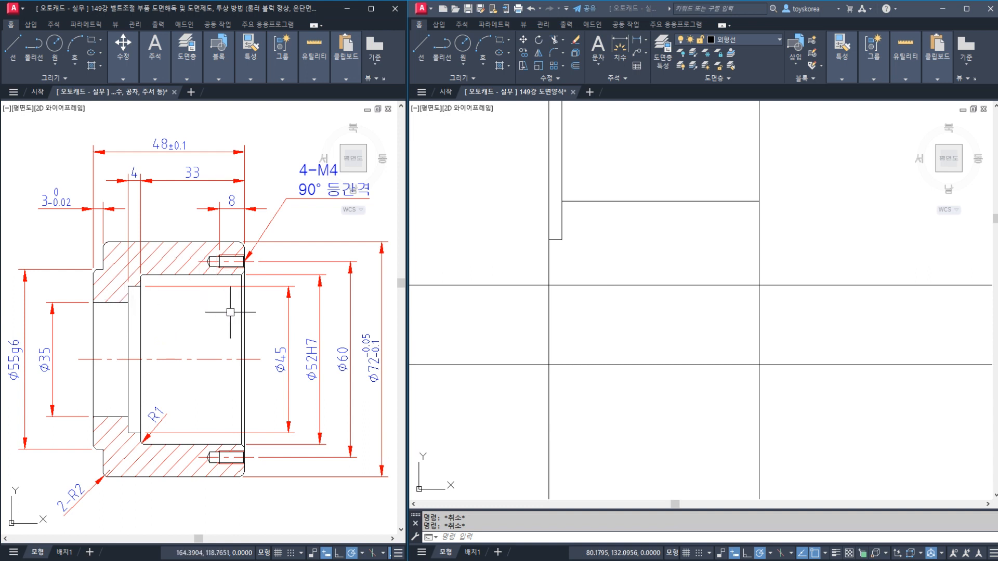
click(619, 334)
text(o)
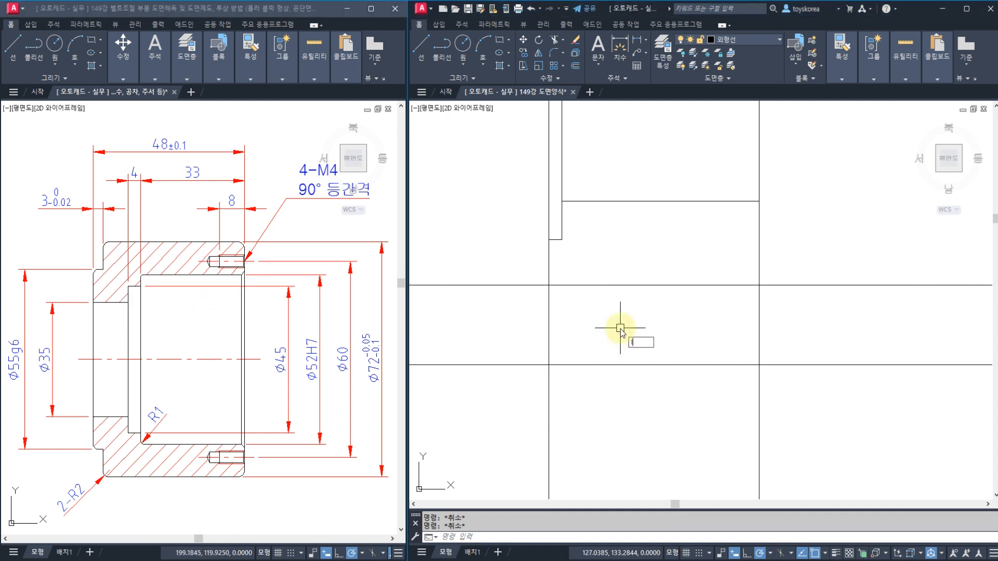
key(Escape)
key(Escape)
text(o)
key(Return)
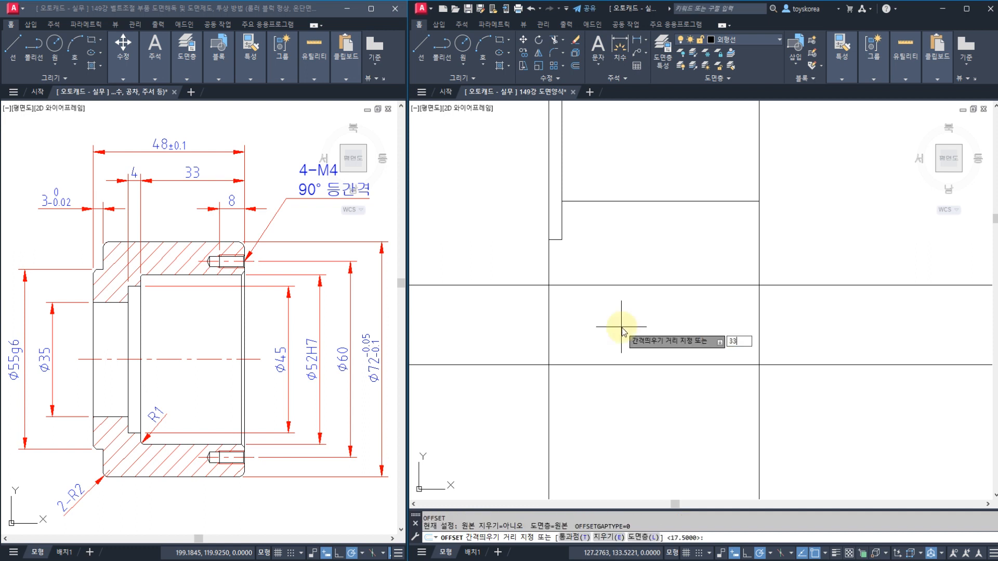
text(33)
key(Return)
click(759, 316)
key(Return)
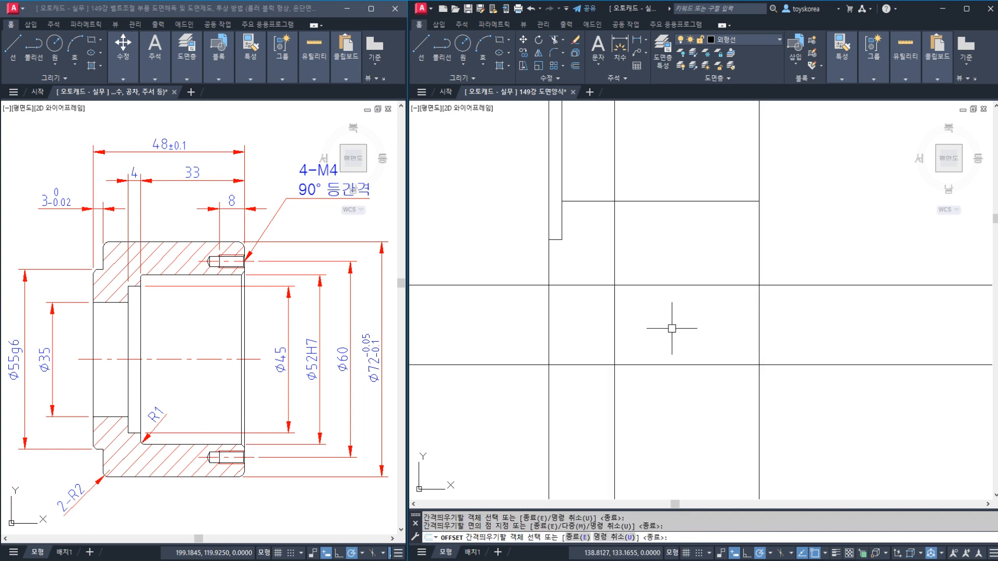
Offset the new bore-depth line another 4 mm to the left for the Ø45 step
key(Return)
text(4)
key(Return)
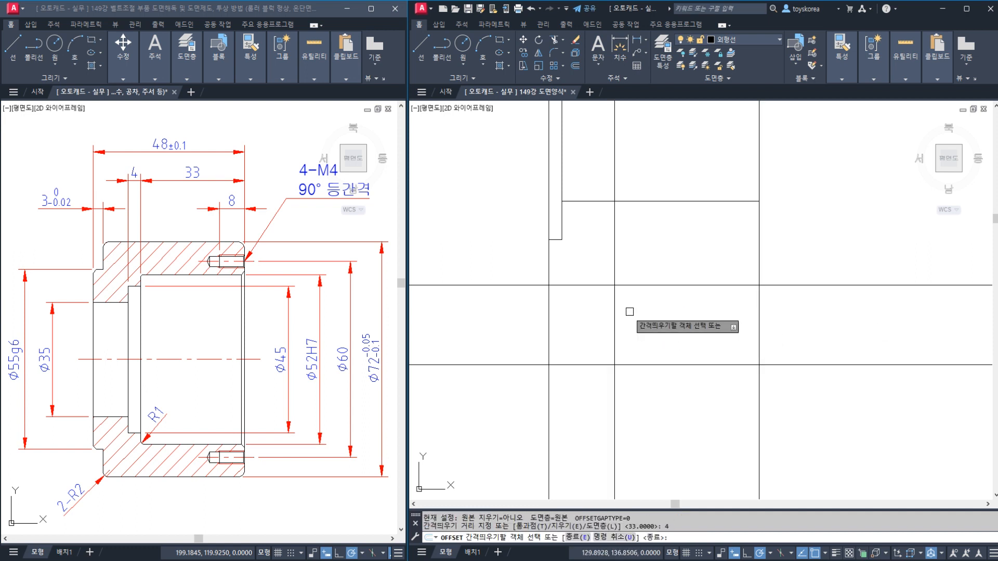
click(614, 322)
click(593, 325)
key(Escape)
Trim the Ø35 bore line so it spans only from the section's left face to the 4 mm step line
text(tr)
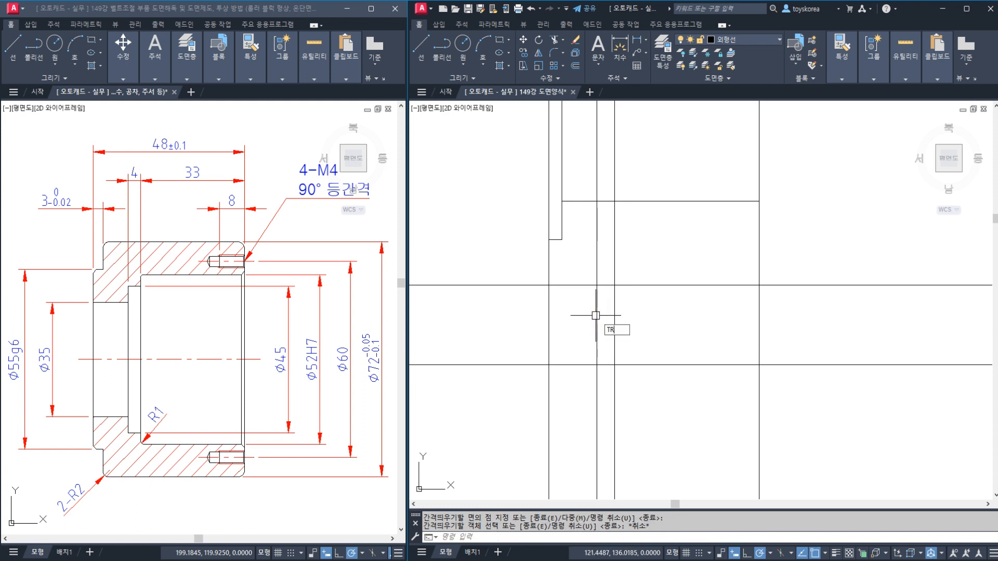
key(Return)
click(597, 314)
click(549, 298)
key(Return)
click(535, 285)
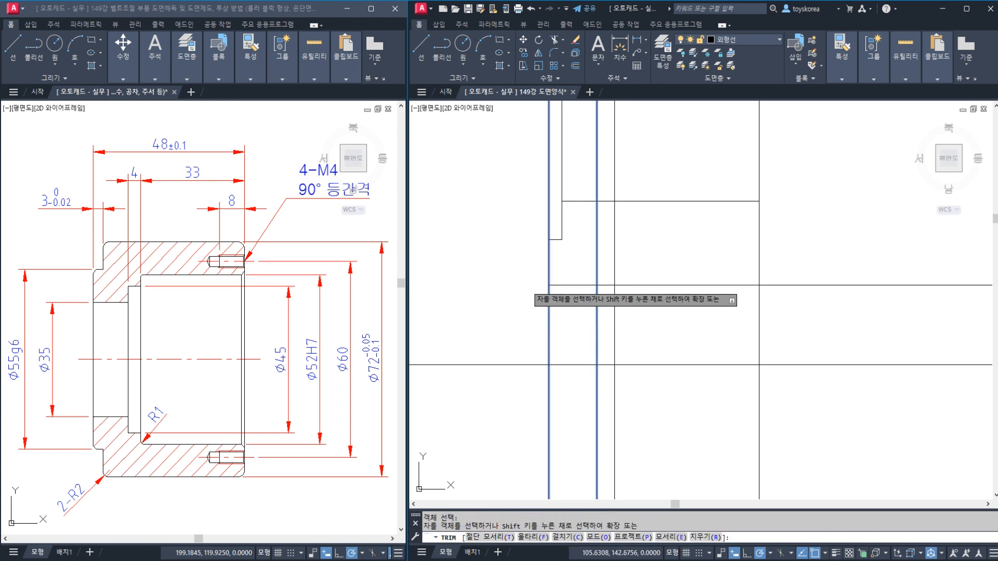
click(621, 285)
key(Escape)
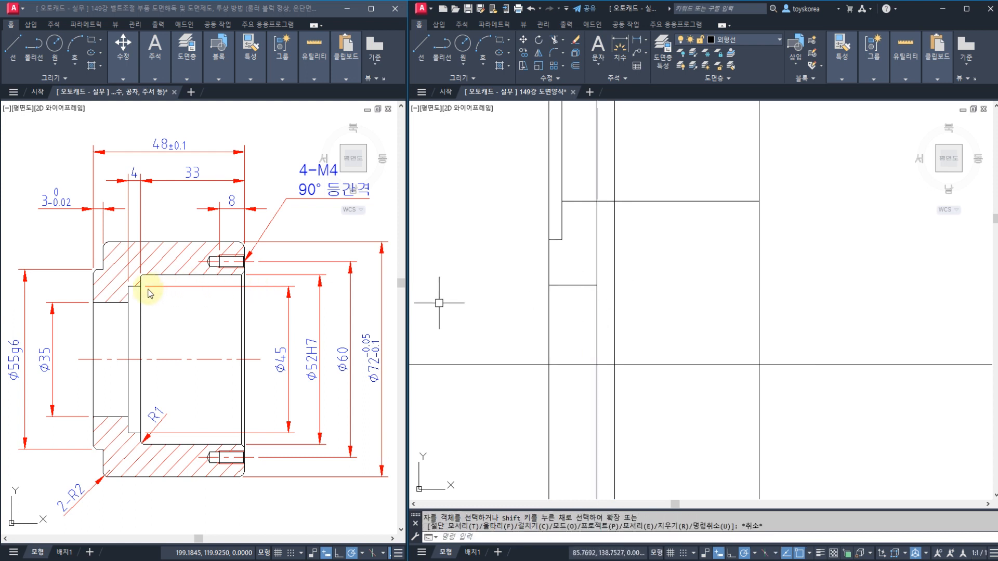
Offset the horizontal centre construction line upward by 45/2 for the Ø45 step
click(684, 338)
key(Escape)
key(Escape)
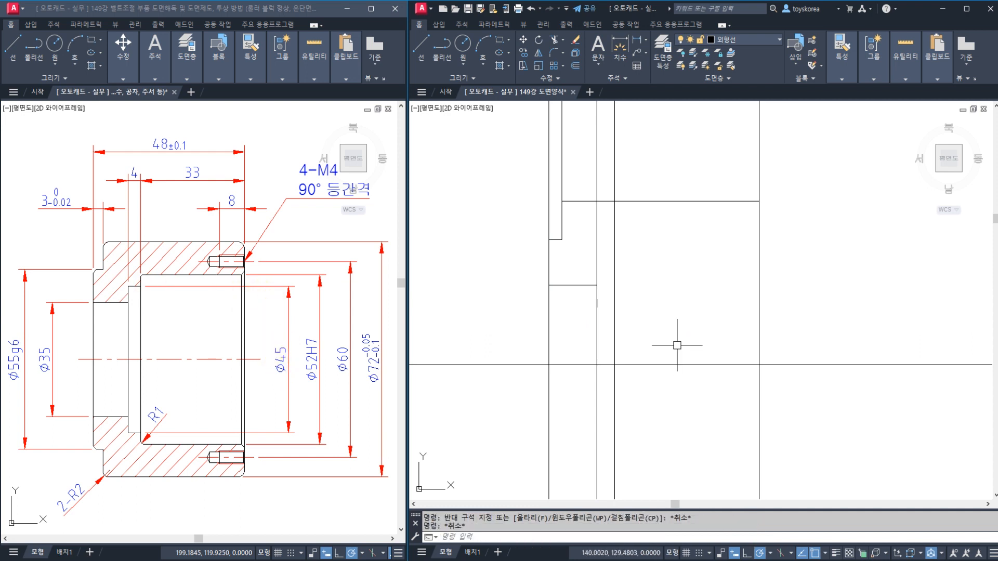
text(o)
key(Return)
text(45/2)
key(Return)
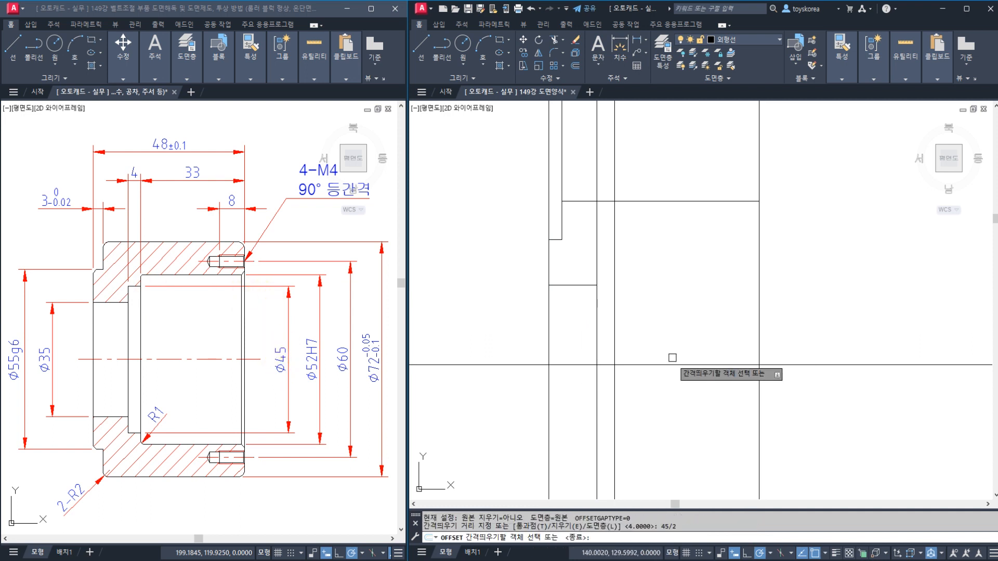
click(670, 365)
click(644, 313)
key(Escape)
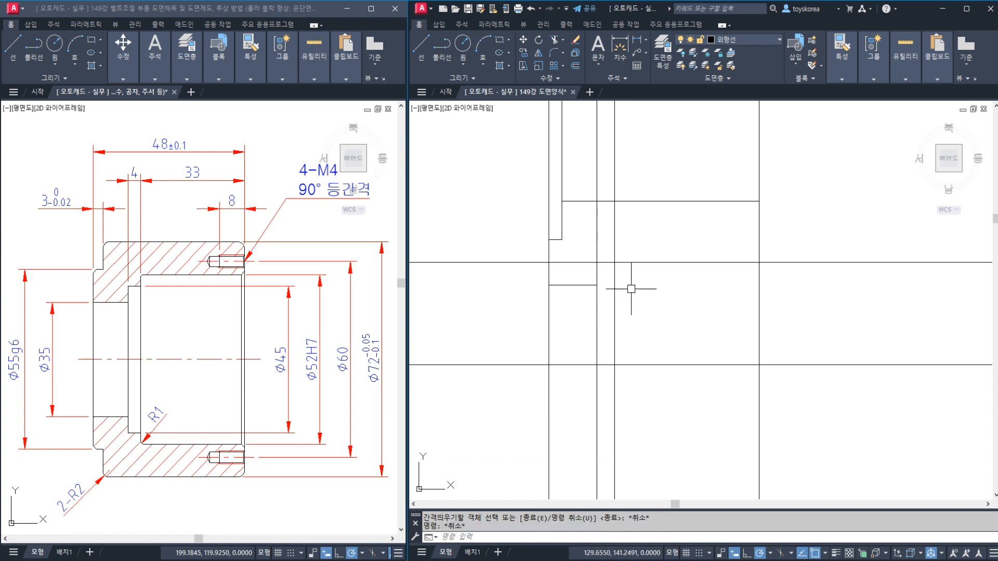
Trim the Ø45 line on both sides so it remains only between the two step verticals
text(tr)
key(Return)
click(644, 272)
click(585, 247)
key(Return)
click(577, 262)
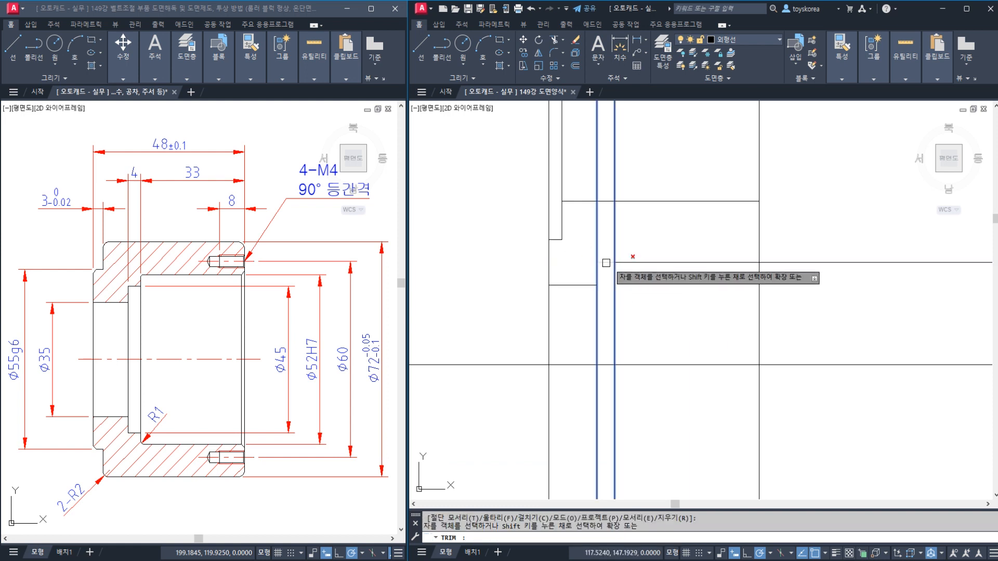
click(630, 263)
key(Escape)
key(Escape)
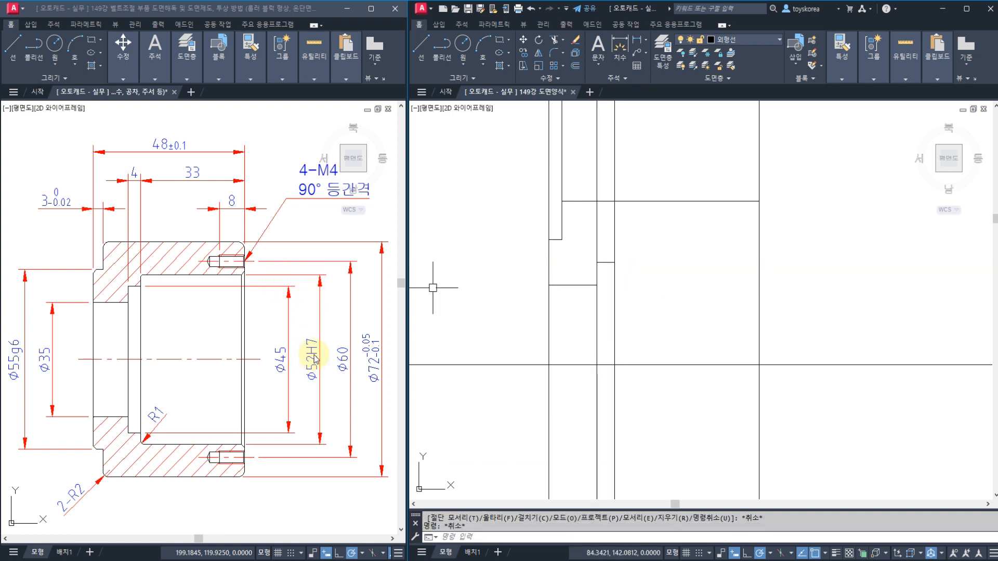
Offset the horizontal centre construction line upward by 52/2 for the Ø52 bore
click(676, 353)
key(Escape)
key(Escape)
text(o)
key(Return)
text(52)
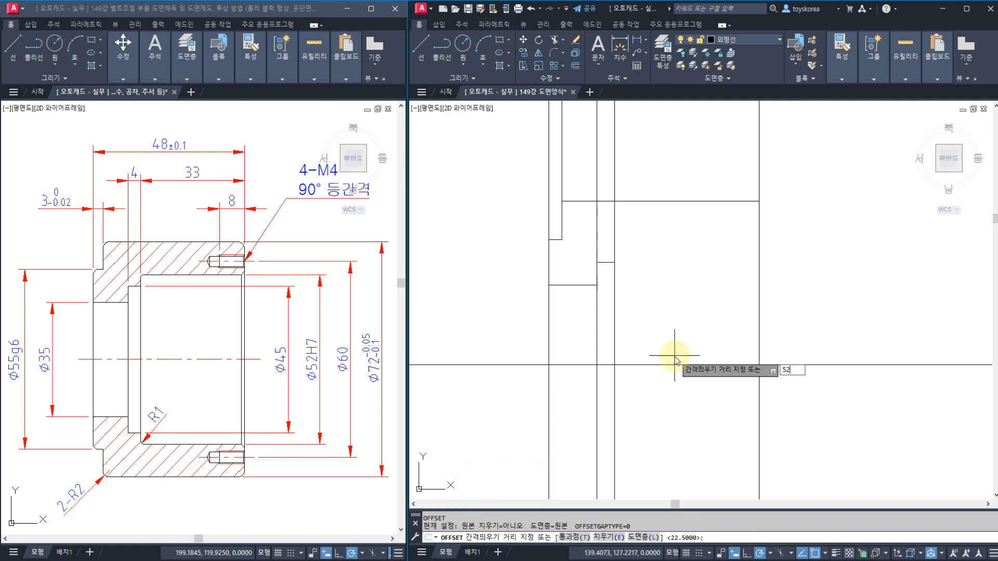
text(/2)
key(Return)
key(Escape)
key(Escape)
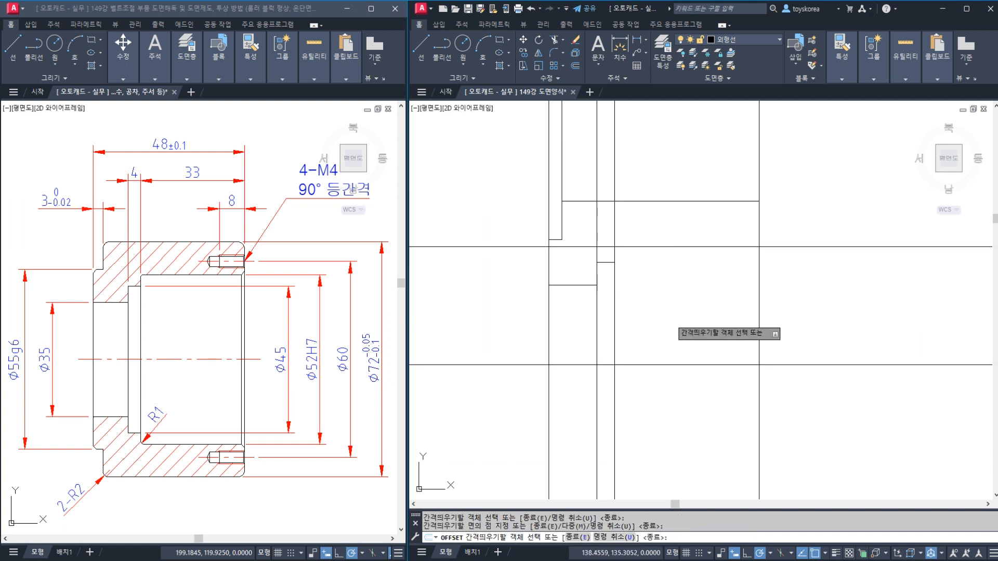
Trim the Ø52 line to the bore-depth line and the right-hand edge, and save the drawing
click(768, 213)
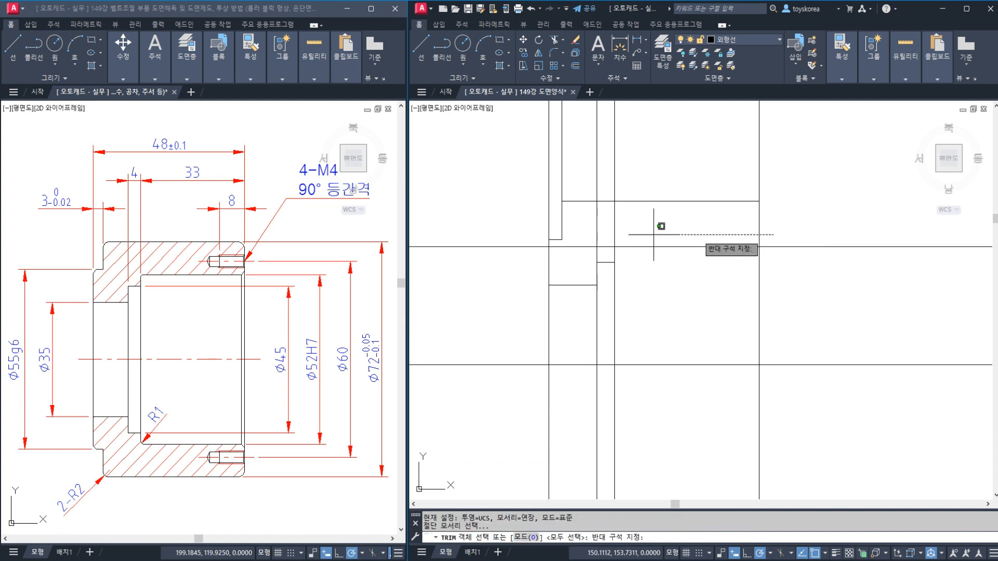
click(609, 229)
text(tr)
key(Return)
click(603, 247)
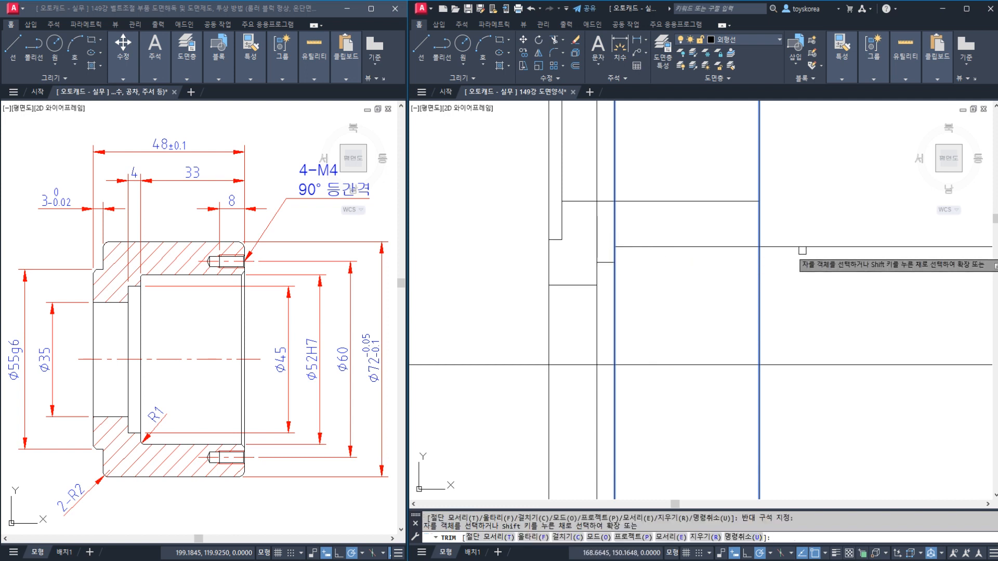
click(789, 246)
key(Escape)
key(ctrl+s)
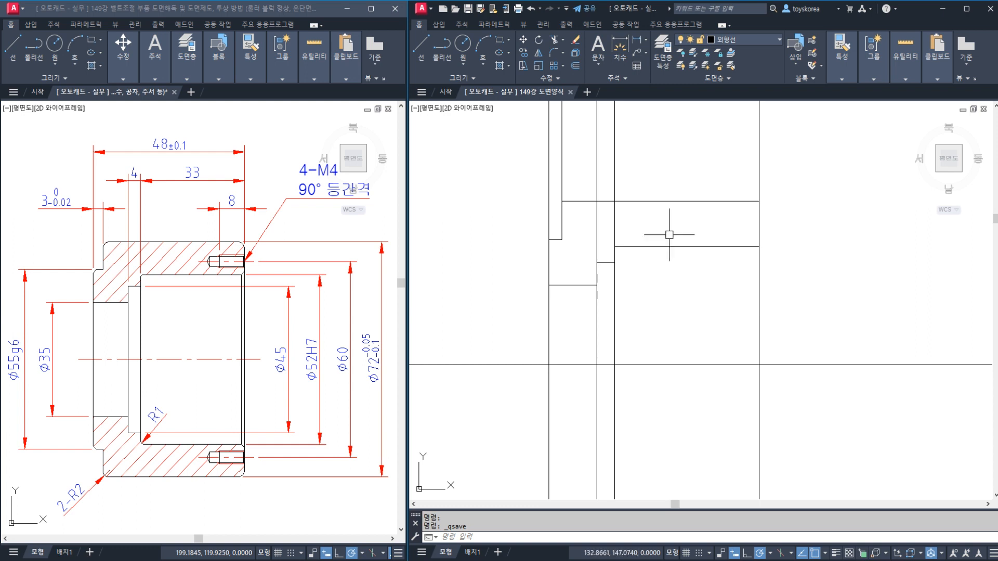
Offset the horizontal centre construction line upward by 60/2 for the Ø60 tapped-hole centres
middle_drag(729, 242, 709, 238)
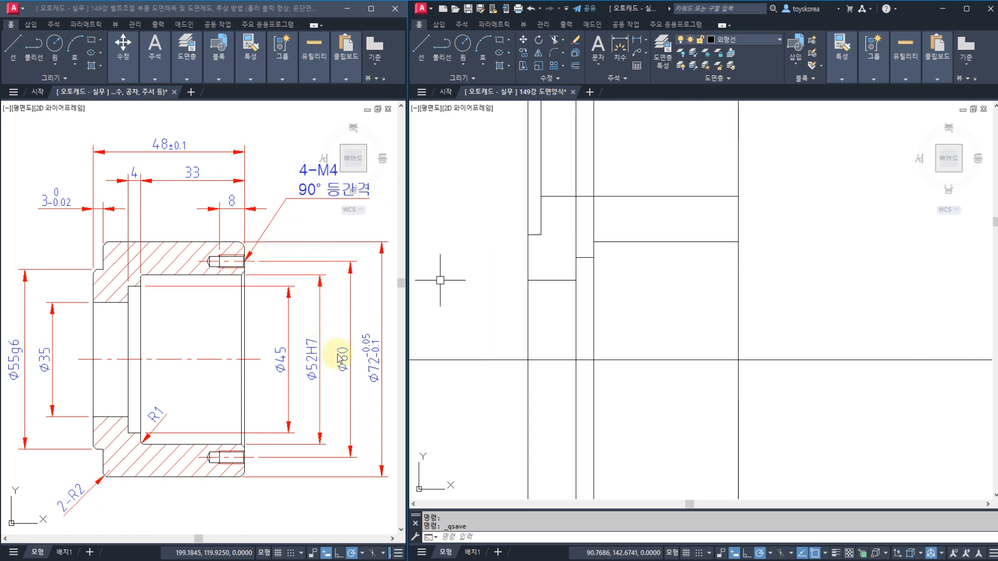
click(659, 312)
key(Escape)
key(Escape)
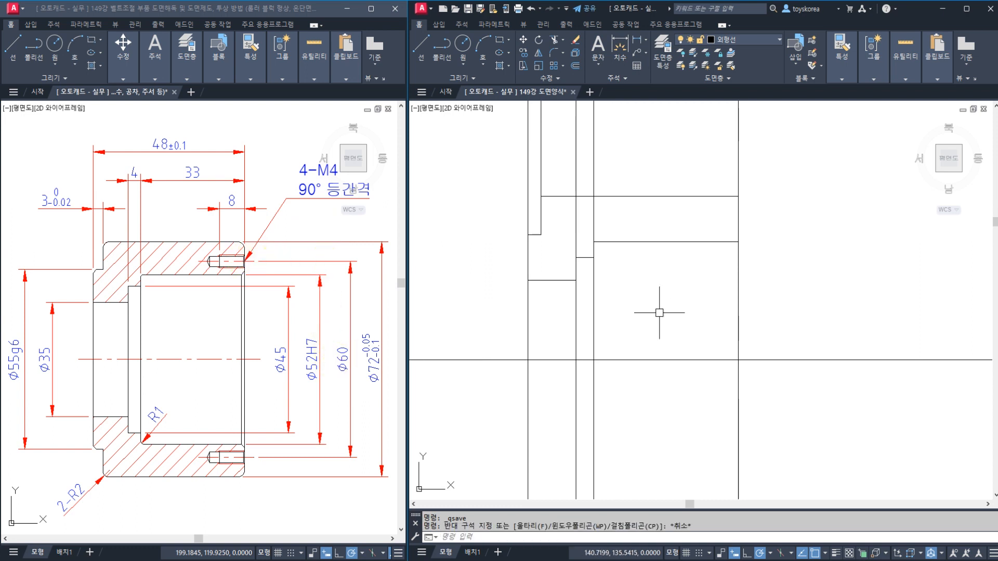
text(o)
key(space)
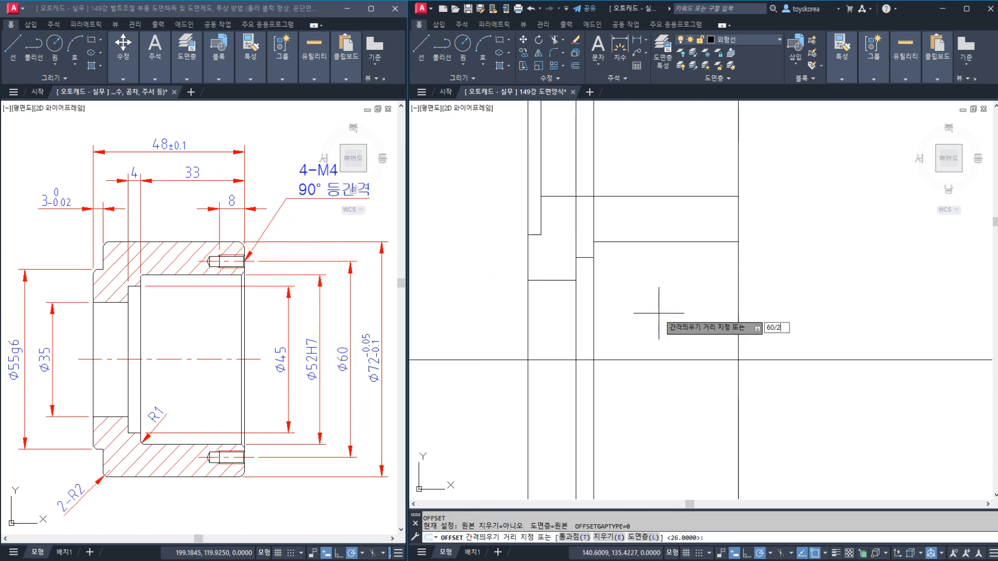
text(60/2)
key(Return)
click(652, 360)
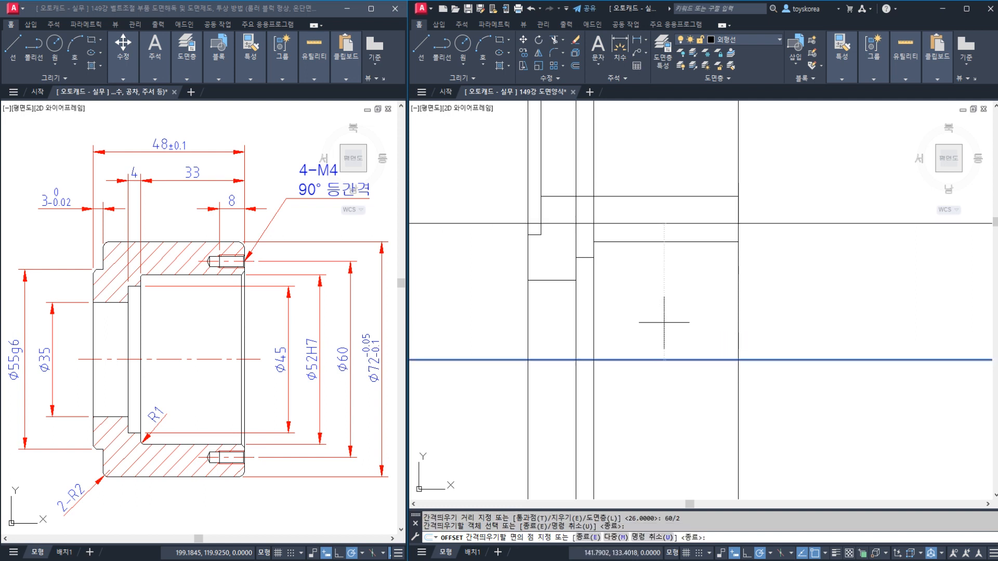
click(716, 221)
key(Escape)
Select the new Ø60 line and examine the upper M4 tapped hole and its 8 mm depth on the reference
click(716, 223)
scroll(676, 250, up, 2)
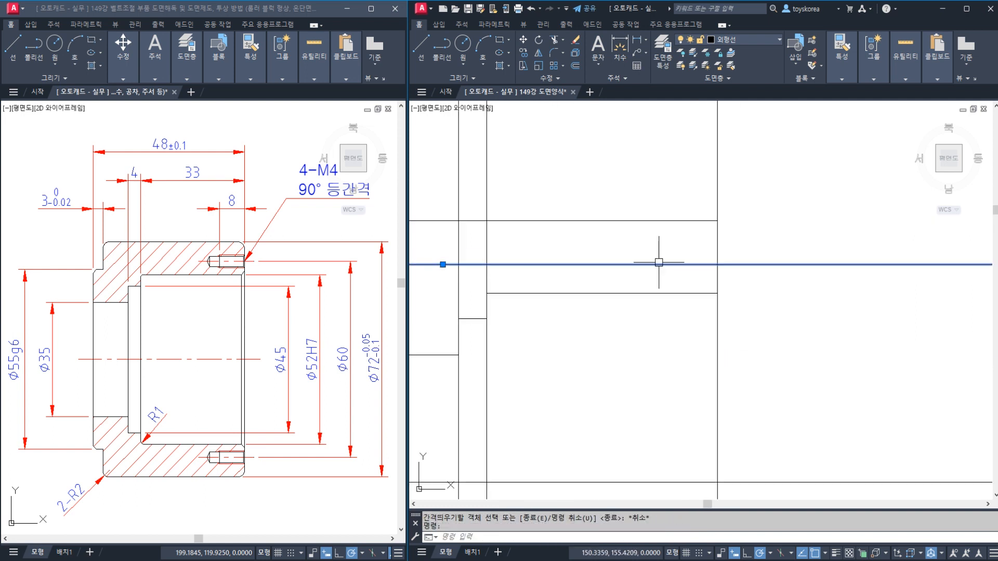
click(247, 230)
scroll(247, 229, up, 3)
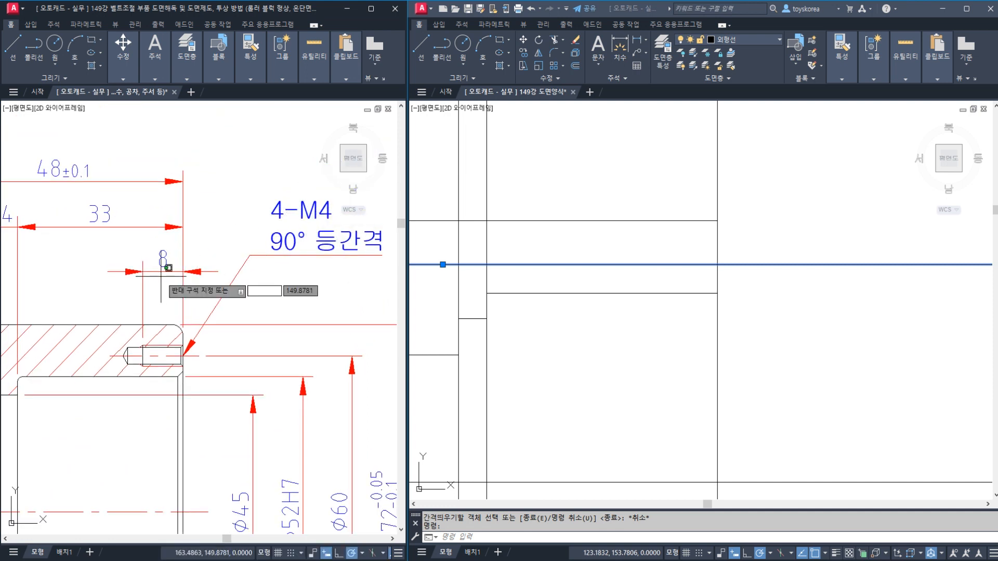
scroll(151, 295, up, 2)
scroll(152, 295, down, 3)
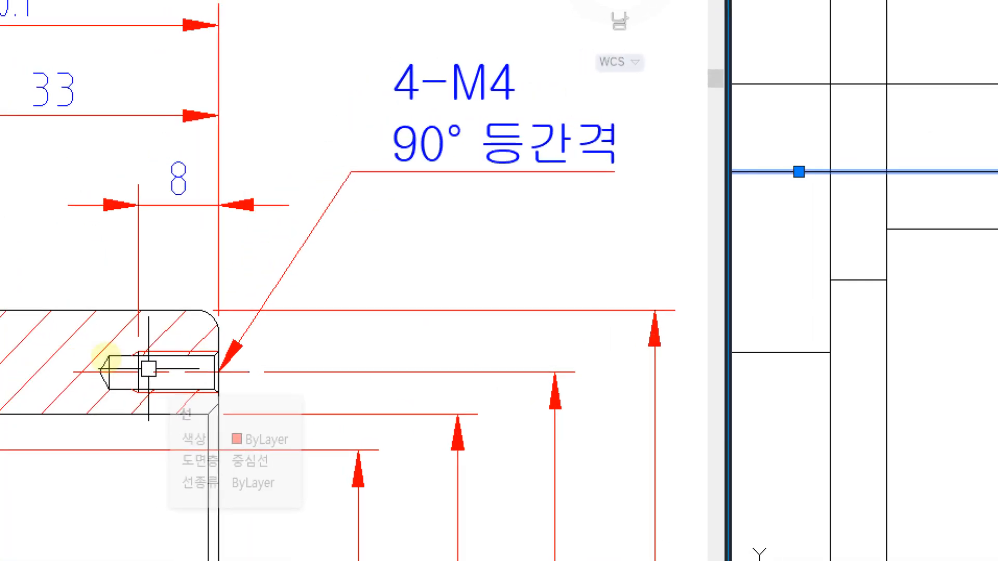
Circle the tapped hole's 8 depth dimension in red, mark its outer end, and write 8 beneath it
mouse_move(194, 213)
mouse_down()
mouse_move(145, 160)
mouse_move(205, 196)
mouse_up()
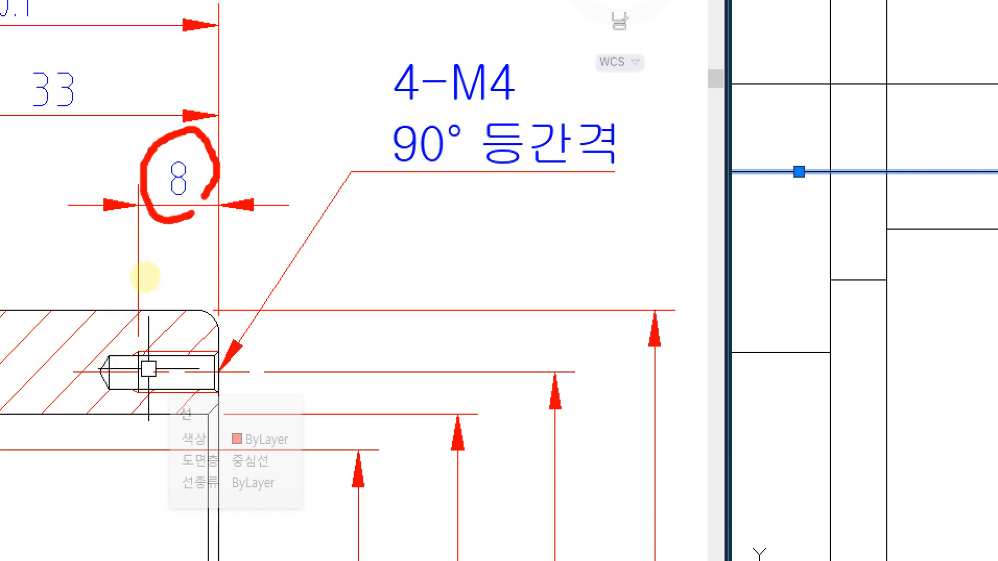
drag(218, 311, 216, 343)
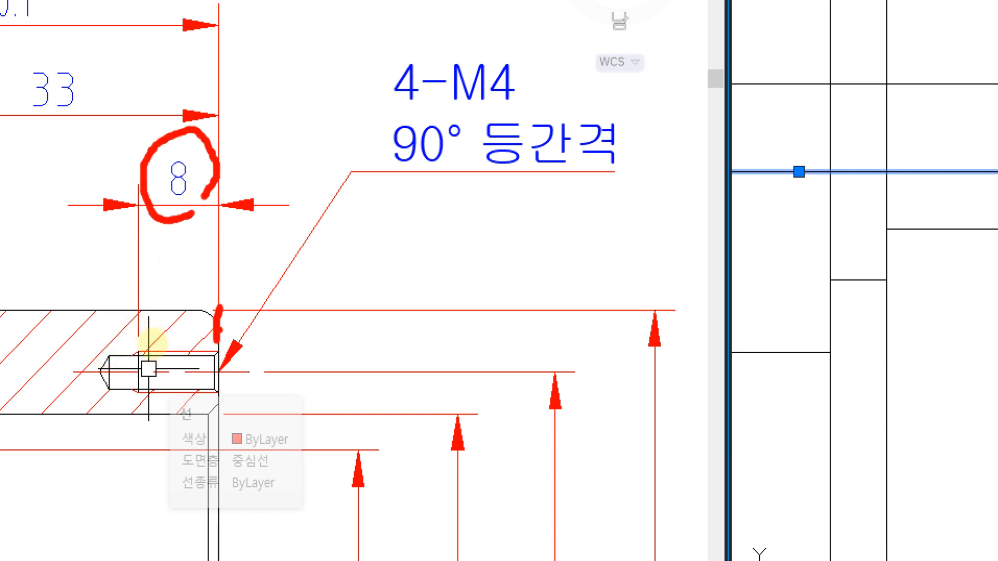
click(139, 347)
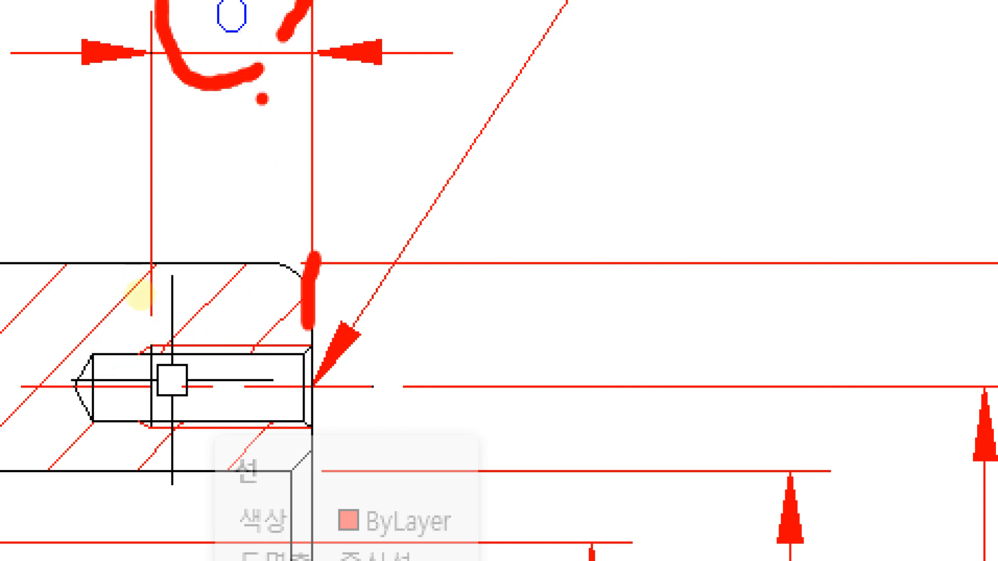
mouse_move(268, 107)
mouse_down()
mouse_move(228, 164)
mouse_move(252, 112)
mouse_move(270, 108)
mouse_up()
Draw a red leader from the 8 mm threaded portion and handwrite a Korean label at its end
mouse_move(236, 342)
mouse_down()
mouse_move(272, 266)
mouse_move(659, 187)
mouse_up()
drag(654, 133, 650, 252)
mouse_move(764, 112)
mouse_down()
mouse_move(768, 152)
mouse_move(740, 218)
mouse_move(783, 187)
mouse_up()
drag(806, 137, 808, 216)
drag(816, 179, 847, 177)
click(780, 221)
drag(780, 218, 829, 262)
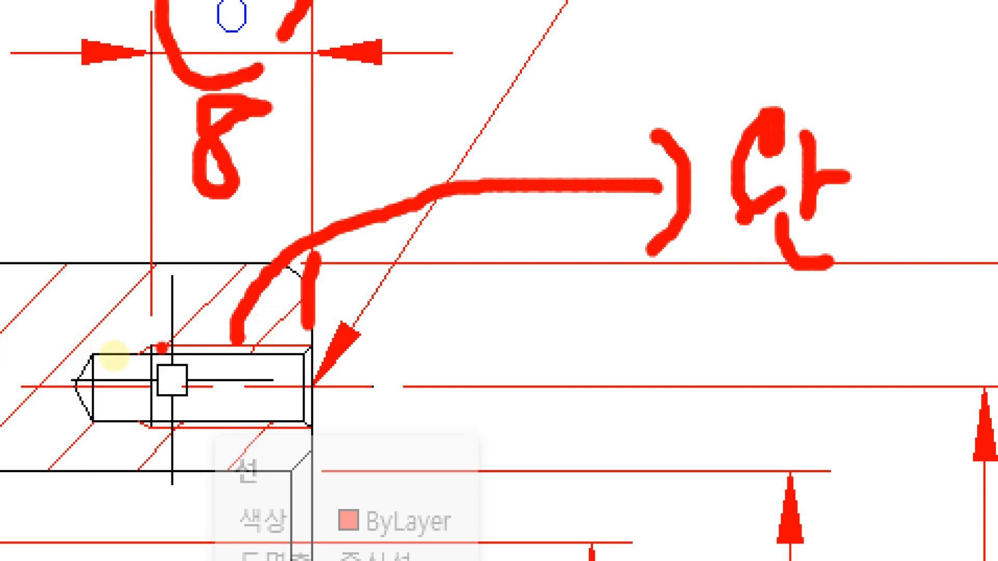
Handwrite a short red Korean label above the hole's drilled end and circle the handwritten 8
drag(39, 224, 46, 243)
drag(88, 199, 65, 242)
mouse_move(21, 295)
mouse_down()
mouse_move(106, 260)
mouse_move(114, 294)
mouse_move(101, 322)
mouse_up()
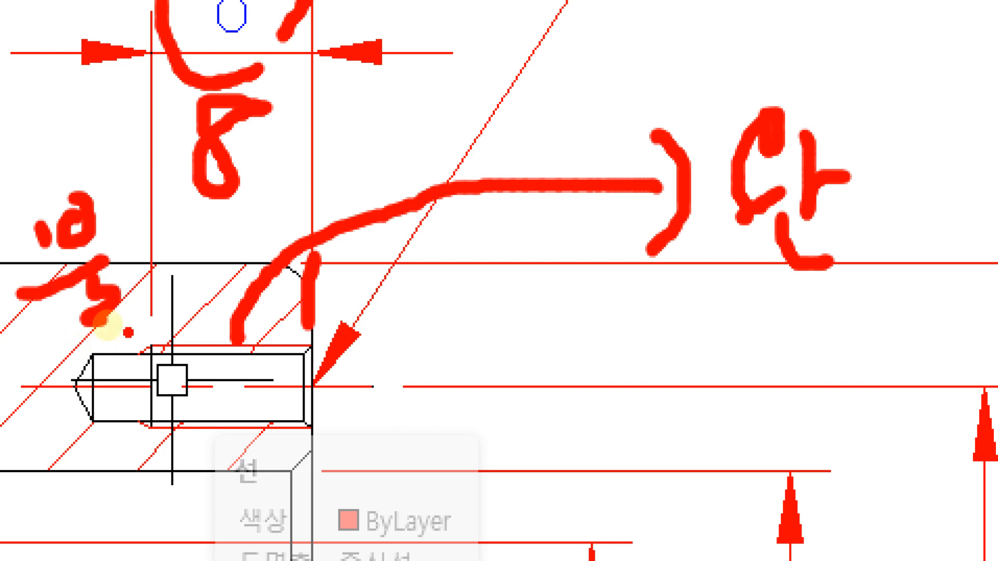
mouse_move(285, 192)
mouse_down()
mouse_move(177, 208)
mouse_move(294, 57)
mouse_move(286, 174)
mouse_up()
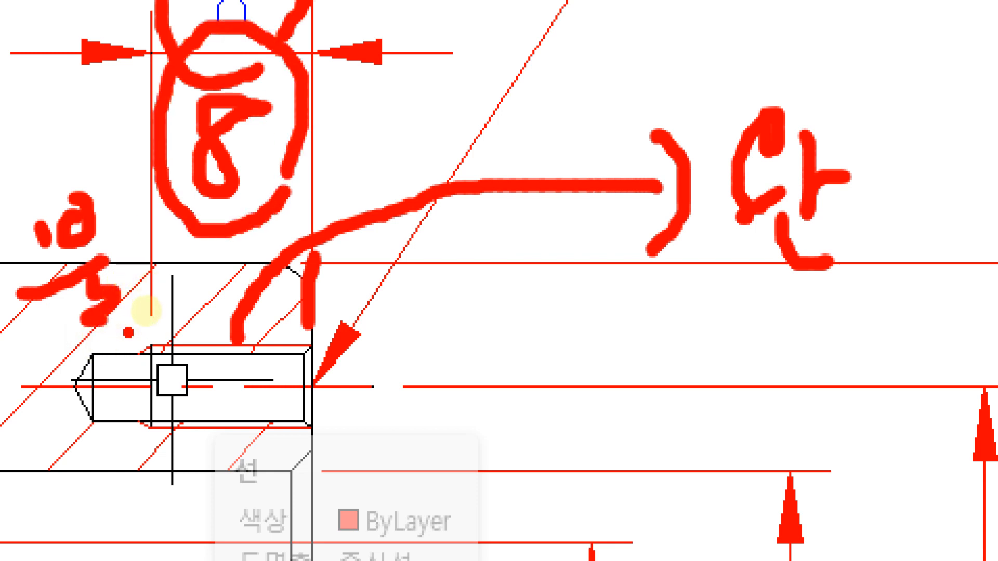
drag(216, 193, 216, 206)
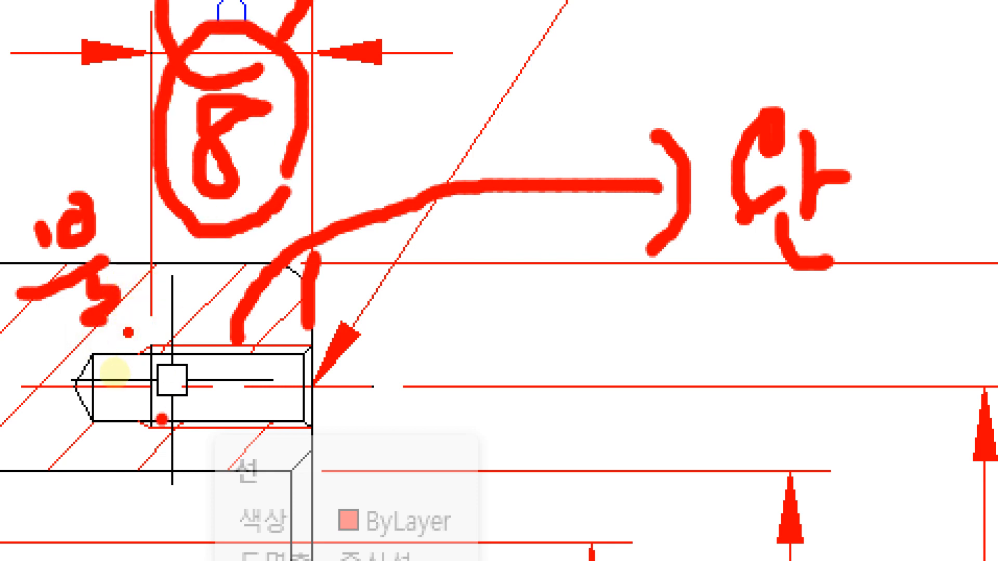
click(143, 354)
key(ctrl+z)
click(108, 344)
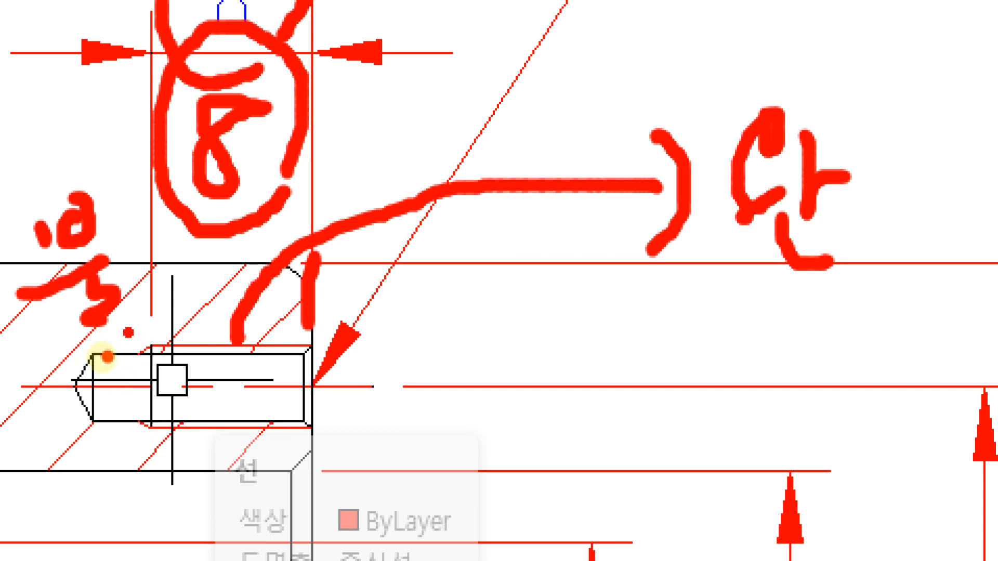
key(ctrl+z)
Mark both ends of the unthreaded drilled portion in red and write 3 below it
mouse_move(96, 448)
mouse_down()
mouse_move(120, 455)
mouse_move(114, 485)
mouse_up()
mouse_move(93, 410)
mouse_down()
mouse_move(88, 447)
mouse_move(129, 460)
mouse_up()
drag(152, 410, 147, 468)
click(125, 390)
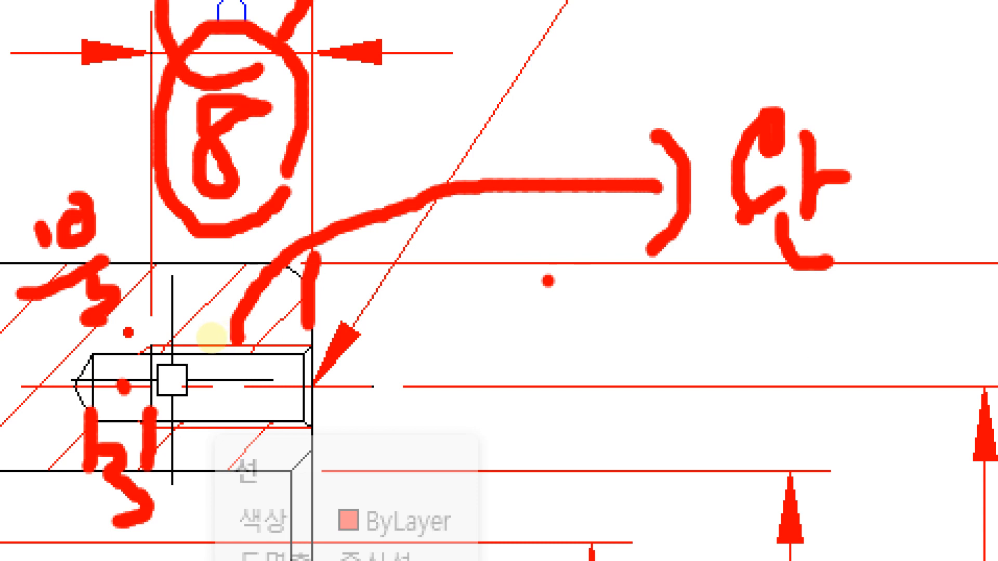
Draw three red downward arrows from the reference view's upper edge level and underline each arrow's tip at the extension line it reaches
mouse_move(523, 269)
mouse_down()
mouse_move(523, 342)
mouse_move(557, 338)
mouse_up()
drag(643, 258, 625, 527)
mouse_move(594, 488)
mouse_down()
mouse_move(629, 543)
mouse_move(658, 512)
mouse_up()
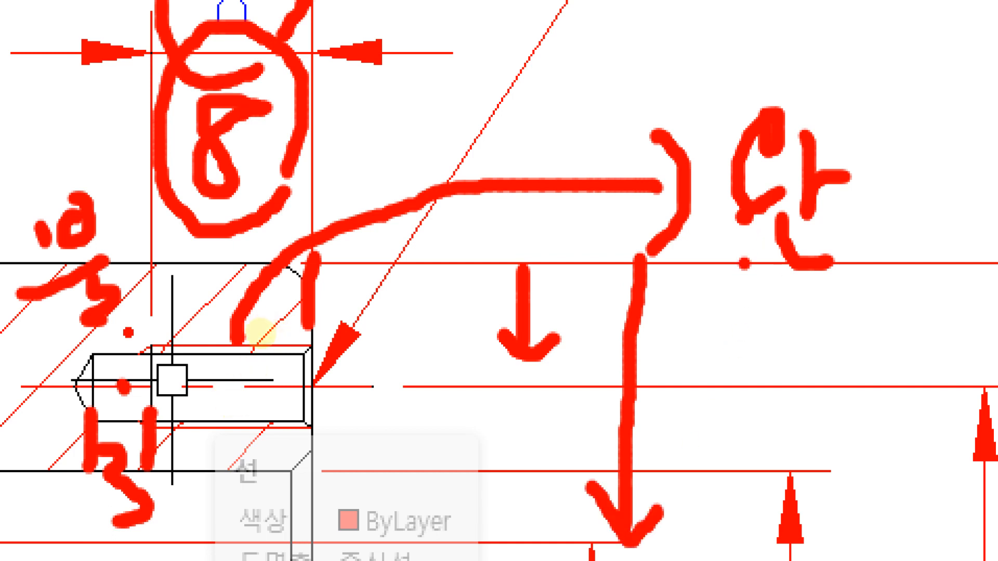
mouse_move(745, 263)
mouse_down()
mouse_move(750, 471)
mouse_move(791, 422)
mouse_up()
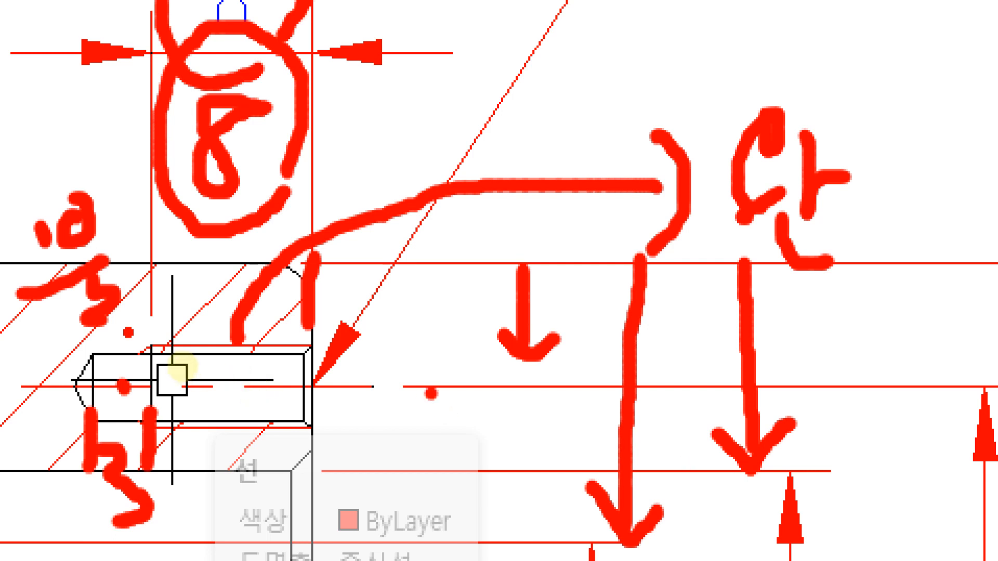
drag(477, 387, 572, 366)
drag(582, 543, 680, 544)
drag(708, 480, 819, 466)
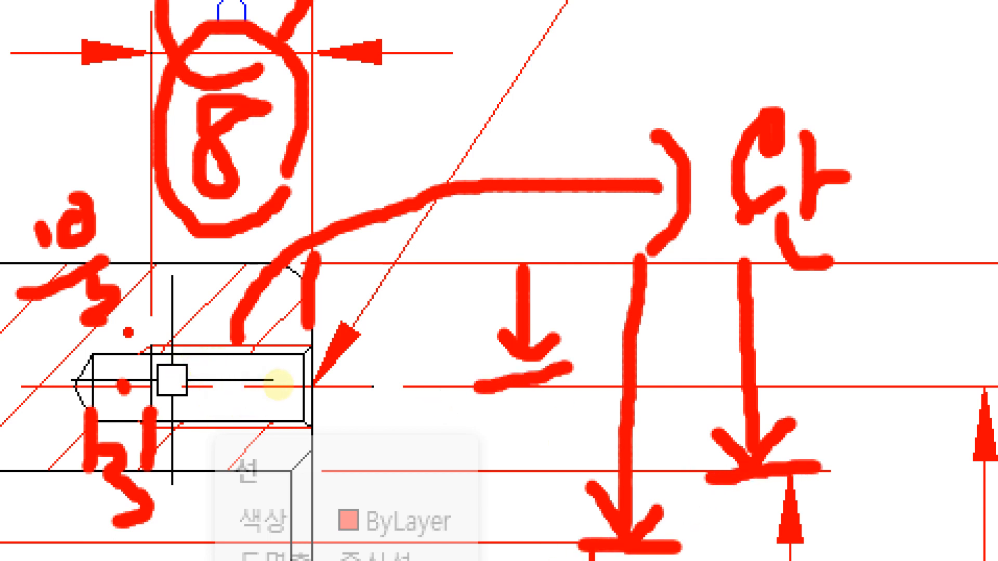
Trace the tapped hole's centerline, upper thread line and thread end in red on the reference drawing, finishing by clearing the markup
click(289, 352)
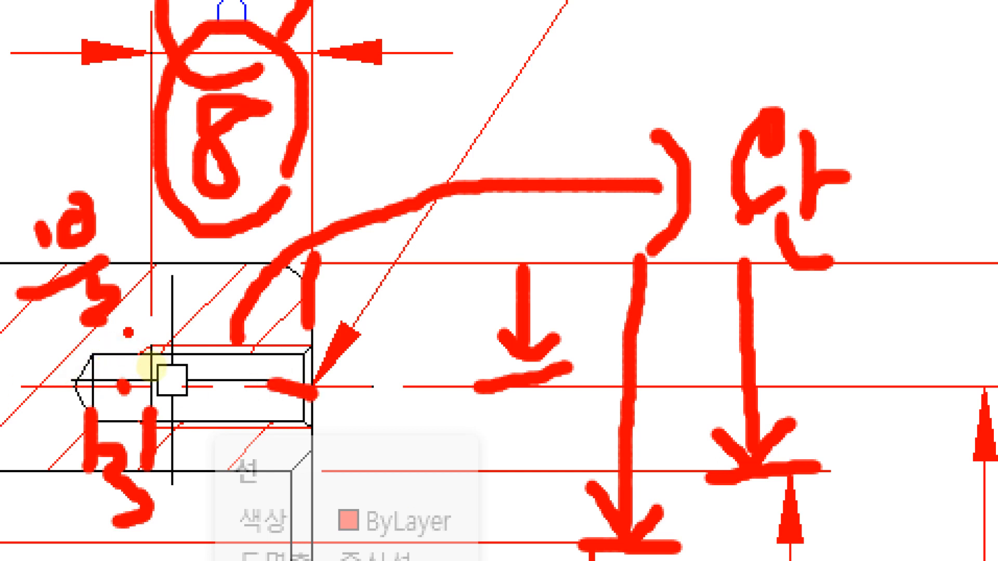
click(102, 388)
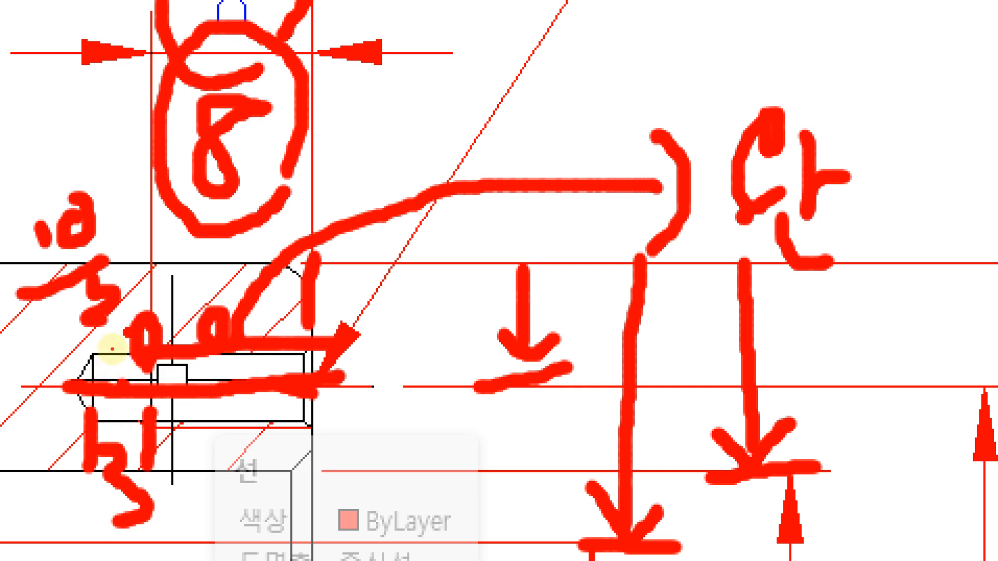
drag(112, 349, 111, 389)
click(139, 307)
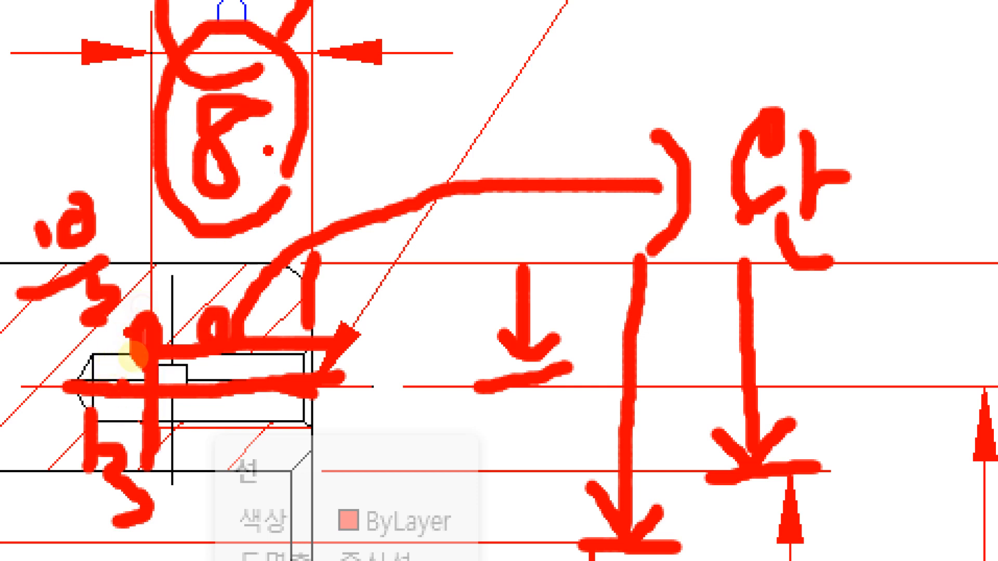
drag(132, 356, 163, 353)
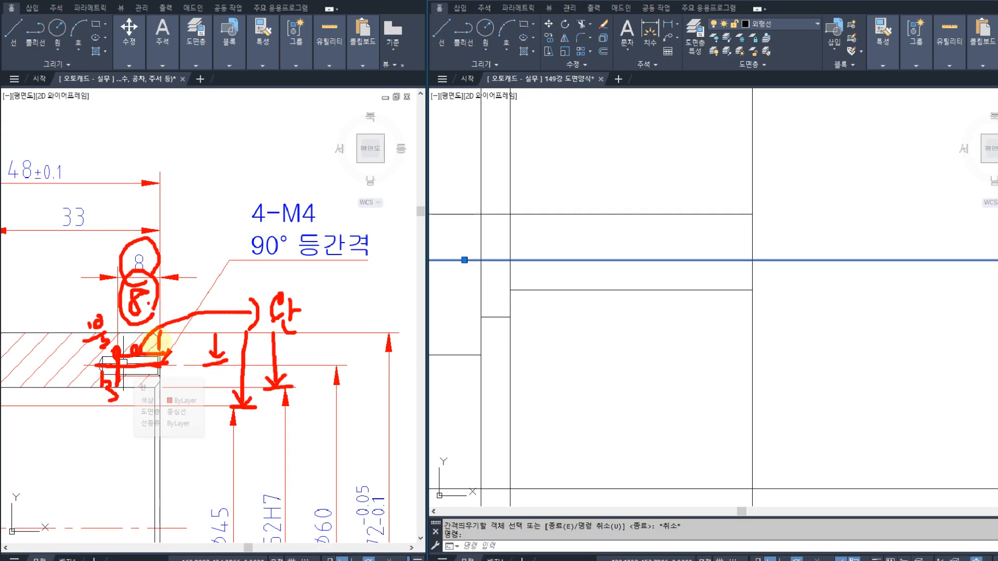
key(Escape)
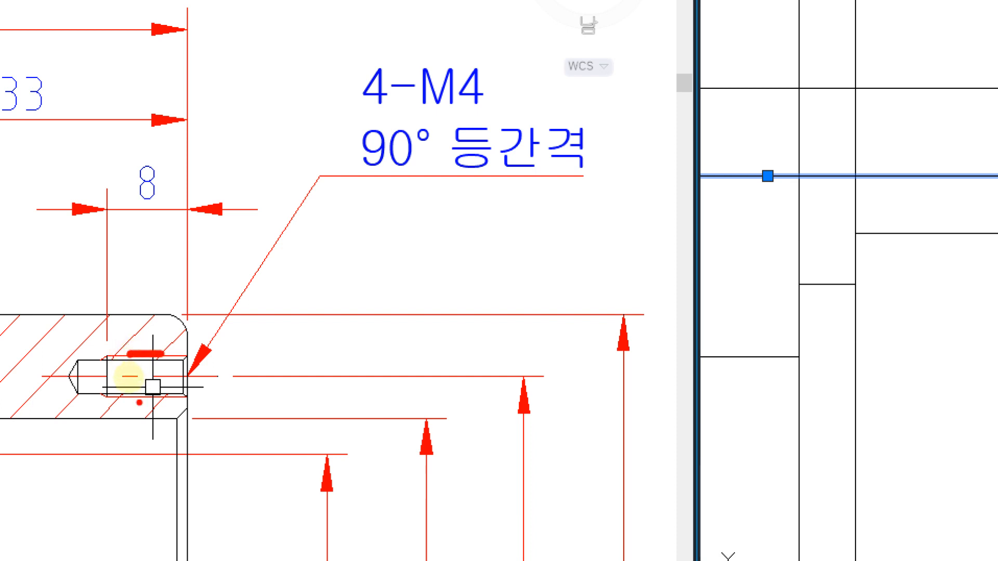
Mark the tapped hole's lower thread line in red and handwrite φ4 with a double arrow beside it
drag(135, 398, 170, 407)
mouse_move(271, 364)
mouse_down()
mouse_move(280, 381)
mouse_move(299, 375)
mouse_move(277, 439)
mouse_up()
mouse_move(336, 338)
mouse_down()
mouse_move(341, 362)
mouse_move(401, 368)
mouse_up()
drag(402, 315, 364, 406)
drag(472, 333, 500, 328)
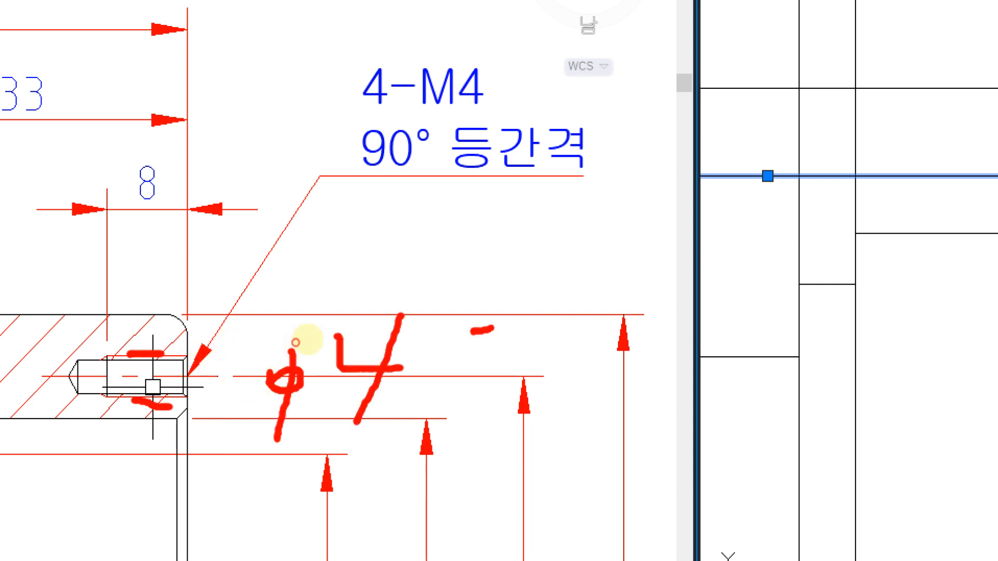
drag(451, 355, 507, 339)
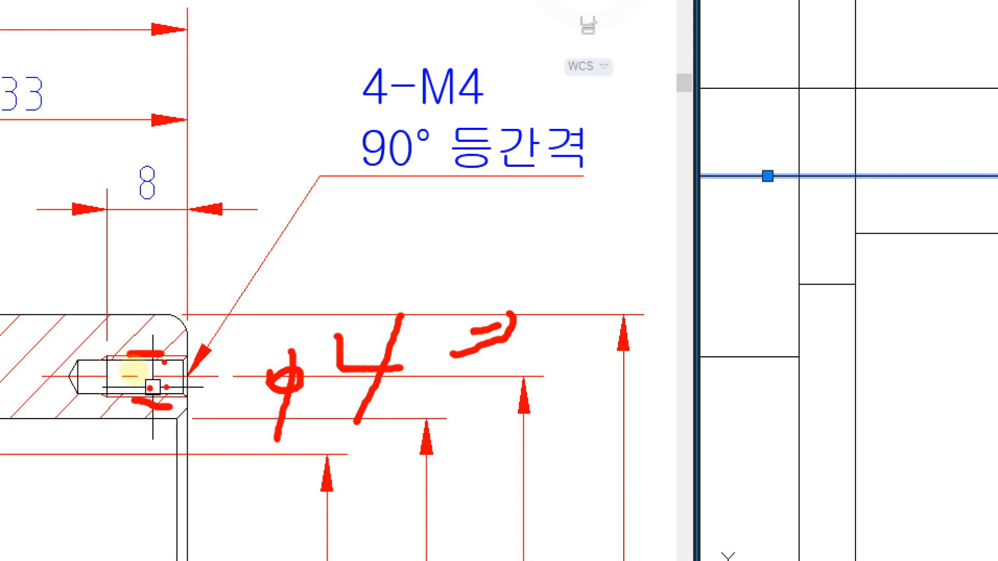
Draw a red leader arrow from the tapped hole's inner line and handwrite KS at its end
drag(158, 377, 299, 280)
drag(291, 253, 307, 297)
drag(317, 207, 332, 274)
drag(351, 231, 355, 261)
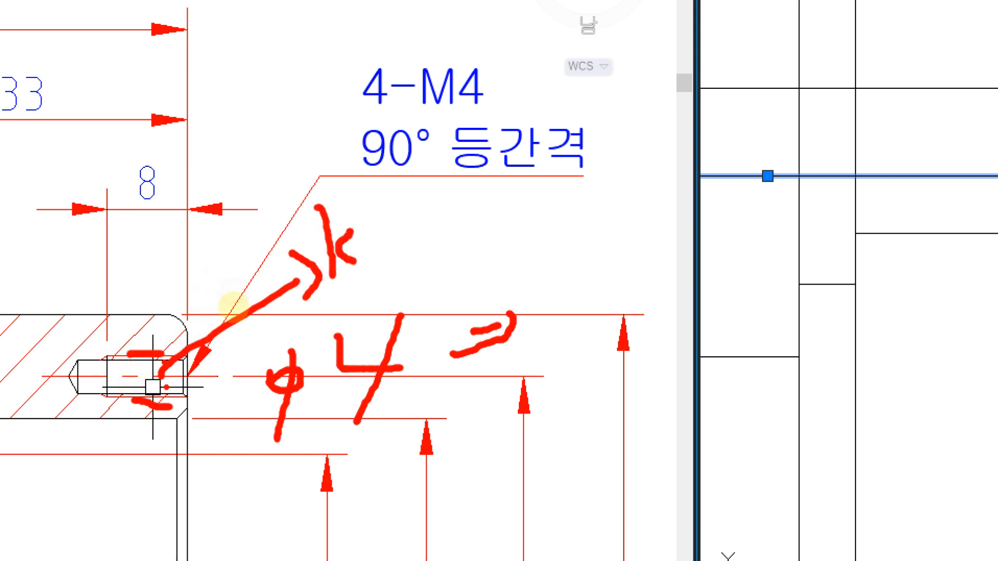
drag(370, 229, 365, 268)
Handwrite 3.242 in red beside the KS note, finishing by clearing the markup and the line selection
drag(607, 198, 641, 245)
click(649, 248)
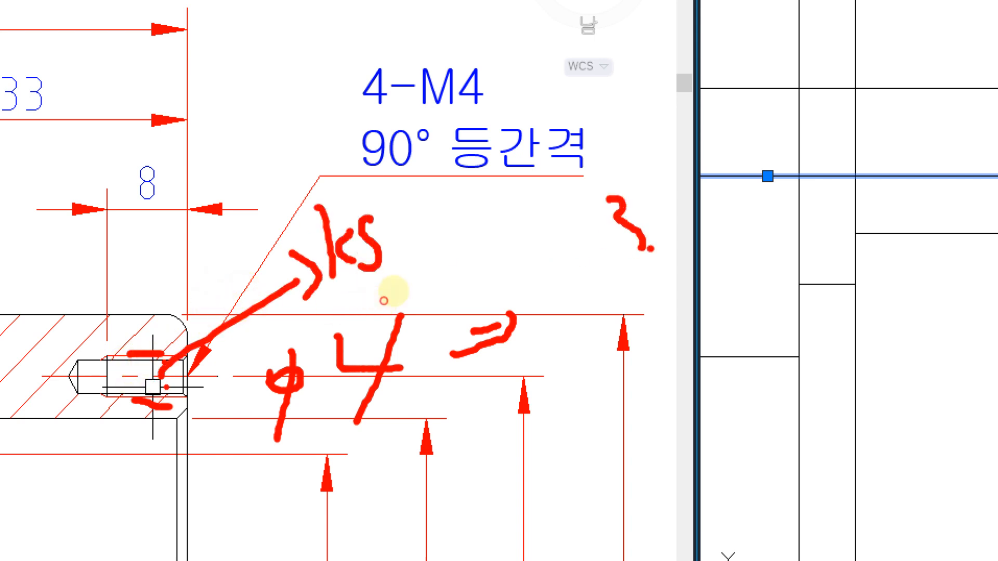
drag(695, 205, 714, 221)
mouse_move(719, 181)
mouse_down()
mouse_move(774, 197)
mouse_move(737, 243)
mouse_up()
drag(779, 178, 804, 209)
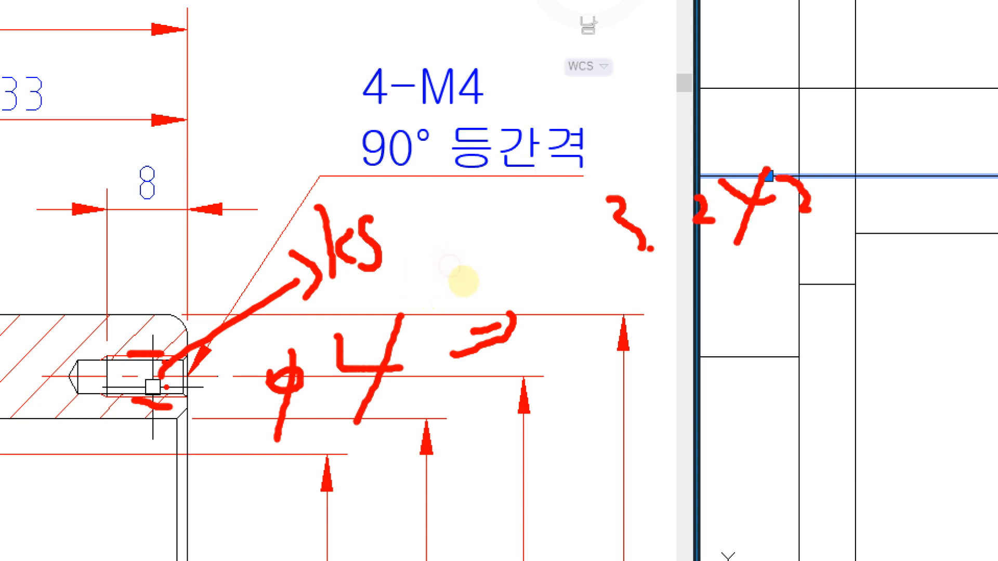
click(756, 223)
key(Escape)
key(Escape)
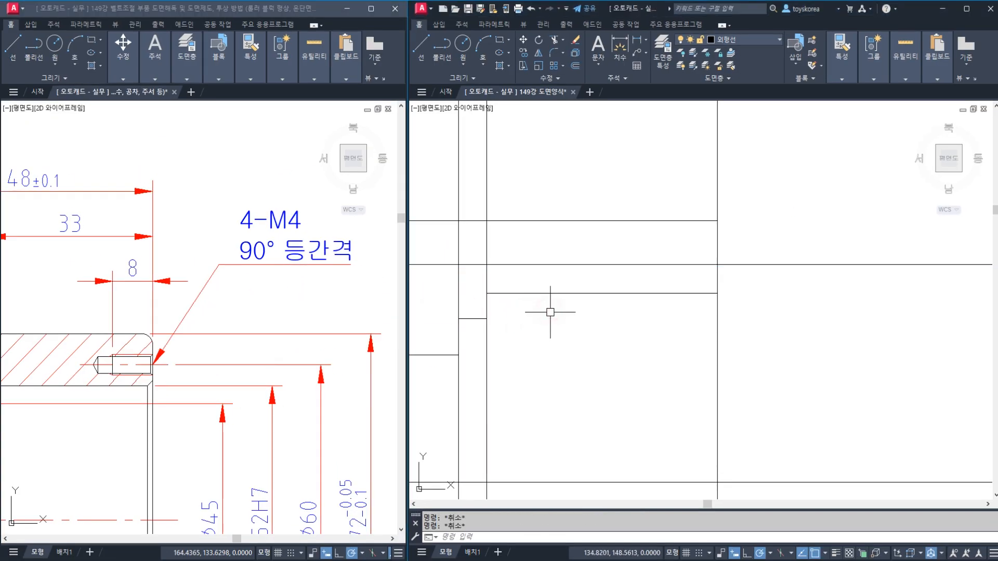
scroll(550, 310, down, 1)
scroll(696, 277, up, 2)
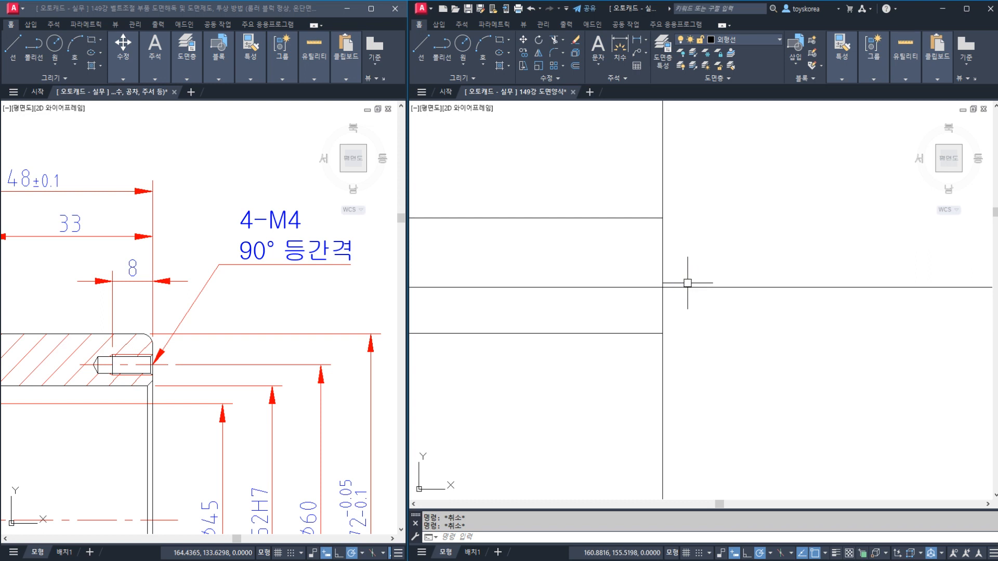
text(o)
key(Return)
text(83)
key(Return)
key(Escape)
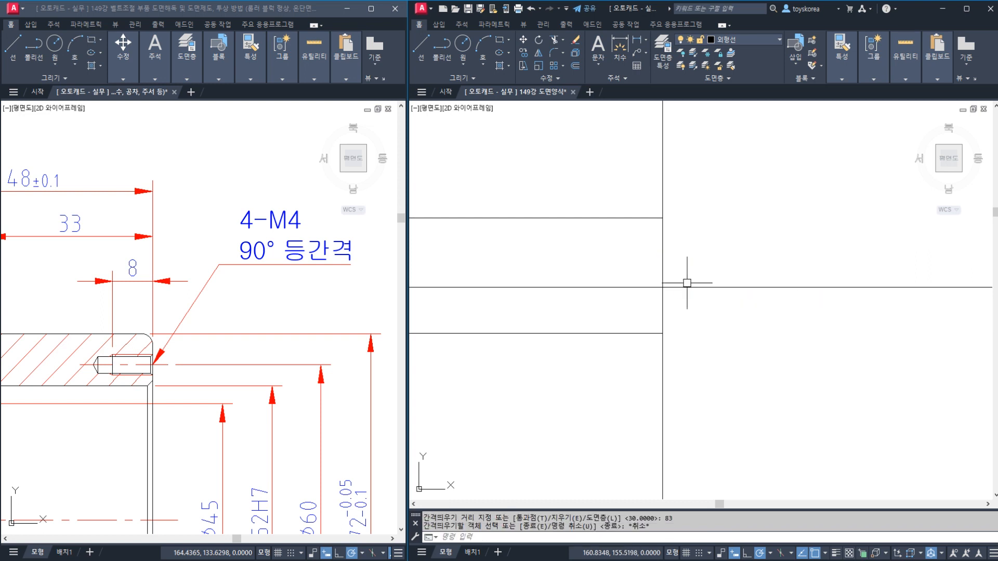
Offset the section's vertical end line 8 mm inward and highlight the matching thread end line in the reference drawing
key(Return)
text(8)
key(Return)
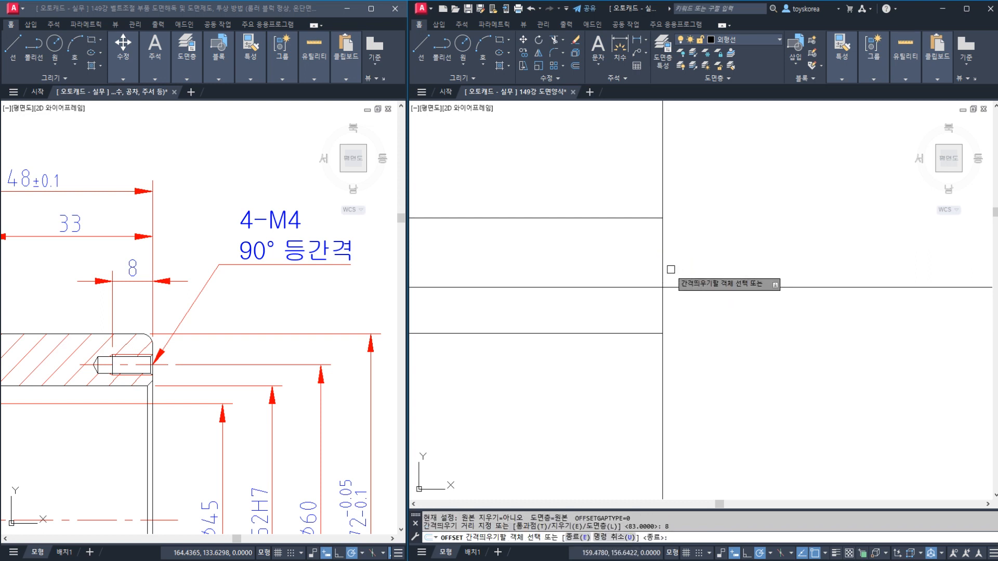
click(663, 273)
click(618, 281)
key(Escape)
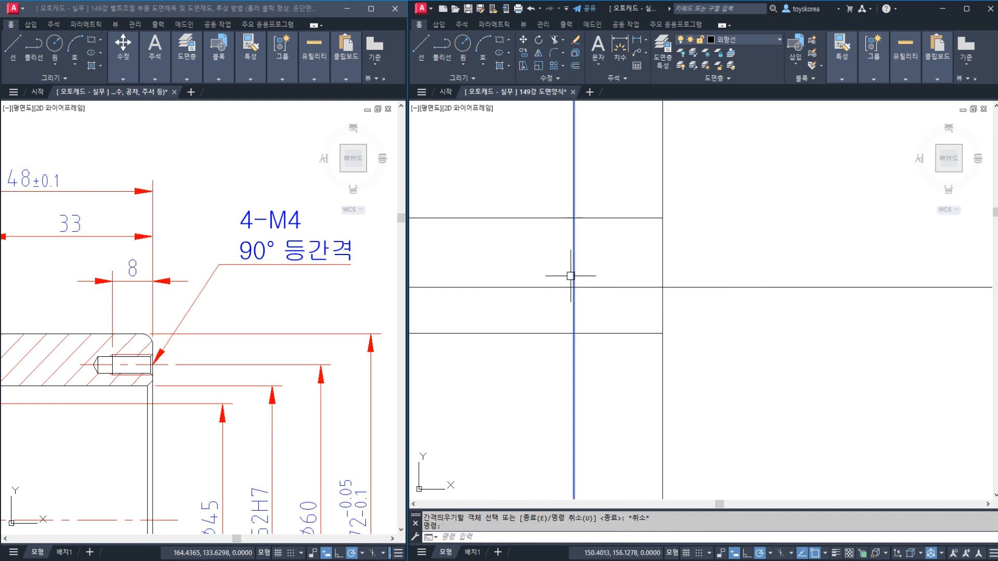
scroll(130, 358, up, 2)
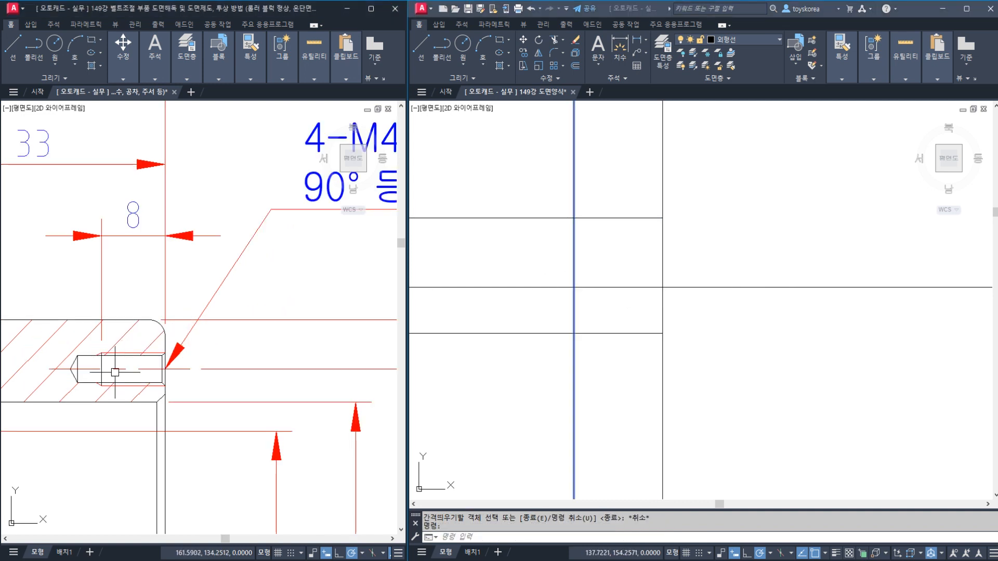
click(101, 364)
click(606, 289)
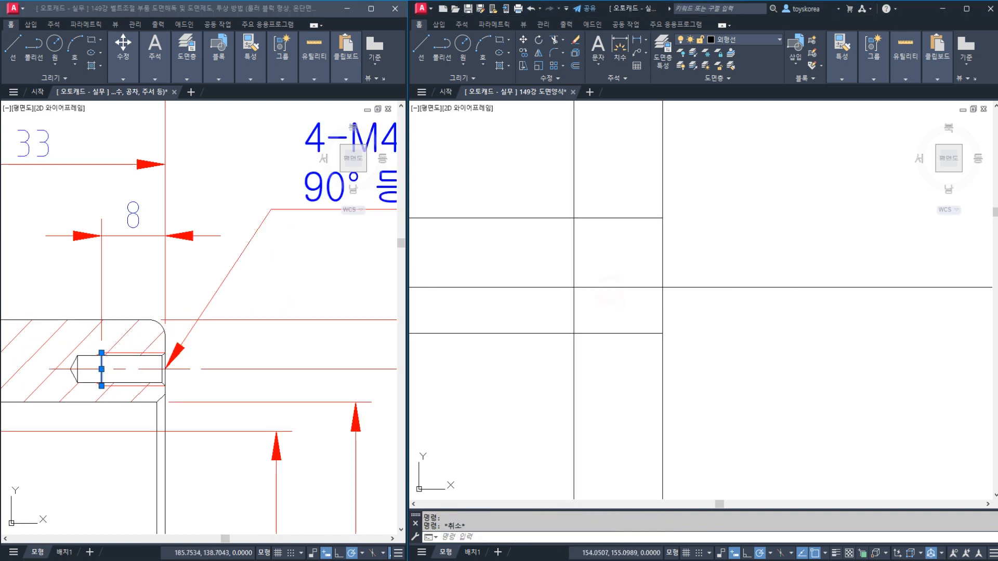
Offset the tapped hole's horizontal centerline upward by 4/2 for the M4 thread's outer line
middle_drag(616, 284, 606, 290)
text(o)
key(space)
text(4)
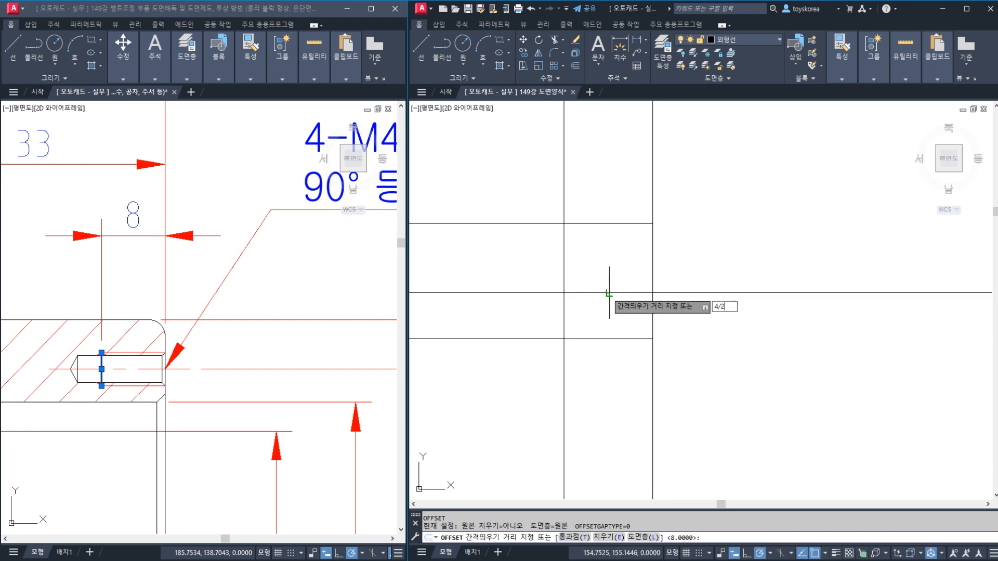
text(/2)
key(space)
click(610, 293)
click(613, 284)
key(Escape)
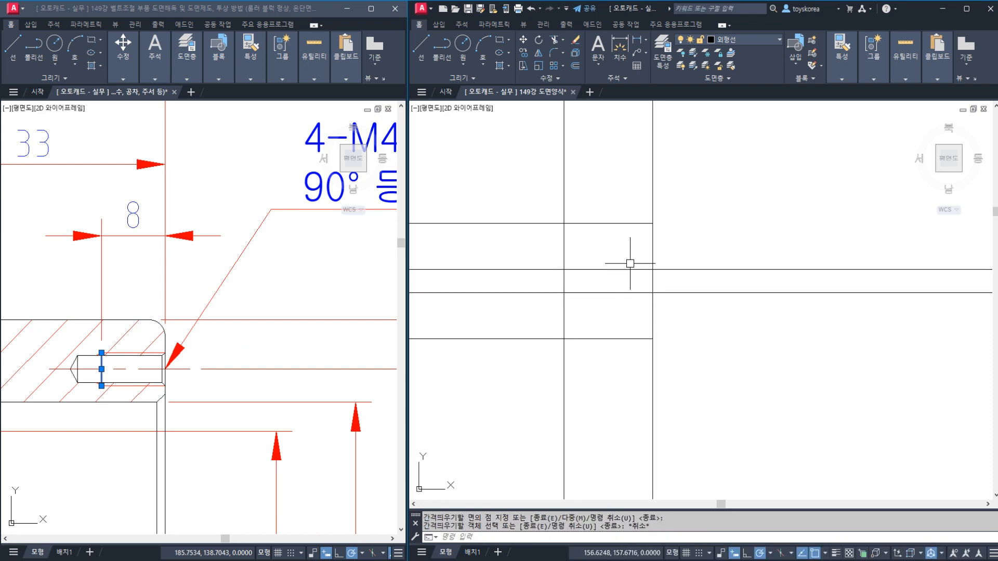
Trim the thread's outer line where it extends beyond the section's vertical end line
text(tr)
key(space)
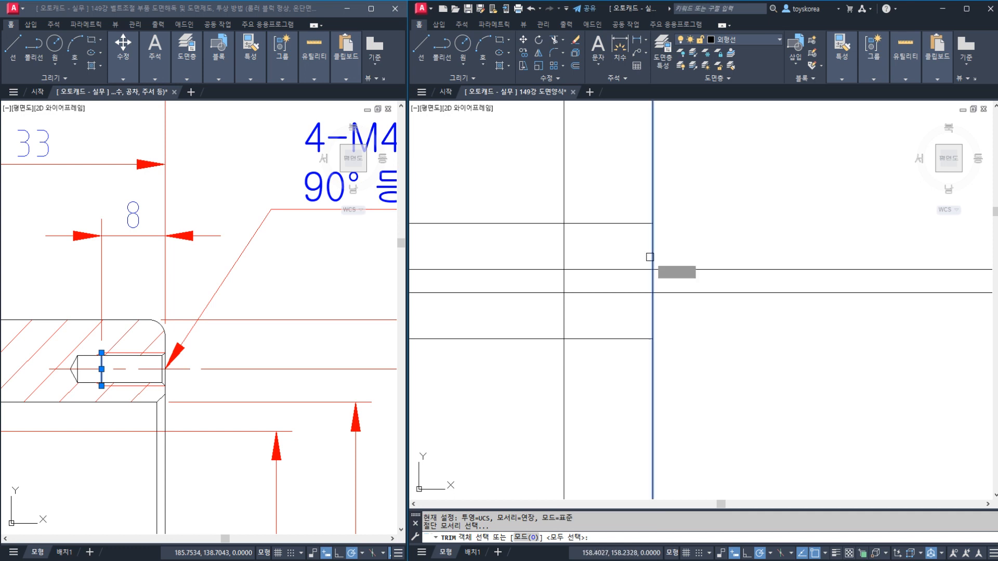
click(650, 259)
key(space)
click(659, 270)
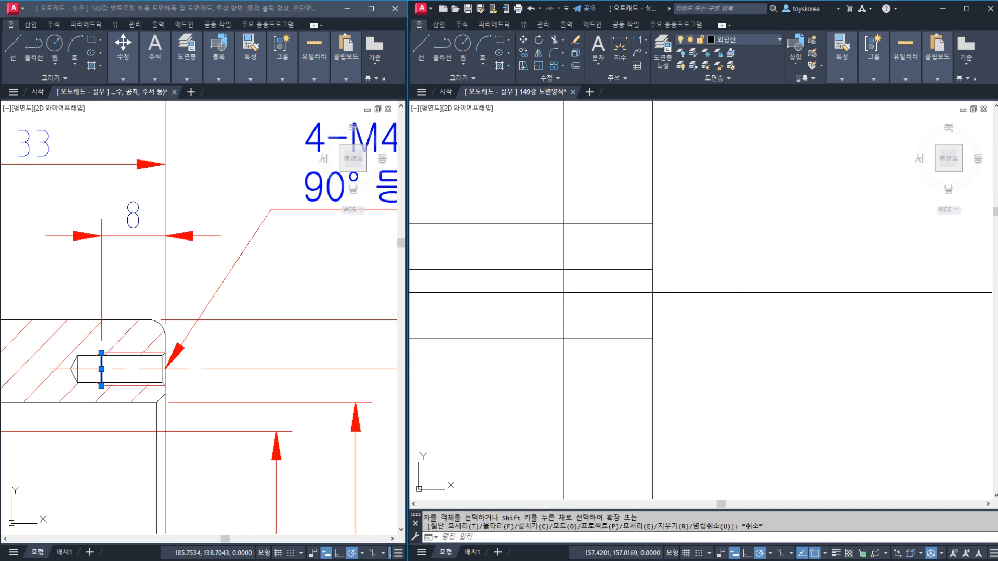
key(Escape)
Switch to the CAD standards PDF, look up the M4 internal thread's minor diameter D1, and compare the hole's inner line in the reference drawing
click(638, 269)
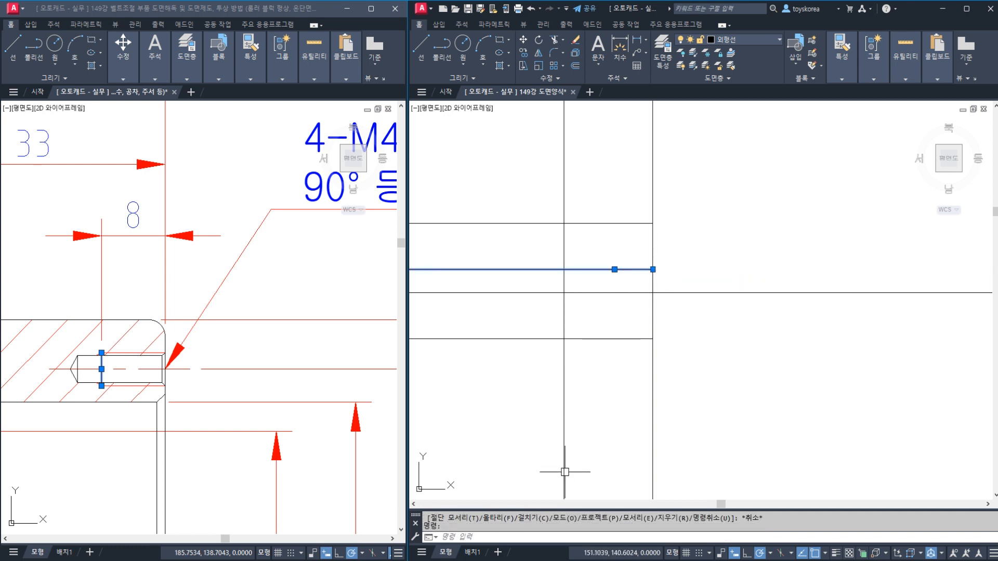
key(alt+Tab)
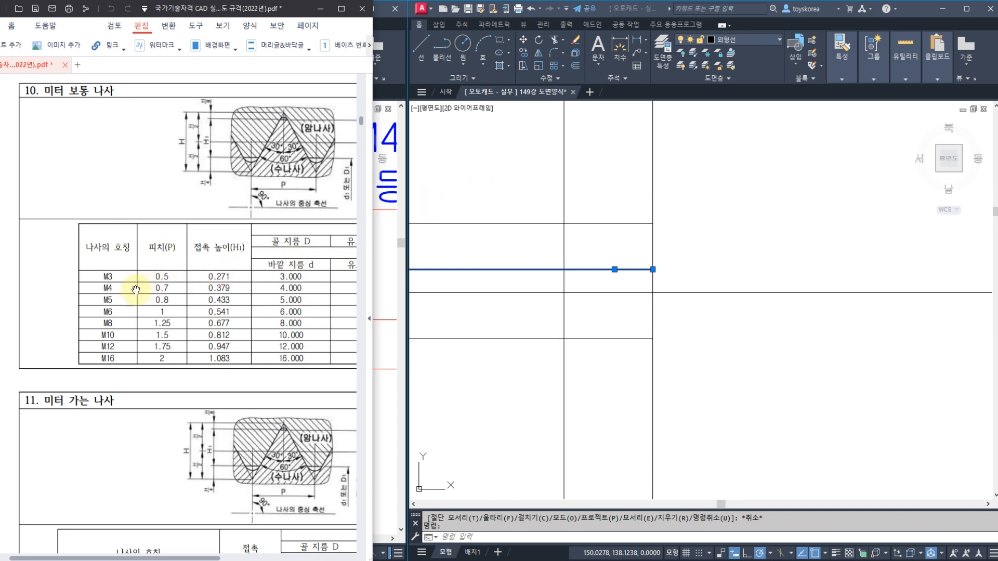
drag(165, 292, 86, 295)
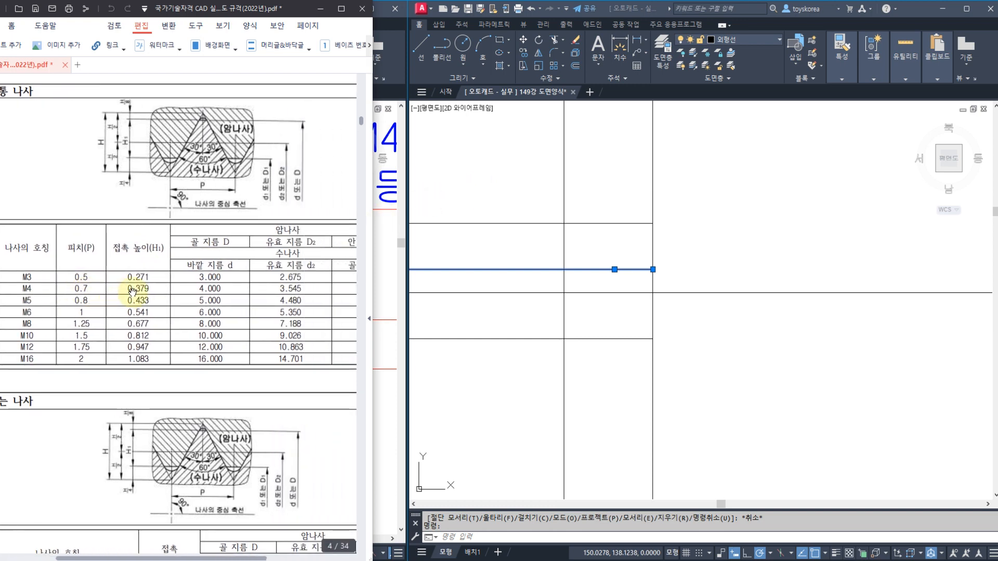
drag(194, 294, 127, 297)
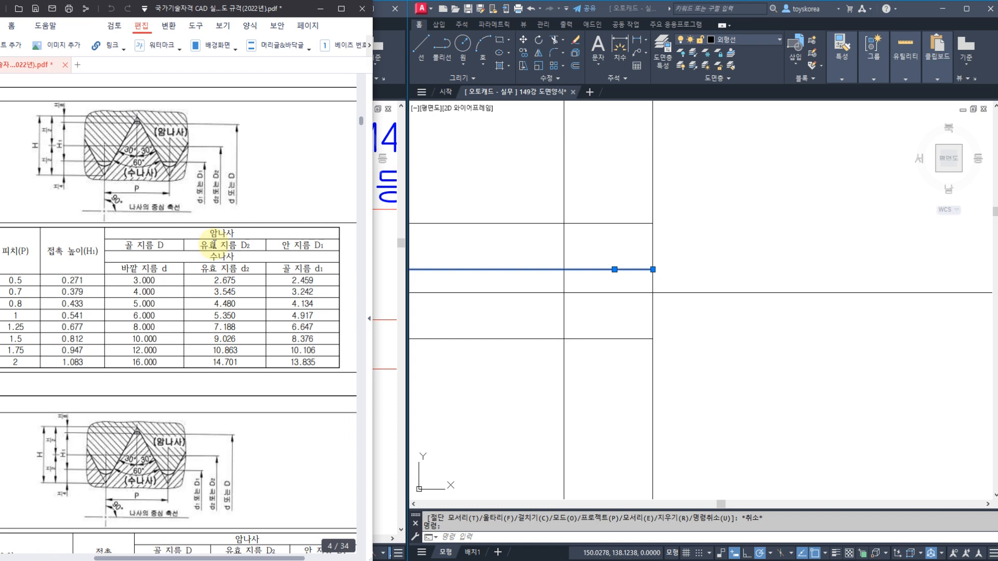
drag(220, 250, 237, 254)
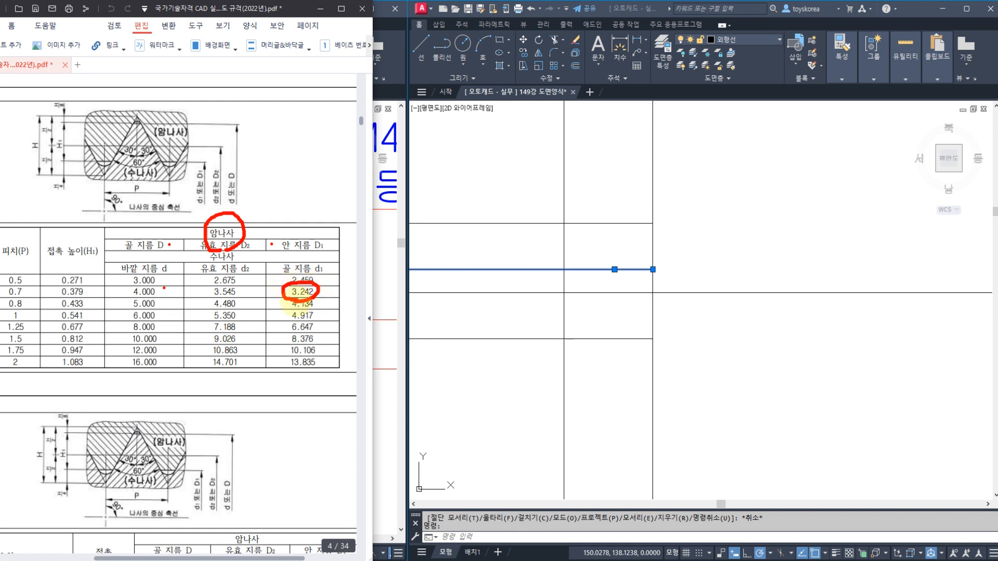
key(Escape)
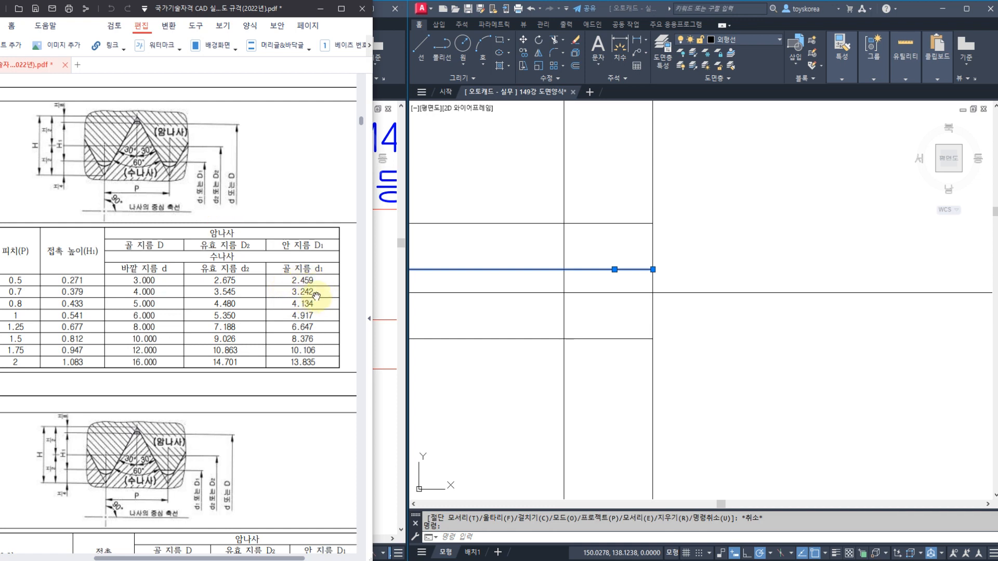
click(395, 294)
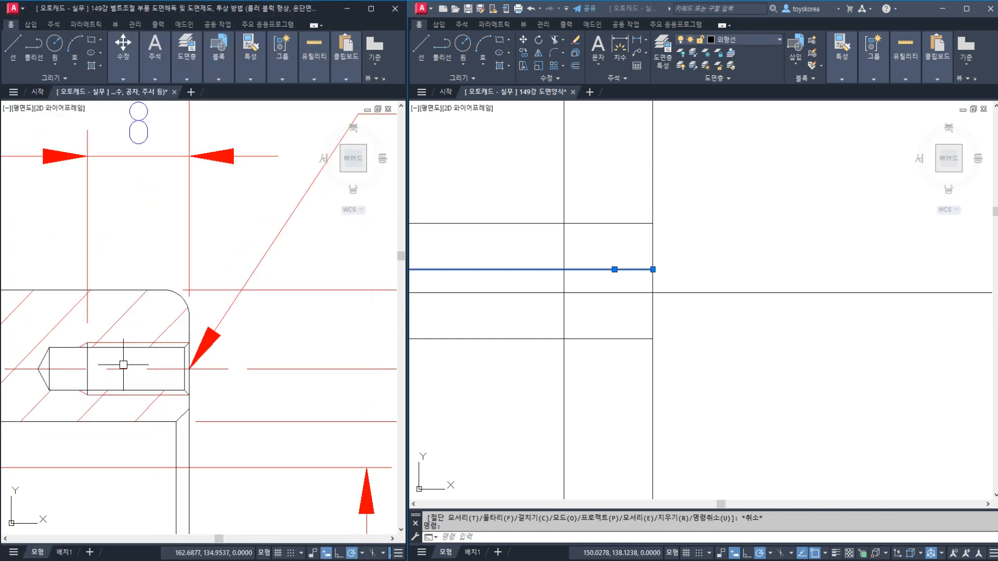
click(538, 309)
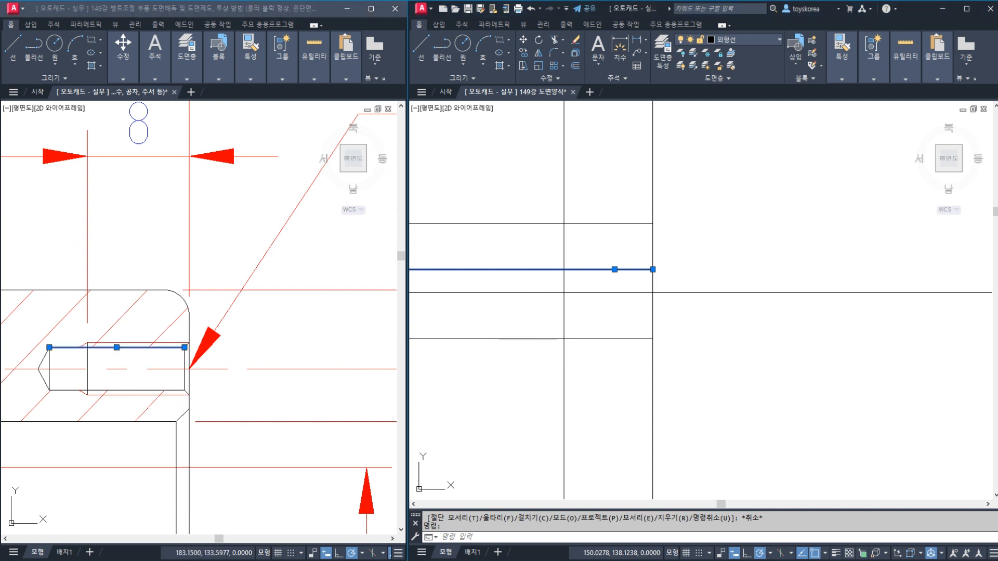
Offset the tapped hole's horizontal centerline upward by 3242/2000 for the M4 thread's minor diameter line
key(Escape)
key(Escape)
text(o)
key(Return)
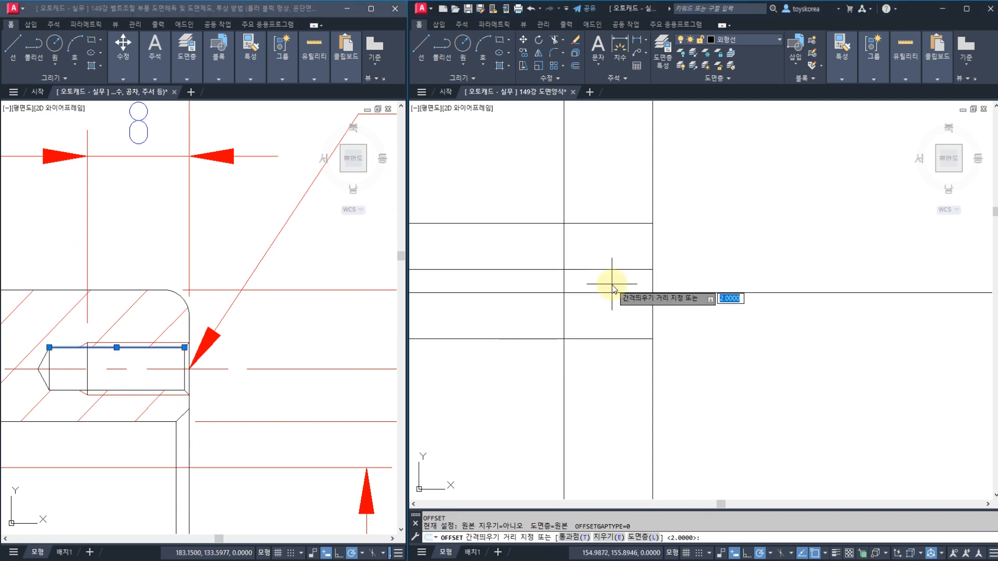
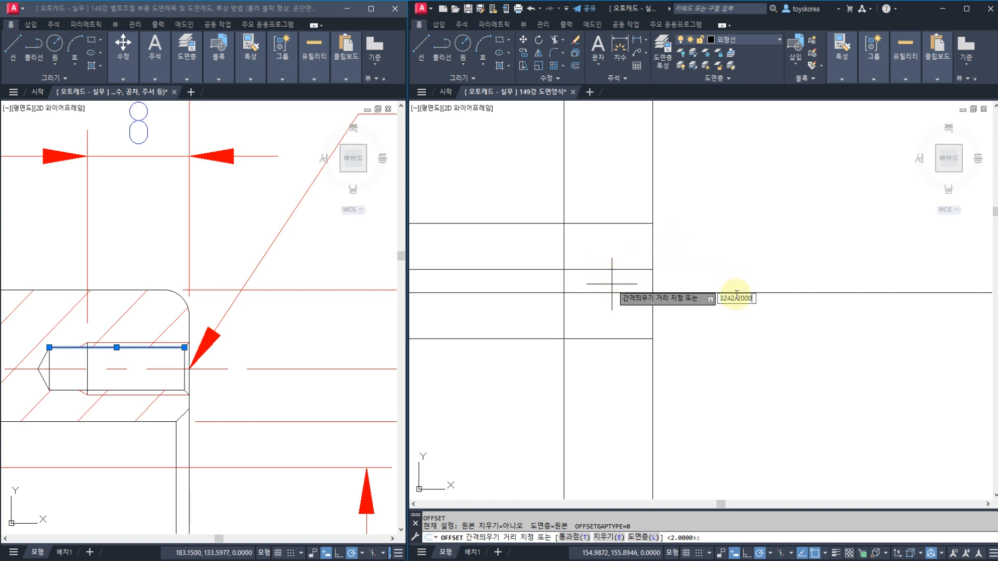
key(Return)
click(612, 292)
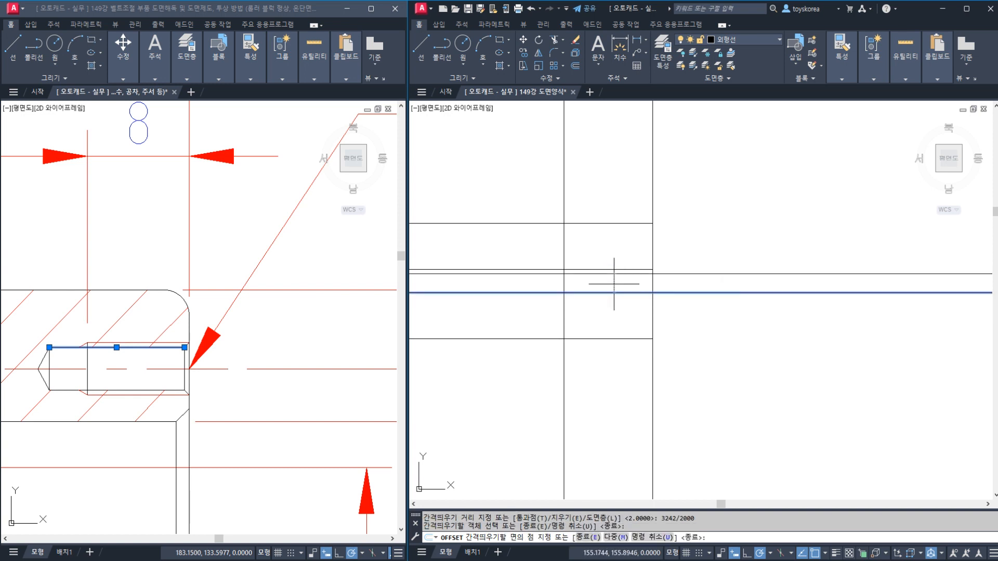
click(614, 283)
key(Escape)
Trim the thread's outer line beyond the 8 mm depth line and the minor diameter line beyond the section's end line
text(tr)
key(space)
click(661, 256)
click(555, 250)
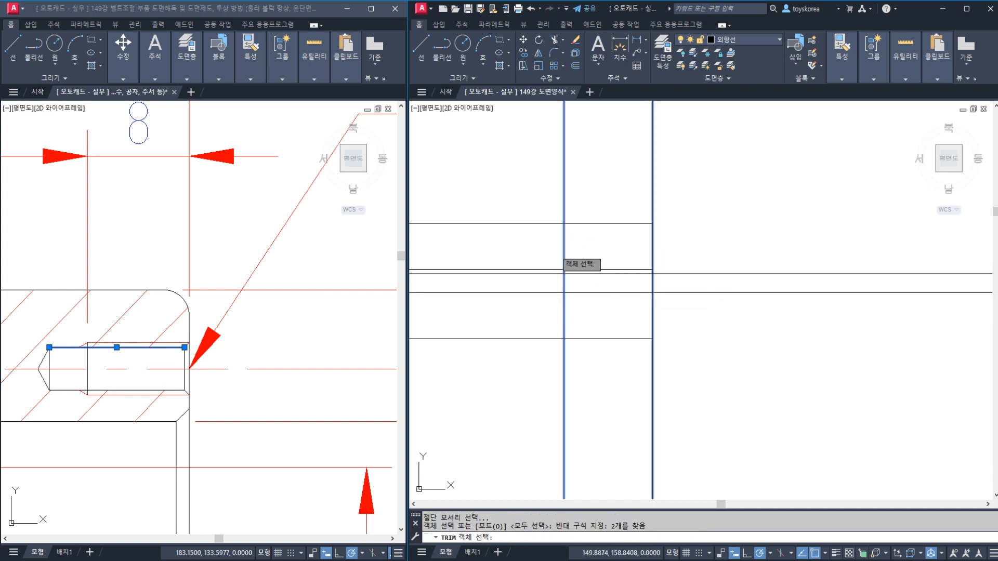
key(space)
click(550, 269)
click(659, 270)
key(Escape)
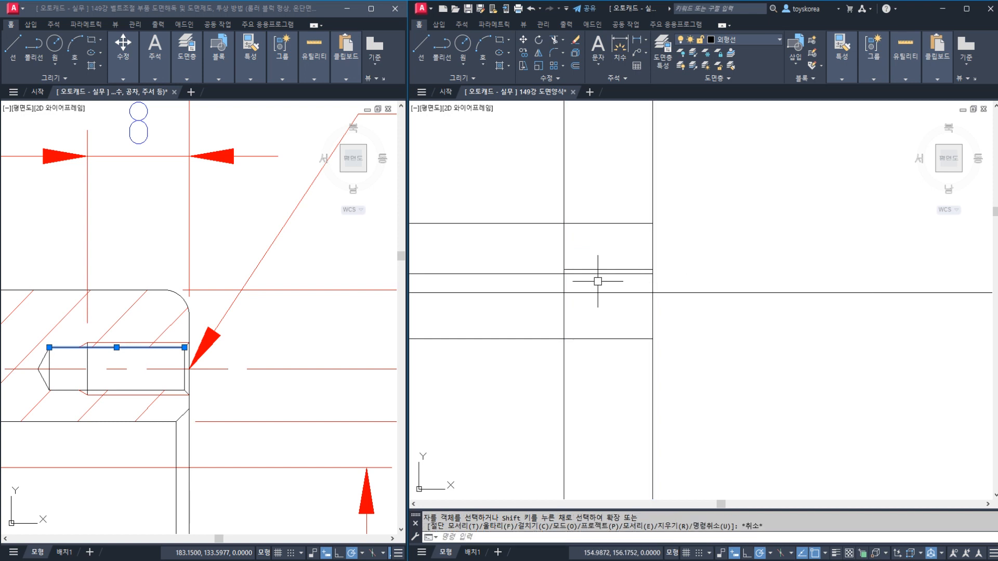
key(Escape)
key(Escape)
Draw a 30° construction line through the corner where the thread's outer line meets its depth line
middle_drag(559, 276, 622, 285)
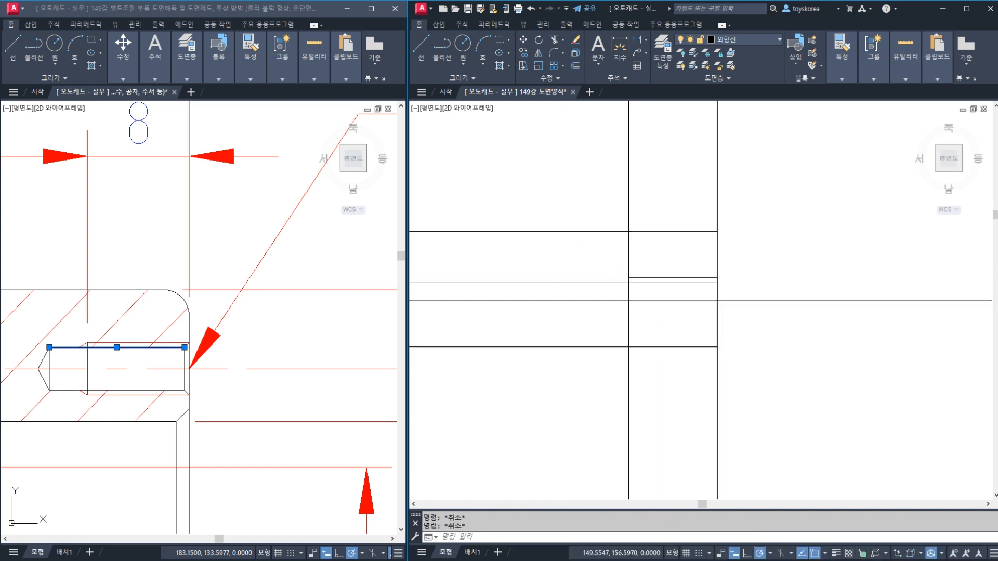
scroll(620, 285, up, 3)
scroll(622, 278, down, 1)
text(xl)
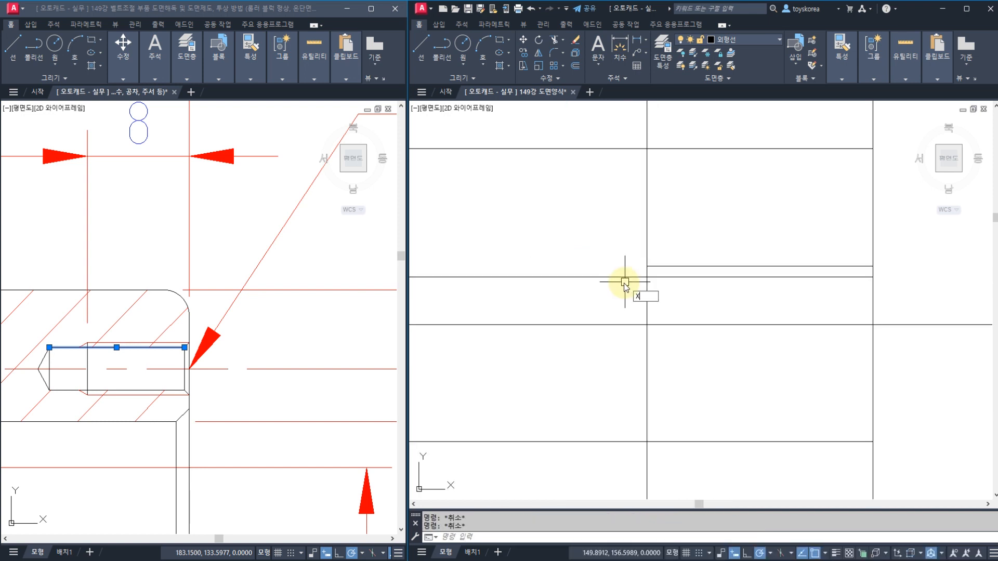
key(space)
text(a)
key(space)
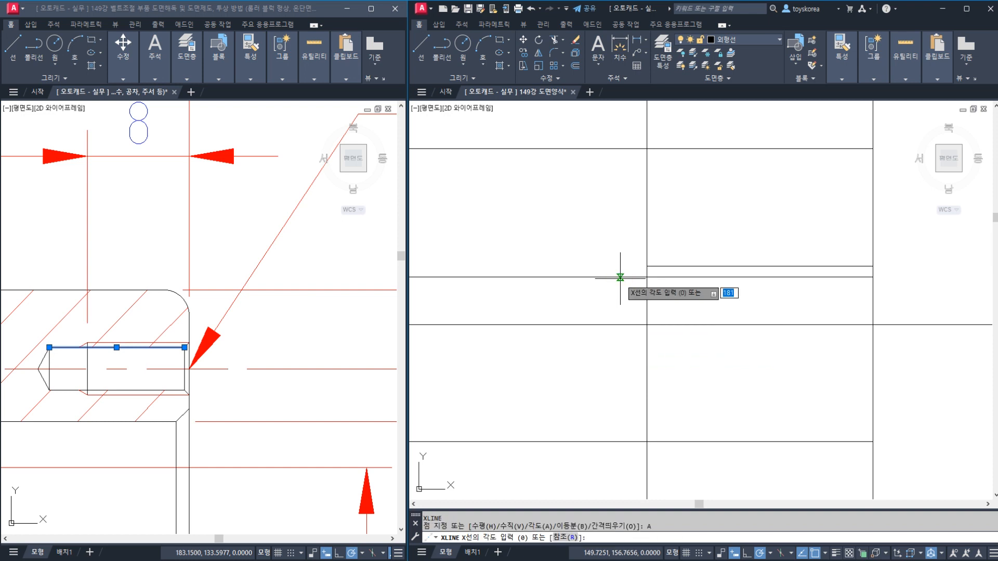
text(30)
key(space)
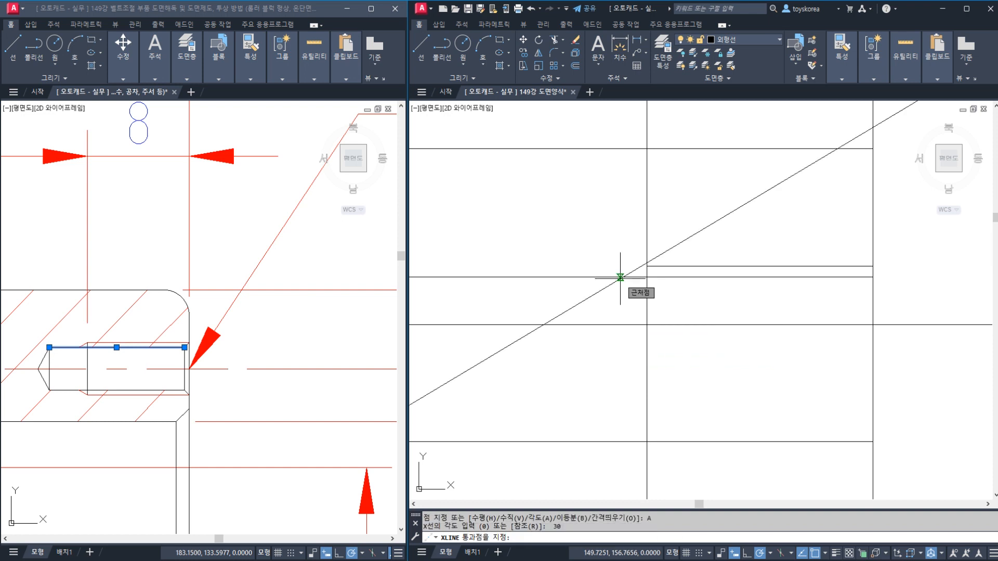
click(647, 260)
key(space)
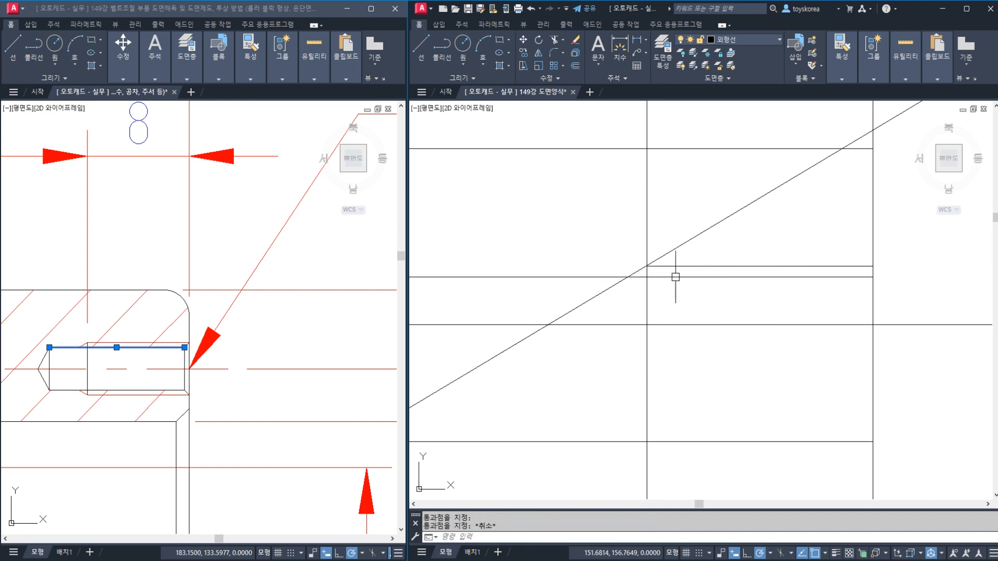
Trim the 30° line and the vertical thread depth line above the thread's outer line
text(tr)
key(space)
click(671, 266)
key(space)
click(661, 258)
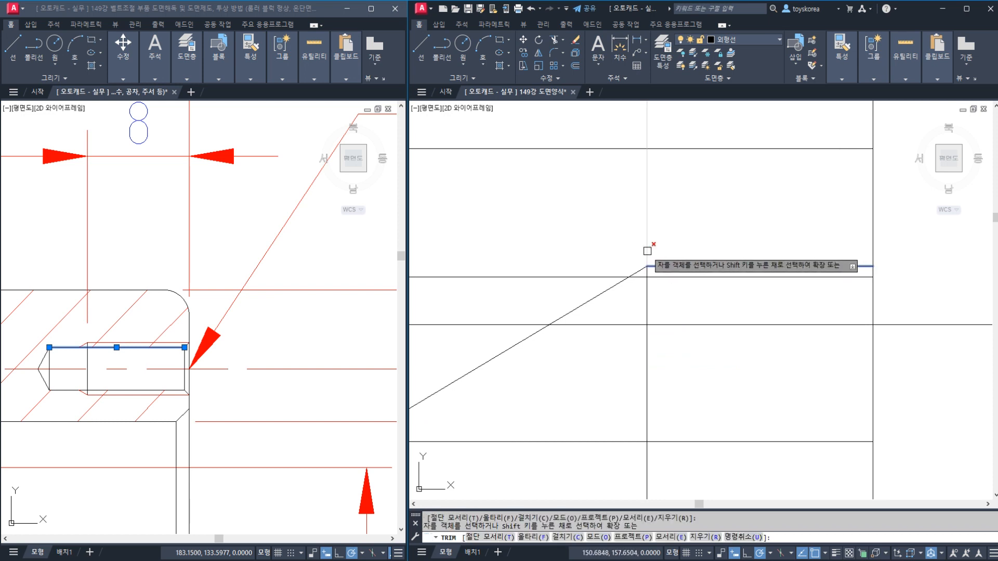
key(Escape)
key(Escape)
Trim the 30° line where it extends below the minor diameter line
key(space)
click(612, 277)
key(space)
click(618, 284)
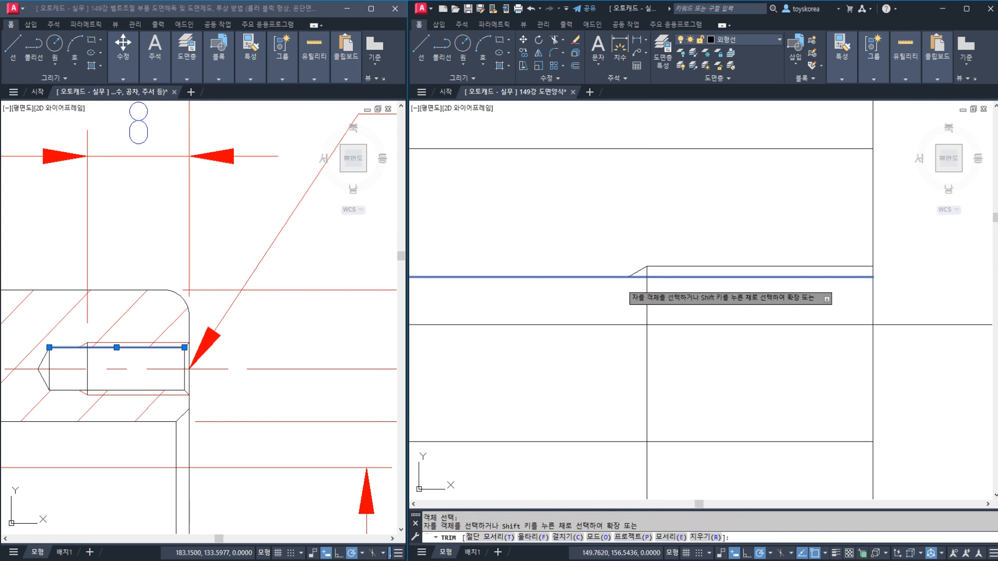
key(Escape)
key(Escape)
click(588, 303)
key(Escape)
key(Escape)
Check the hole's depth lines in the reference drawing, and offset the thread depth line 3 mm deeper into the part
click(142, 334)
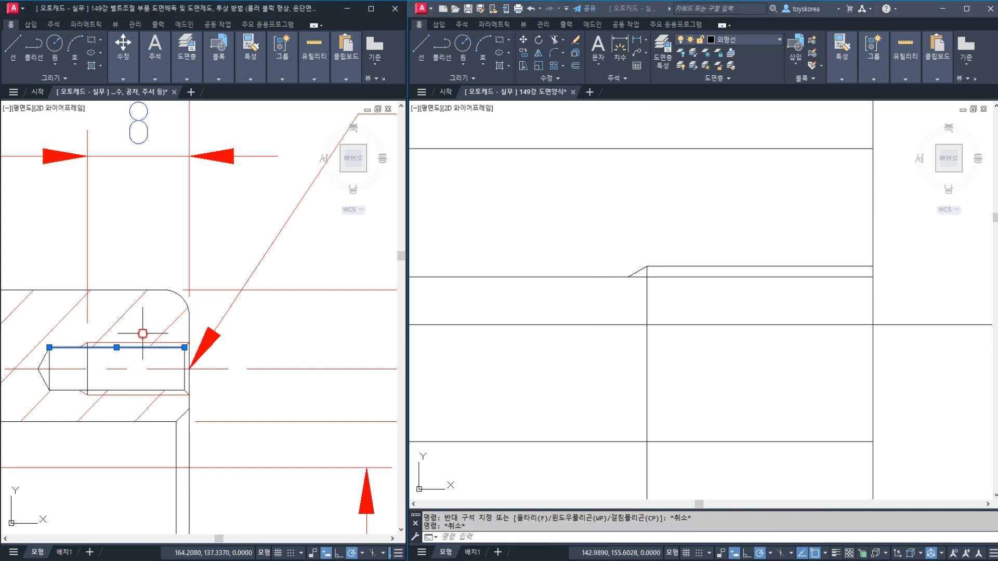
key(Escape)
middle_drag(91, 367, 111, 362)
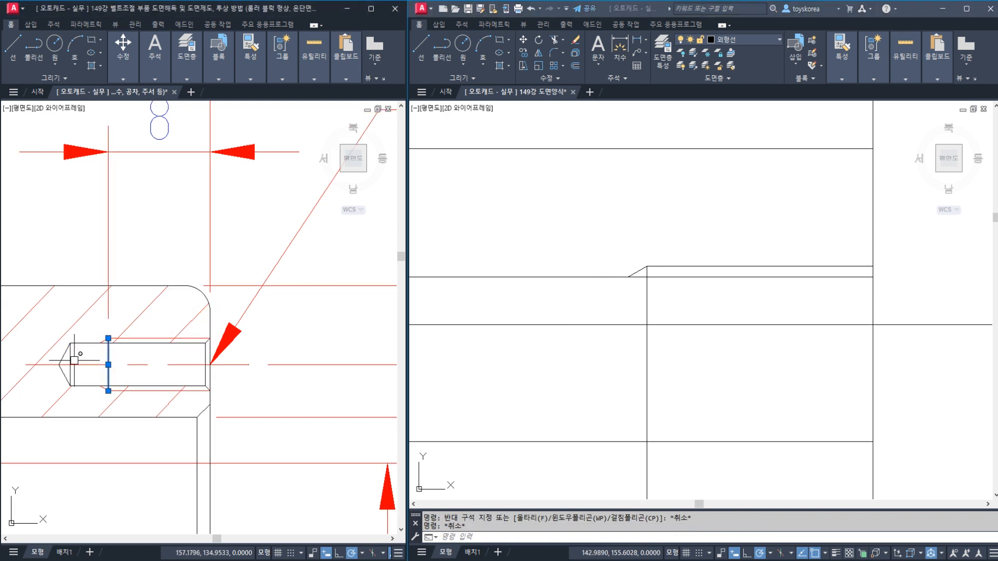
click(532, 345)
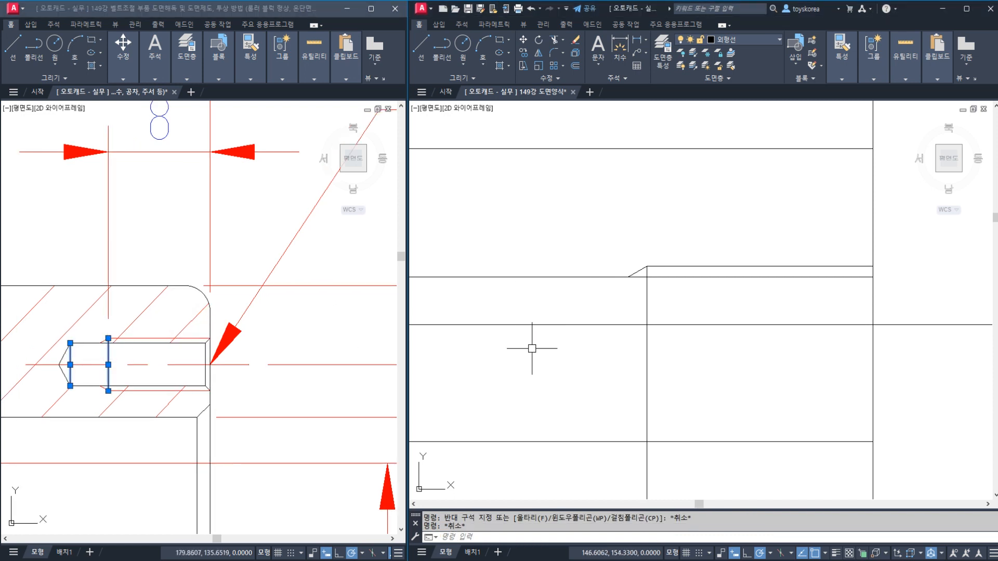
text(o)
key(space)
text(3)
key(Return)
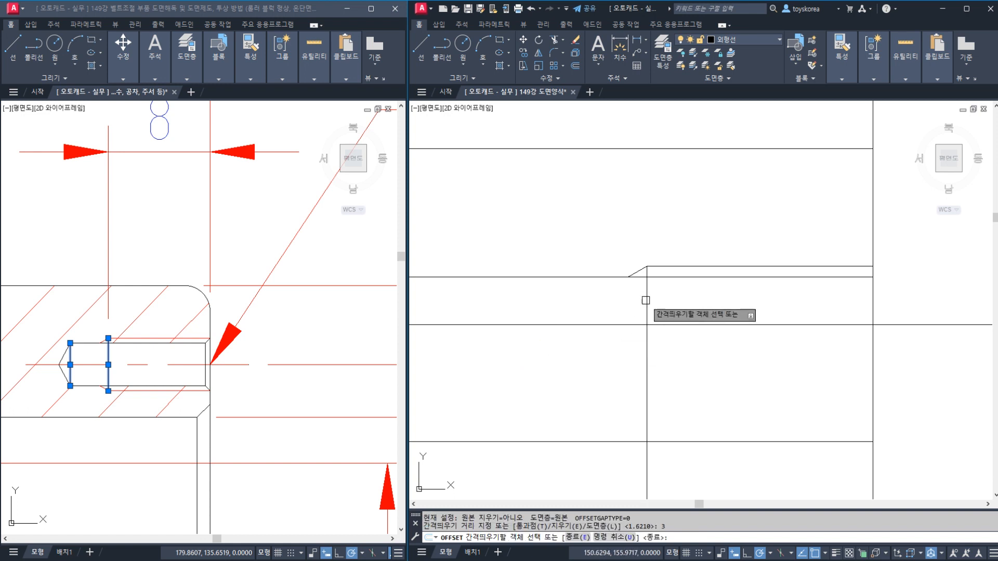
click(647, 299)
click(608, 298)
key(Escape)
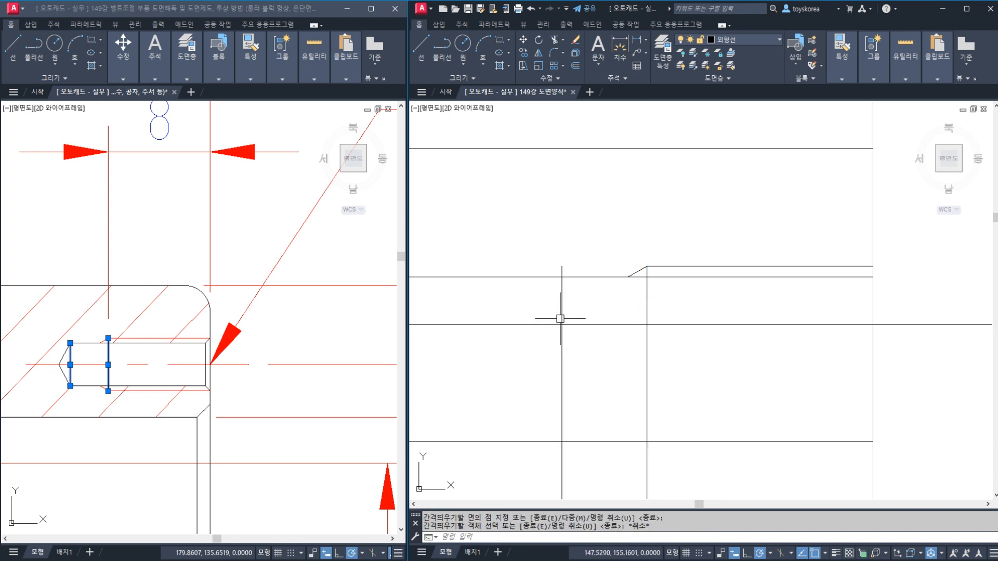
Highlight the drill tip's slanted lines in the reference drawing and examine the tip angle against the hole being drafted
scroll(566, 305, up, 1)
click(116, 379)
key(Escape)
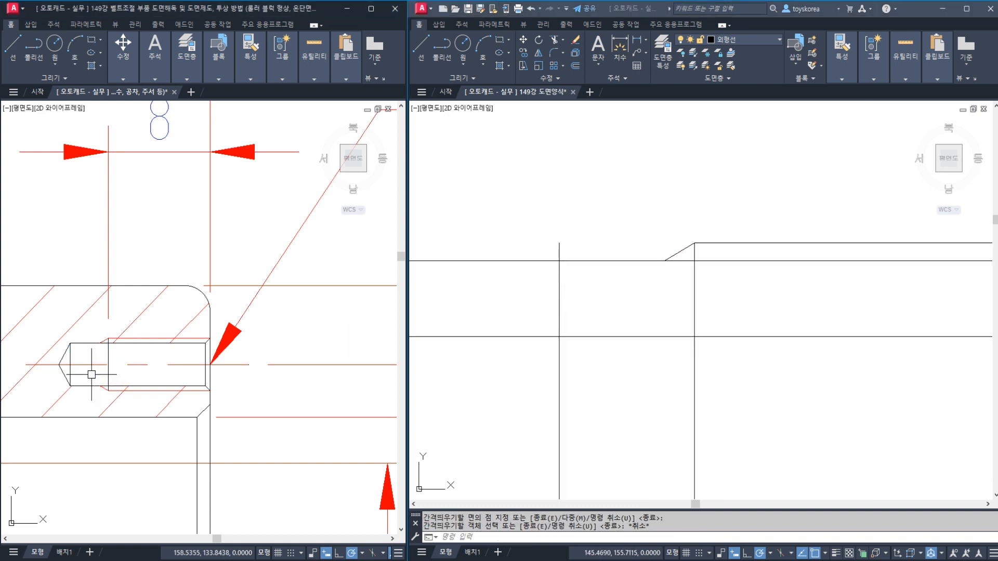
click(65, 354)
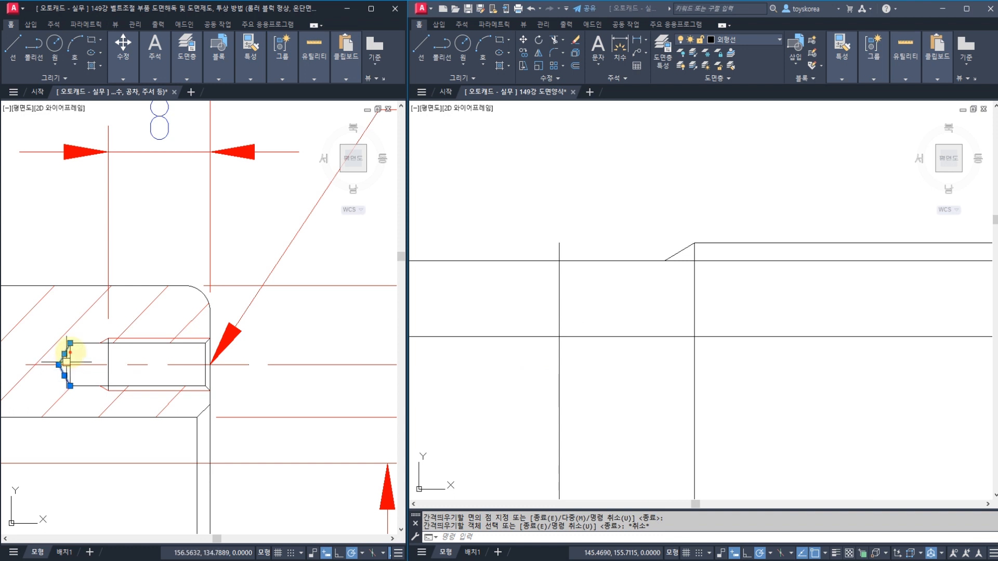
drag(78, 378, 162, 362)
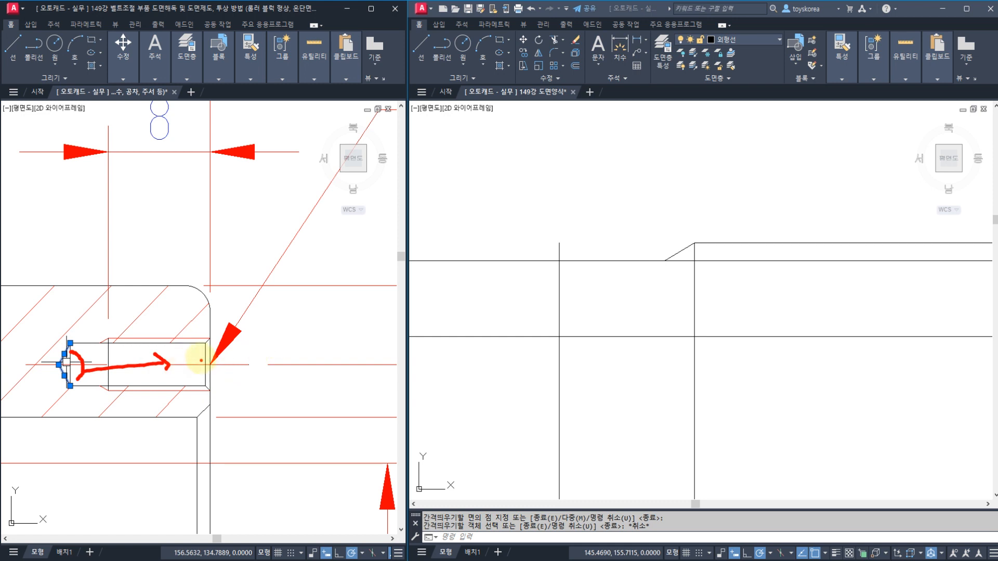
drag(200, 357, 200, 383)
mouse_move(217, 358)
mouse_down()
mouse_move(219, 387)
mouse_move(251, 364)
mouse_up()
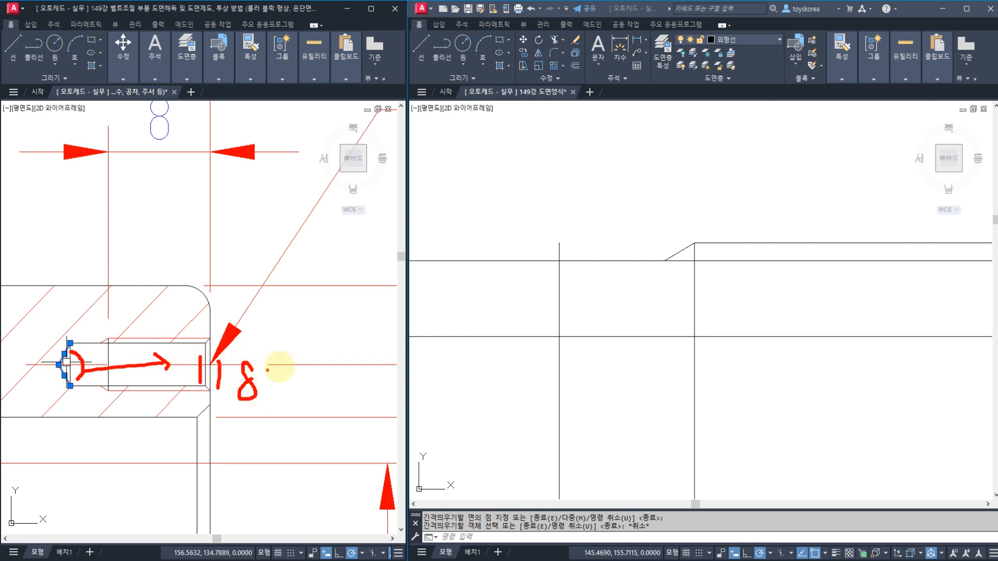
mouse_move(598, 268)
mouse_down()
mouse_move(556, 343)
mouse_move(600, 430)
mouse_up()
drag(541, 203, 561, 230)
mouse_move(530, 225)
mouse_down()
mouse_move(564, 185)
mouse_move(619, 224)
mouse_up()
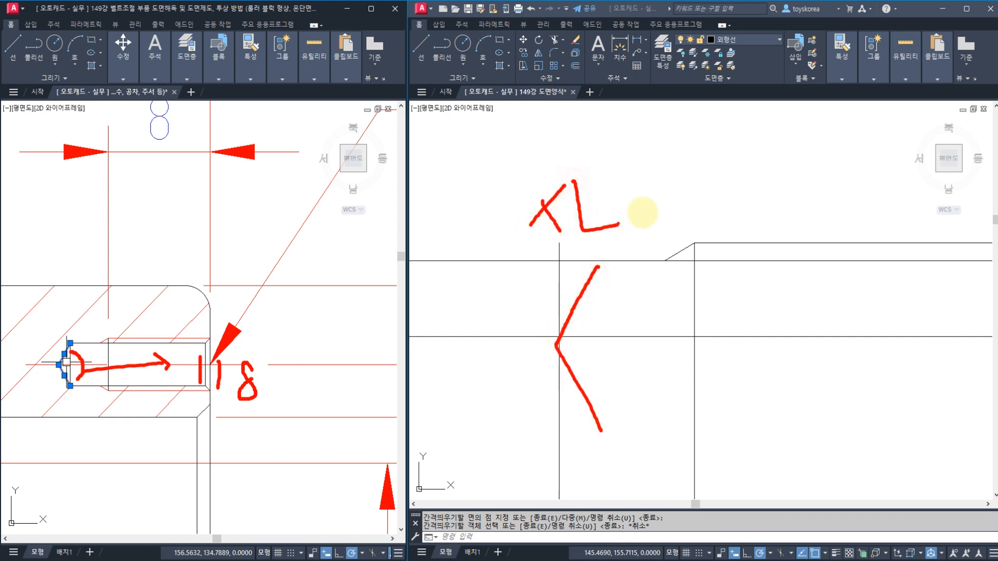
mouse_move(673, 239)
mouse_down()
mouse_move(690, 163)
mouse_move(715, 218)
mouse_up()
drag(681, 208, 709, 199)
mouse_move(811, 159)
mouse_down()
mouse_move(795, 213)
mouse_move(822, 210)
mouse_move(831, 188)
mouse_up()
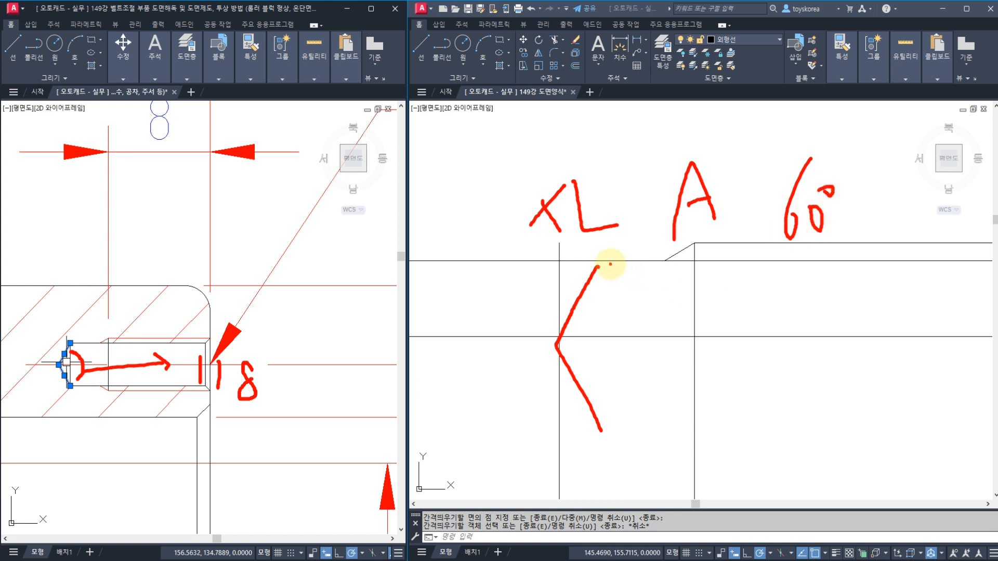
mouse_move(604, 258)
mouse_down()
mouse_move(555, 338)
mouse_move(590, 403)
mouse_up()
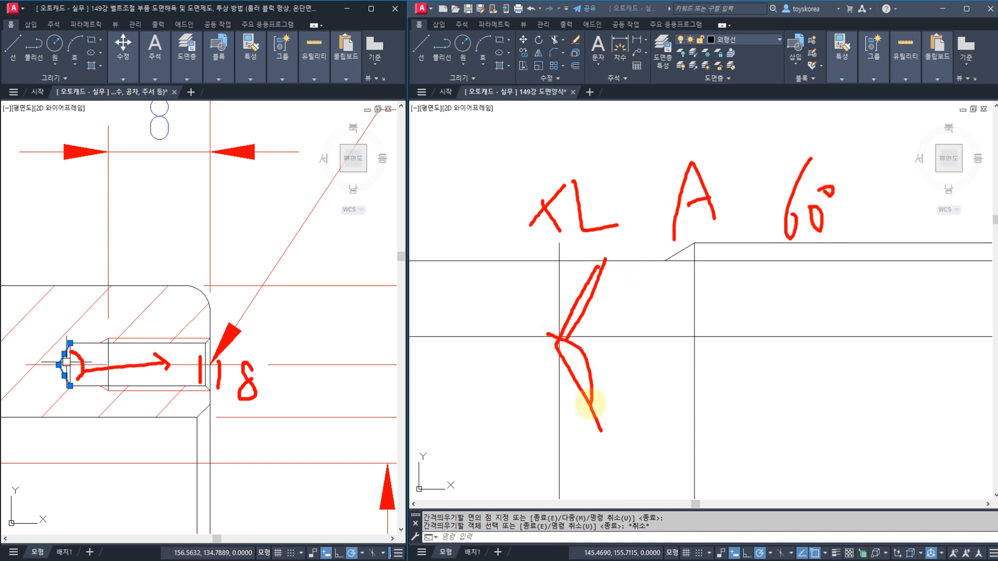
key(Escape)
key(Escape)
click(593, 348)
key(Escape)
key(Escape)
Draw a 60° construction line through the intersection of the drill depth line and the minor diameter line
text(x)
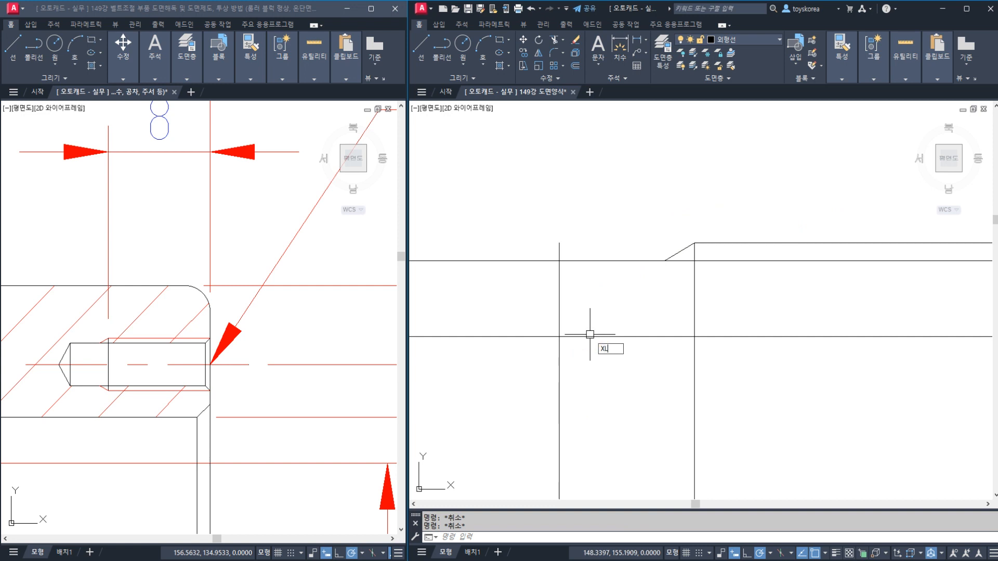
key(Return)
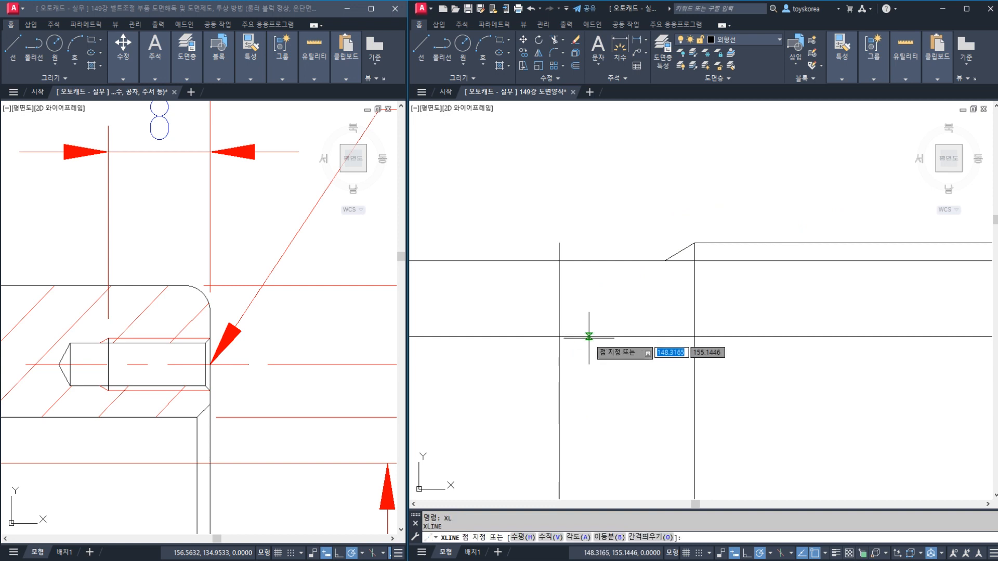
text(a)
key(Return)
text(60)
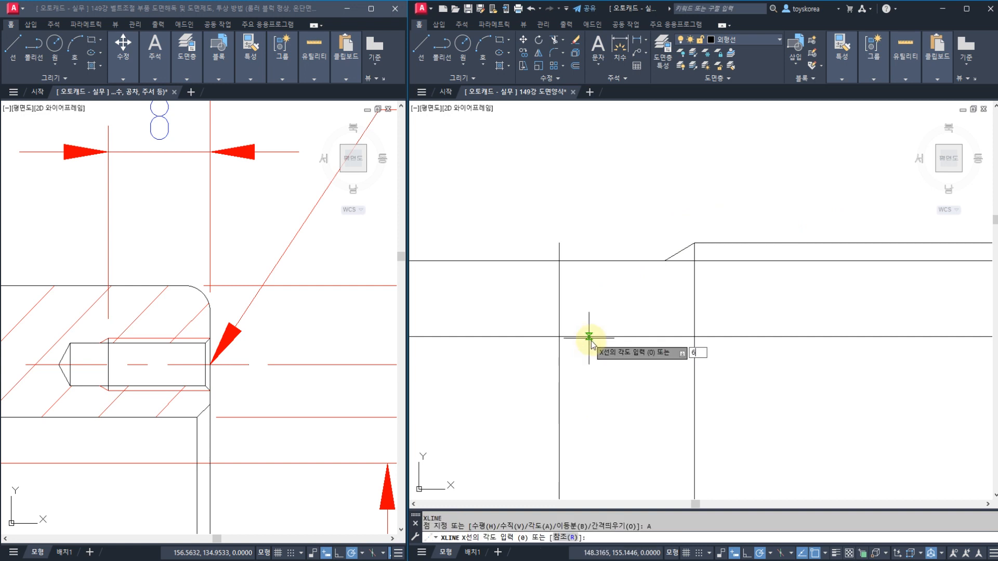
key(Return)
click(559, 262)
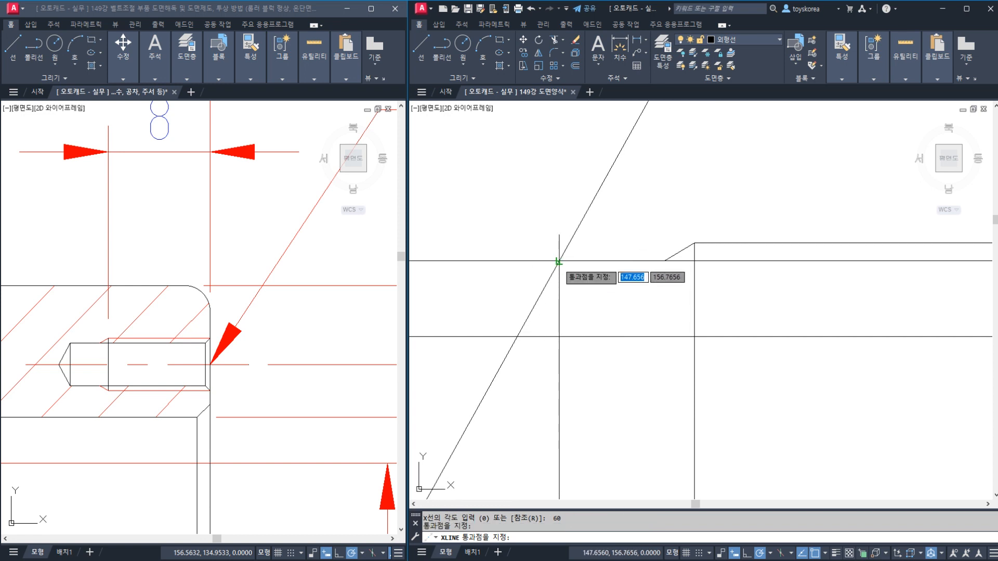
key(Escape)
Trim the minor diameter line past the drill depth line, plus the depth line and 60° line above that corner
text(tr)
key(Return)
click(574, 280)
click(549, 251)
key(Return)
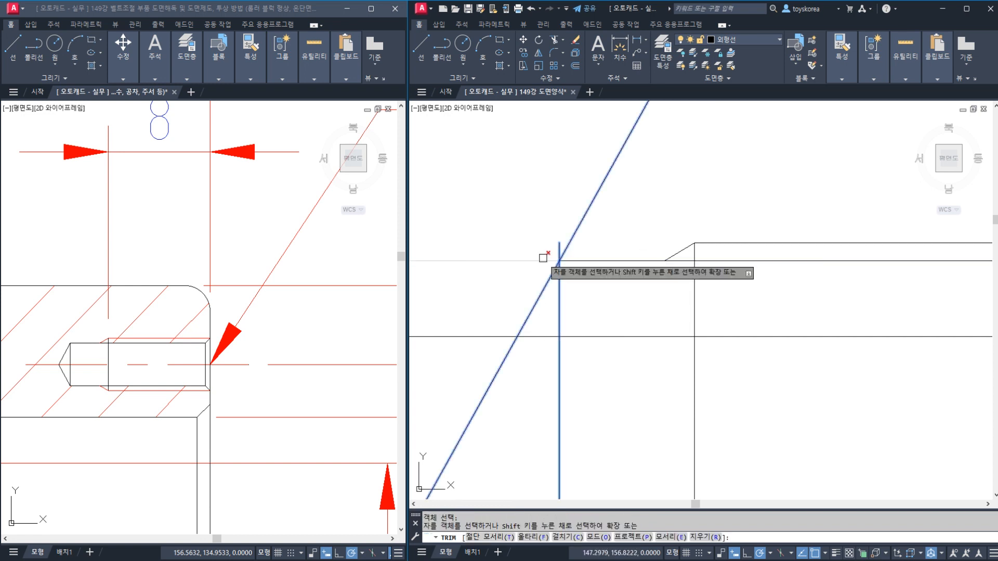
click(551, 260)
click(558, 252)
click(567, 247)
key(space)
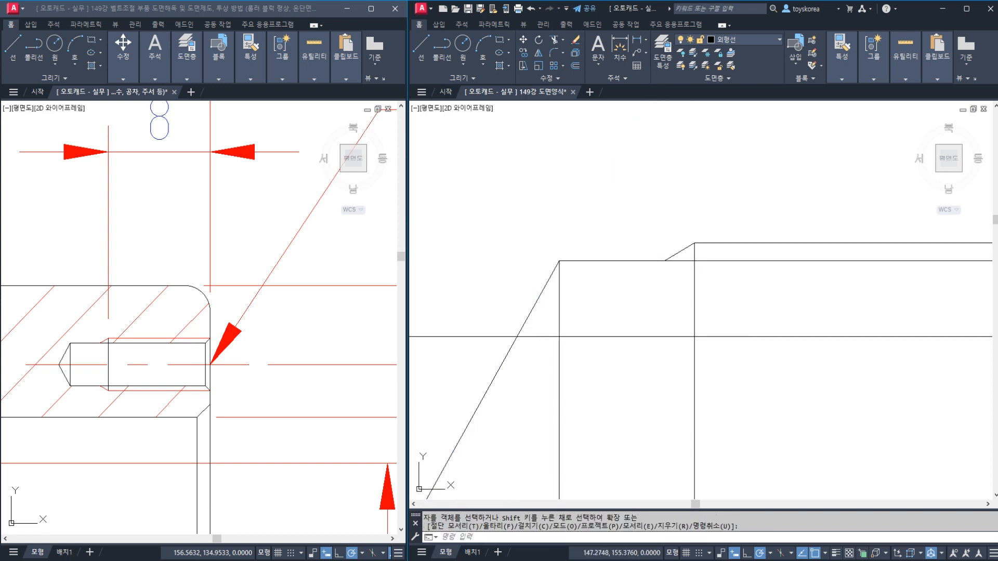
Trim the 60° drill tip line where it extends below the hole's horizontal centerline
key(space)
click(541, 335)
key(space)
click(511, 347)
key(Escape)
scroll(529, 338, down, 2)
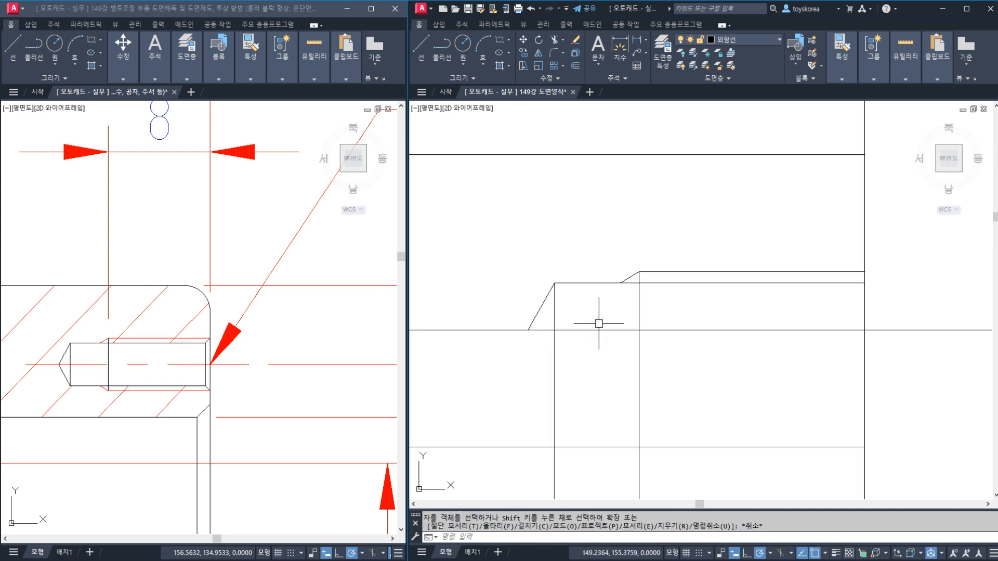
Move the thread's outer line and its short 30° runout line to the red thin-line layer
middle_drag(596, 318, 557, 318)
click(606, 284)
scroll(586, 297, up, 2)
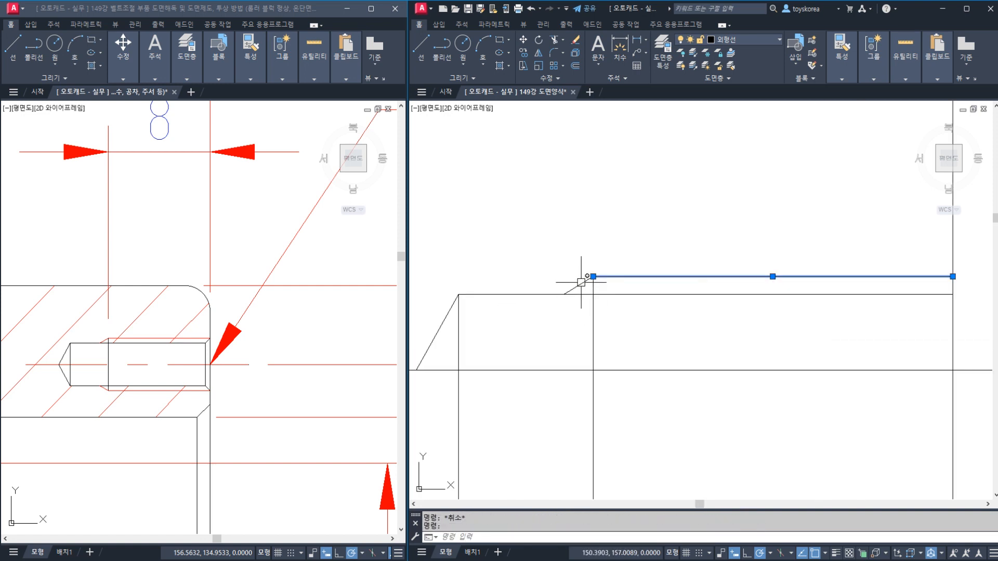
click(582, 283)
click(751, 44)
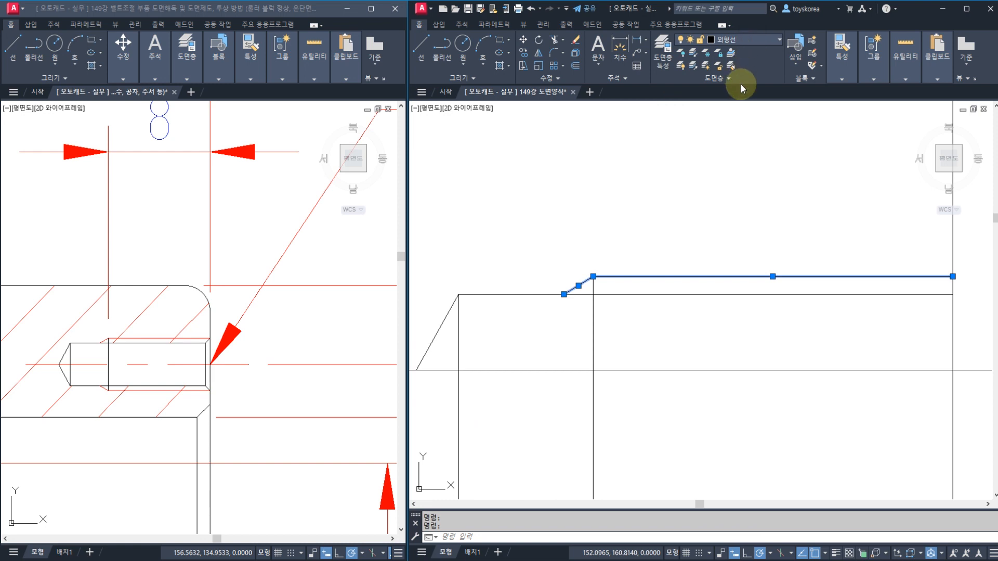
click(734, 84)
key(Escape)
scroll(671, 301, down, 2)
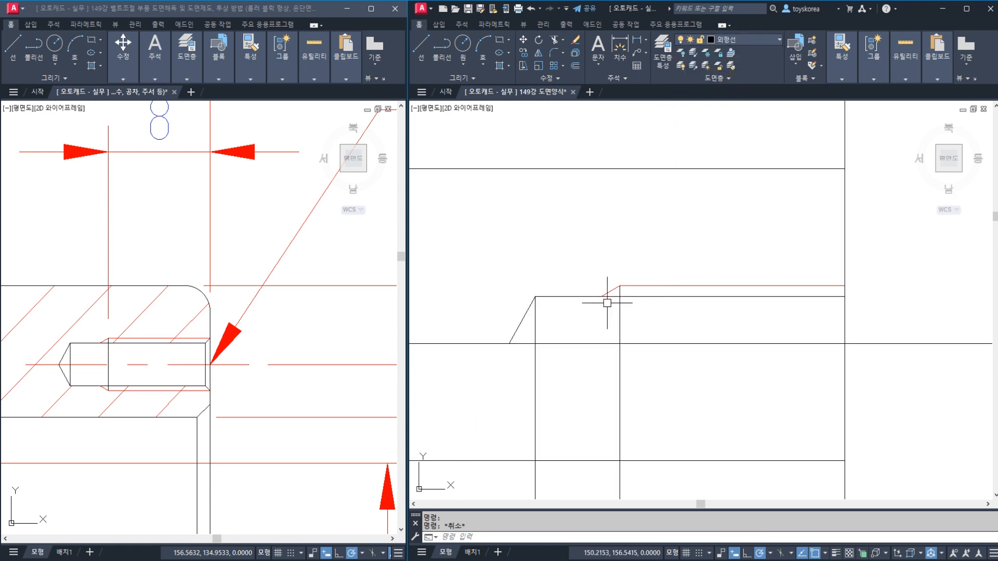
click(472, 261)
click(852, 379)
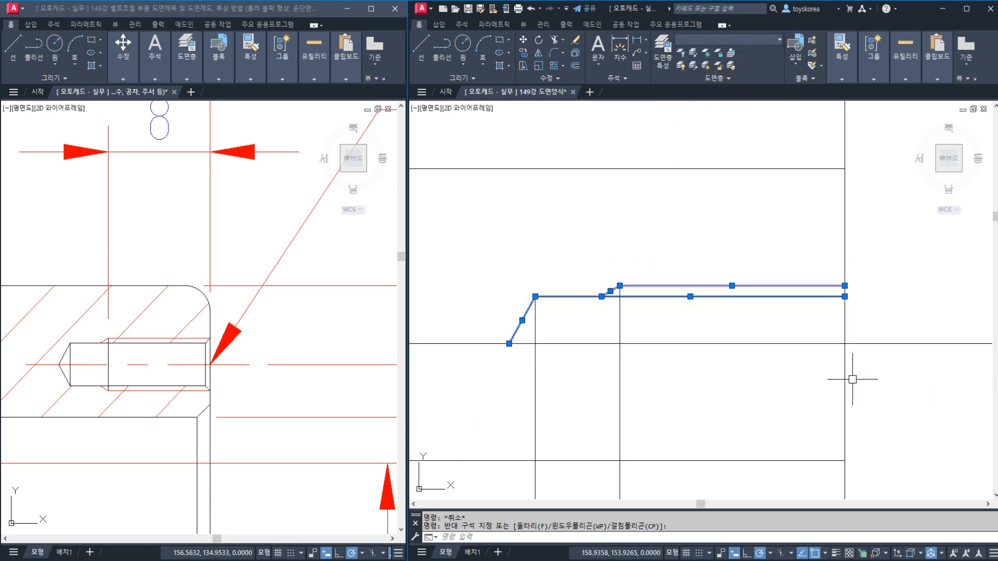
key(Escape)
click(759, 330)
key(Escape)
Draw a 45° construction line through the intersection of the thread's outer line and the block's vertical end face line
click(323, 380)
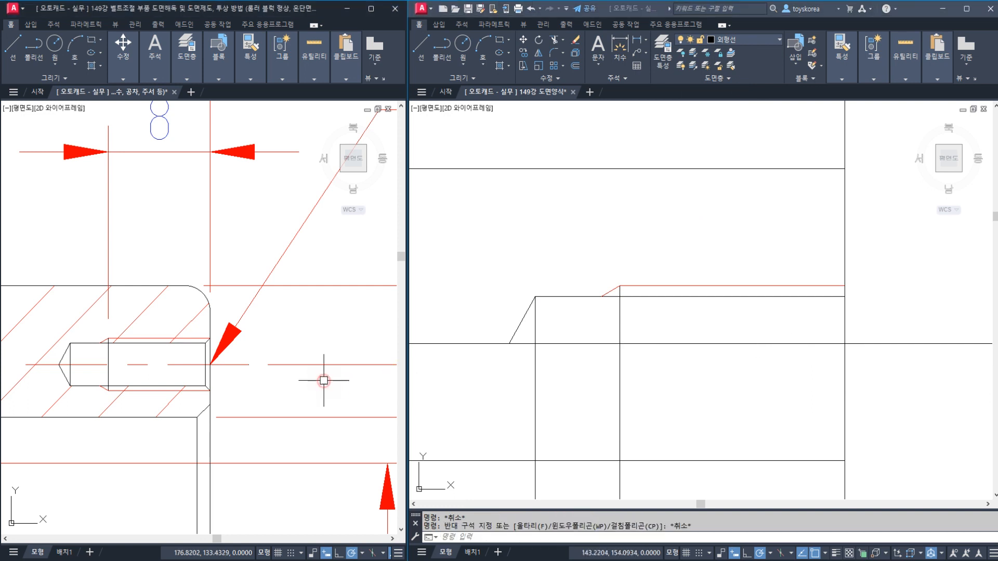
scroll(200, 354, up, 2)
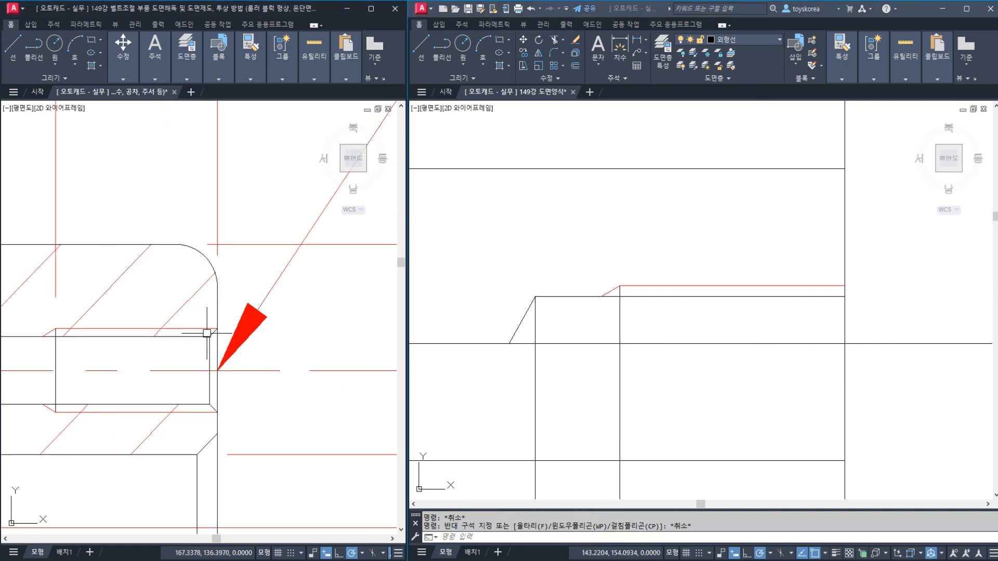
click(779, 338)
key(Escape)
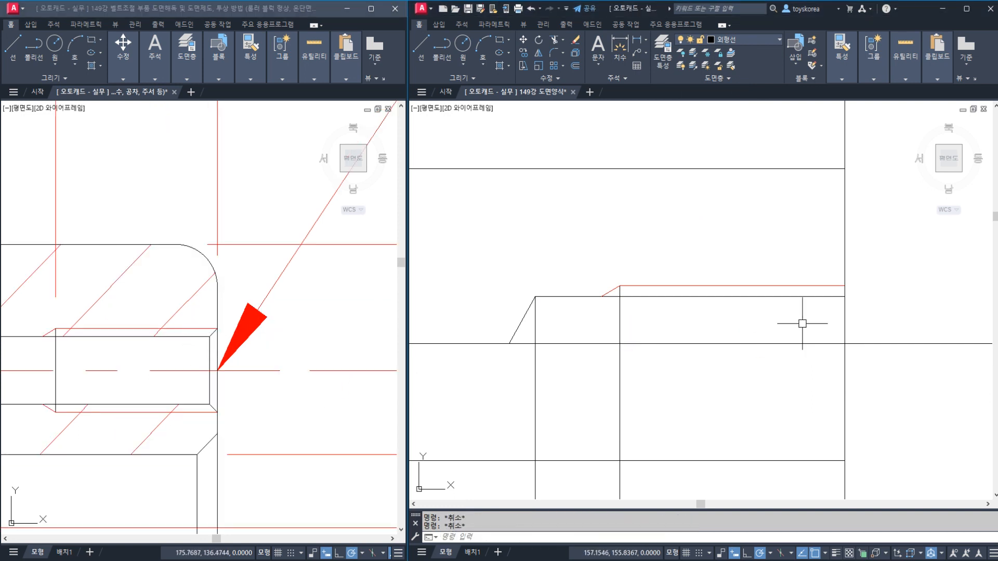
middle_drag(802, 322, 764, 319)
text(XL)
key(Return)
text(A)
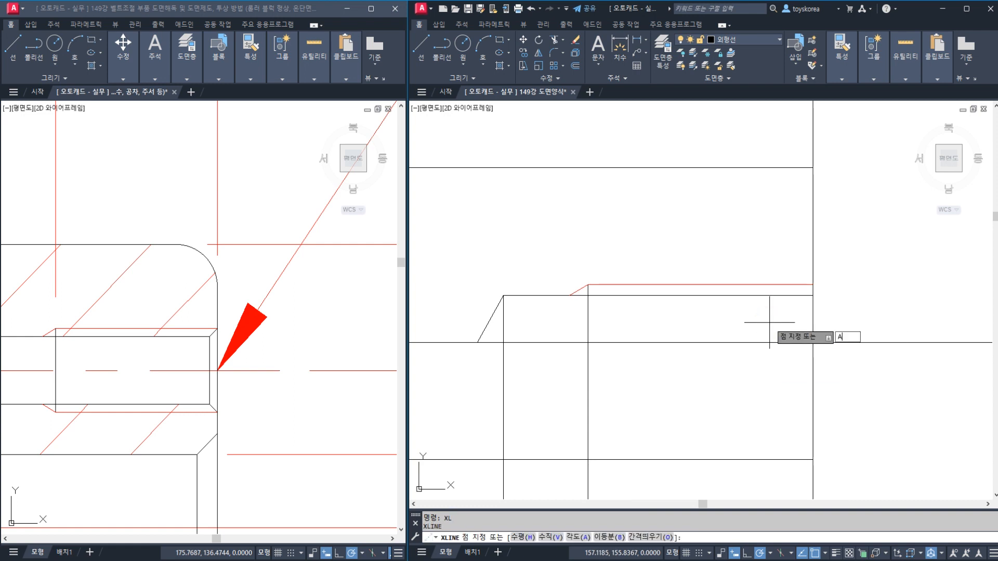
key(Return)
text(45)
key(Return)
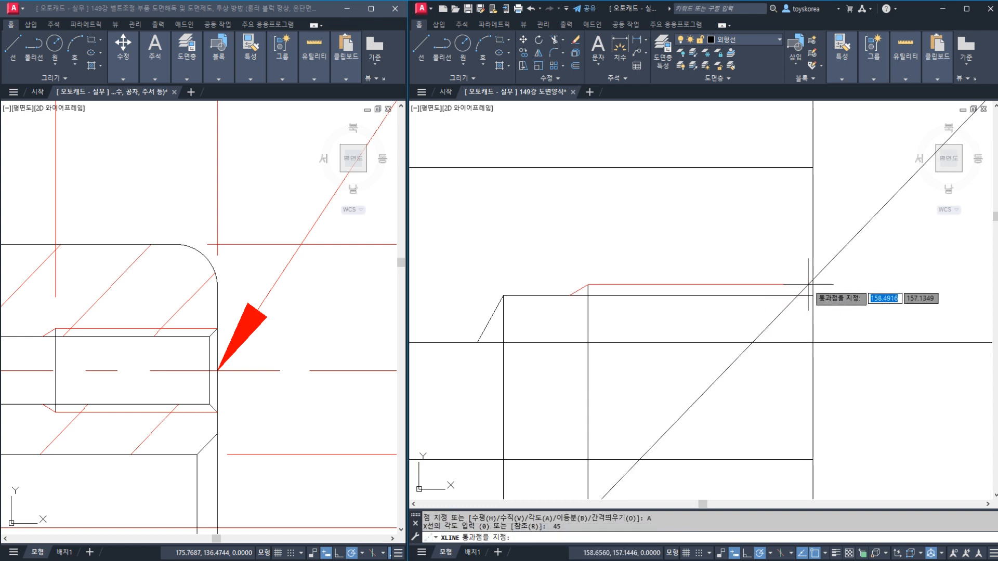
click(811, 291)
key(Escape)
Trim the 45° line and the minor diameter line's outer end into a chamfer at the hole's mouth, and save the drawing
text(tr)
key(Return)
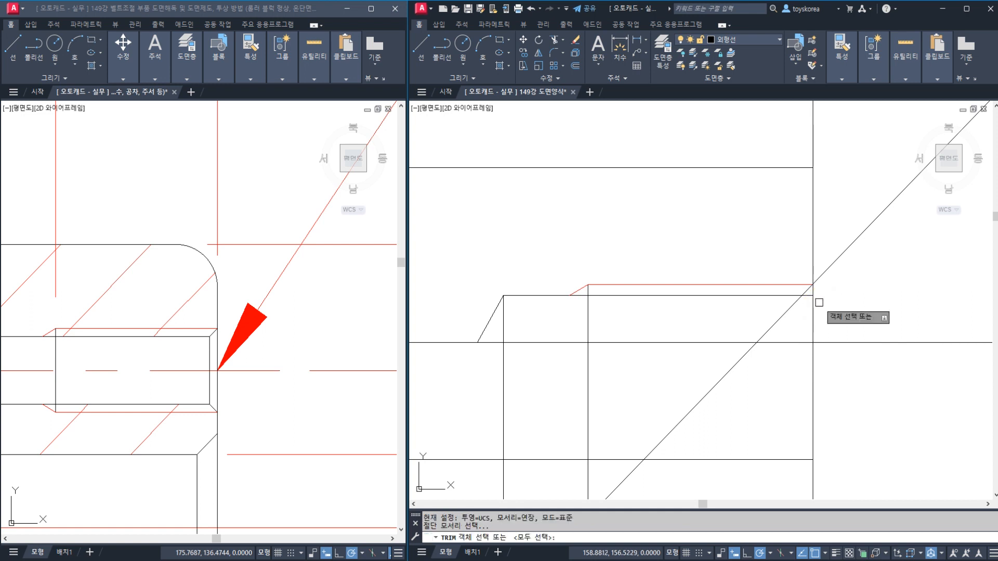
key(Return)
click(792, 306)
click(822, 274)
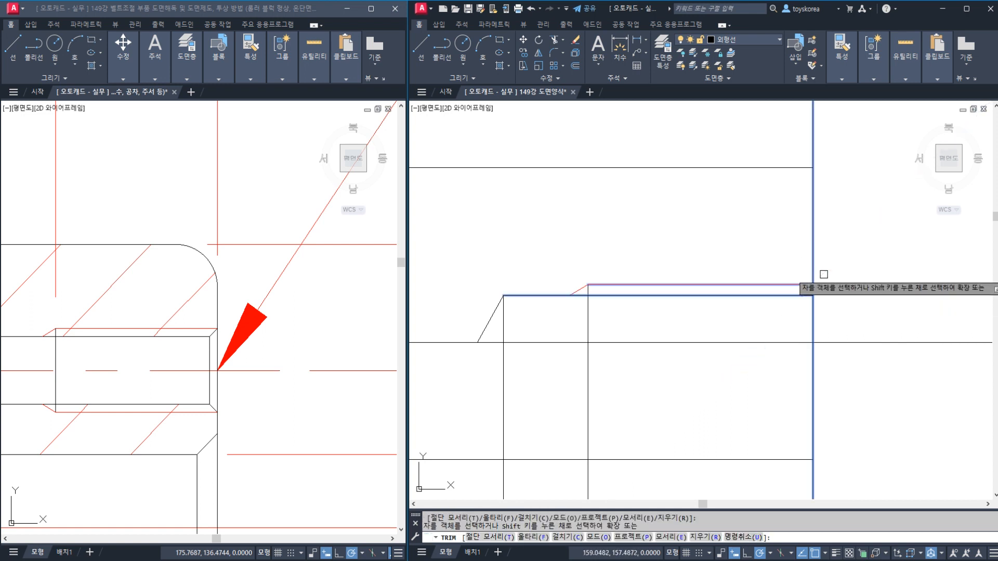
scroll(808, 299, up, 4)
key(Escape)
scroll(800, 291, down, 2)
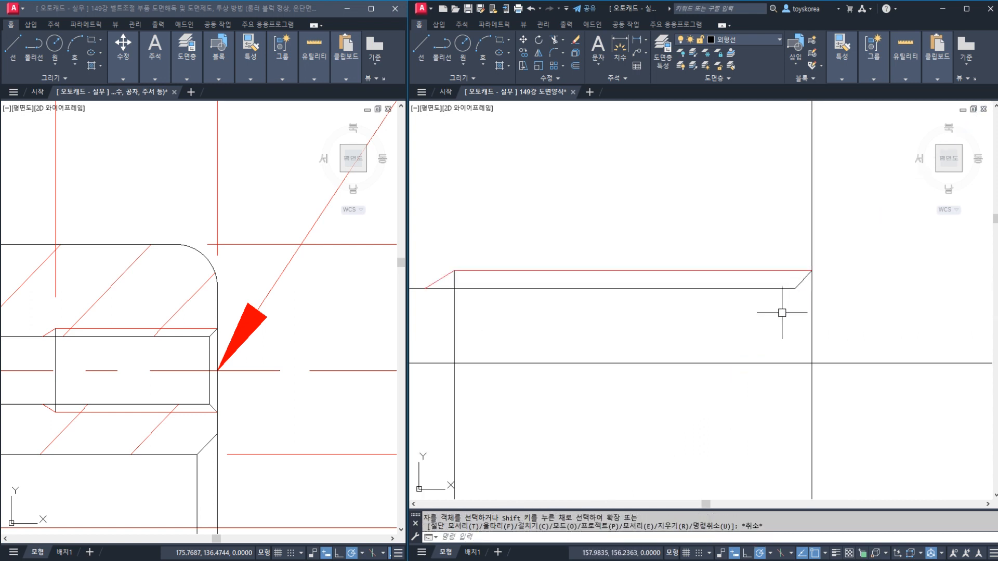
key(ctrl+s)
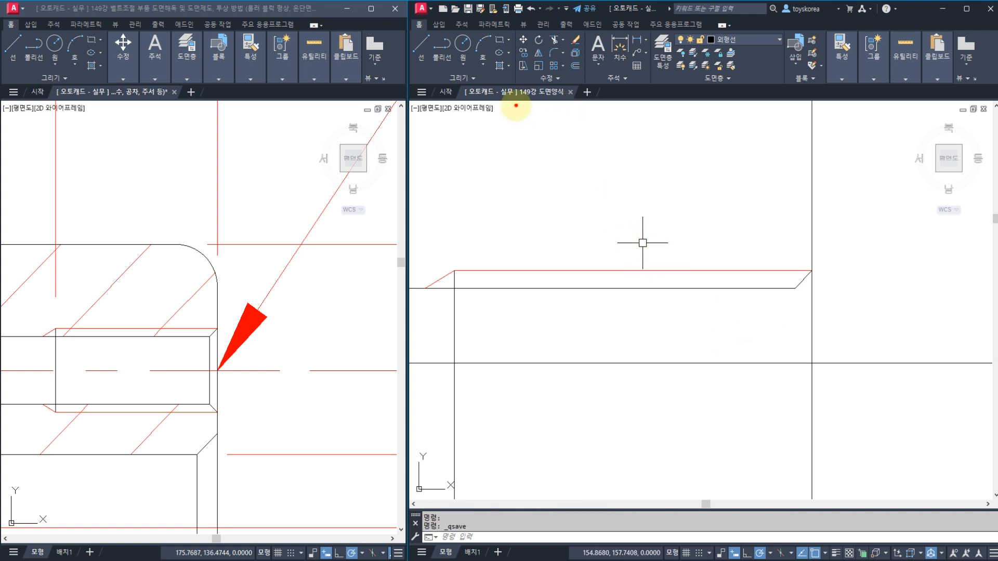
mouse_move(514, 104)
mouse_down()
mouse_move(505, 86)
mouse_move(515, 106)
mouse_up()
mouse_move(521, 164)
mouse_down()
mouse_move(568, 200)
mouse_move(546, 223)
mouse_move(597, 213)
mouse_move(597, 228)
mouse_up()
mouse_move(621, 120)
mouse_down()
mouse_move(635, 107)
mouse_move(630, 147)
mouse_up()
drag(654, 99, 630, 155)
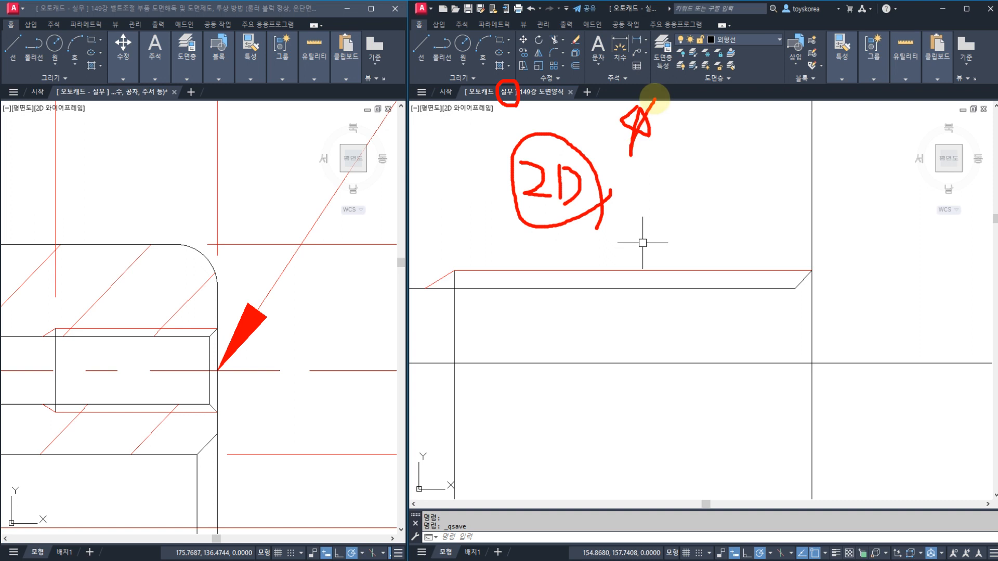
mouse_move(608, 194)
mouse_down()
mouse_move(672, 193)
mouse_move(673, 204)
mouse_up()
drag(737, 165, 734, 223)
mouse_move(748, 198)
mouse_down()
mouse_move(778, 196)
mouse_move(815, 217)
mouse_move(796, 214)
mouse_up()
drag(805, 167, 880, 199)
mouse_move(893, 162)
mouse_down()
mouse_move(893, 200)
mouse_move(904, 182)
mouse_move(891, 212)
mouse_up()
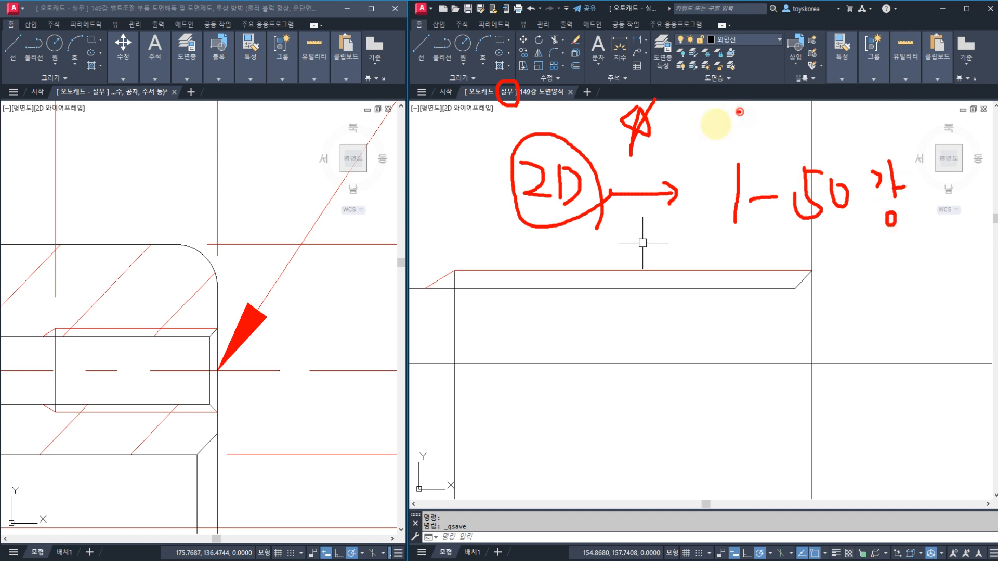
mouse_move(718, 107)
mouse_down()
mouse_move(735, 132)
mouse_move(716, 126)
mouse_up()
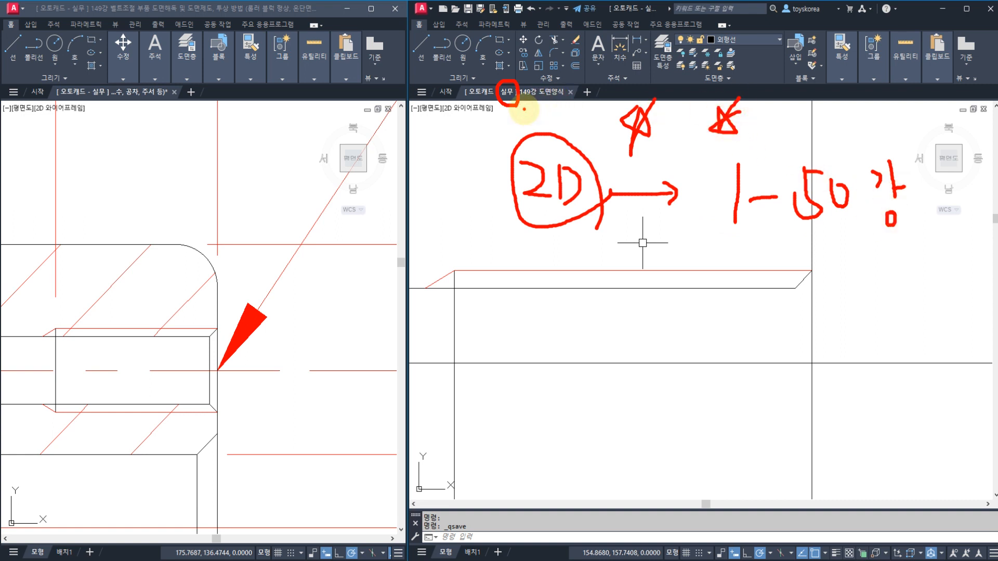
mouse_move(502, 84)
mouse_down()
mouse_move(559, 63)
mouse_move(554, 71)
mouse_up()
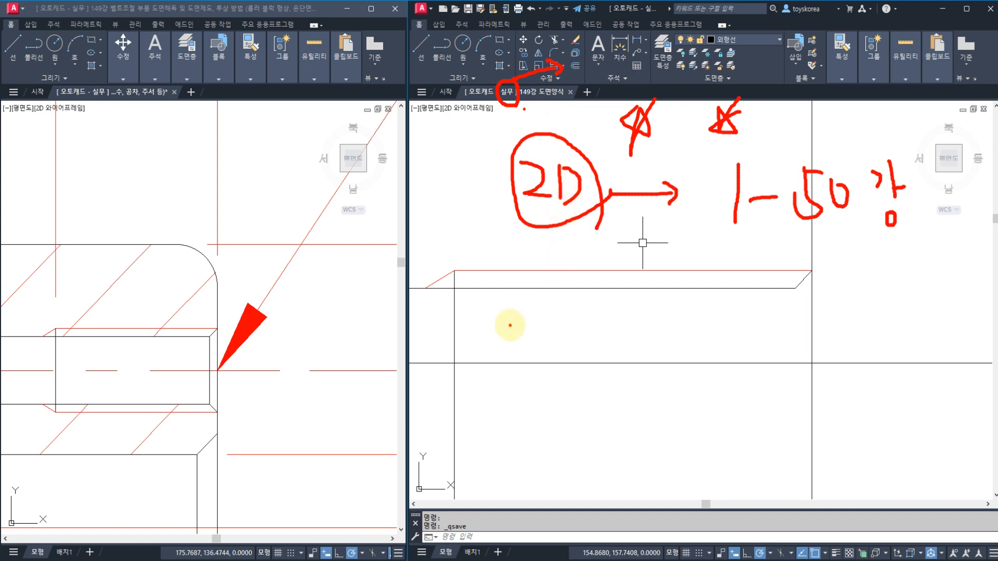
mouse_move(473, 319)
mouse_down()
mouse_move(490, 232)
mouse_move(781, 323)
mouse_move(539, 339)
mouse_up()
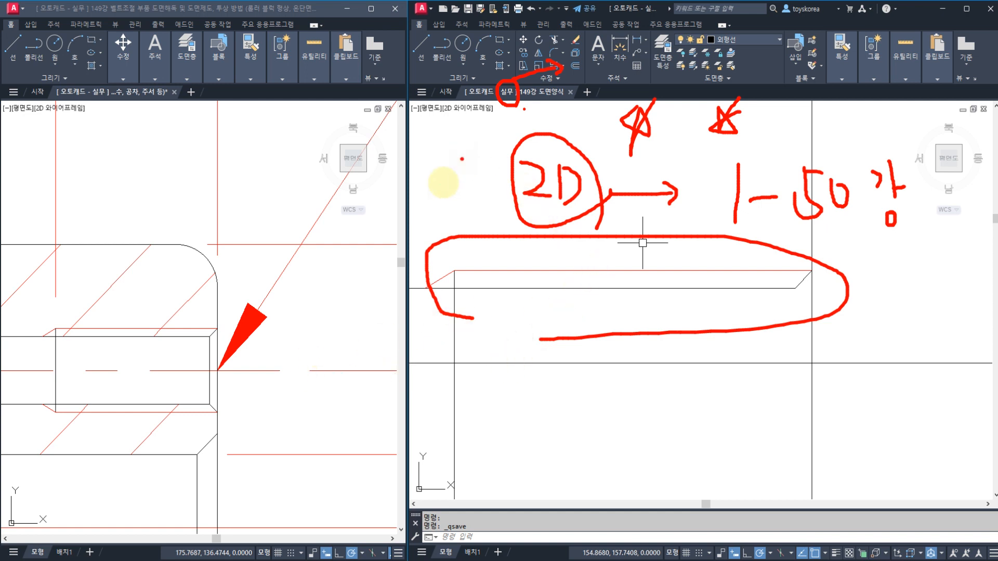
drag(429, 168, 475, 214)
mouse_move(462, 159)
mouse_down()
mouse_move(431, 199)
mouse_move(493, 191)
mouse_move(485, 214)
mouse_up()
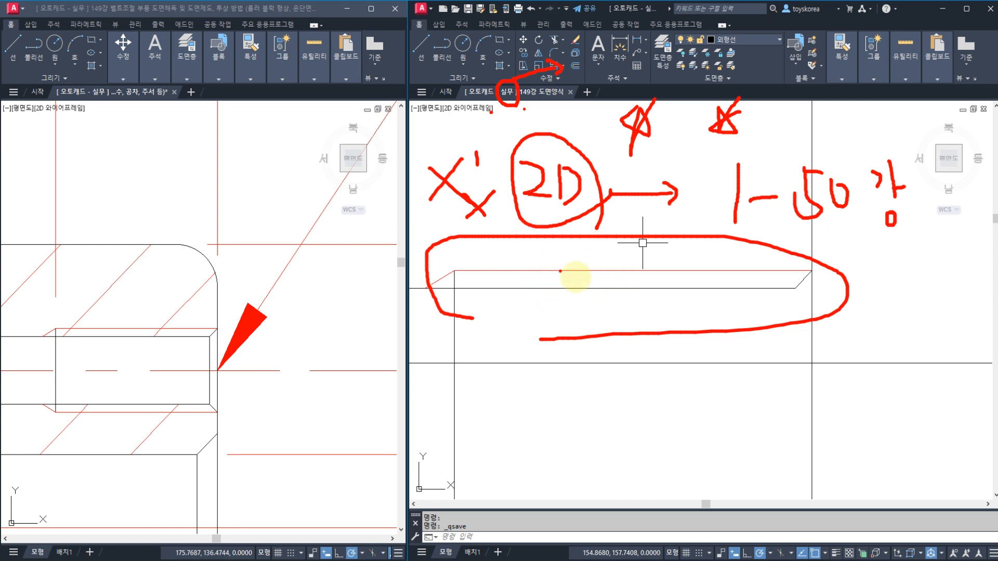
Mirror the tapped hole's upper half profile, thread lines and drill tip included, about the hole's horizontal centre line
key(Escape)
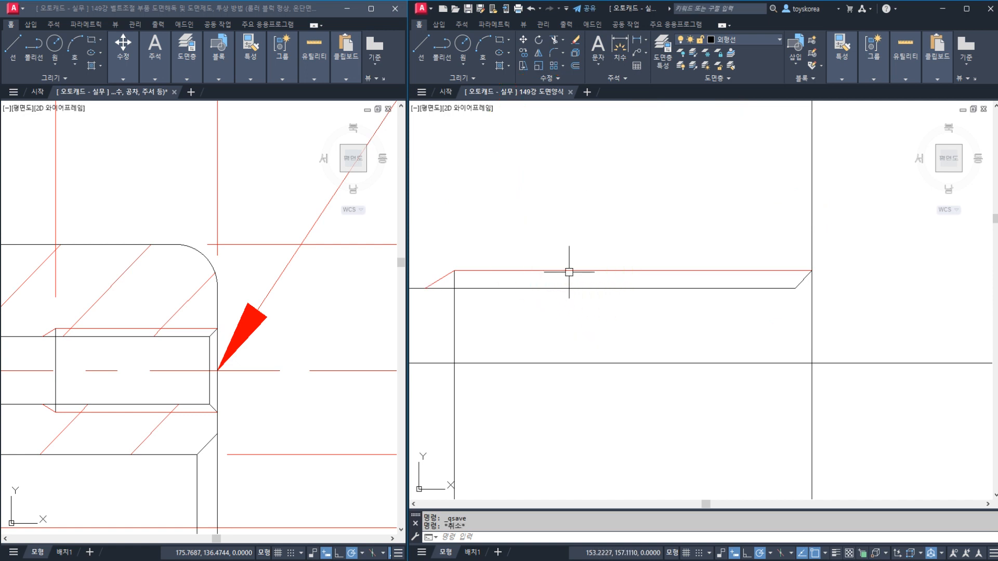
scroll(569, 272, down, 3)
click(452, 238)
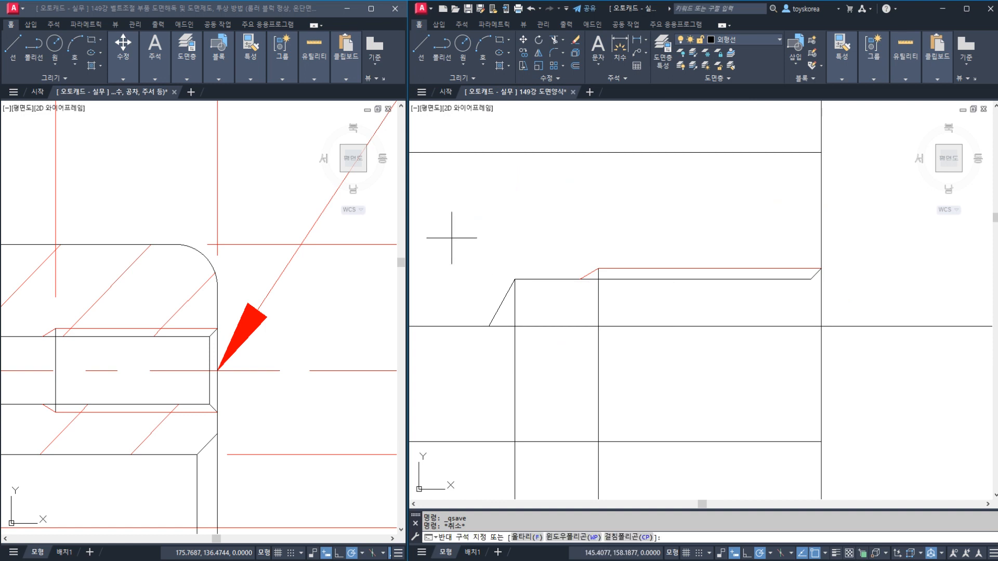
click(832, 345)
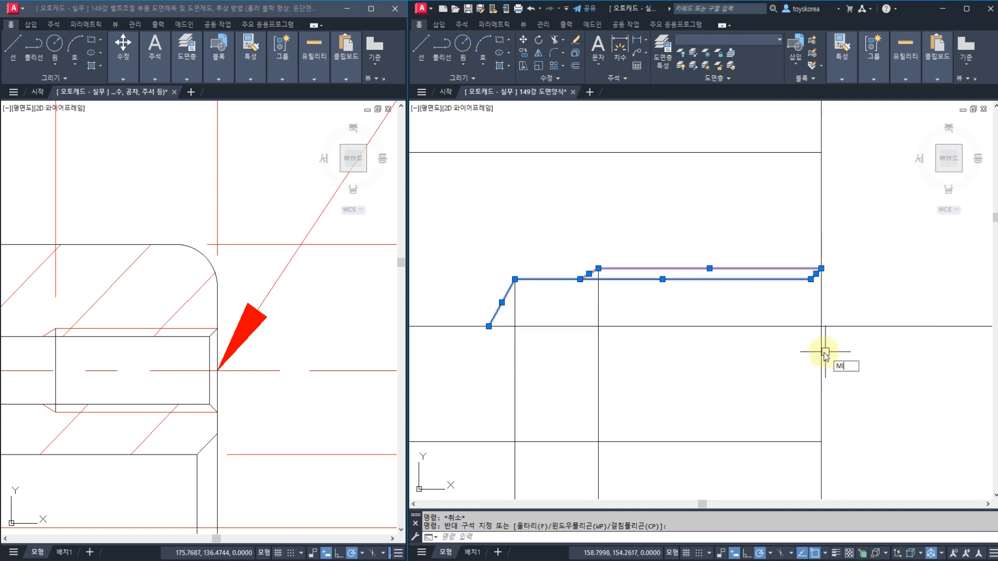
text(MI)
key(Return)
click(821, 327)
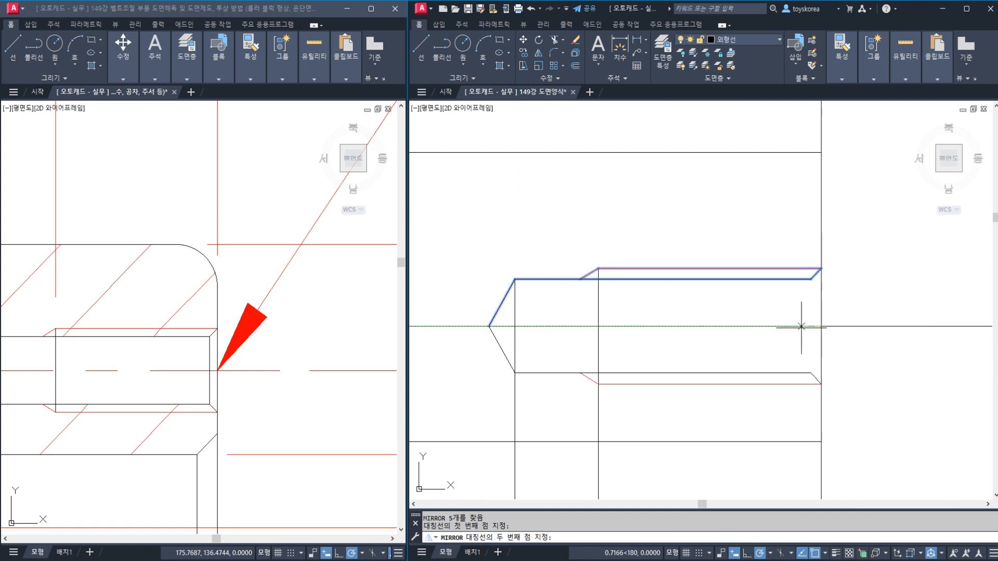
click(597, 327)
key(Return)
Trim the drill-end and thread-end vertical lines where they extend below the mirrored half of the tapped hole
text(TR)
key(Return)
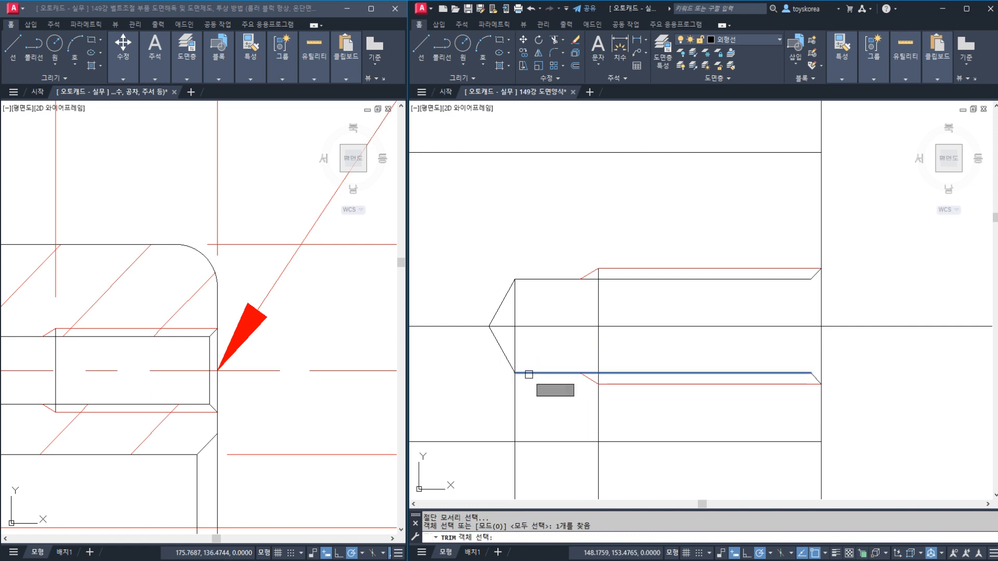
key(Return)
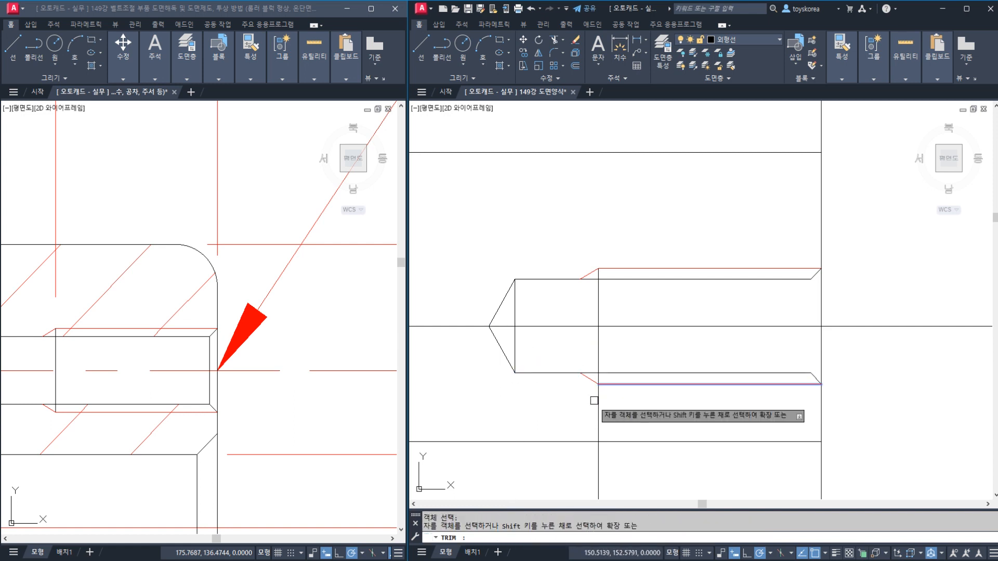
click(597, 401)
key(Escape)
key(Escape)
Draw a vertical line joining the two inner chamfer corners at the mouth of the tapped hole
middle_drag(770, 337, 741, 334)
text(L)
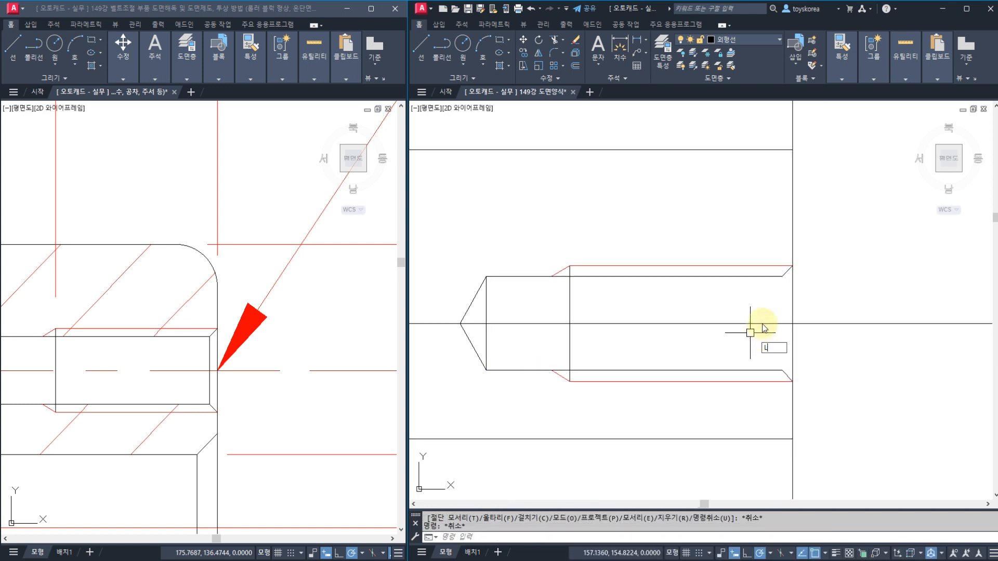
key(Return)
click(780, 289)
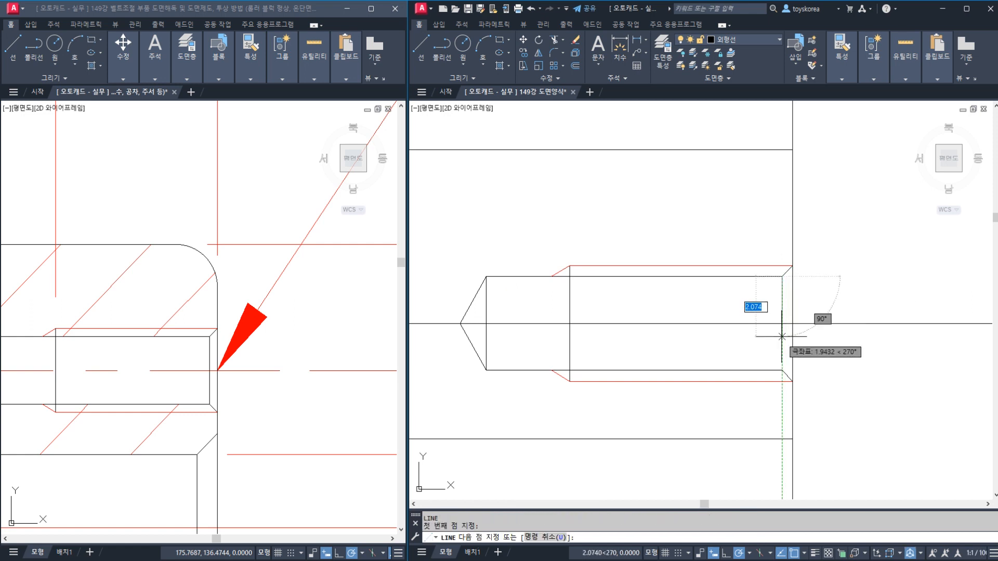
click(781, 370)
key(Escape)
scroll(627, 320, down, 2)
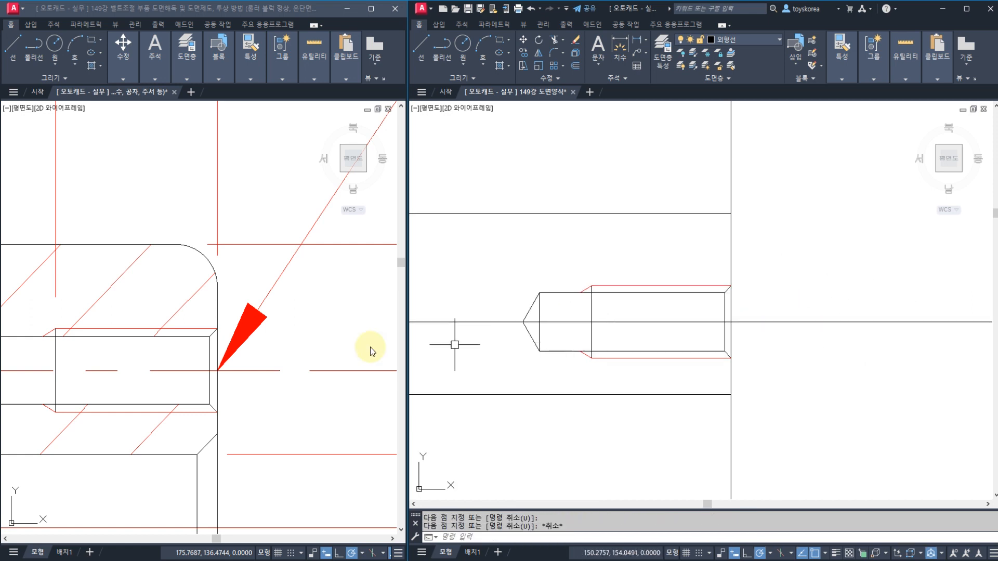
Check the full section view in the reference drawing and save the working drawing
click(307, 339)
scroll(307, 337, down, 3)
scroll(182, 208, down, 3)
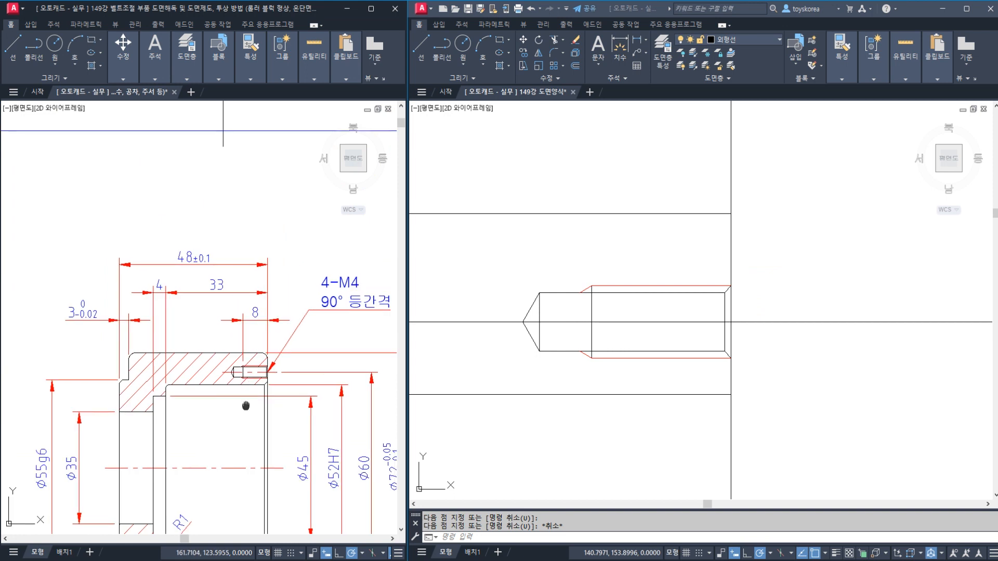
click(582, 359)
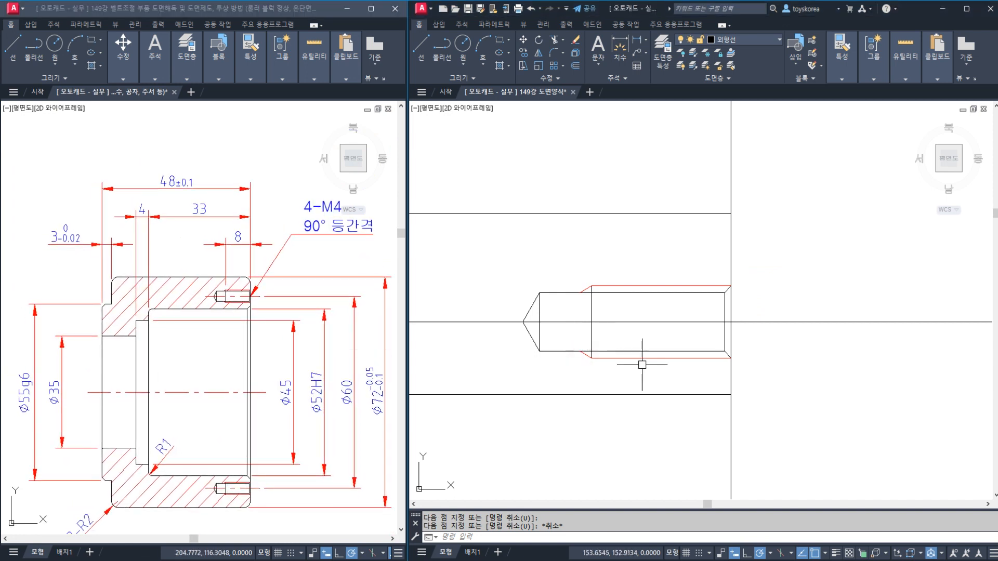
scroll(668, 341, down, 2)
key(ctrl+s)
Chamfer the outer corner of the small step at the section's left end with both distances 1
scroll(679, 342, down, 2)
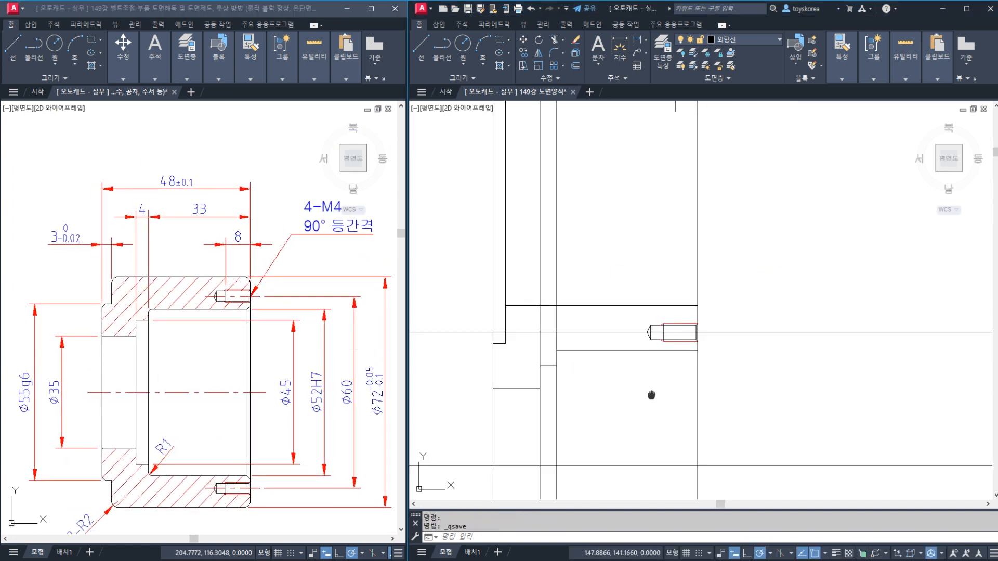
scroll(677, 325, up, 1)
mouse_move(651, 395)
middle_down()
mouse_move(678, 325)
mouse_move(723, 325)
middle_up()
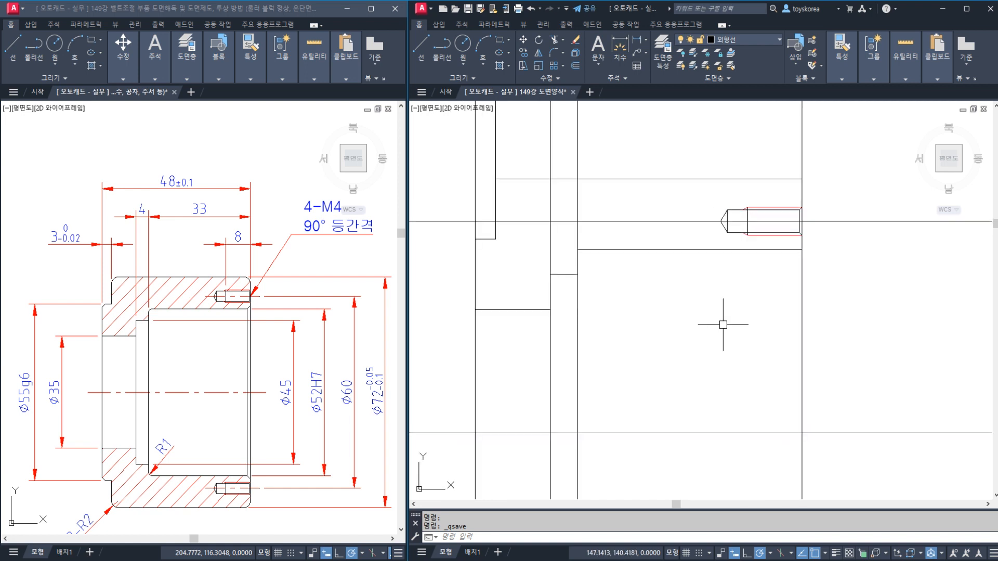
text(cha)
key(space)
text(d)
key(space)
key(space)
key(space)
click(476, 252)
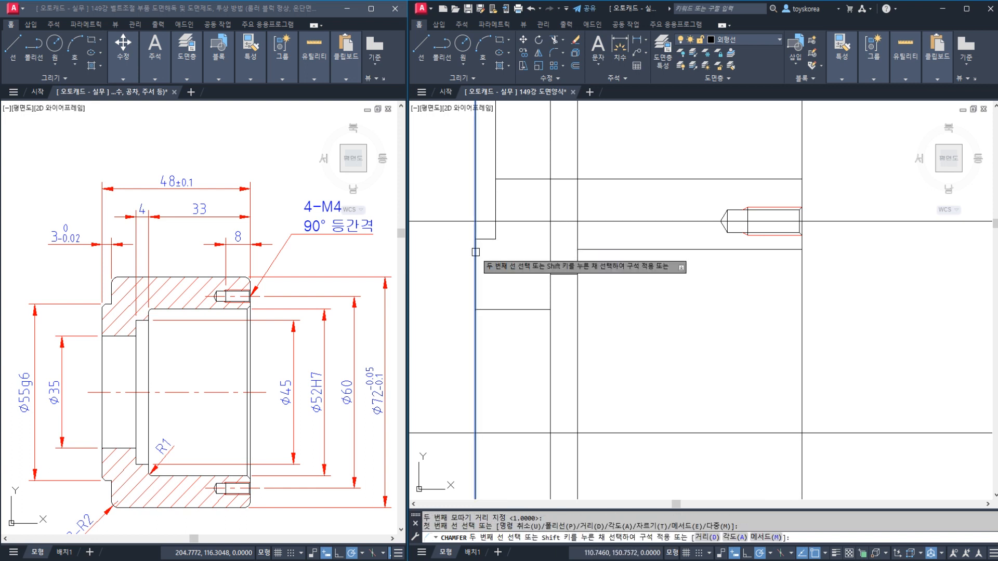
click(485, 240)
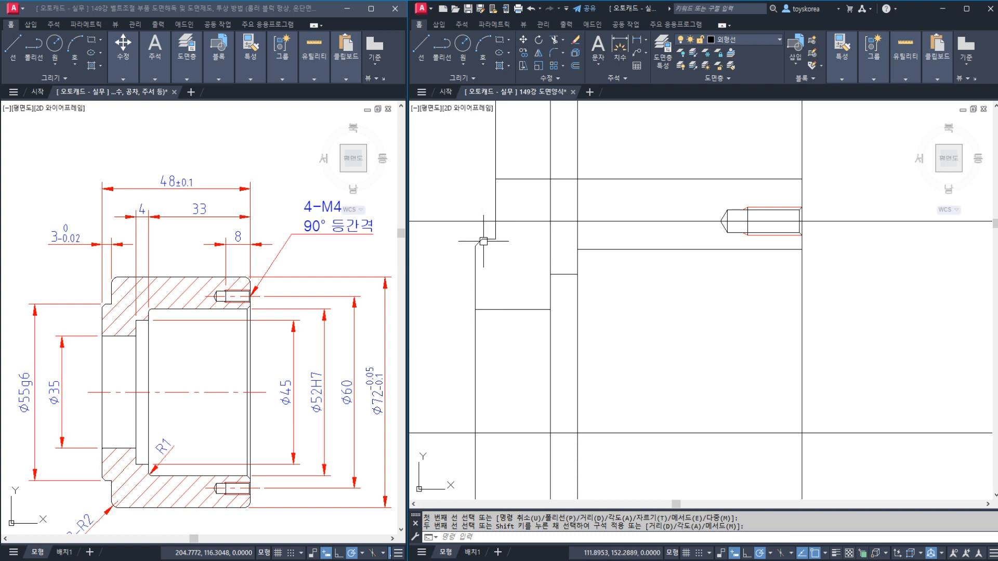
Fillet the section's upper-left outer corner with radius 2, following the 2-R2 note in the reference drawing
scroll(485, 216, up, 2)
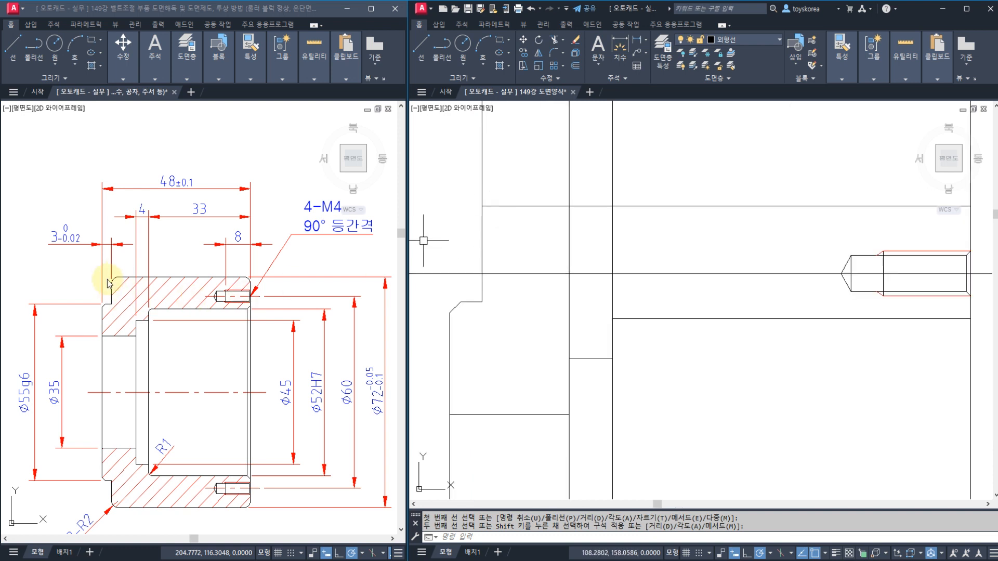
middle_drag(136, 323, 129, 308)
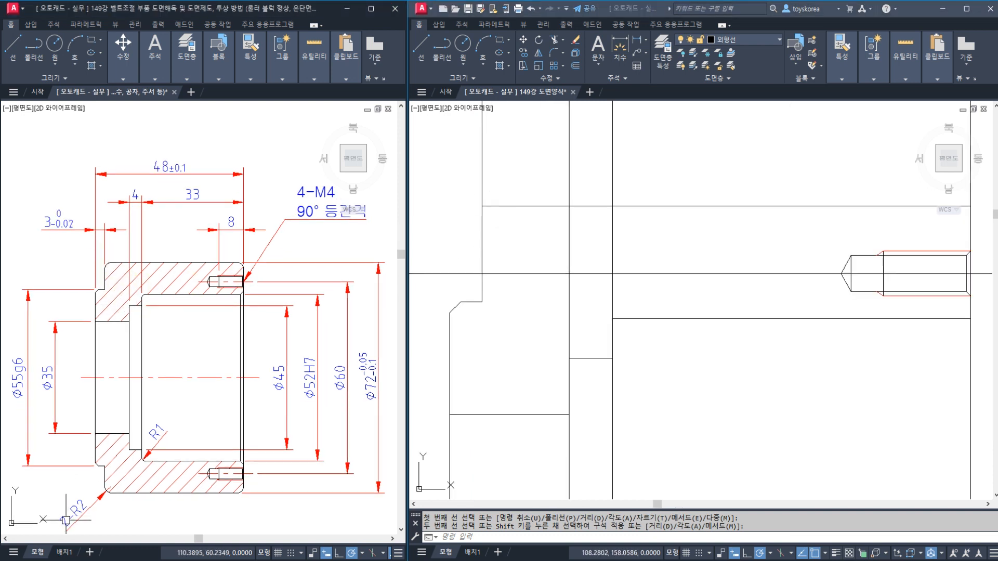
click(500, 262)
key(Escape)
key(Escape)
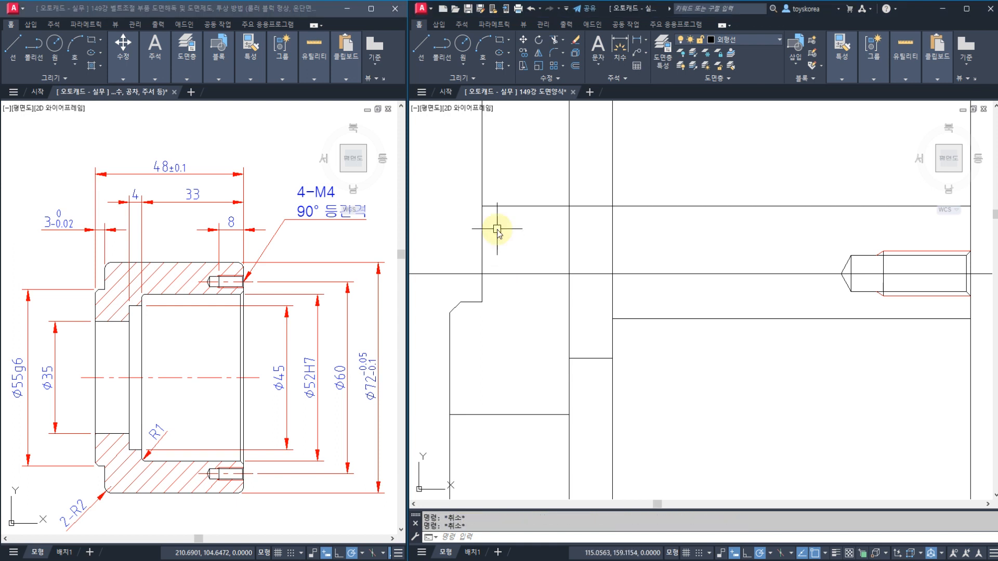
text(f)
key(Return)
text(r)
key(Return)
text(2)
key(Return)
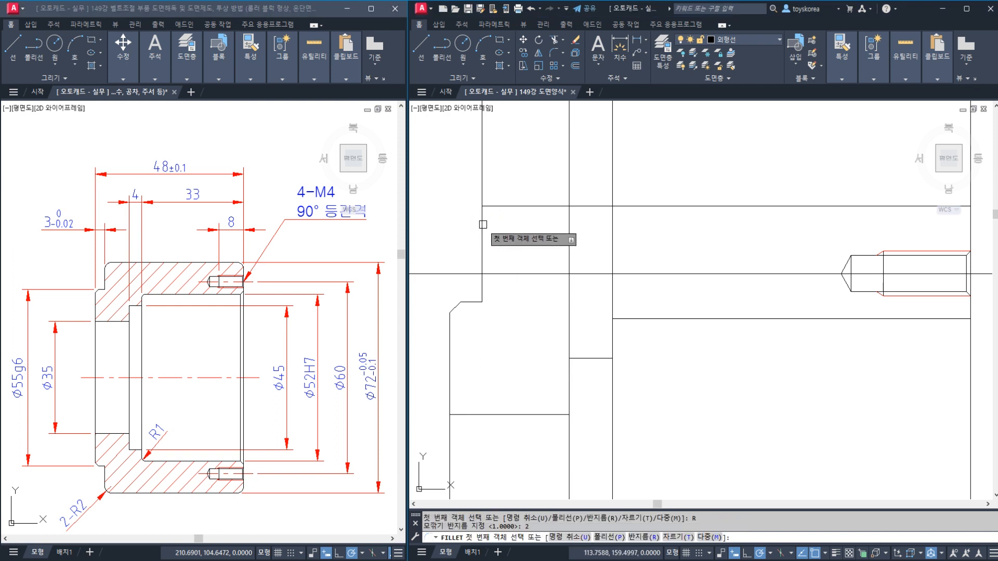
click(490, 207)
click(483, 216)
Fillet the section's upper-right outer corner with the same radius 2
scroll(507, 211, down, 1)
scroll(744, 231, down, 1)
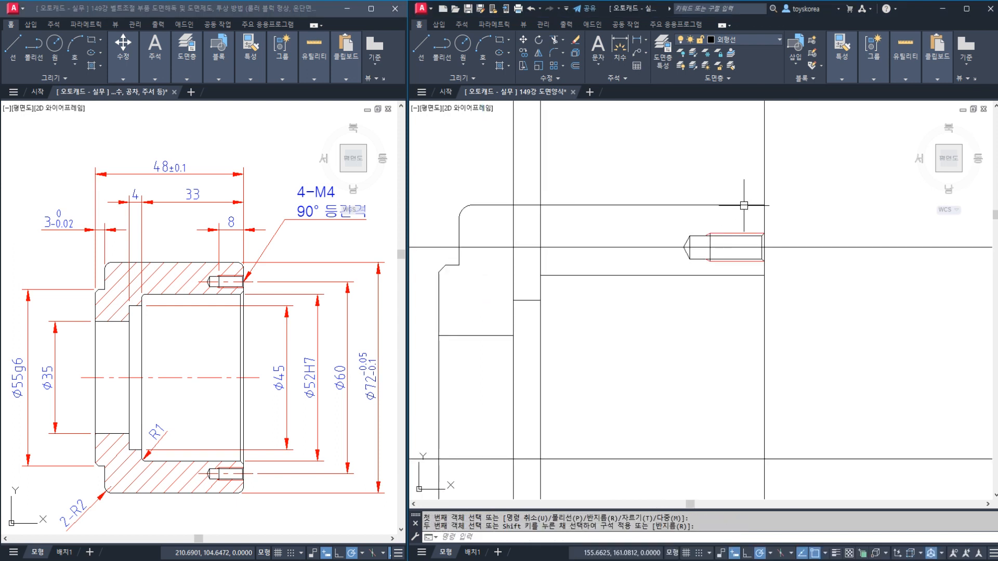
key(Return)
click(756, 205)
click(764, 215)
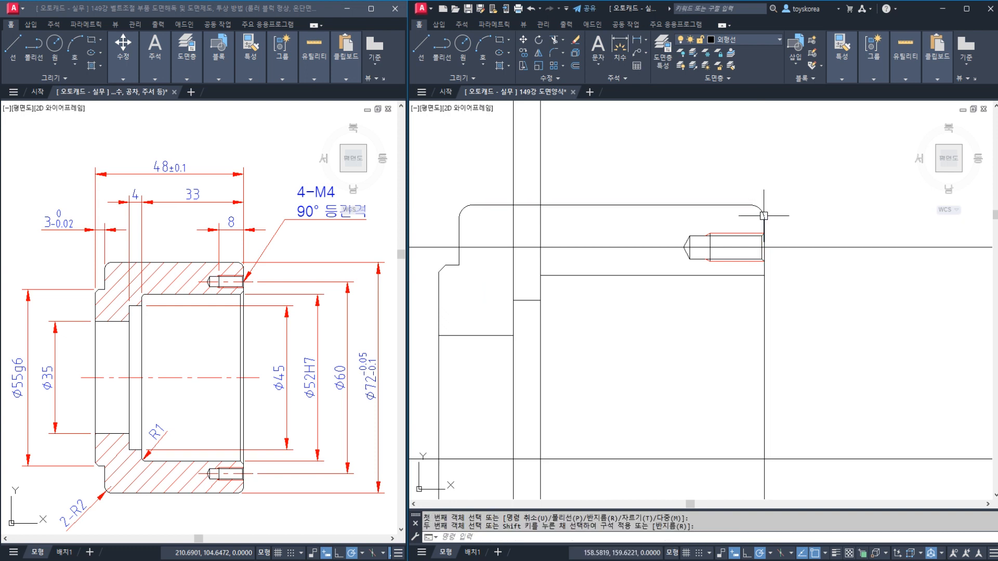
Check the radius of the upper-right corner fillet using a temporary radius dimension
text(dra)
key(Return)
click(760, 208)
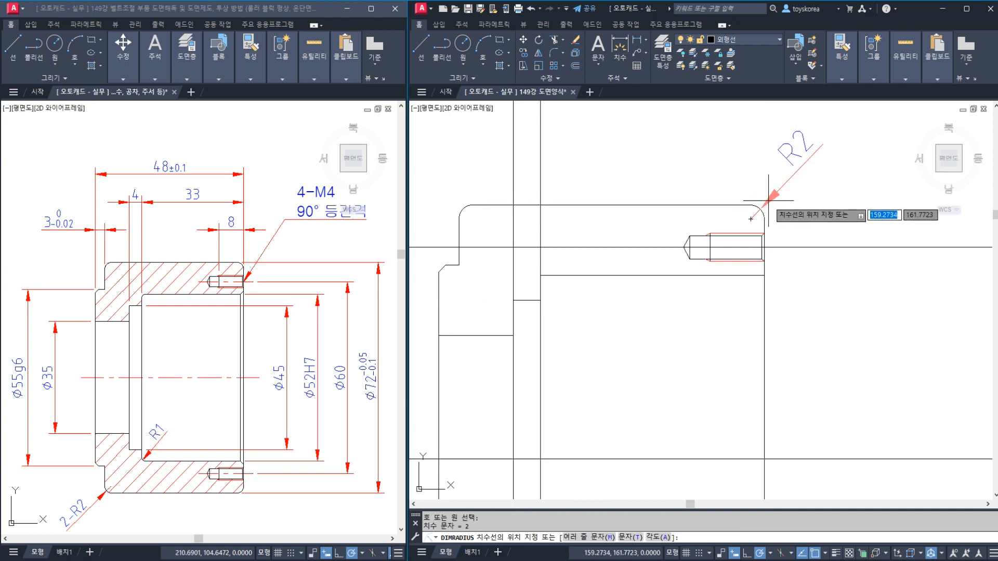
key(Escape)
key(Escape)
key(Escape)
mouse_move(758, 273)
middle_down()
mouse_move(741, 272)
mouse_move(751, 254)
middle_up()
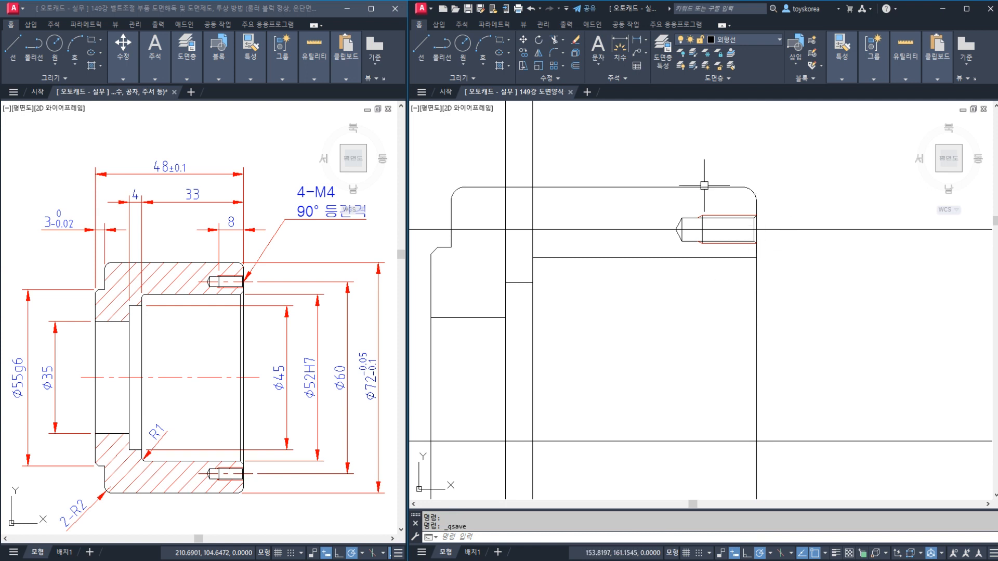
Break the horizontal construction line just beyond both ends of the tapped hole
text(br)
key(Return)
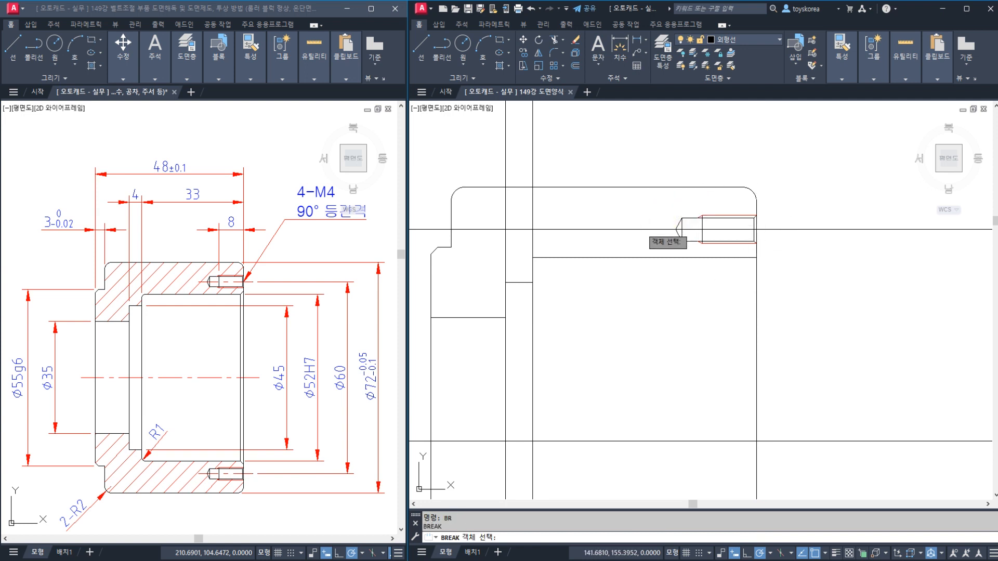
click(654, 229)
click(658, 229)
key(Return)
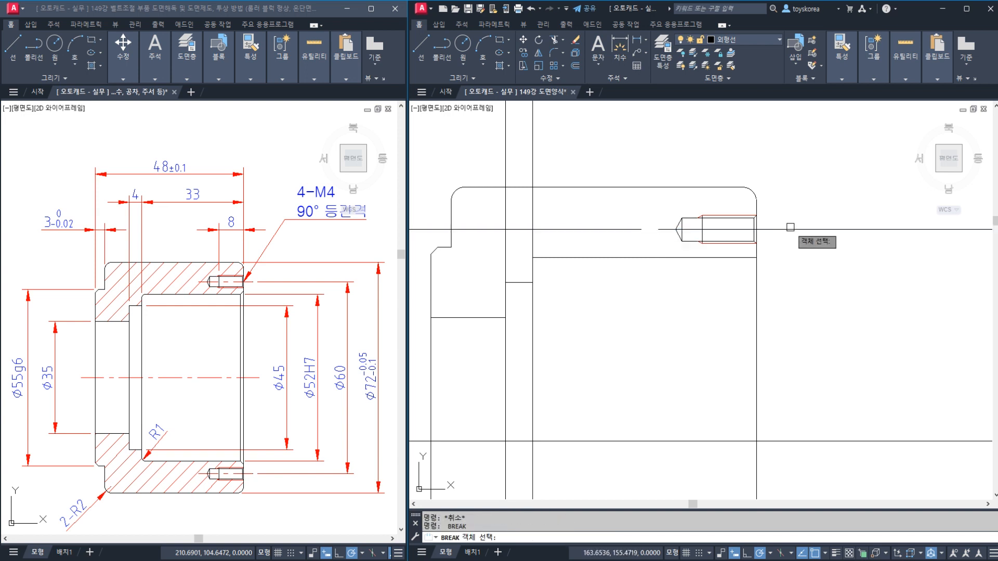
click(779, 229)
click(775, 230)
key(Escape)
key(Escape)
Delete the leftover construction line pieces on both sides of the tapped hole
click(791, 226)
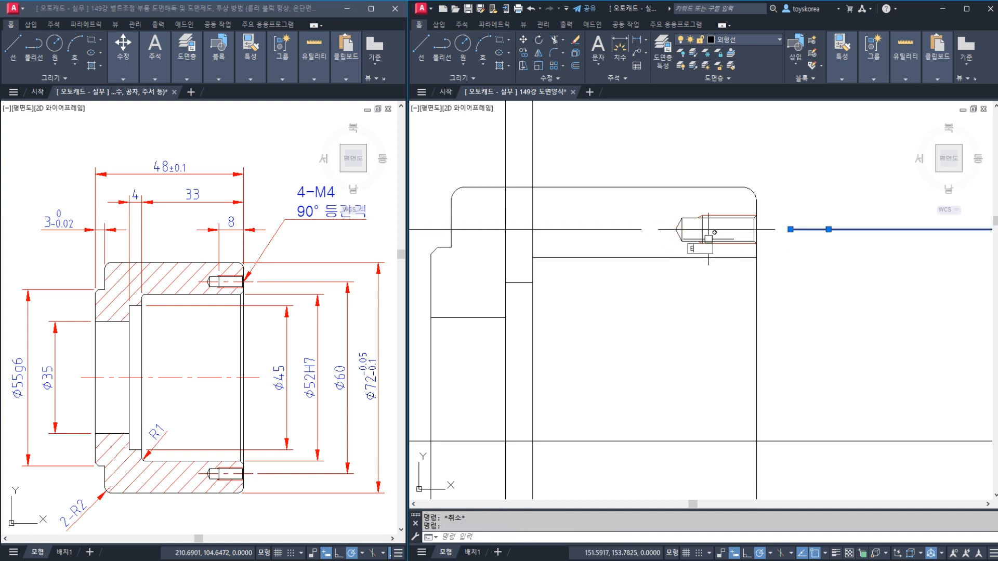
key(Delete)
click(637, 229)
key(Delete)
Move the short line along the tapped hole's axis to the 중심선 layer
click(671, 229)
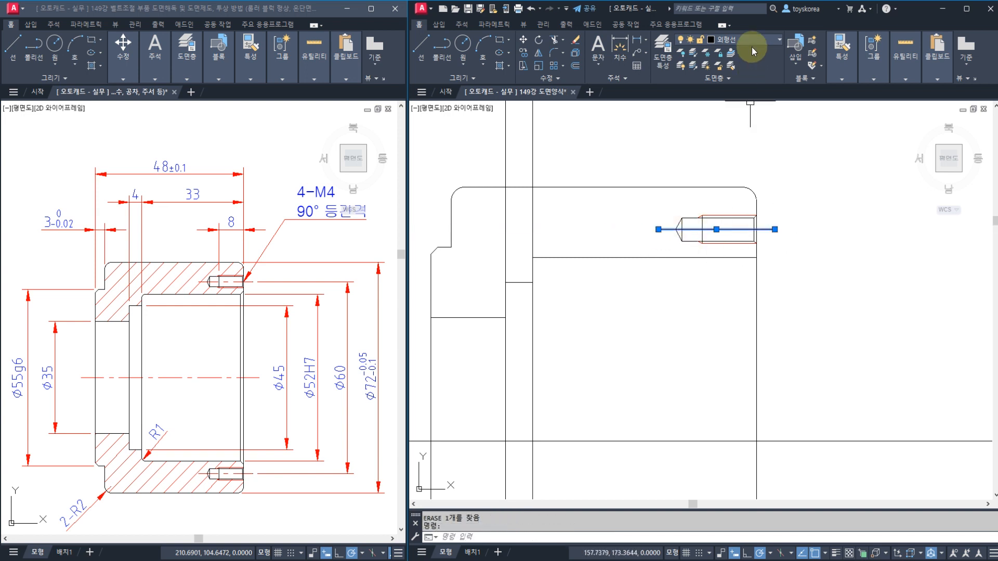
click(753, 44)
click(735, 150)
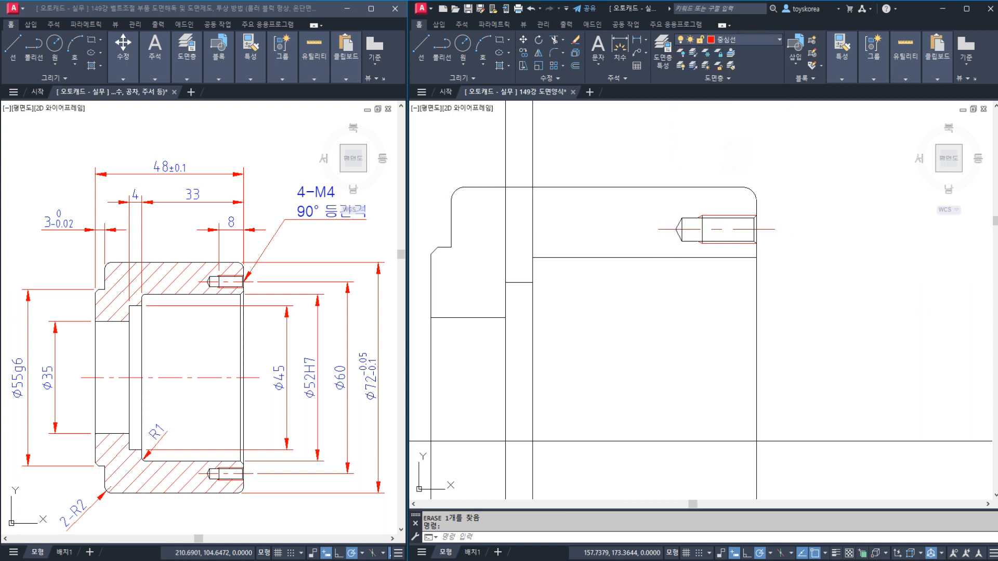
key(Escape)
key(Escape)
middle_drag(675, 274, 693, 249)
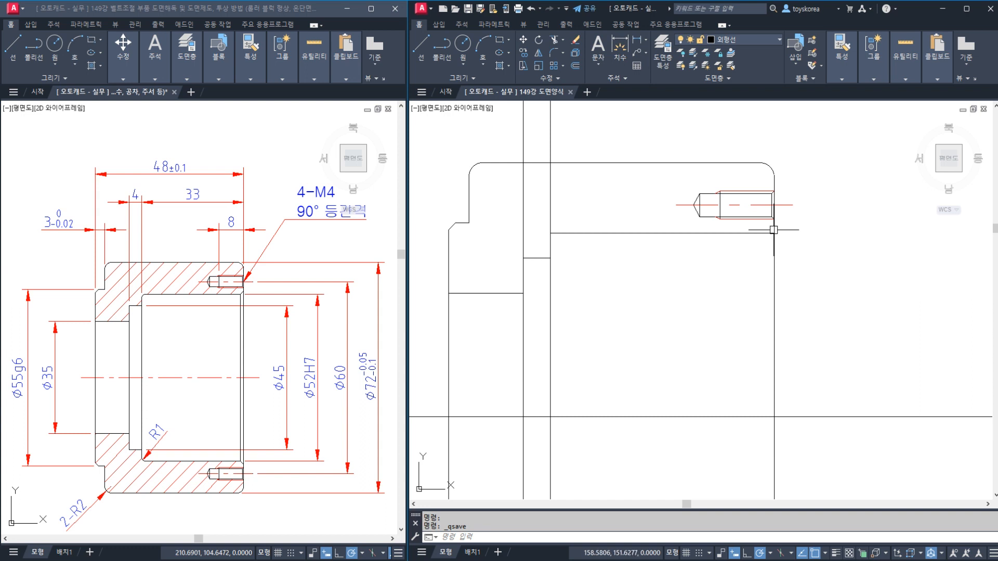
Chamfer the corner between the bore's upper edge and the right end face with both distances 1
scroll(773, 230, down, 1)
scroll(772, 234, up, 1)
text(C)
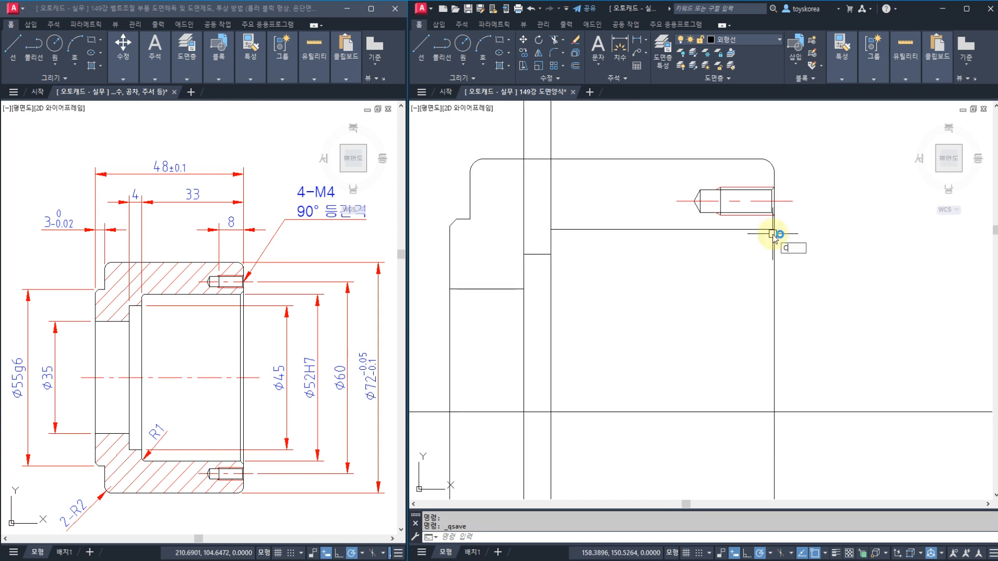
text(HA)
key(Return)
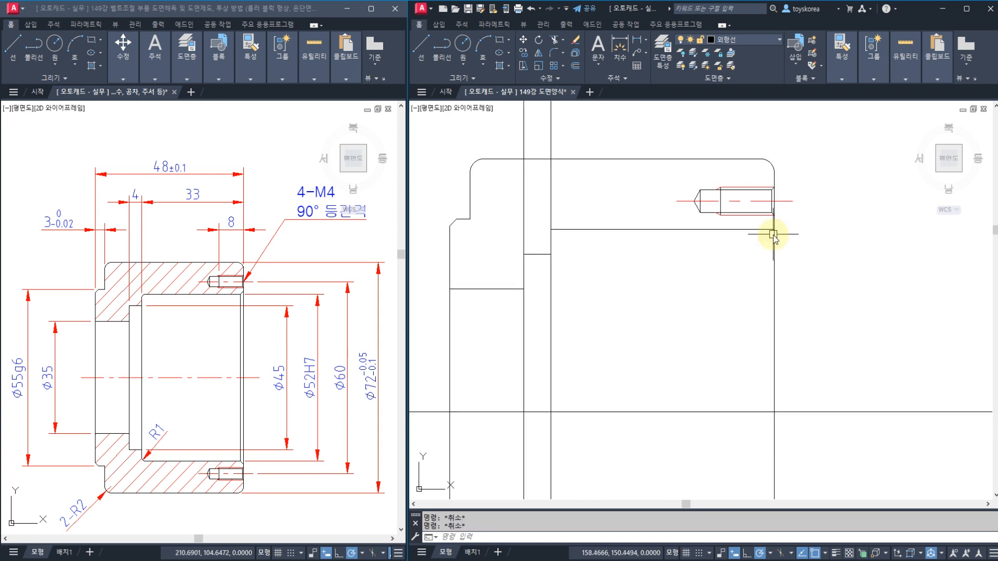
text(D)
key(Return)
text(1)
key(Return)
key(Return)
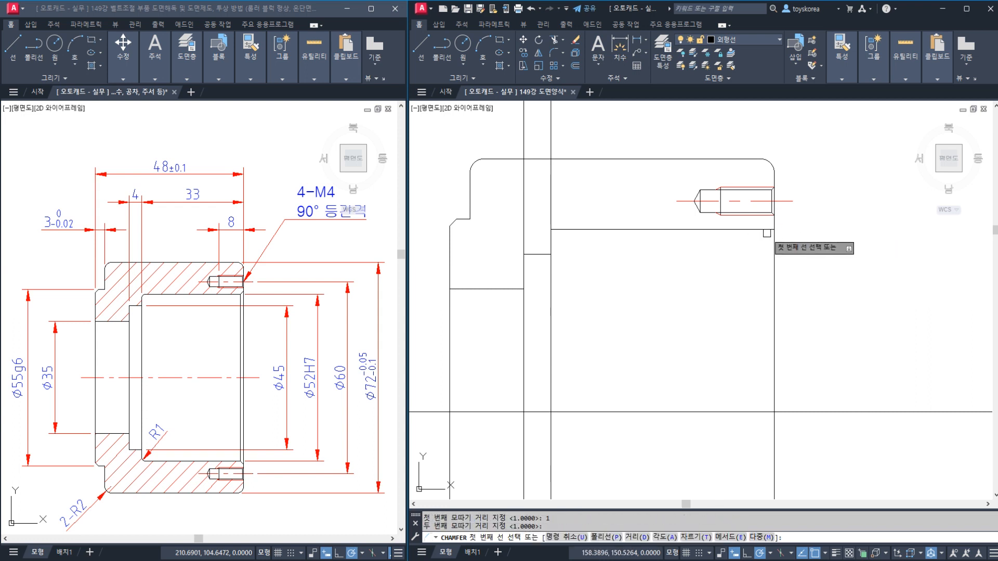
click(769, 229)
click(774, 237)
Place a vertical construction line through the inner corner of the new bore chamfer
text(X)
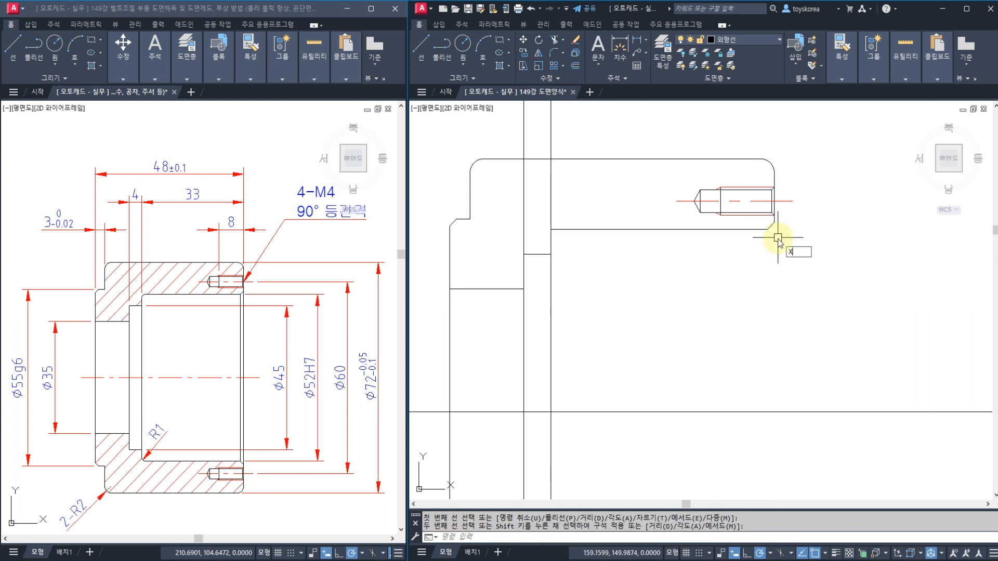
text(L)
key(Return)
click(767, 229)
click(766, 244)
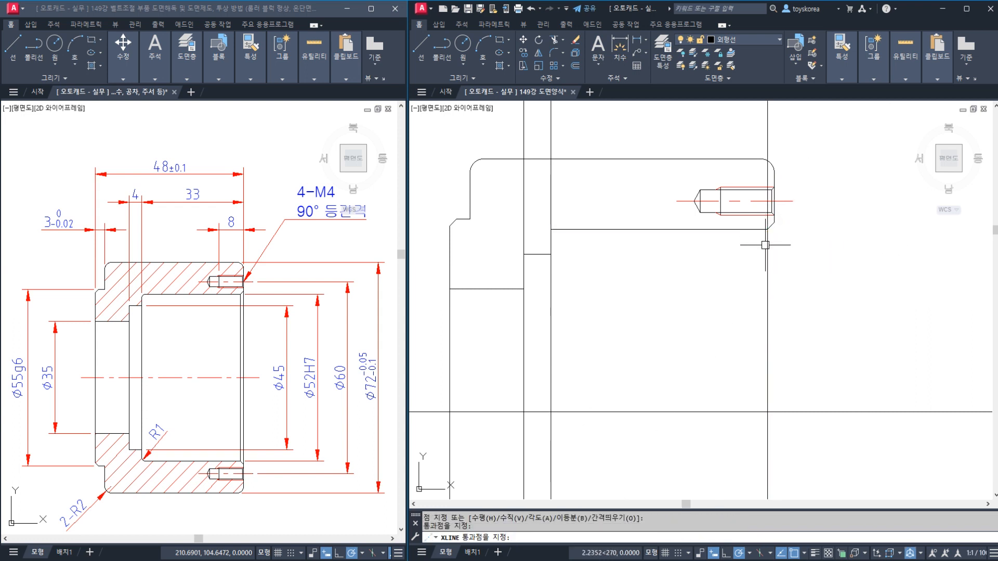
key(Escape)
scroll(775, 217, up, 4)
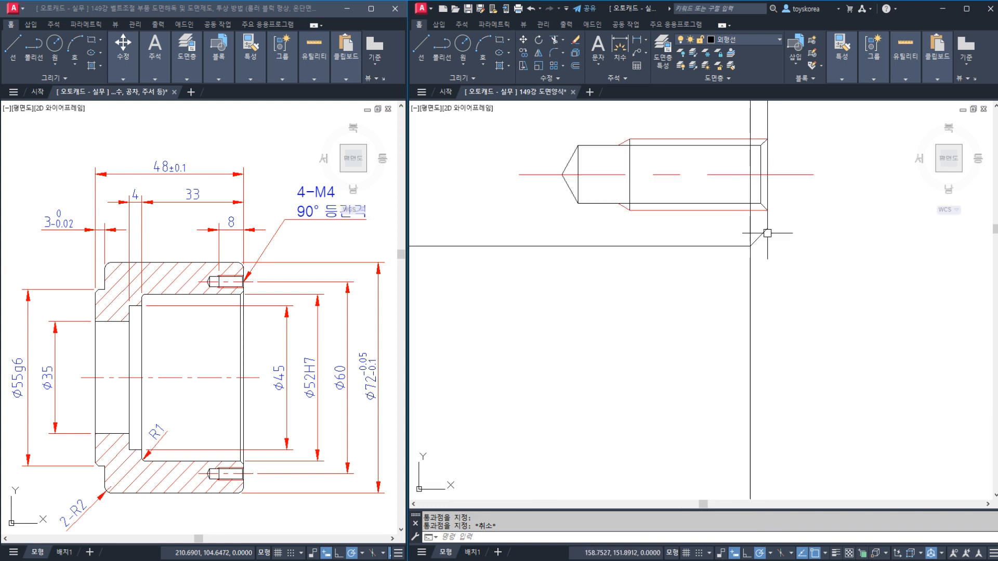
Trim the vertical construction line at the bore chamfer so nothing remains above the bore's upper edge
click(767, 230)
key(Escape)
scroll(757, 274, down, 4)
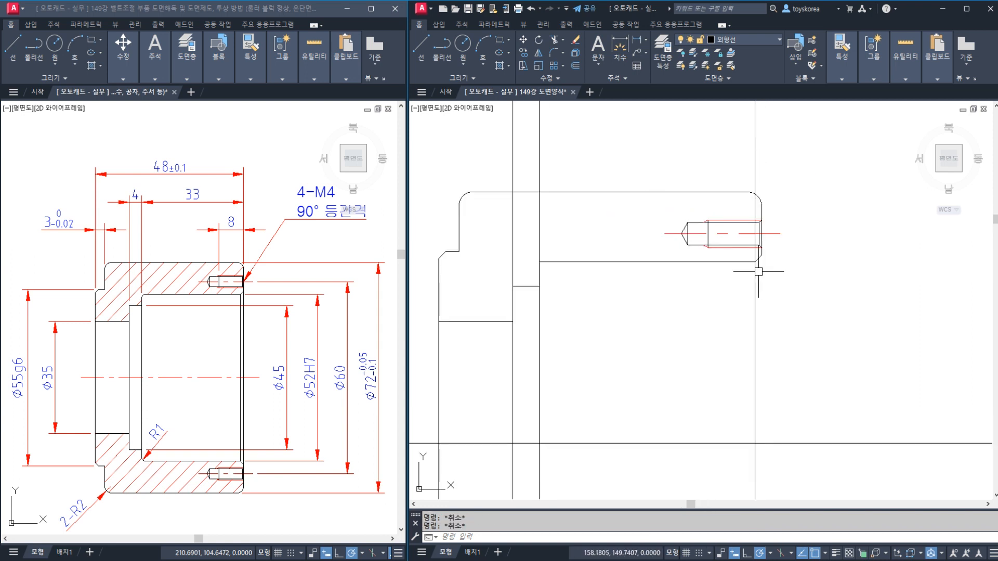
text(tr)
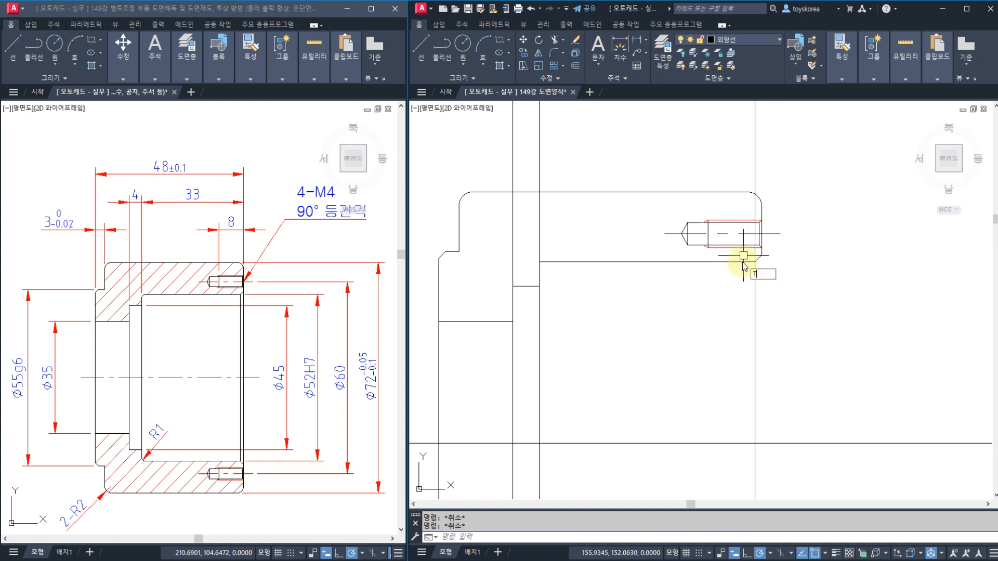
key(space)
click(744, 261)
key(space)
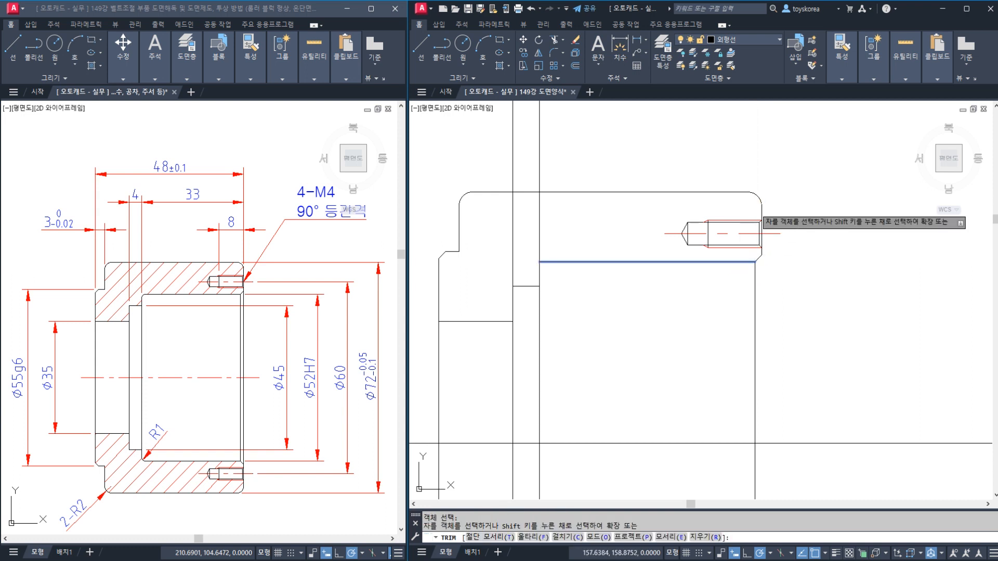
key(Escape)
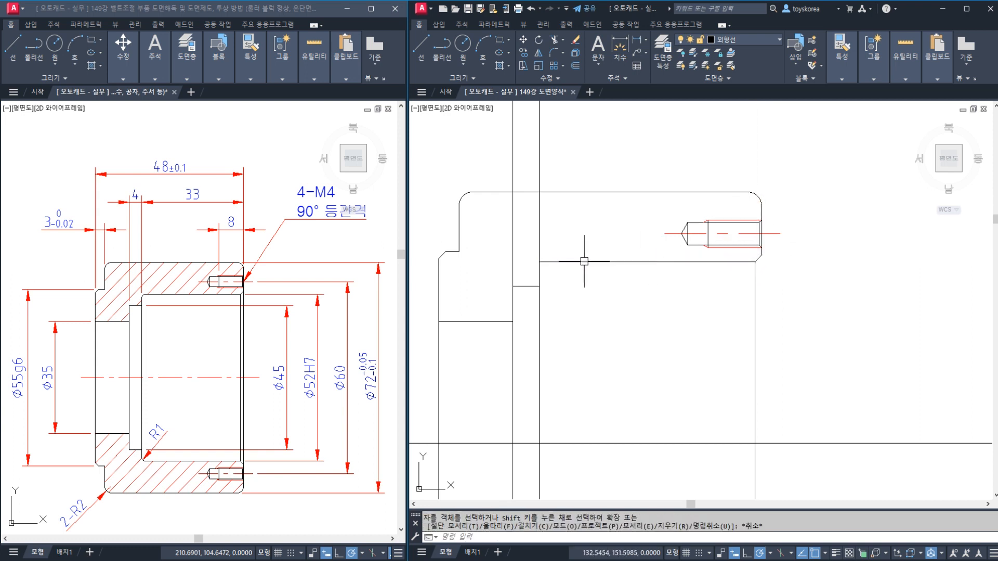
Fillet the corner between the bore's upper edge and the vertical shoulder line with radius 1
text(f)
key(space)
text(r)
key(space)
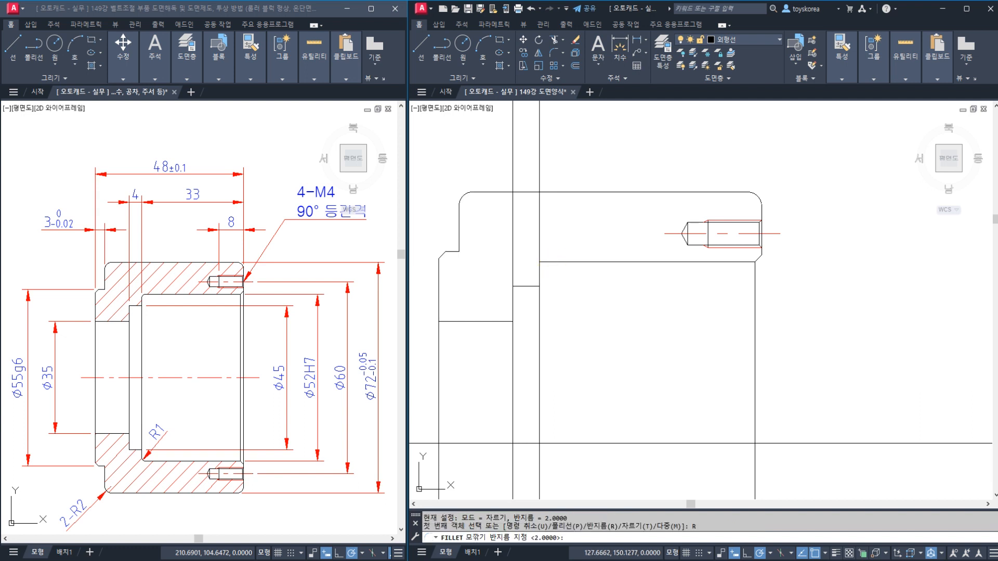
text(1)
key(space)
click(546, 263)
click(539, 272)
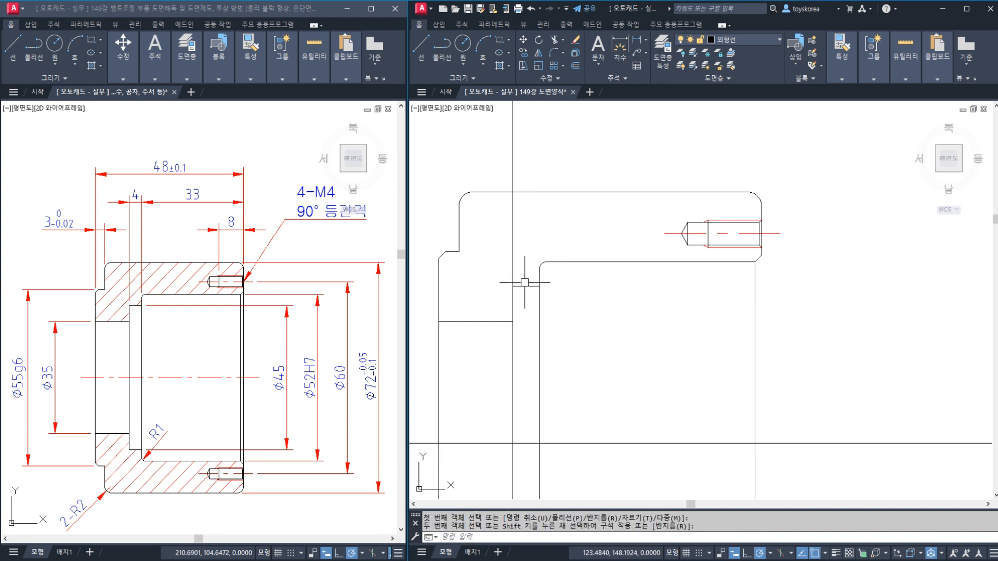
Trim the recess's vertical line above the recess's upper edge and save the drawing
text(tr)
key(space)
key(space)
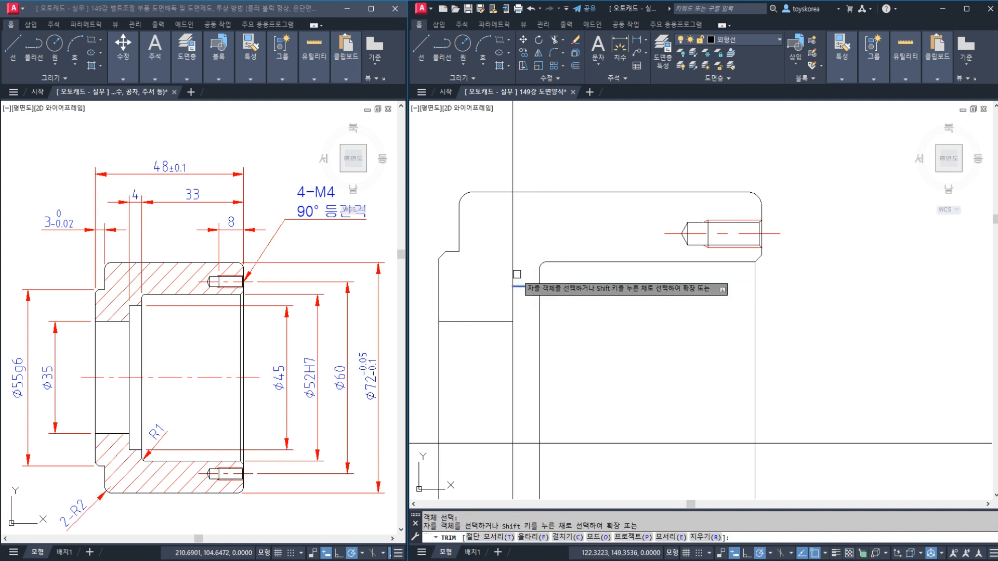
click(514, 274)
key(space)
middle_drag(514, 274, 539, 267)
key(ctrl+s)
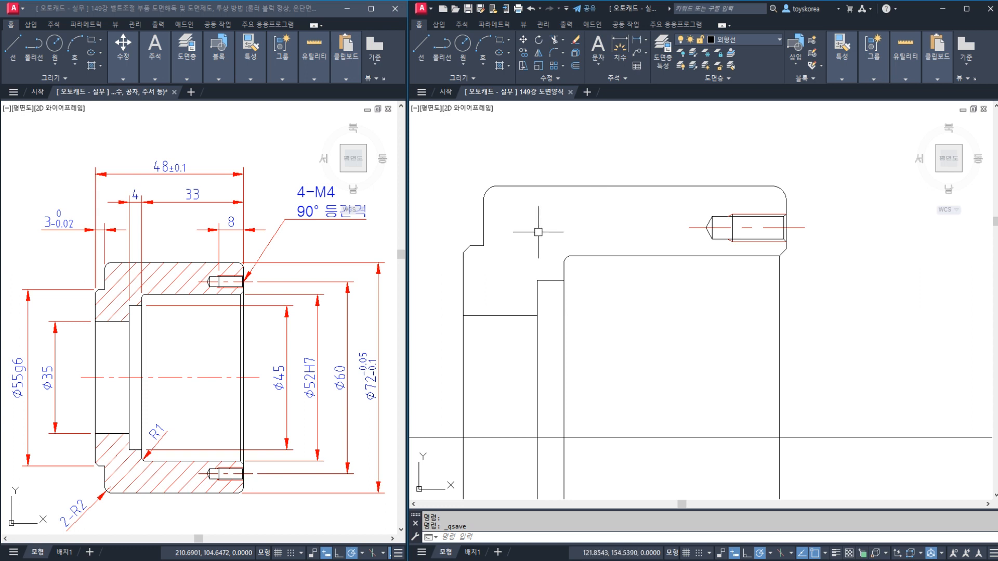
drag(529, 190, 478, 254)
drag(586, 191, 490, 283)
drag(656, 197, 622, 238)
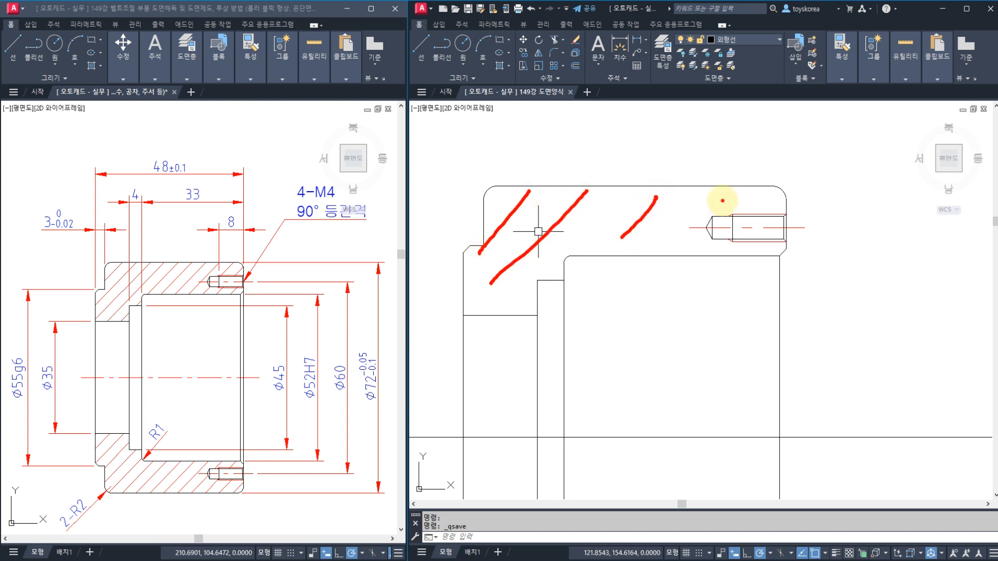
drag(722, 200, 688, 240)
mouse_move(756, 198)
mouse_down()
mouse_move(733, 252)
mouse_move(813, 355)
mouse_up()
mouse_move(807, 314)
mouse_down()
mouse_move(855, 361)
mouse_move(886, 366)
mouse_up()
mouse_move(613, 207)
mouse_down()
mouse_move(597, 214)
mouse_move(622, 199)
mouse_move(620, 188)
mouse_move(566, 288)
mouse_up()
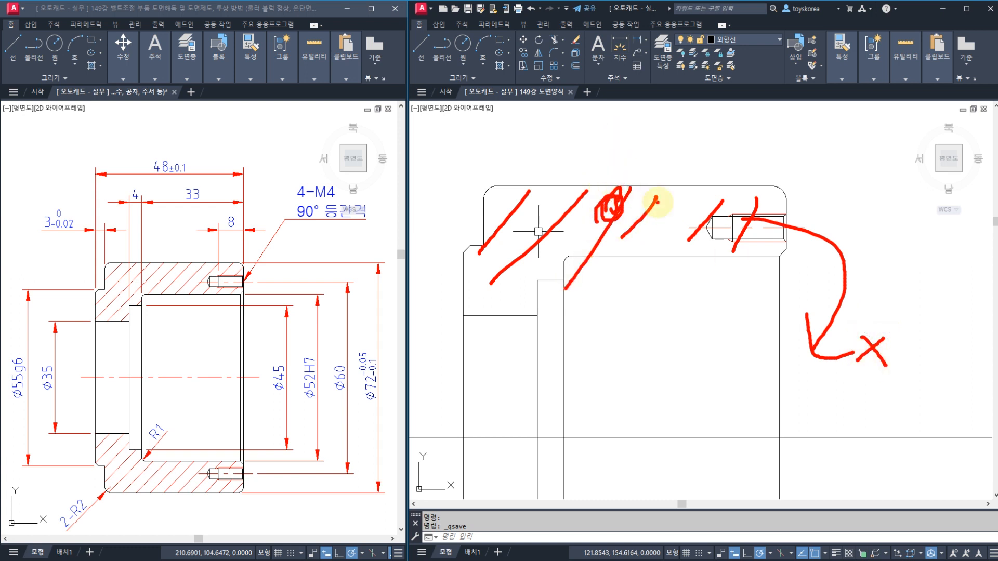
drag(658, 203, 642, 239)
mouse_move(685, 192)
mouse_down()
mouse_move(660, 248)
mouse_move(726, 270)
mouse_move(715, 366)
mouse_up()
drag(704, 341, 724, 370)
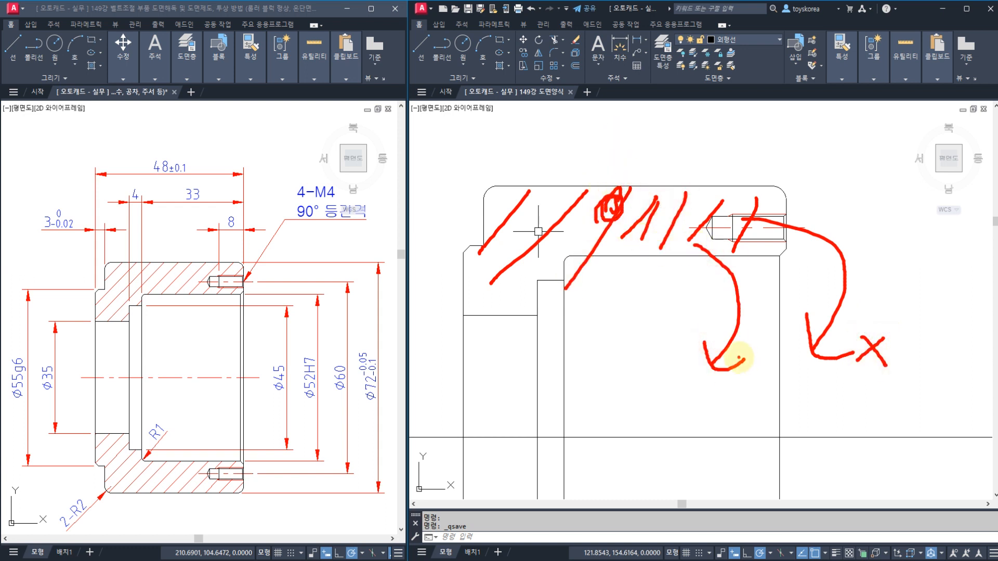
drag(666, 244, 599, 324)
drag(691, 268, 635, 334)
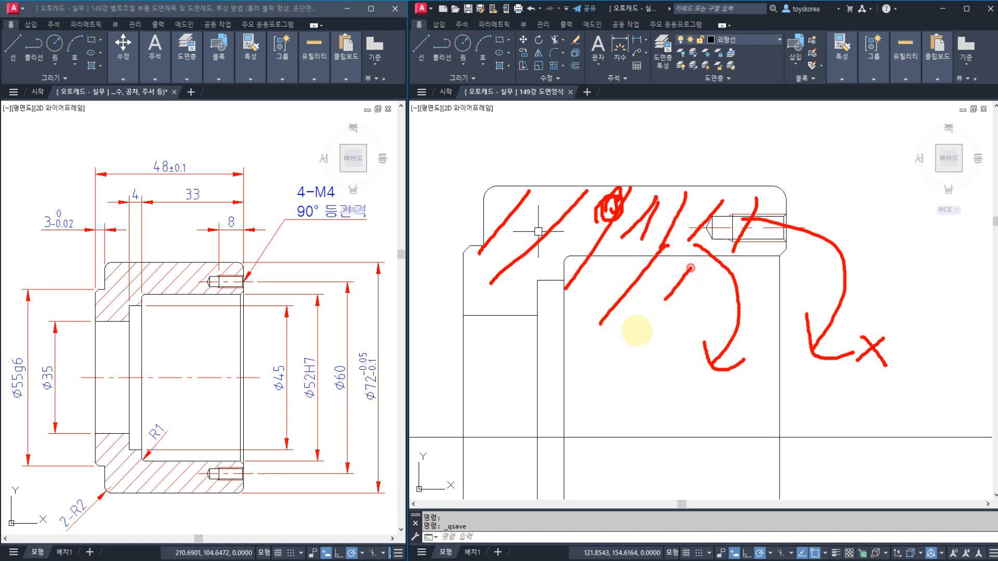
drag(502, 424, 547, 470)
drag(558, 421, 601, 479)
drag(610, 434, 651, 475)
drag(652, 434, 693, 472)
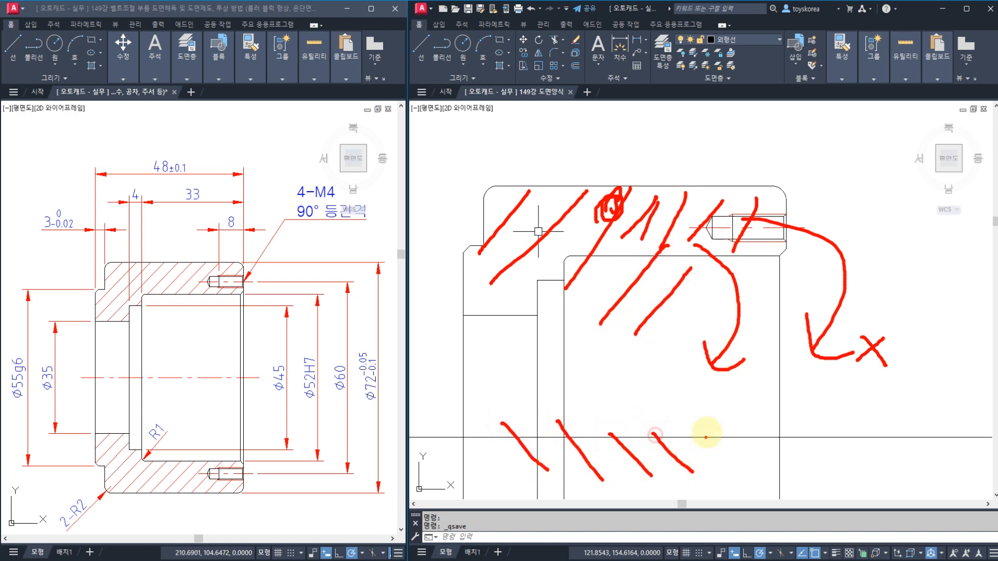
drag(708, 432, 752, 471)
drag(434, 371, 801, 365)
click(591, 306)
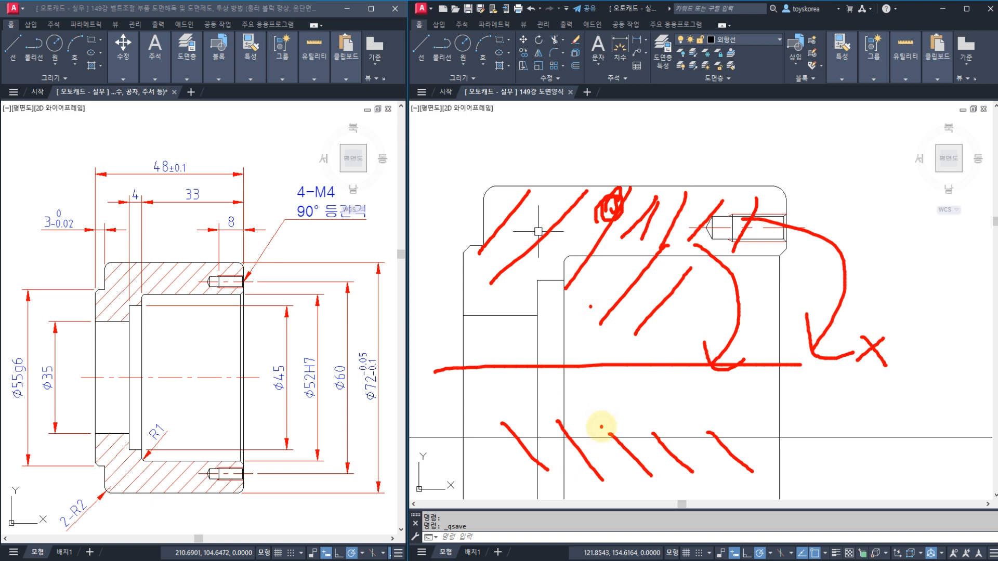
mouse_move(626, 318)
mouse_down()
mouse_move(684, 196)
mouse_move(673, 265)
mouse_up()
drag(648, 457, 647, 468)
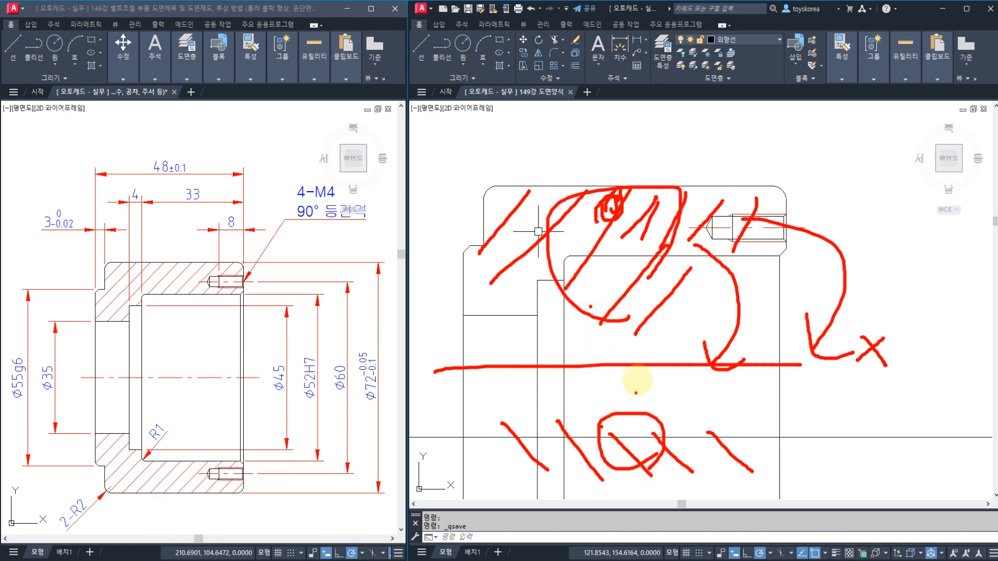
click(638, 366)
click(628, 419)
drag(673, 403, 729, 399)
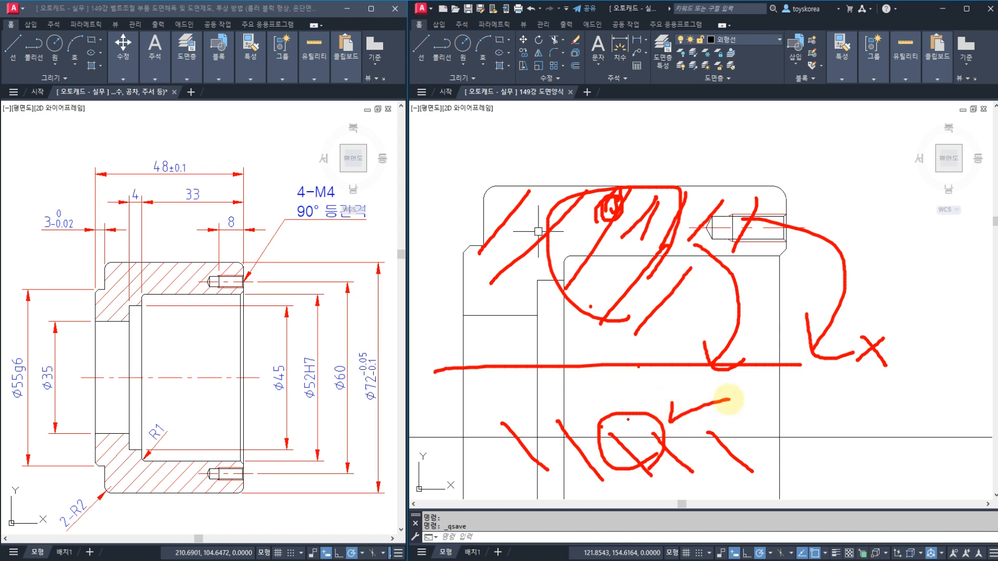
mouse_move(892, 141)
mouse_down()
mouse_move(818, 204)
mouse_move(778, 266)
mouse_up()
drag(886, 269, 826, 316)
click(874, 313)
drag(904, 320, 833, 368)
drag(916, 384, 825, 449)
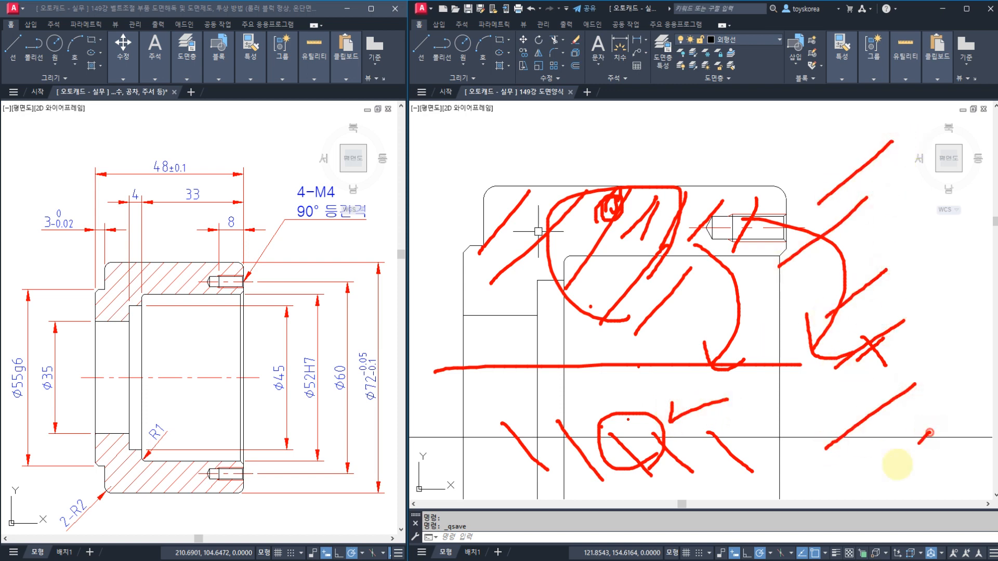
drag(895, 467, 930, 433)
click(847, 208)
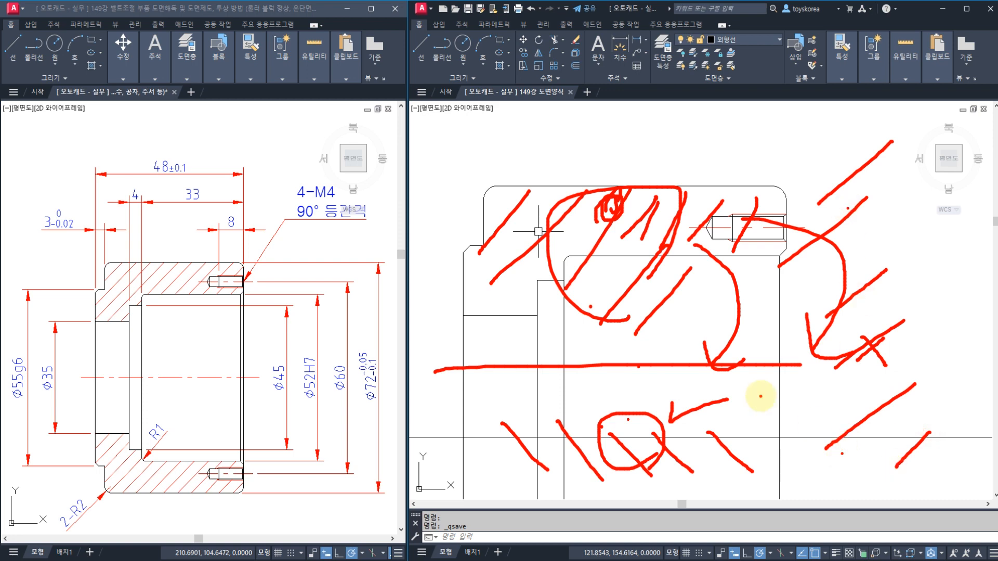
drag(496, 146, 441, 197)
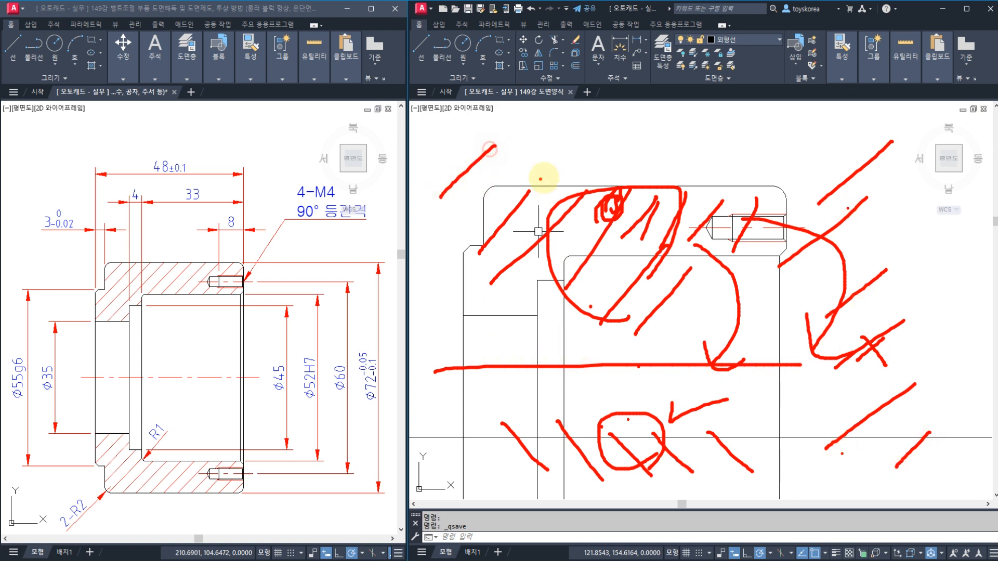
drag(544, 179, 439, 249)
drag(304, 253, 187, 297)
drag(276, 293, 146, 363)
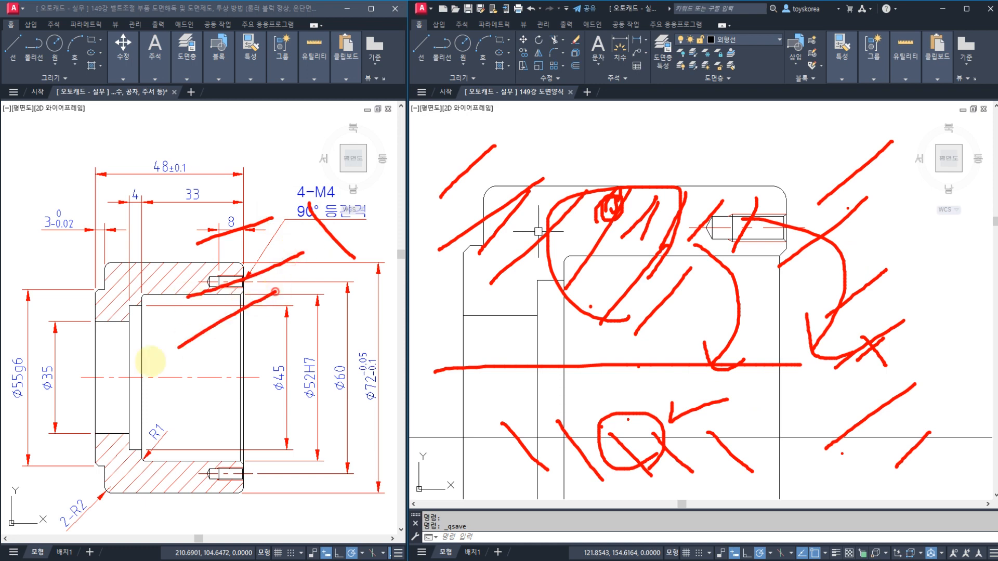
drag(148, 397, 213, 453)
drag(221, 404, 255, 446)
drag(257, 387, 323, 446)
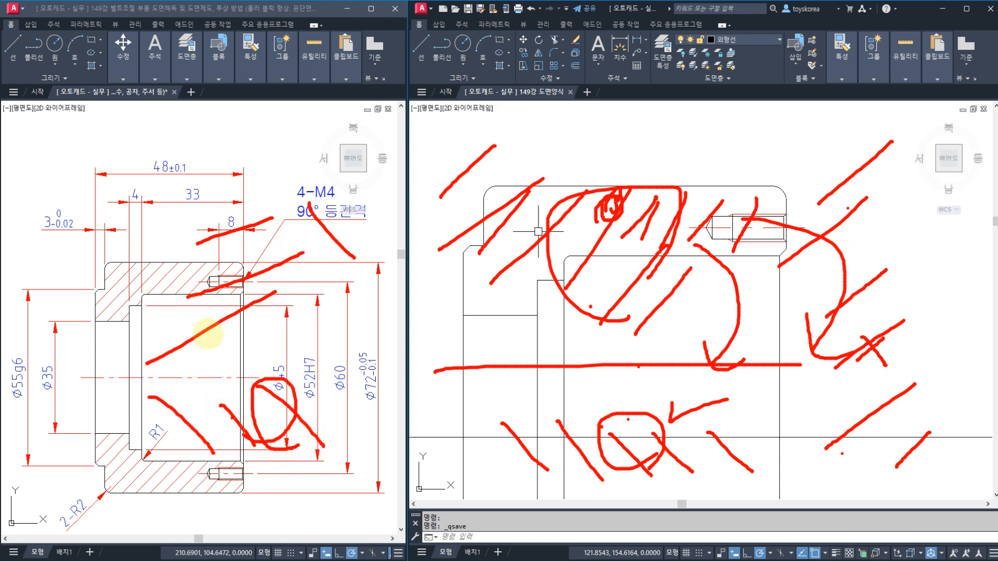
mouse_move(239, 260)
mouse_down()
mouse_move(231, 278)
mouse_move(244, 325)
mouse_up()
key(Escape)
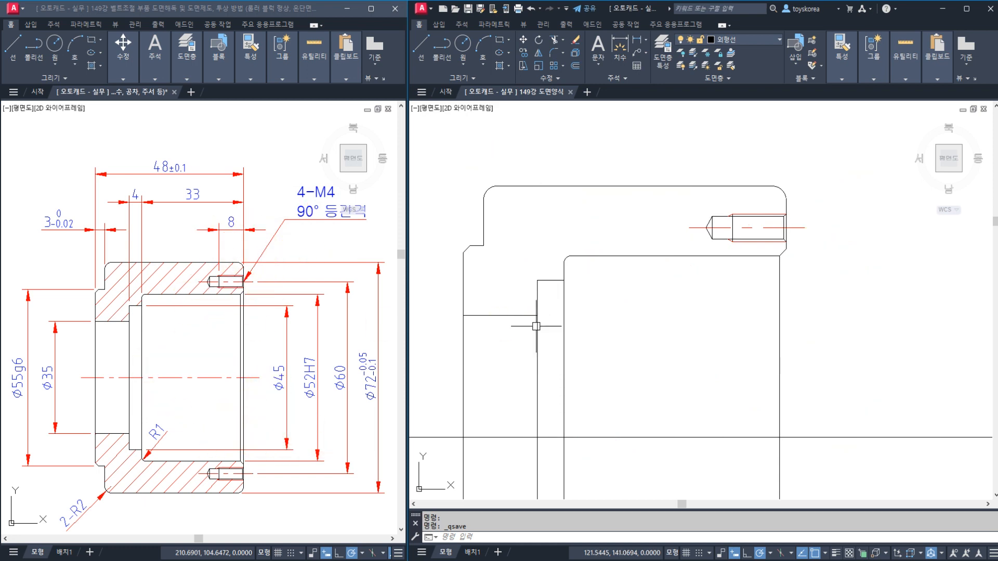
Mirror the whole upper half profile with its tapped hole about the horizontal centre line, keeping the original
scroll(631, 314, down, 3)
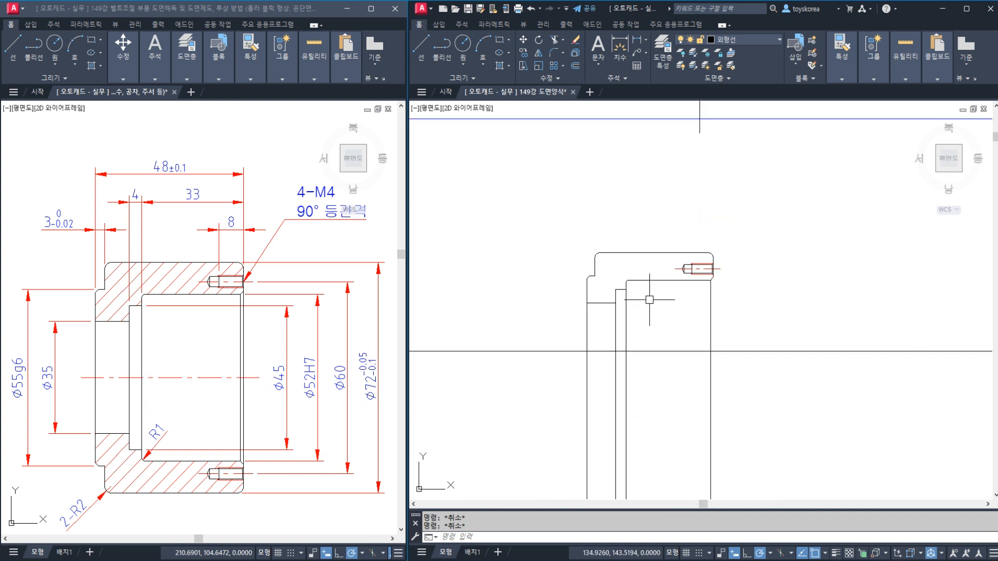
click(552, 222)
click(768, 319)
text(M)
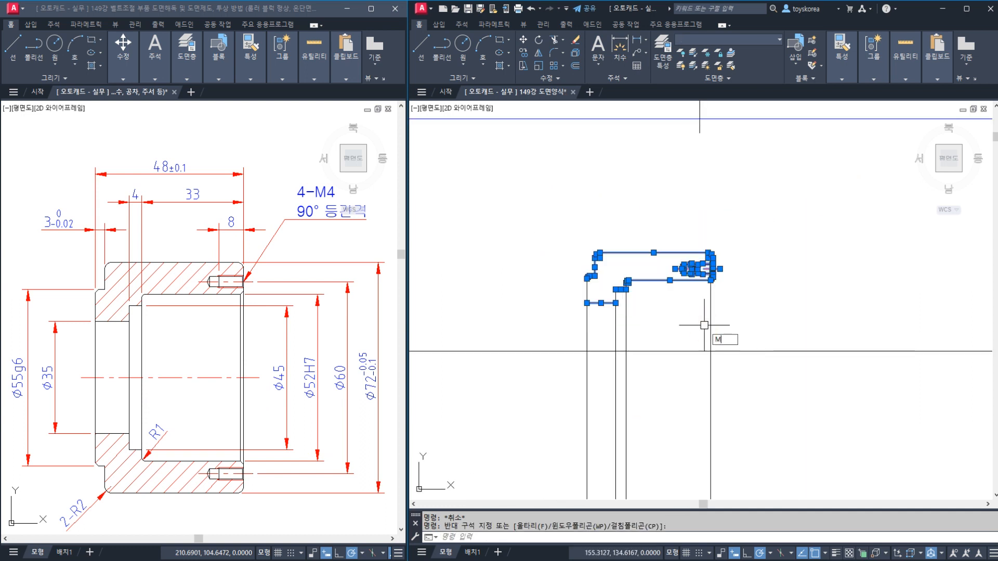
text(I)
key(Return)
click(711, 351)
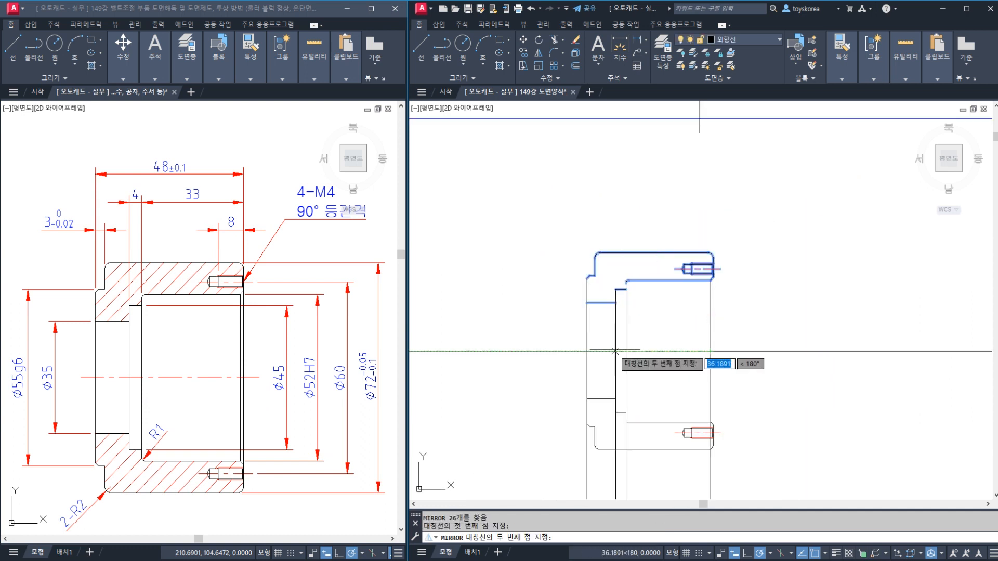
click(586, 351)
key(Return)
Trim the left end face line below the lower outer chamfer and the recess's vertical line below the recess's lower edge
scroll(602, 388, up, 5)
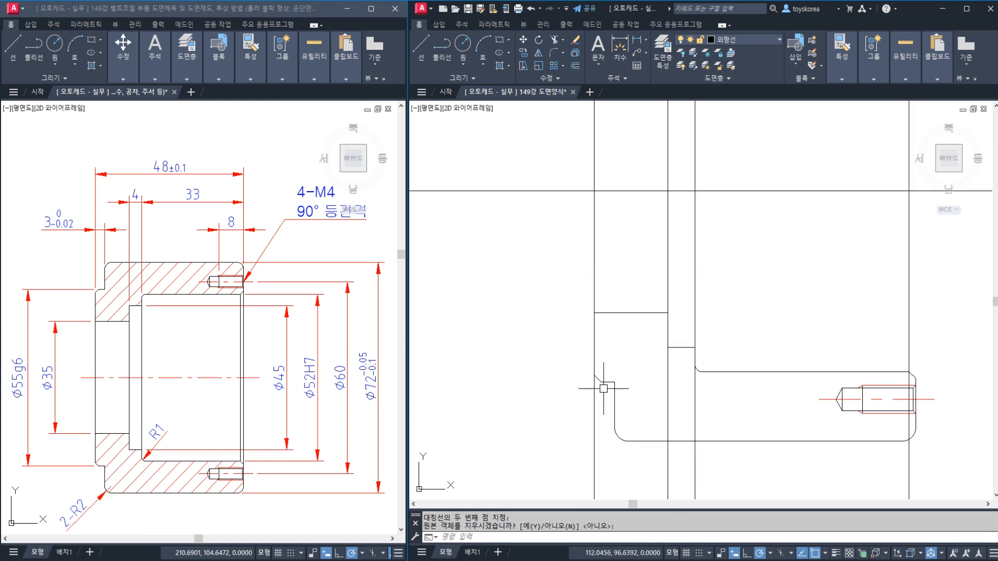
scroll(600, 377, up, 4)
text(tr)
key(Return)
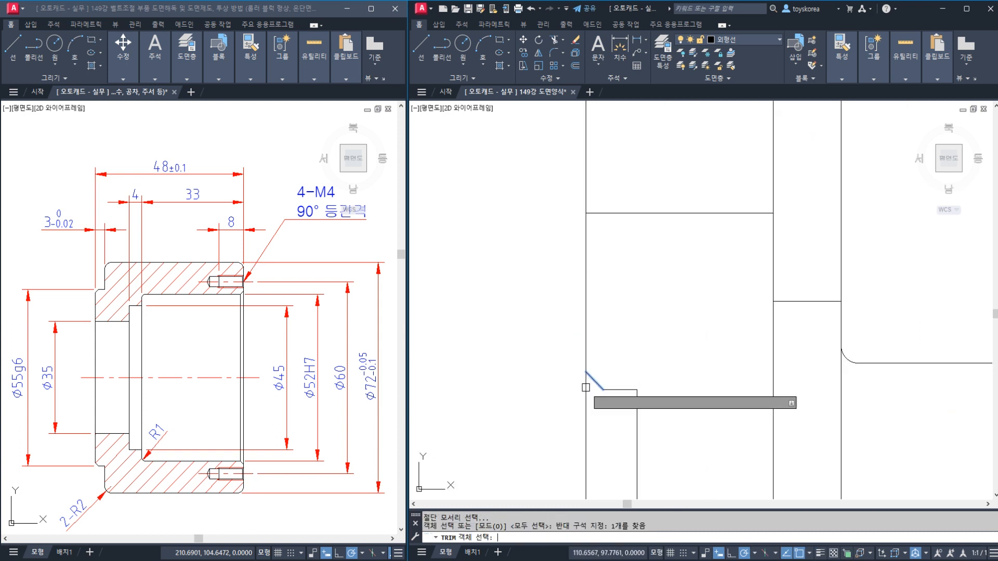
scroll(727, 328, down, 2)
click(775, 312)
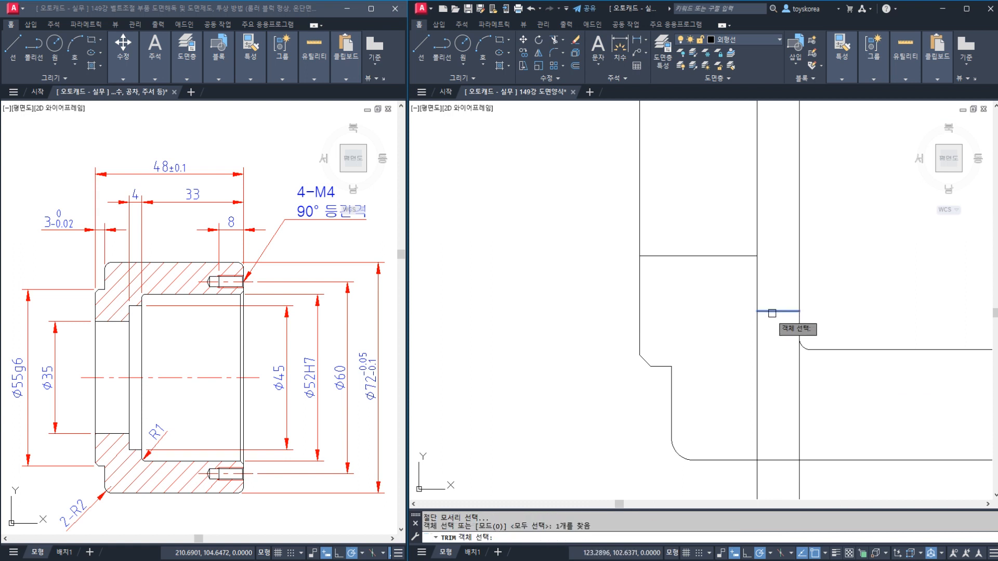
click(755, 335)
Trim the bore shoulder's vertical line below the mirrored fillet, using the fillet arc as the cutting edge
text(t)
key(Return)
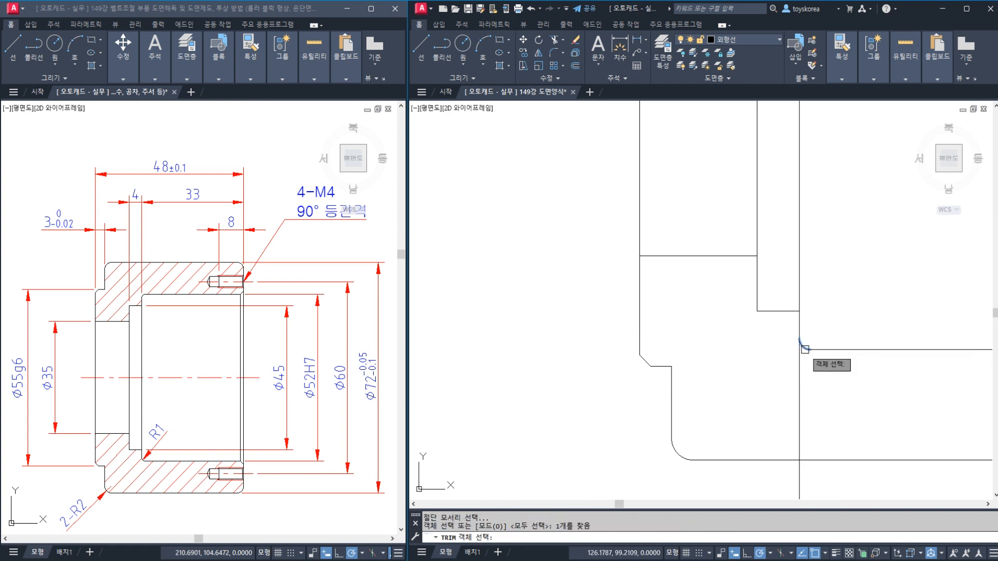
click(799, 362)
key(Return)
click(799, 362)
scroll(799, 364, down, 2)
middle_drag(969, 367, 835, 345)
key(Return)
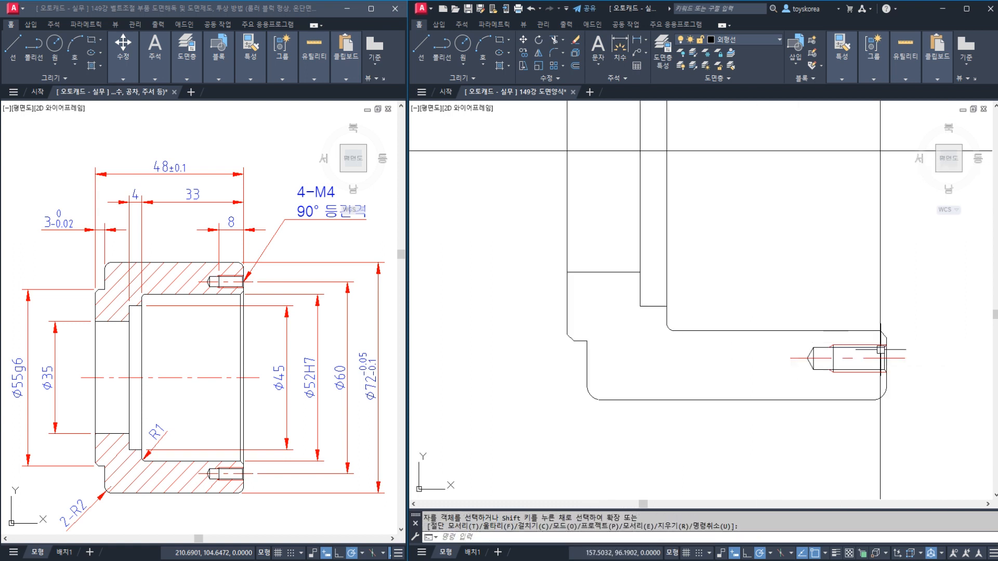
Trim the vertical line at the bore chamfer below the bore's lower edge
scroll(886, 339, up, 2)
key(Return)
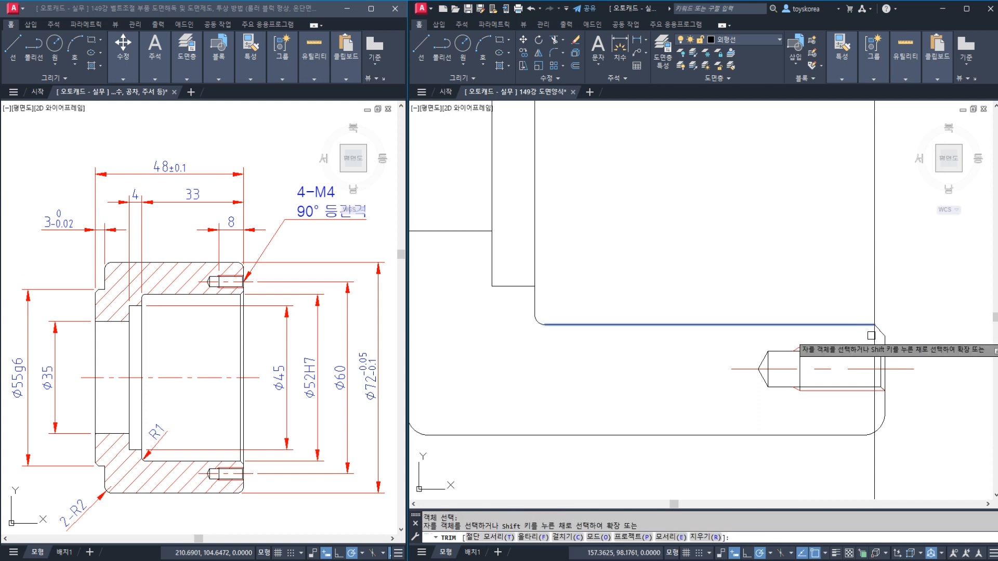
click(875, 340)
scroll(878, 328, down, 1)
scroll(852, 312, down, 1)
key(Return)
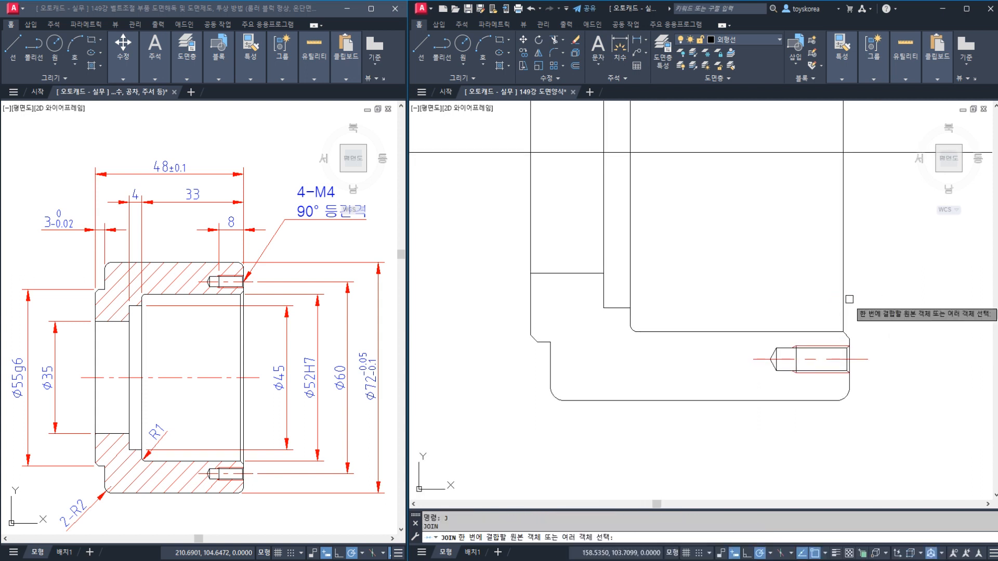
Join the upper and lower line segments of the sleeve's tapped-hole end face into a single line
scroll(842, 208, down, 1)
text(j)
key(Return)
scroll(795, 238, down, 3)
scroll(788, 177, up, 4)
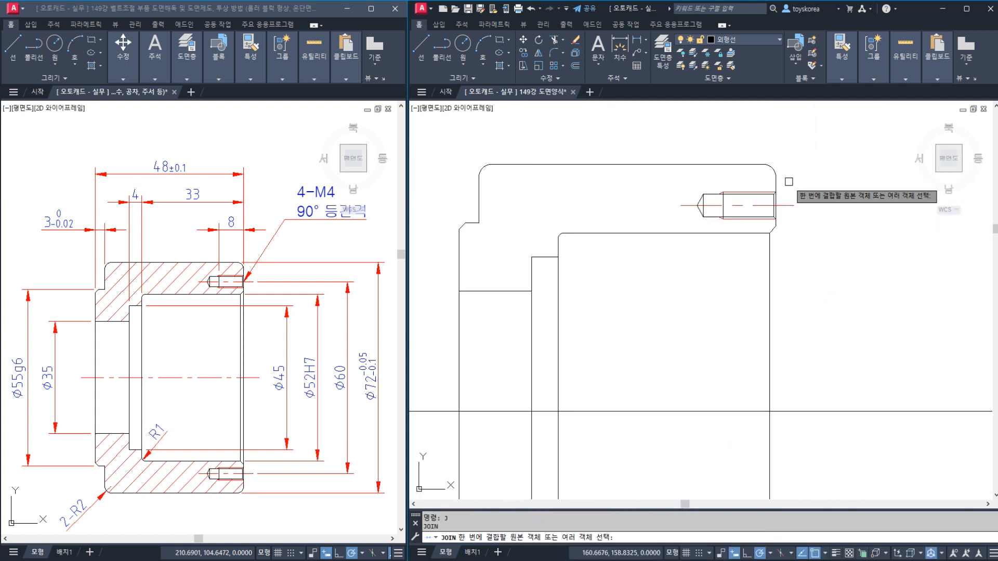
click(769, 190)
scroll(775, 312, down, 3)
scroll(764, 390, up, 3)
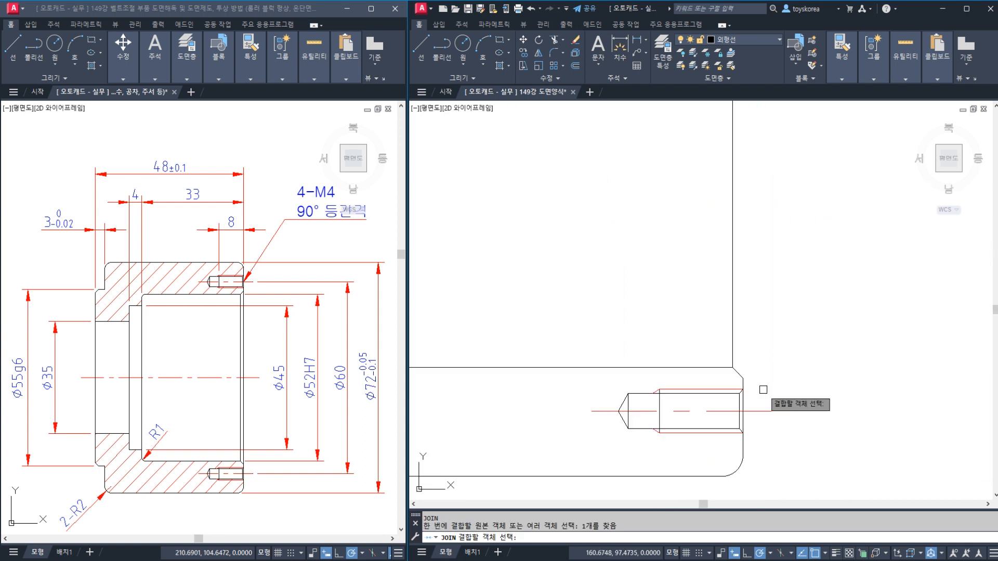
click(743, 439)
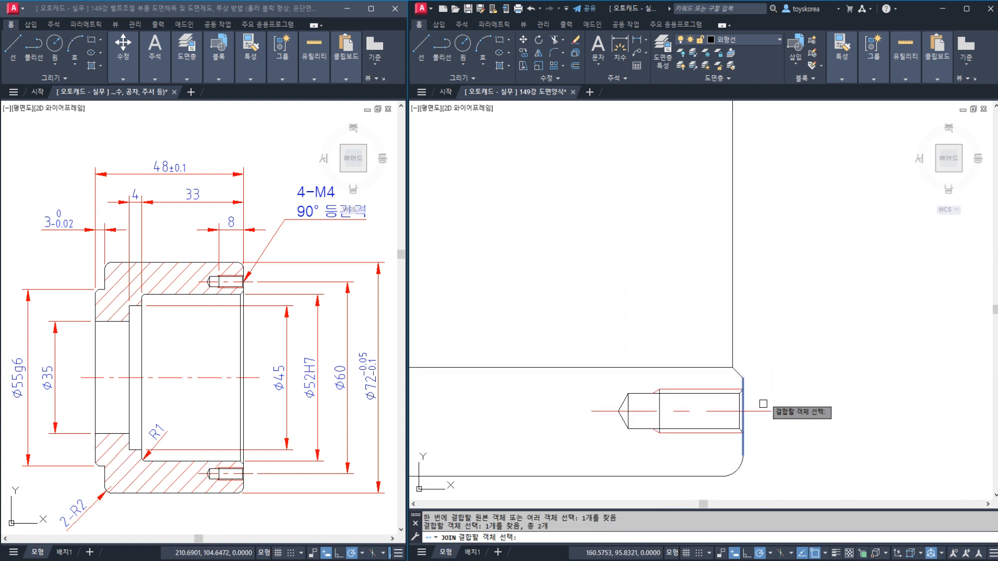
key(Return)
key(Escape)
Break the long horizontal centre line just outside both ends of the sleeve profile
scroll(753, 347, down, 6)
scroll(673, 296, up, 2)
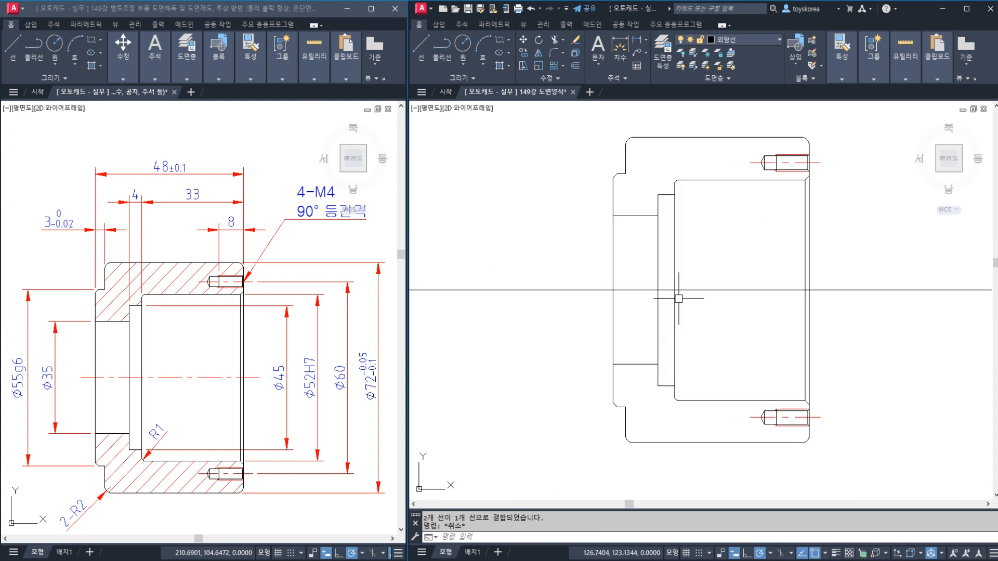
text(BR)
key(Return)
click(585, 291)
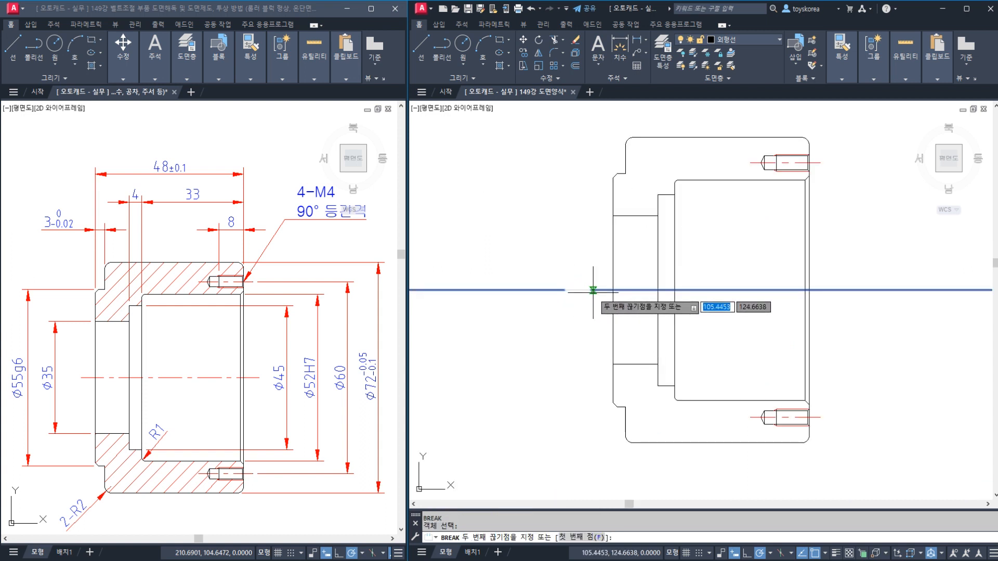
click(592, 290)
key(Return)
click(848, 290)
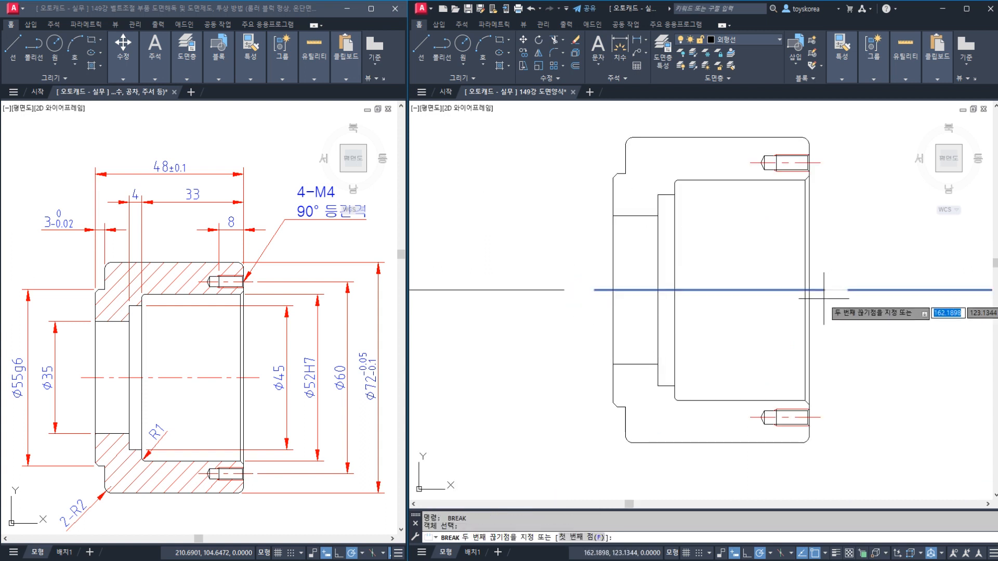
click(826, 299)
Erase the two leftover centre line pieces beyond the breaks on either side of the sleeve
click(922, 290)
key(Delete)
click(548, 312)
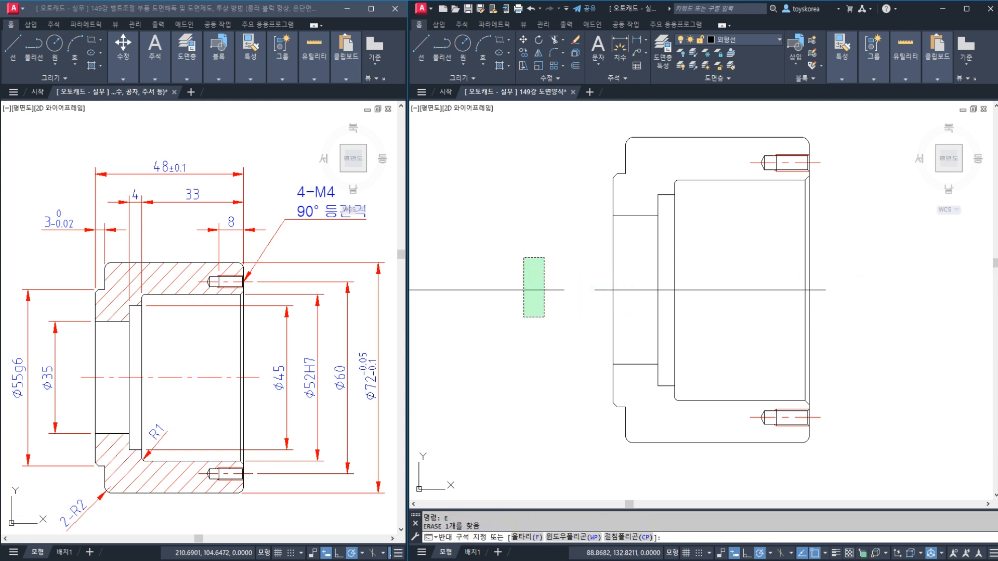
click(499, 234)
text(e)
key(Return)
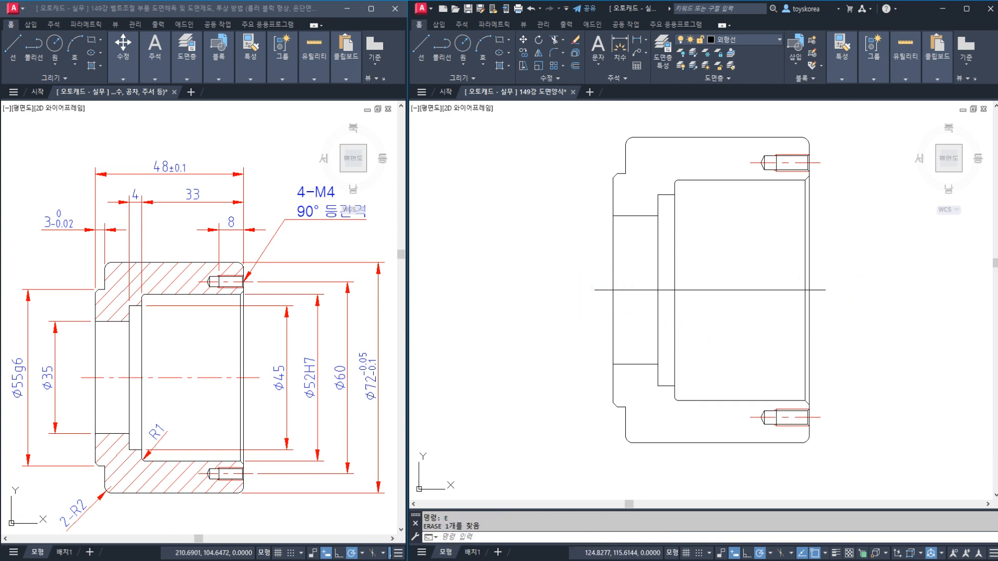
Match the main horizontal centre line's properties to the lower tapped hole's centre line and save the drawing
key(Return)
click(799, 417)
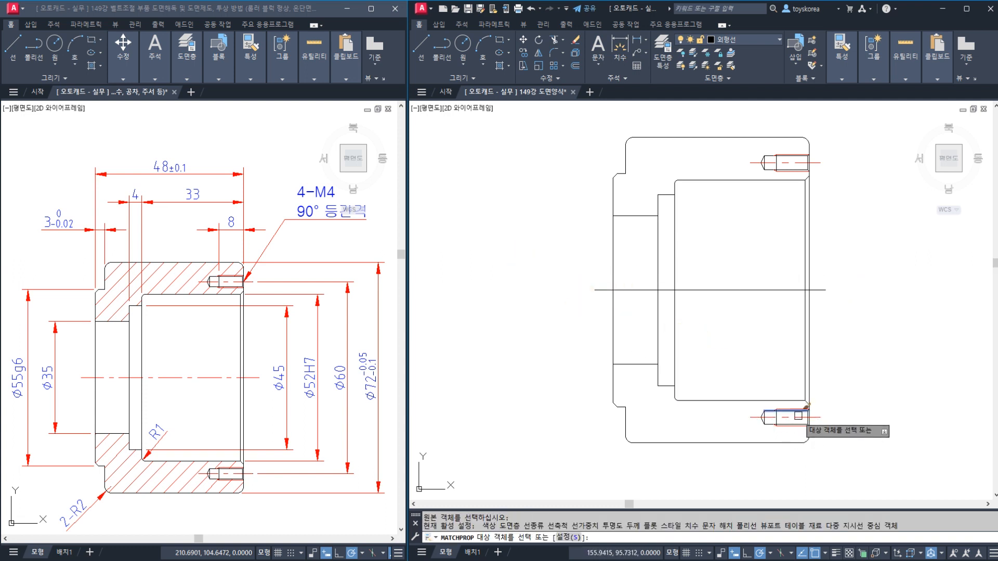
key(Escape)
click(762, 289)
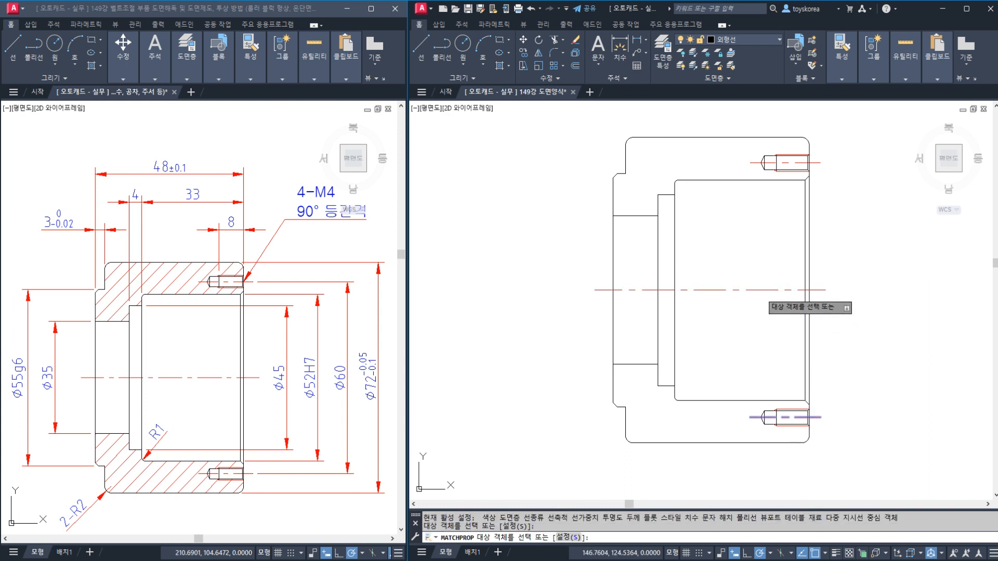
key(Escape)
key(ctrl+s)
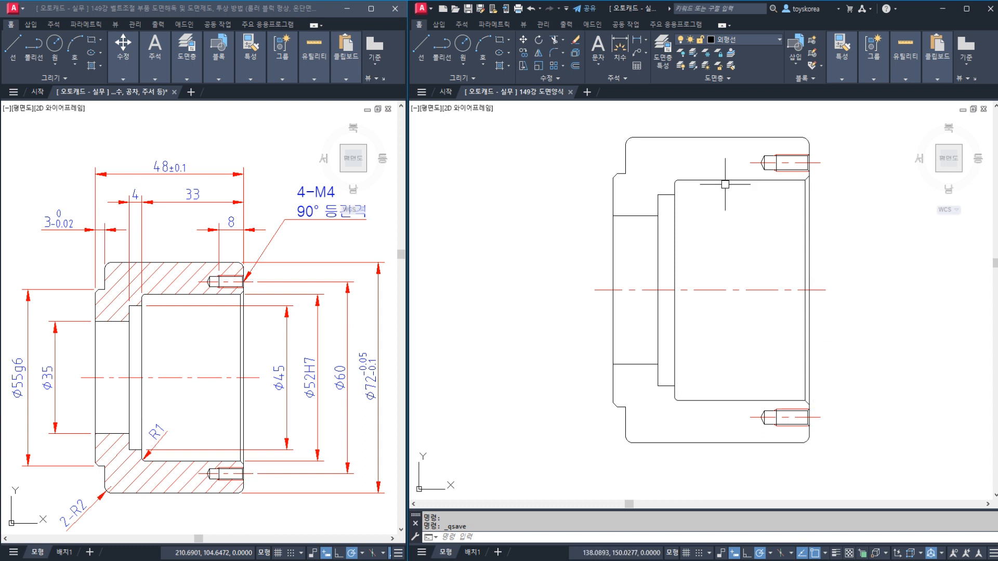
Hatch the upper section half with the ANSI31 pattern, including the zones between the tapped hole's thread lines
scroll(725, 184, up, 5)
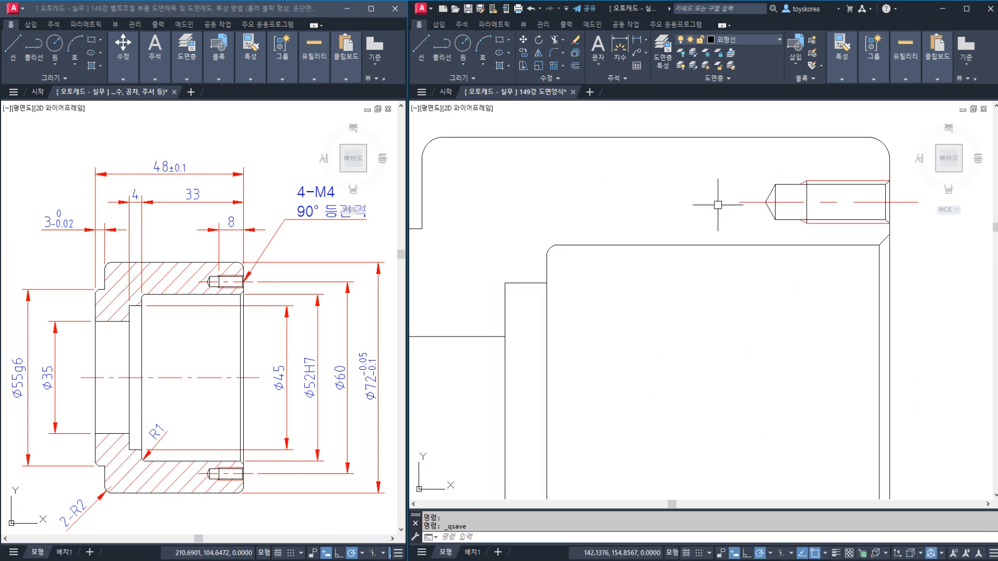
mouse_move(718, 204)
middle_down()
mouse_move(759, 218)
mouse_move(762, 253)
middle_up()
text(H)
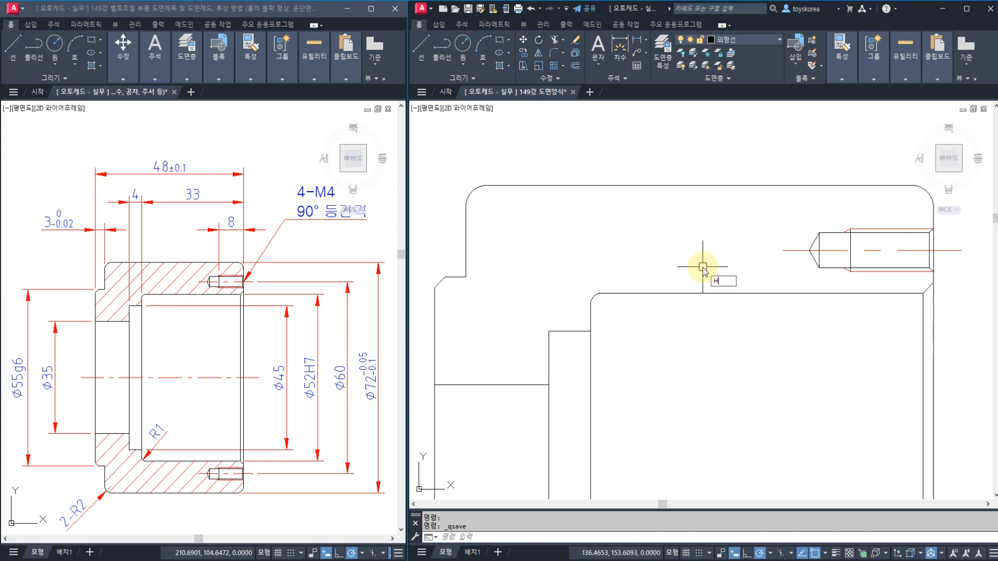
key(Return)
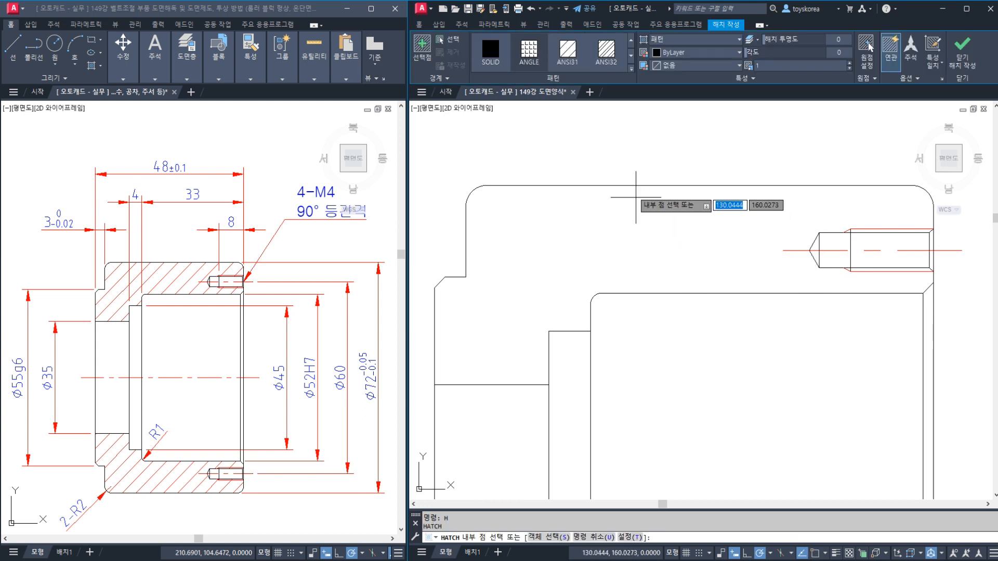
click(567, 53)
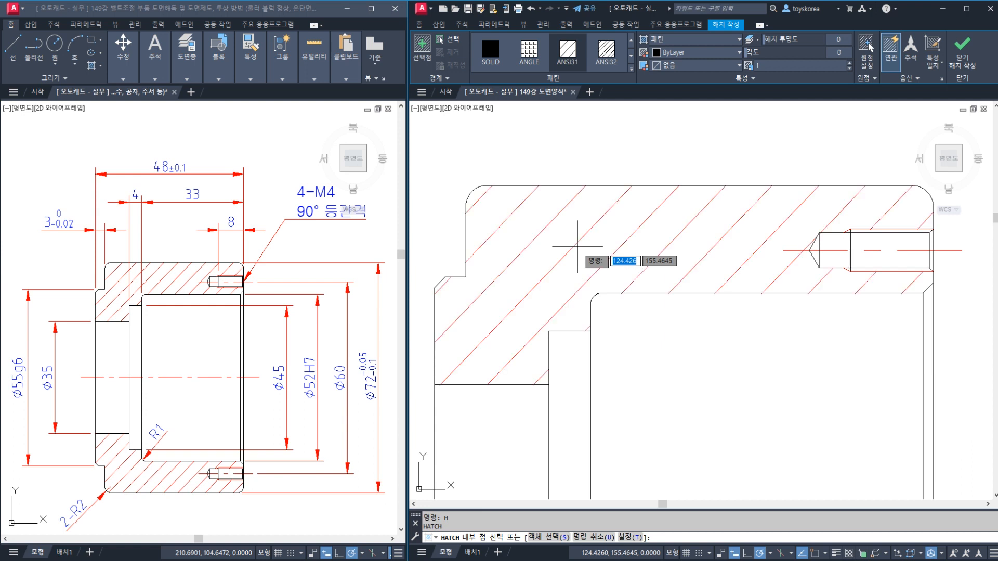
click(674, 231)
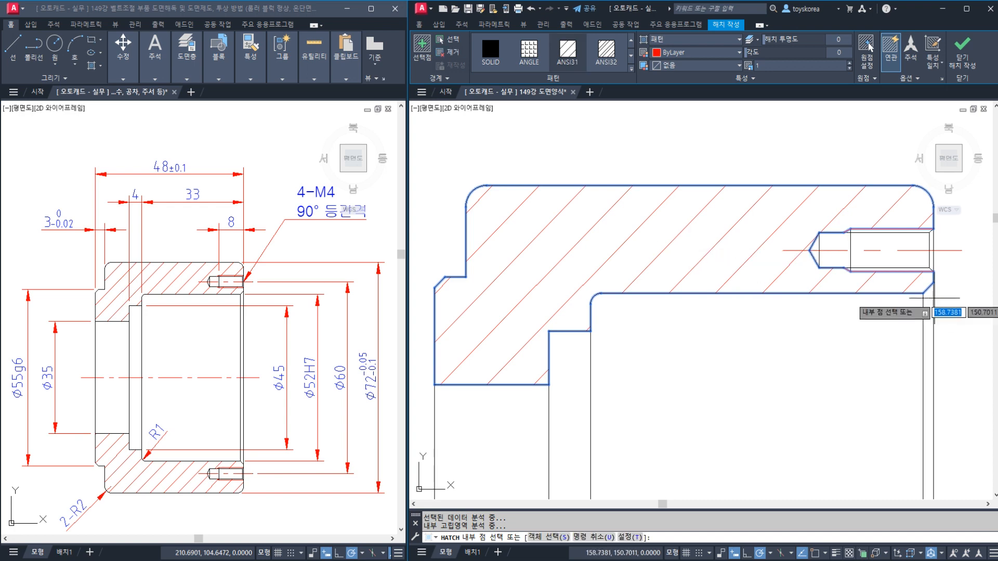
scroll(943, 244, up, 2)
scroll(848, 249, up, 2)
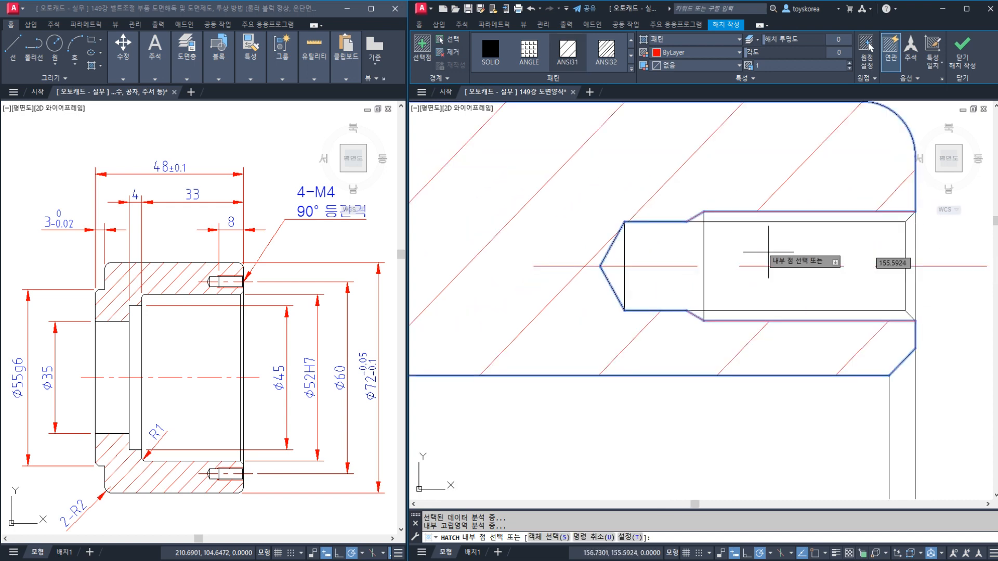
click(767, 219)
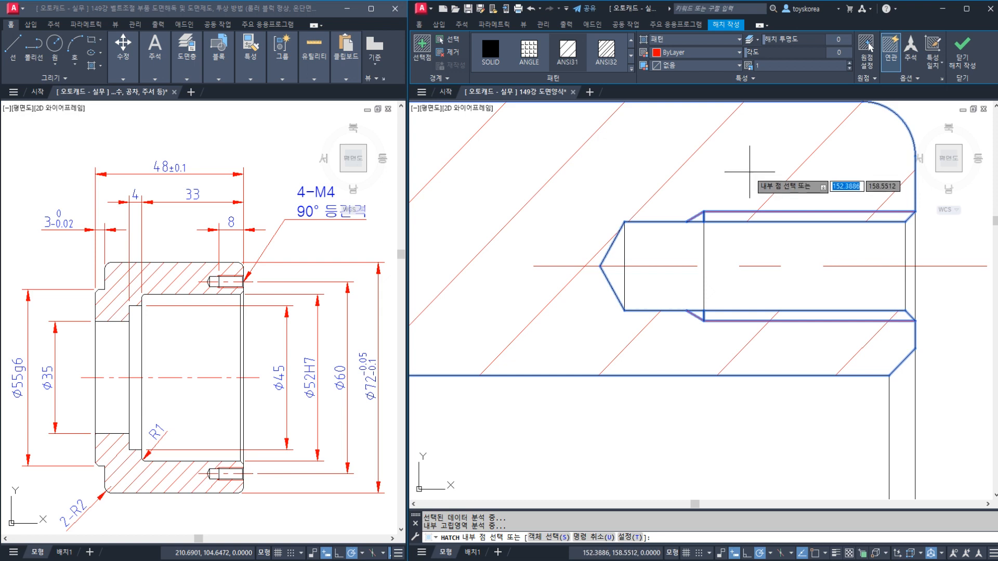
Add the lower section half and both thread zones of its tapped hole to the ANSI31 hatch and finish it
scroll(728, 189, down, 5)
scroll(736, 198, down, 2)
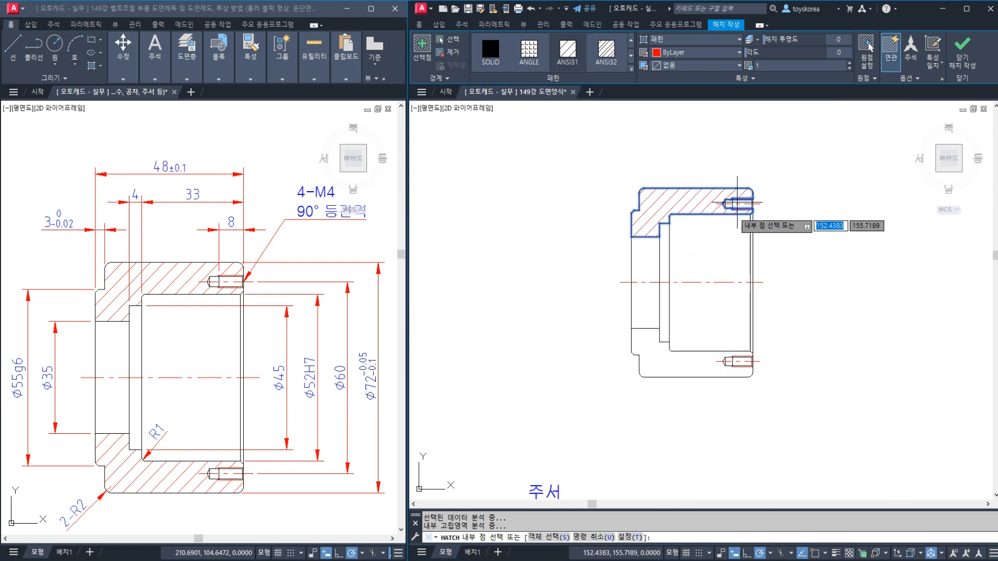
scroll(681, 434, up, 1)
scroll(721, 287, up, 2)
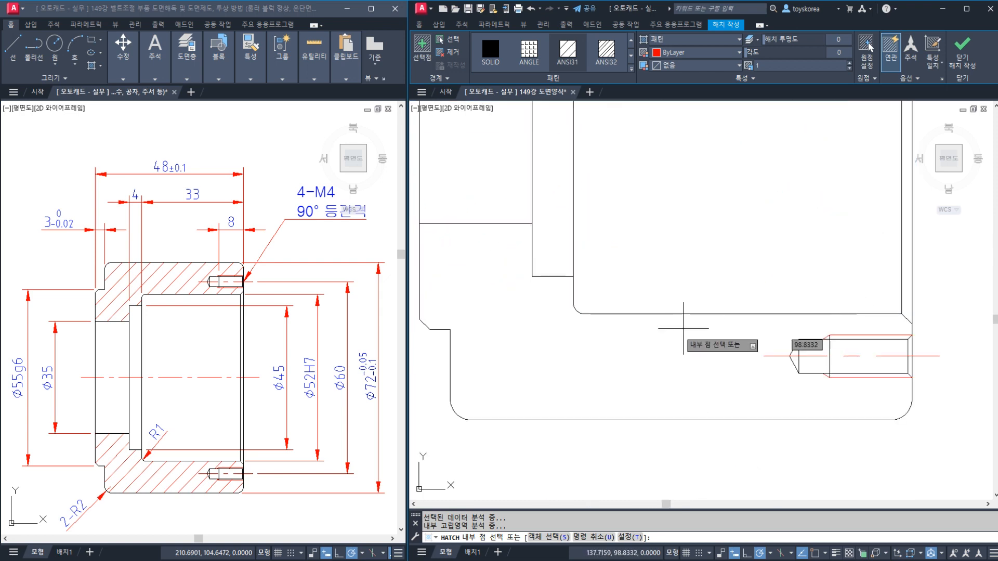
click(667, 341)
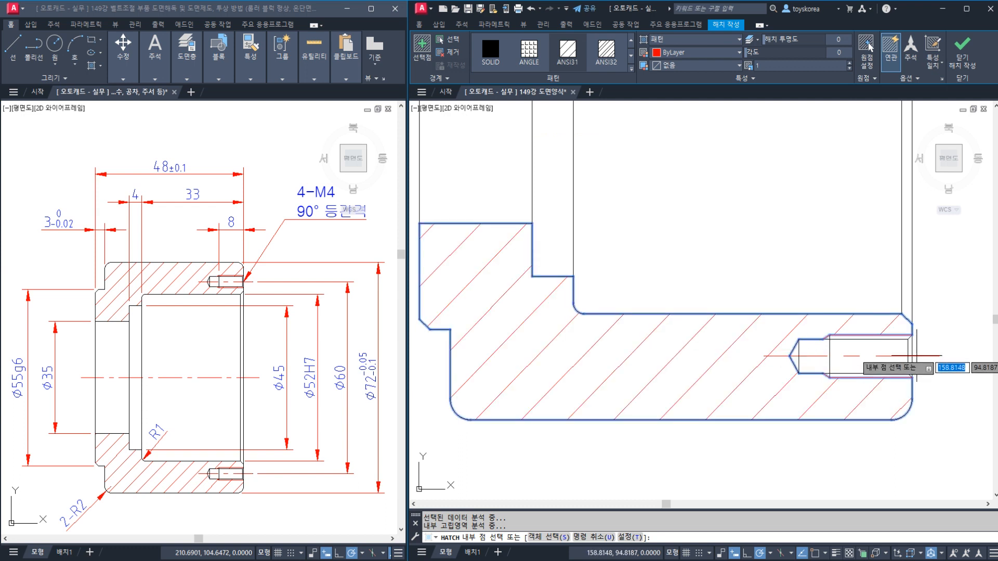
scroll(906, 347, up, 3)
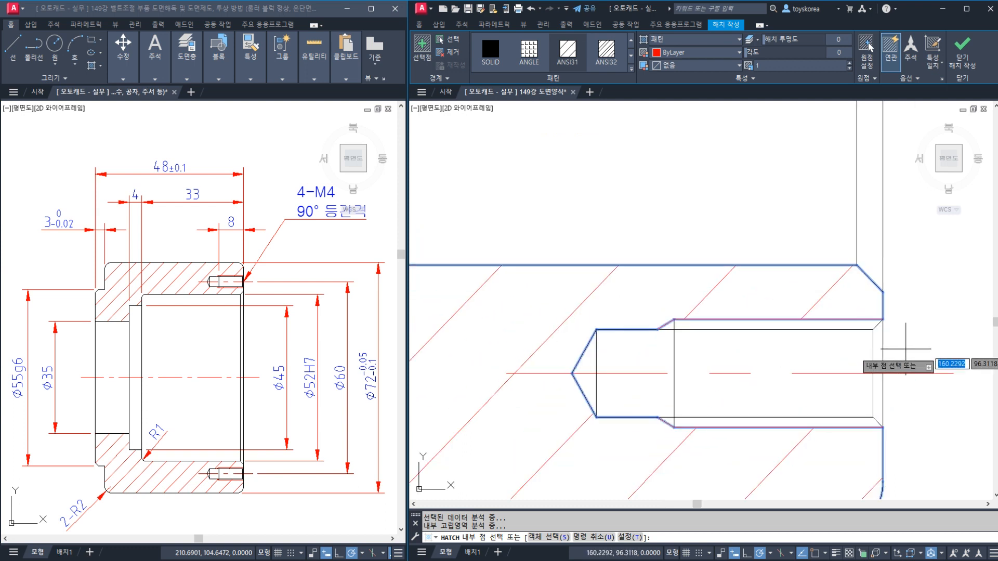
click(756, 325)
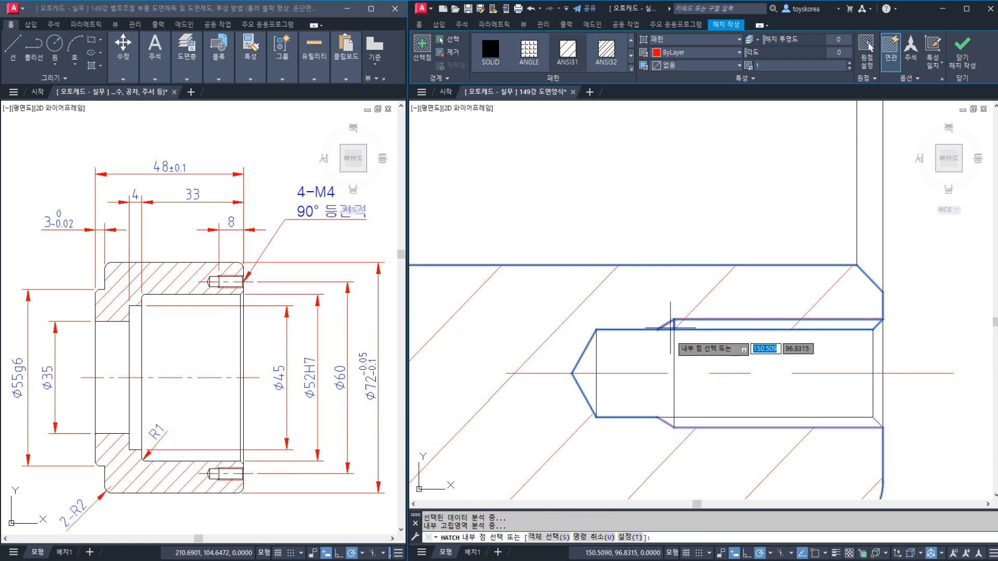
click(693, 421)
scroll(694, 421, down, 6)
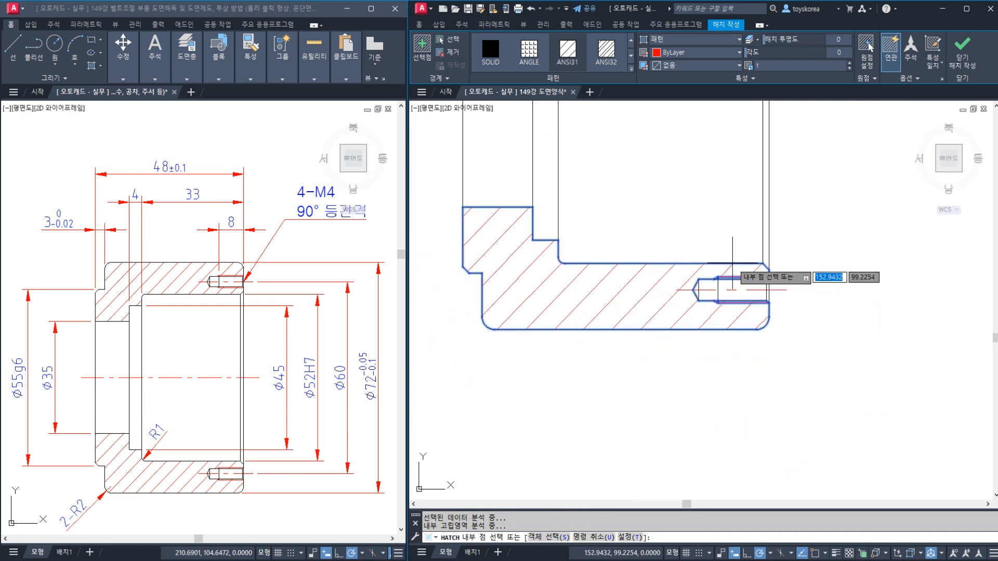
click(970, 62)
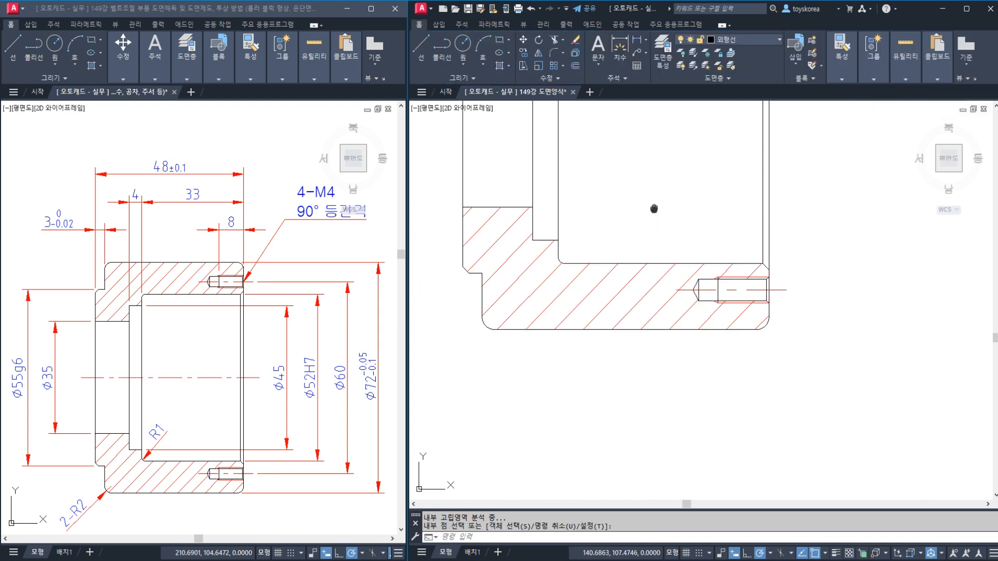
Save the drawing with the hatched section view
middle_drag(663, 202, 666, 329)
scroll(666, 329, down, 3)
mouse_move(654, 278)
middle_down()
mouse_move(668, 292)
mouse_move(647, 305)
middle_up()
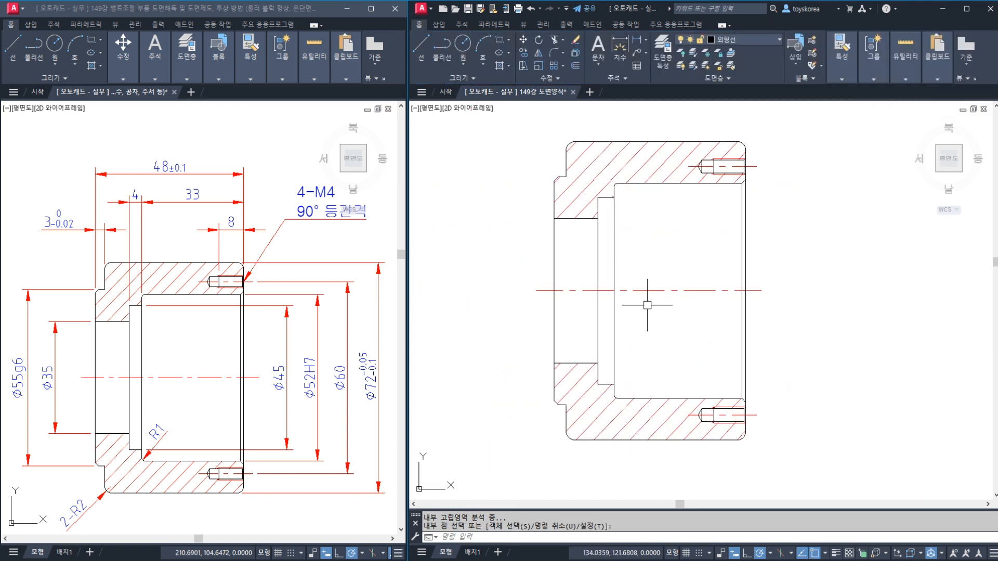
key(ctrl+s)
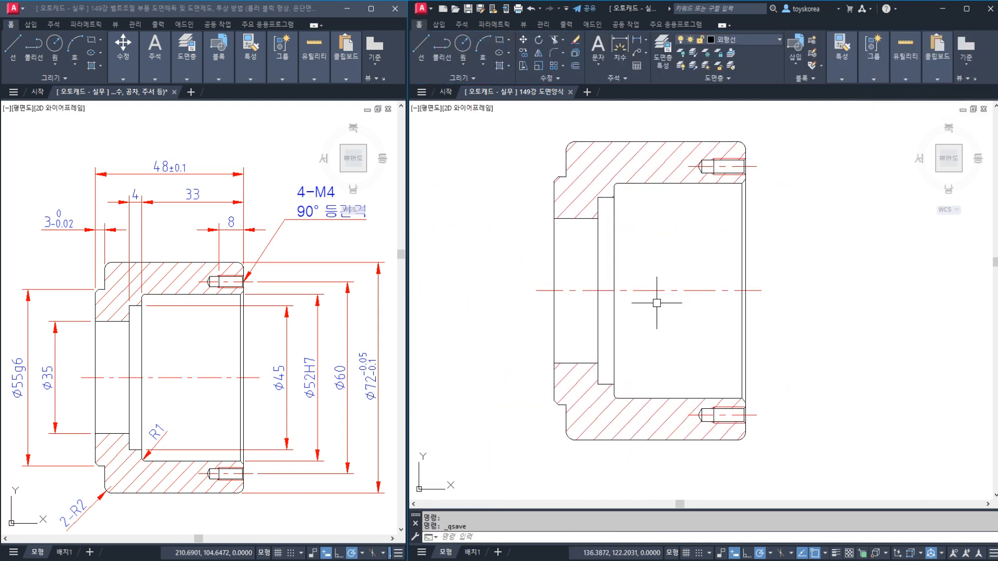
Examine the upper M4 tapped hole's thread lines and the hatching around them against the whole section view
scroll(726, 170, up, 4)
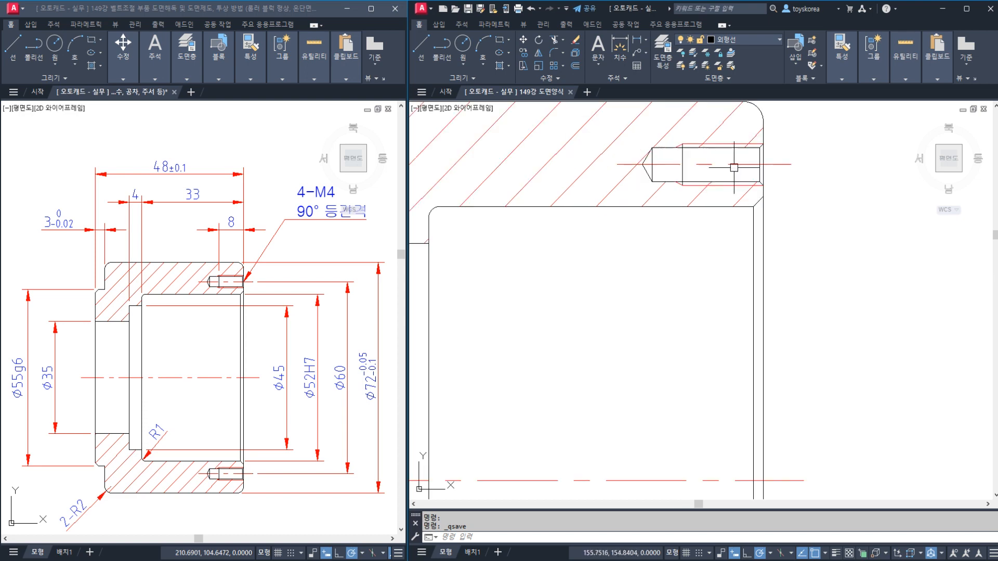
scroll(744, 162, down, 4)
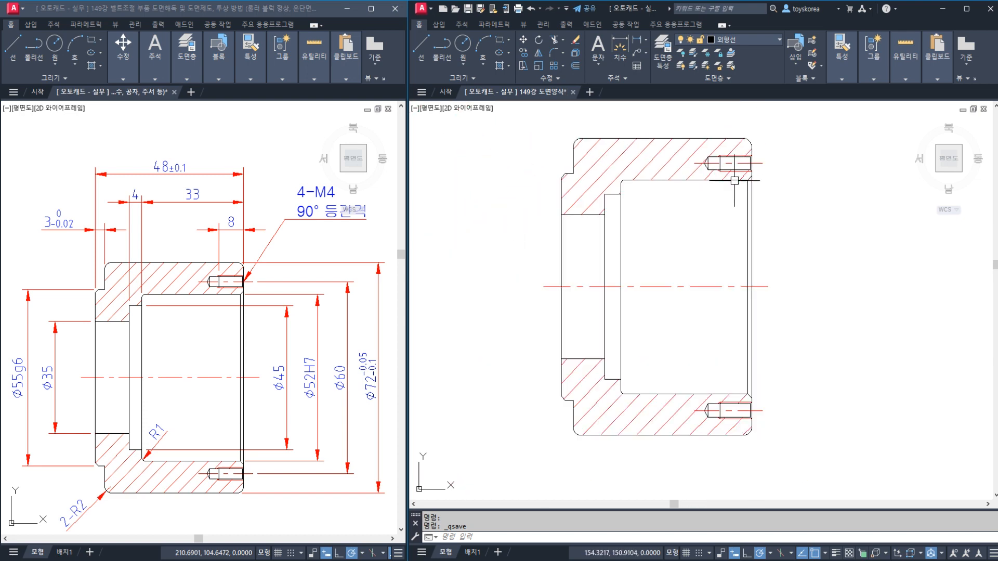
middle_drag(735, 181, 747, 187)
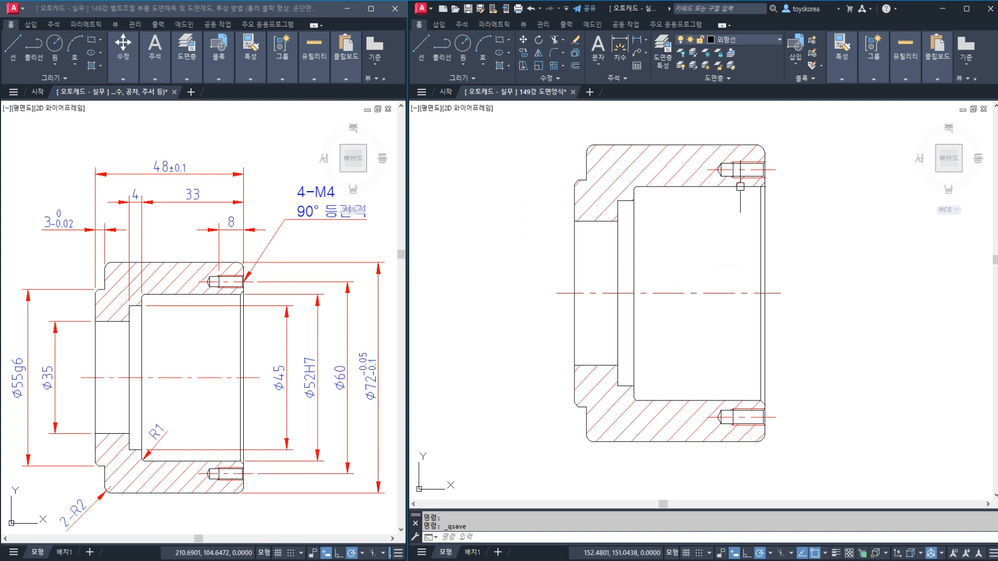
scroll(753, 164, up, 4)
scroll(754, 166, down, 4)
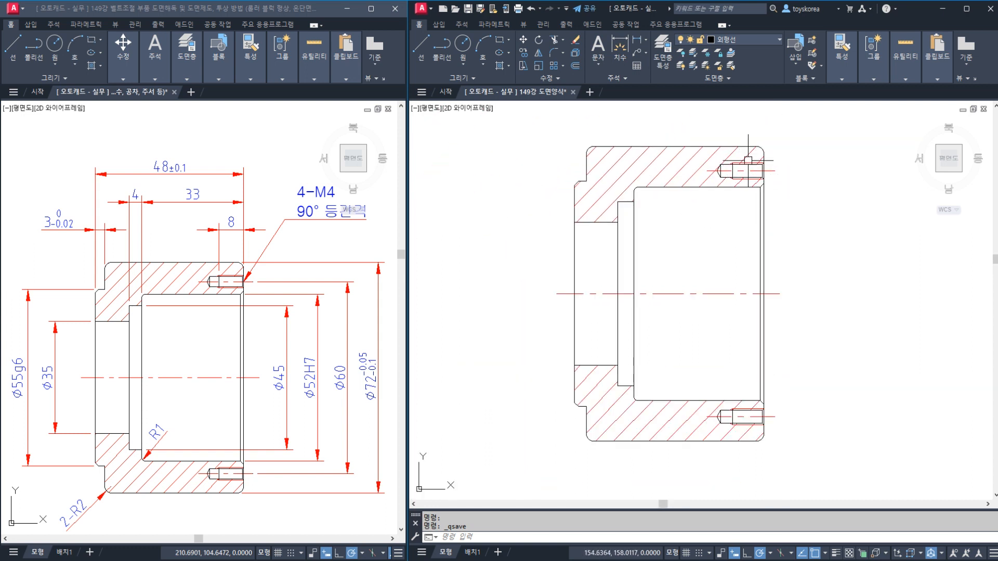
scroll(753, 161, up, 5)
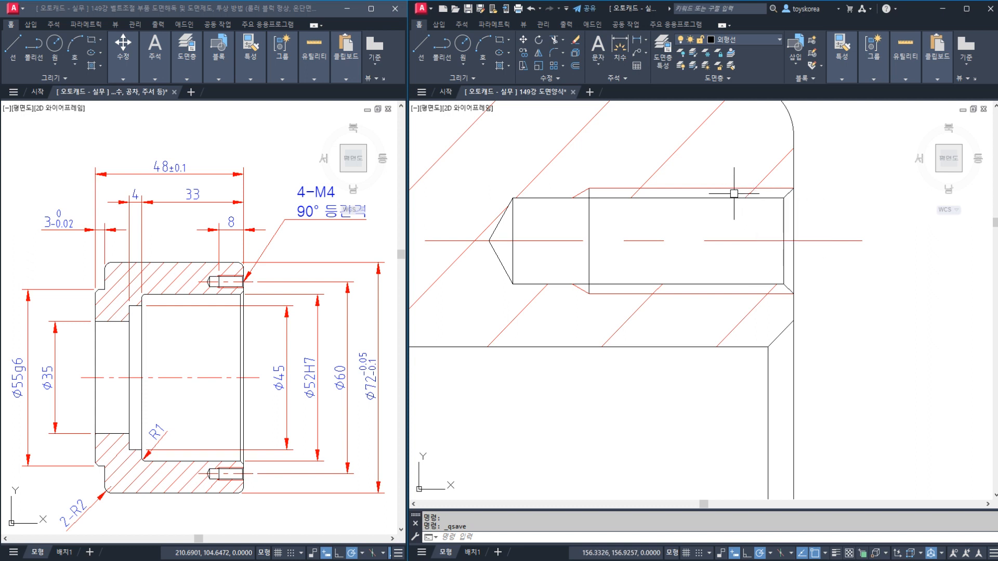
scroll(751, 212, up, 2)
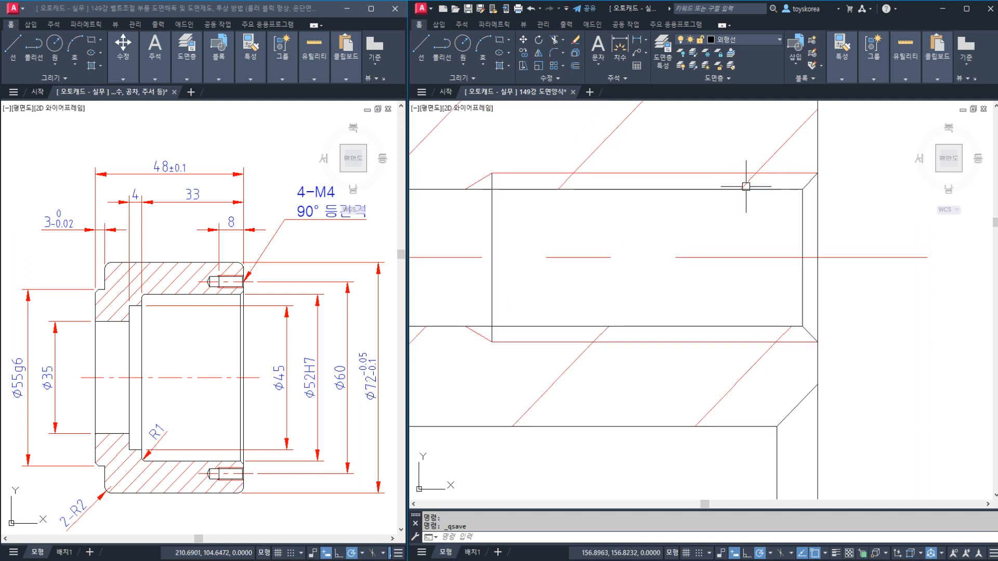
scroll(746, 186, down, 8)
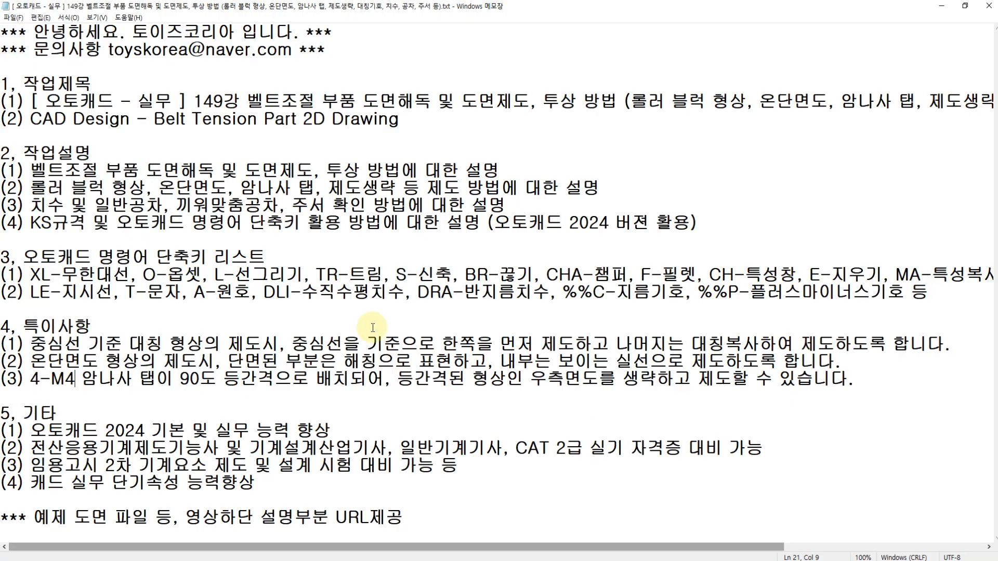
drag(396, 189, 353, 213)
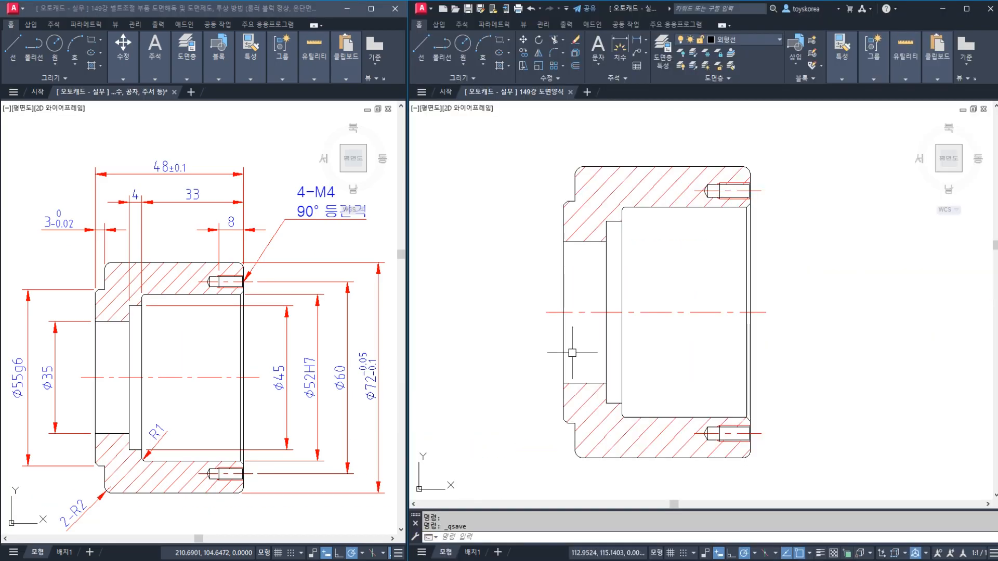
click(572, 353)
key(Escape)
key(Escape)
key(Escape)
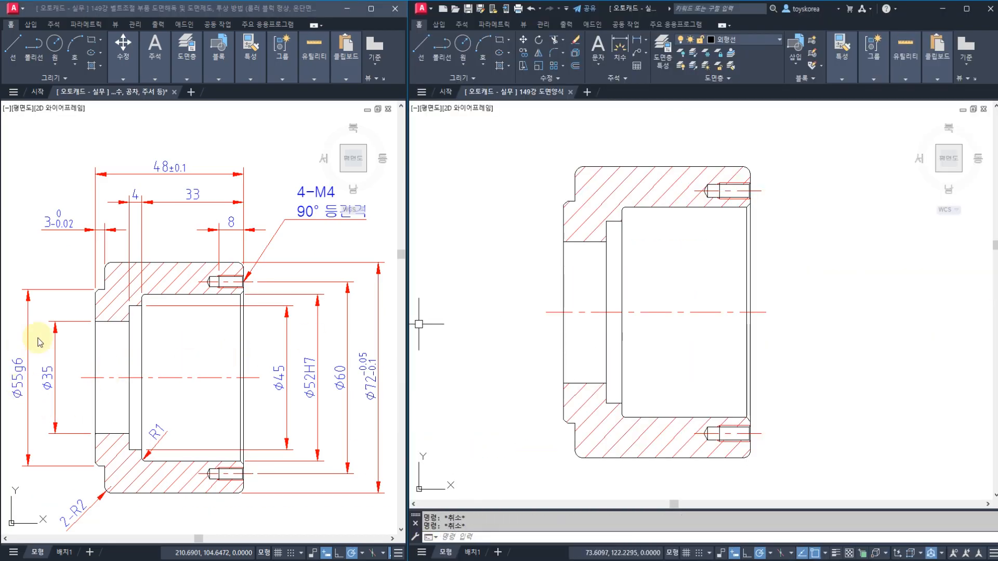
click(482, 340)
key(Escape)
key(Escape)
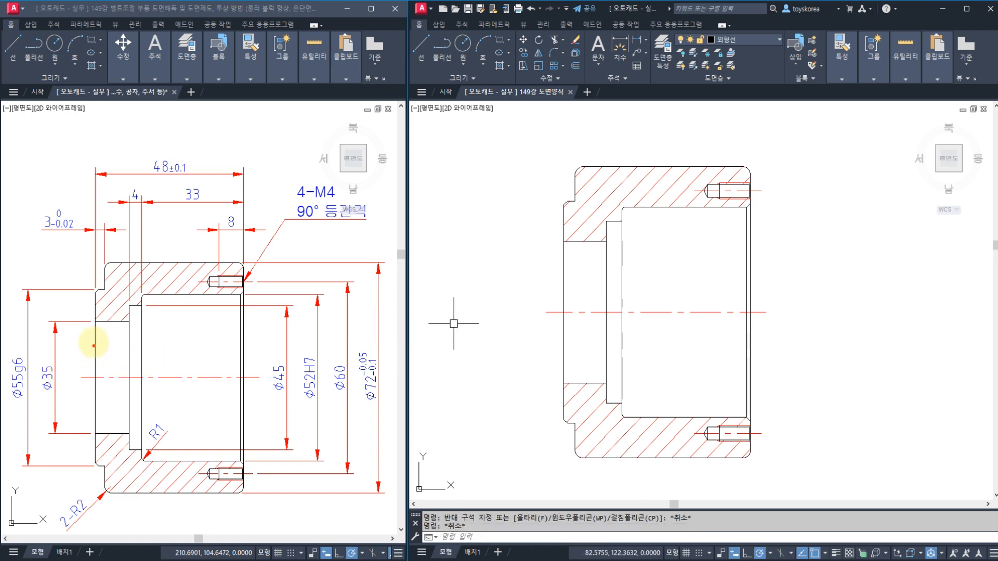
drag(244, 314, 242, 353)
mouse_move(285, 326)
mouse_down()
mouse_move(284, 353)
mouse_move(279, 328)
mouse_move(275, 353)
mouse_move(255, 345)
mouse_up()
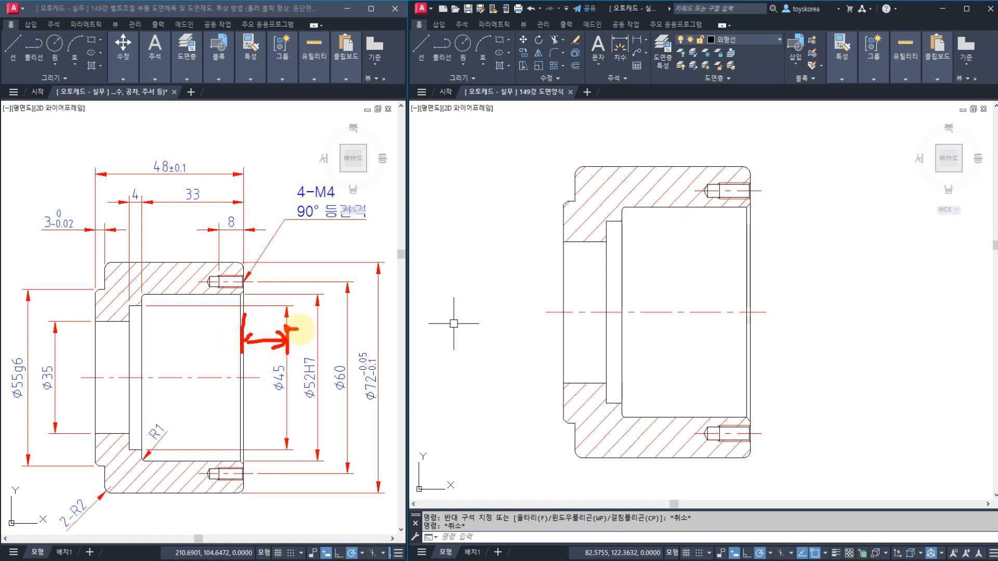
drag(322, 326, 348, 326)
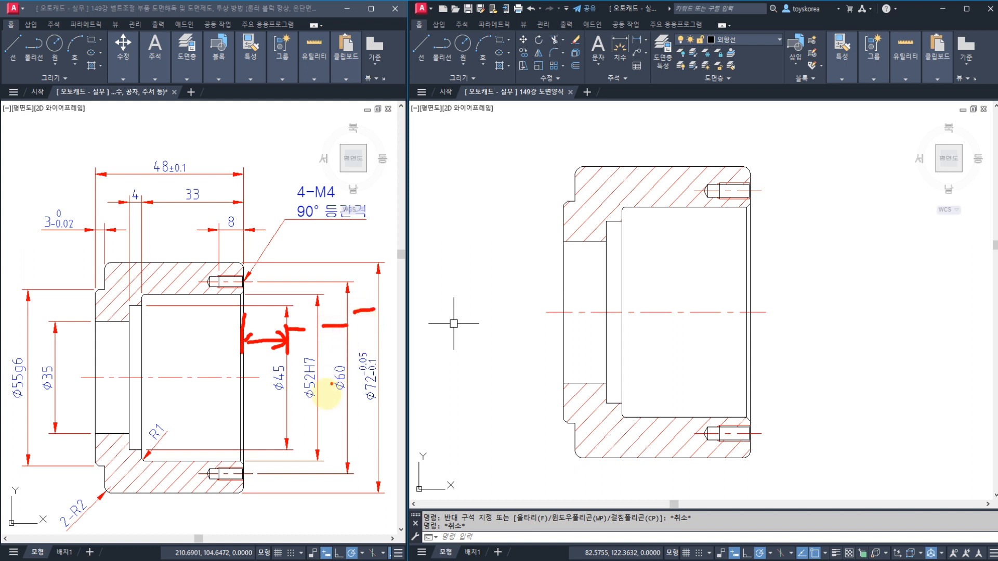
mouse_move(281, 422)
mouse_down()
mouse_move(256, 418)
mouse_move(305, 403)
mouse_move(317, 420)
mouse_move(344, 415)
mouse_up()
mouse_move(356, 415)
mouse_down()
mouse_move(364, 408)
mouse_move(368, 430)
mouse_up()
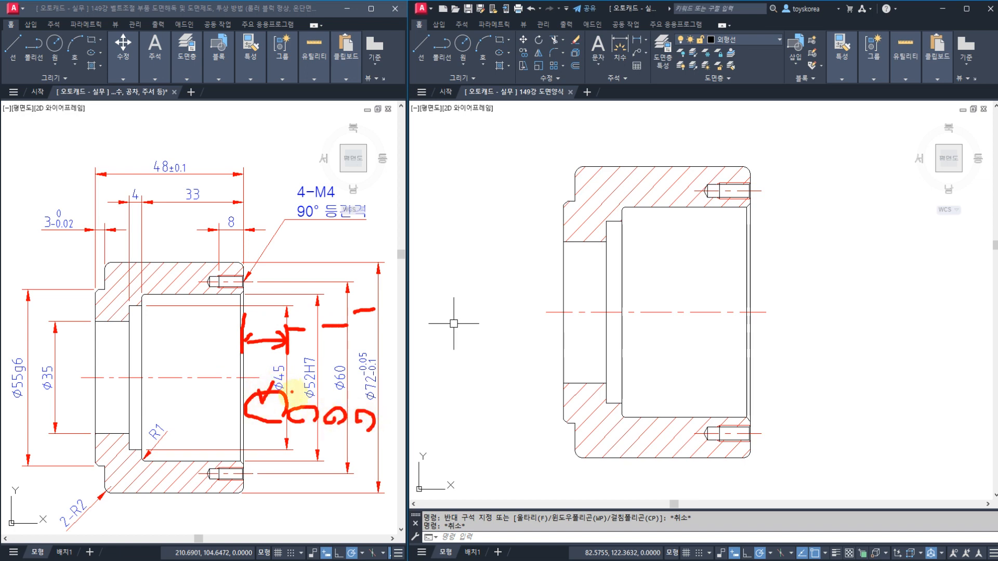
mouse_move(297, 402)
mouse_down()
mouse_move(373, 407)
mouse_move(373, 421)
mouse_up()
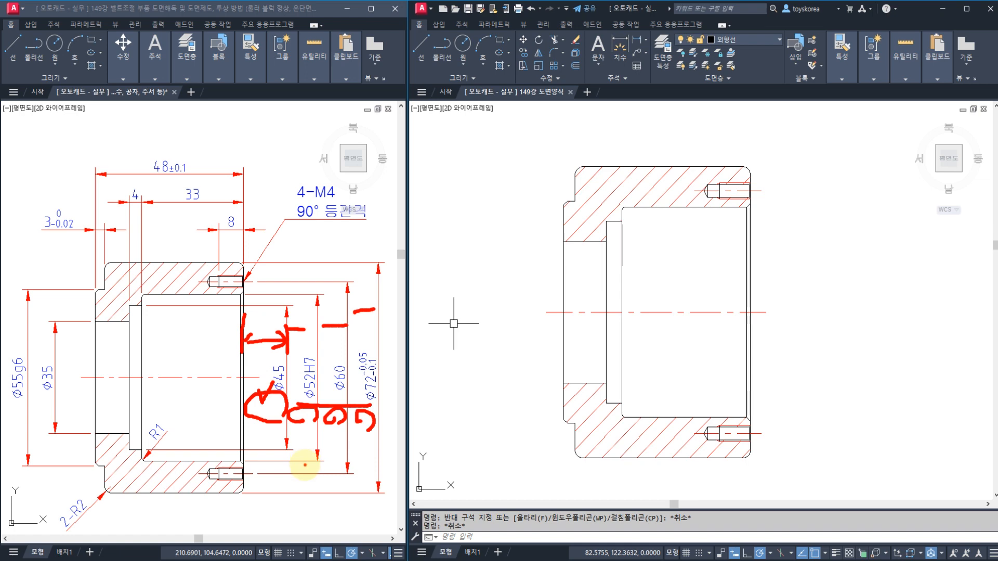
drag(242, 434, 276, 431)
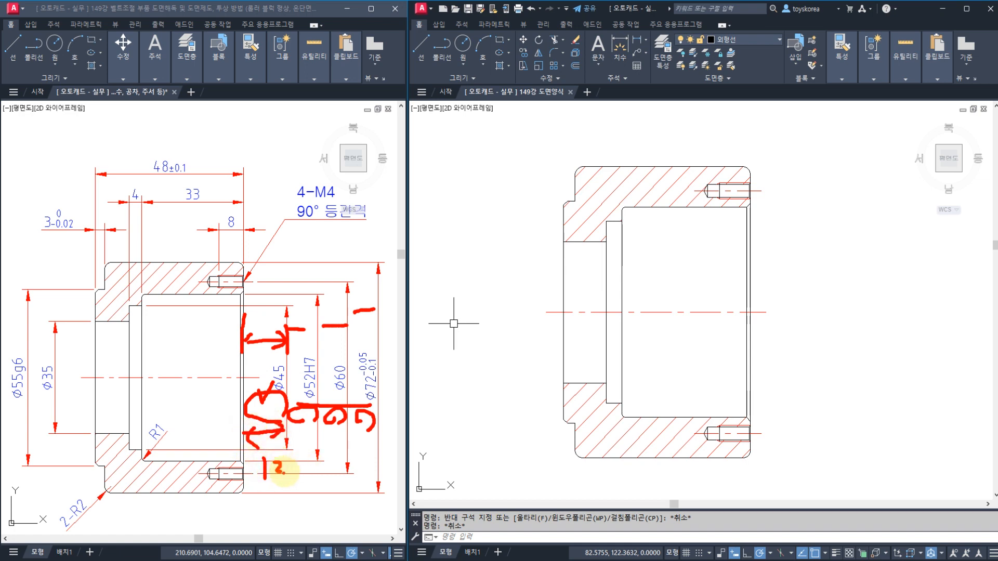
drag(300, 459, 303, 475)
drag(307, 459, 318, 474)
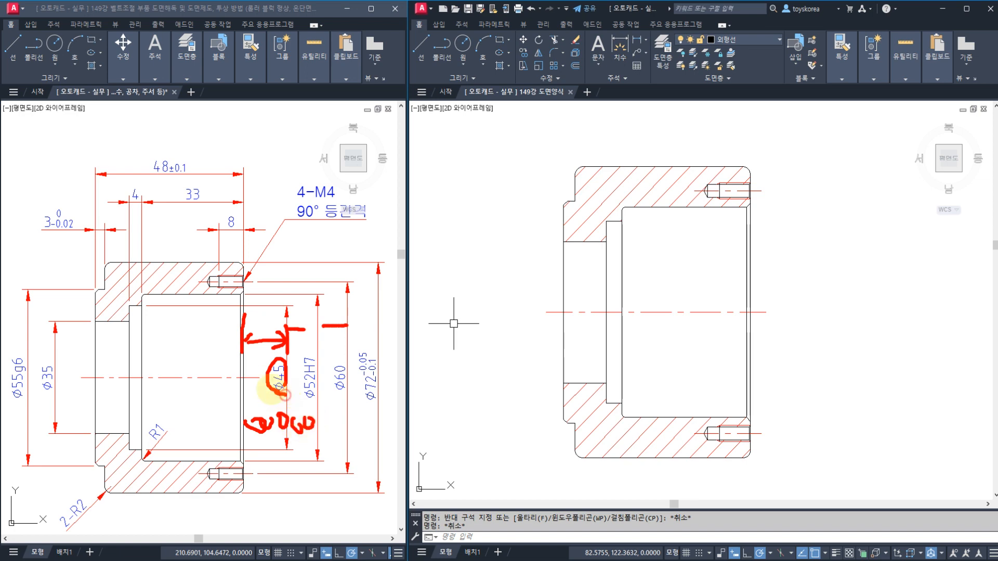
drag(286, 408, 247, 410)
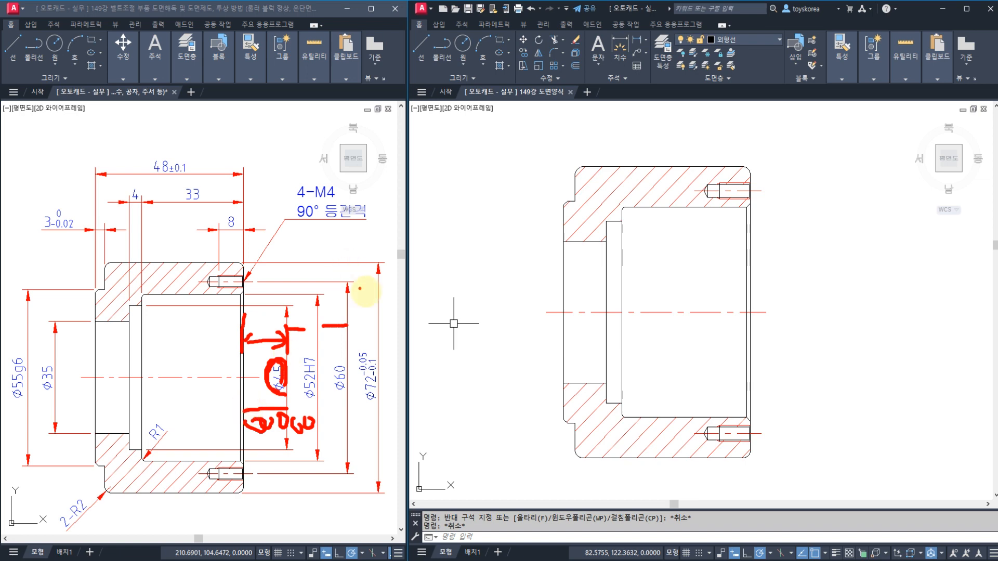
key(Escape)
key(Escape)
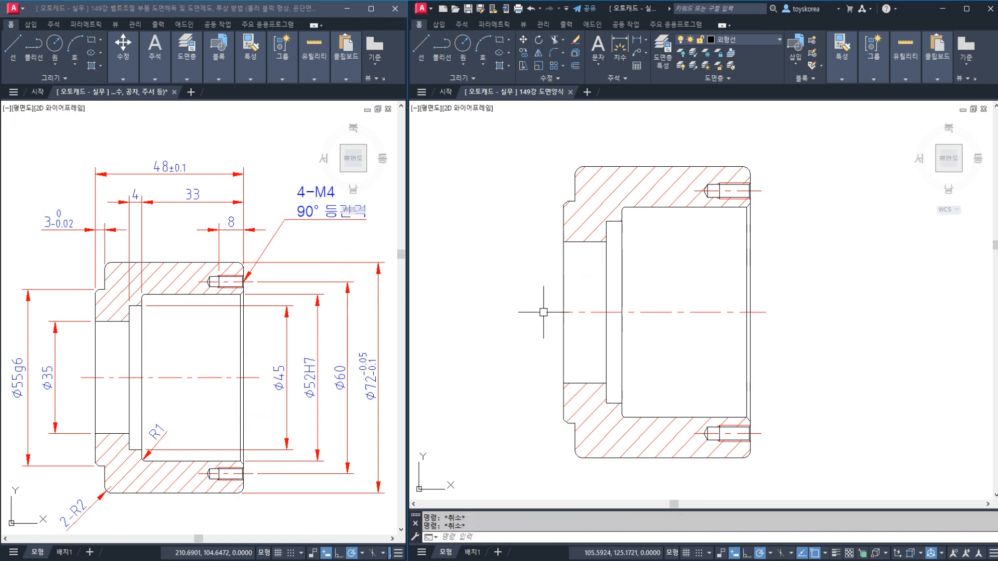
Add a vertical linear dimension across the small bore's diameter, placed outside the section's left end
text(DIMLI)
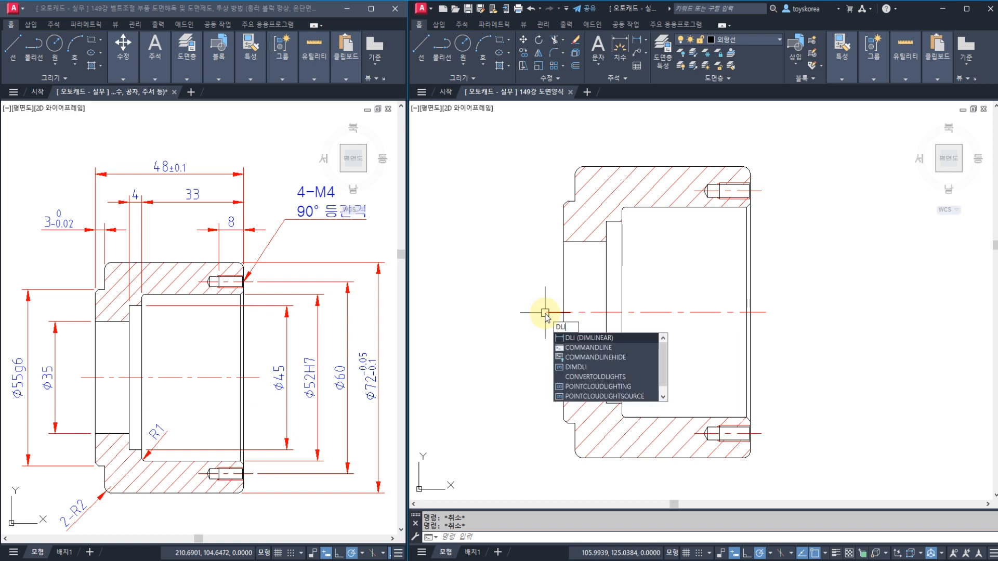
key(Return)
click(562, 241)
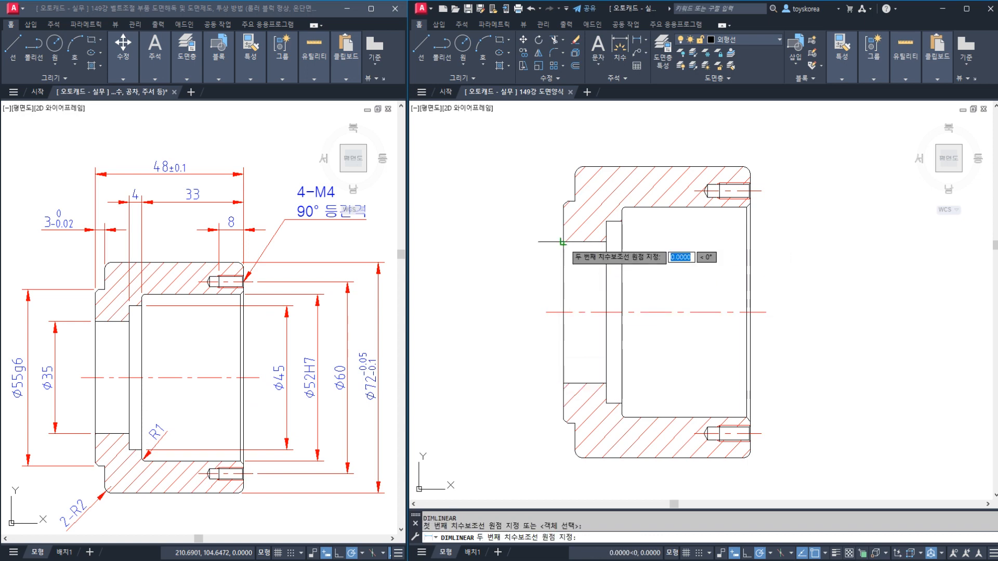
click(563, 383)
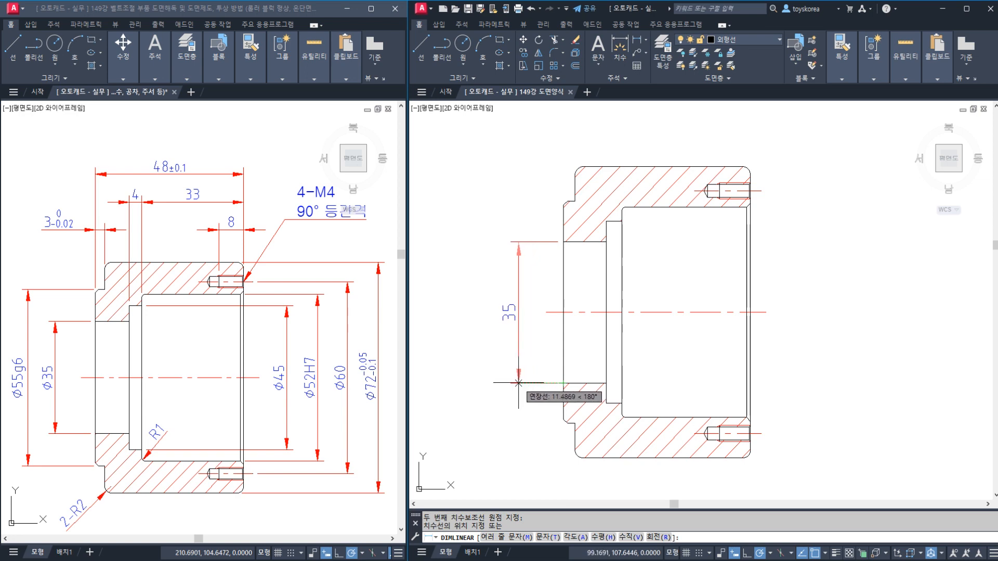
click(519, 383)
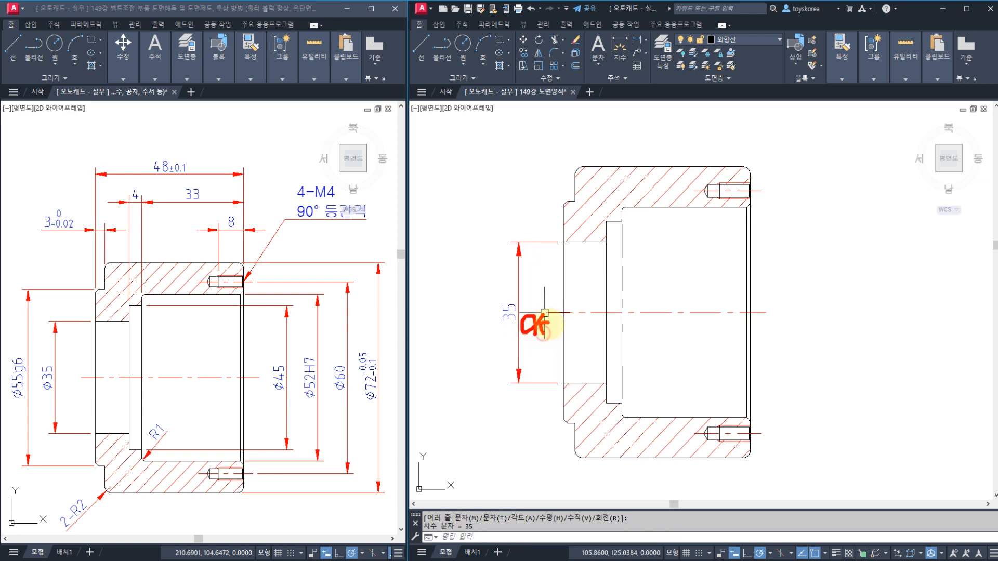
key(Escape)
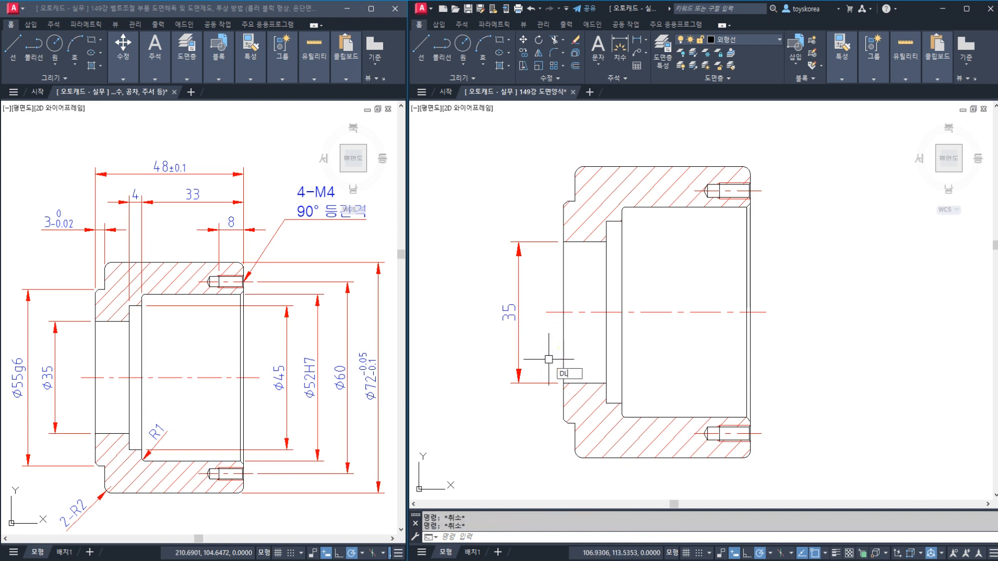
Add a vertical linear dimension for the left stepped boss's outer diameter, placed outside the small bore's dimension
text(DL)
key(Return)
click(565, 202)
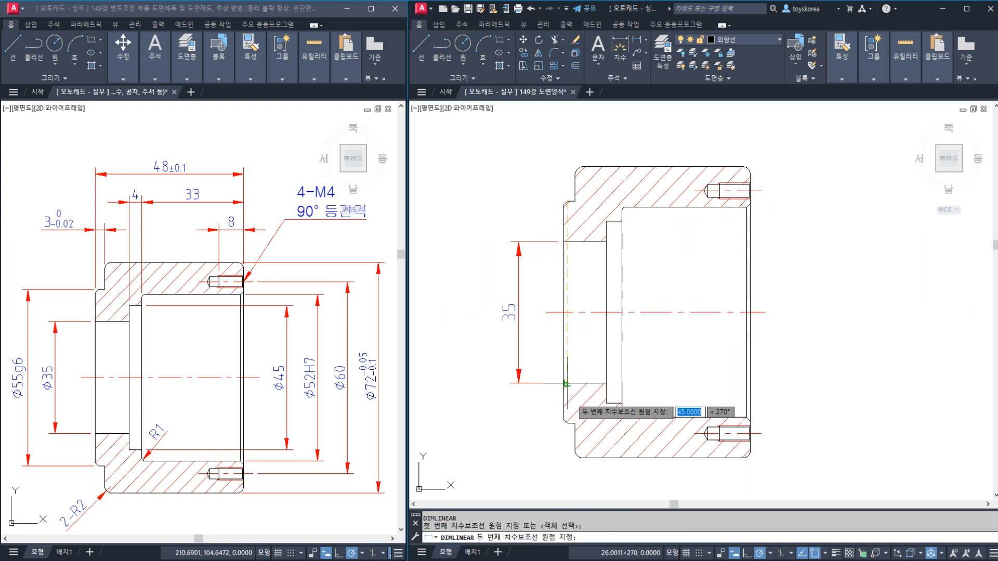
click(567, 423)
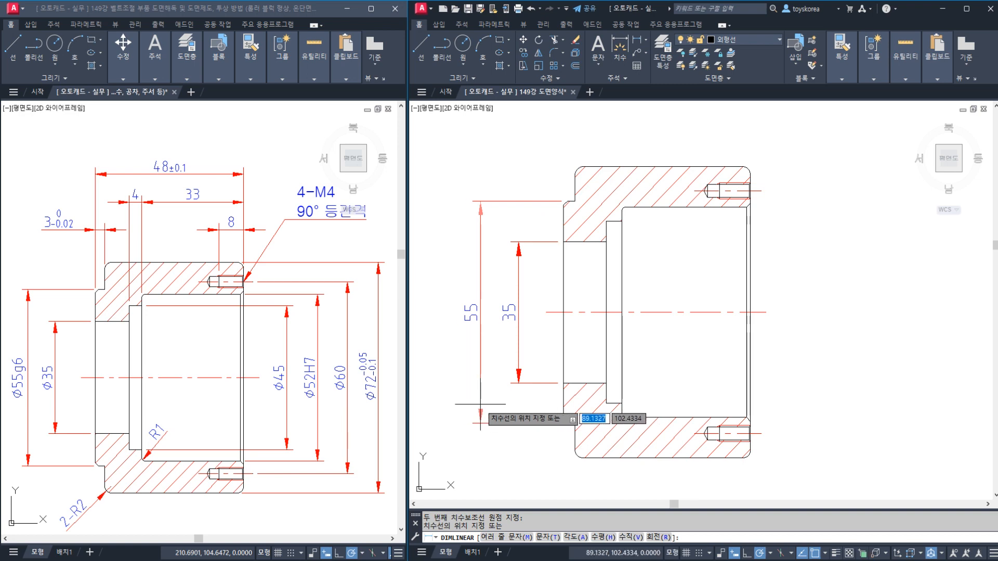
click(484, 406)
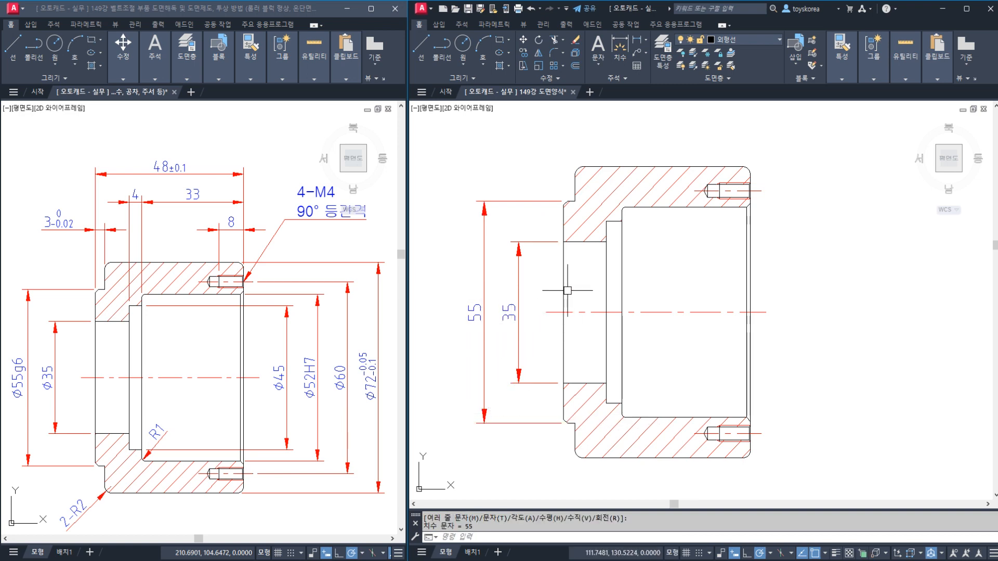
Dimension the left boss's step width above the section and move its text outside the left extension line
mouse_move(594, 320)
middle_down()
mouse_move(574, 338)
mouse_move(579, 299)
middle_up()
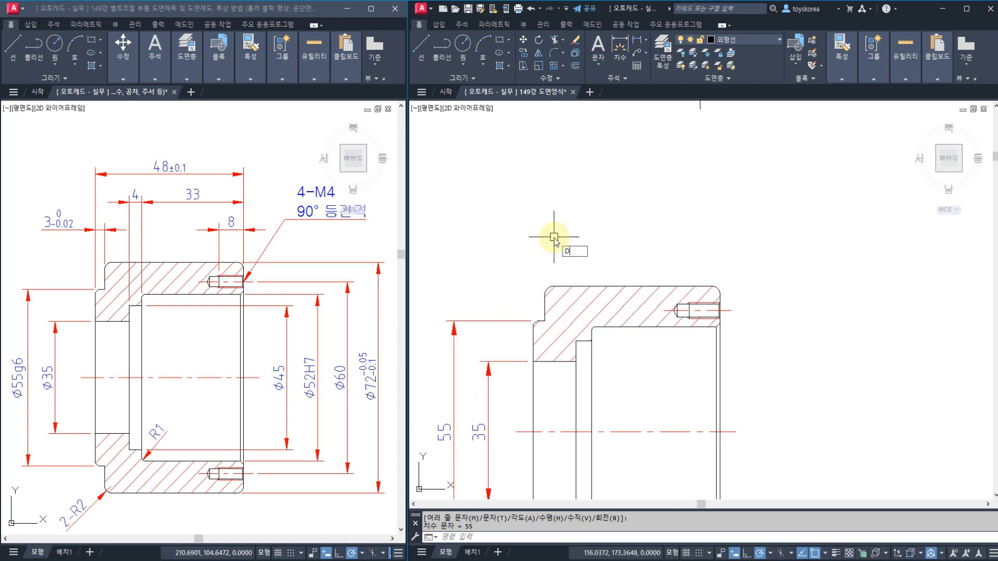
key(Return)
click(534, 323)
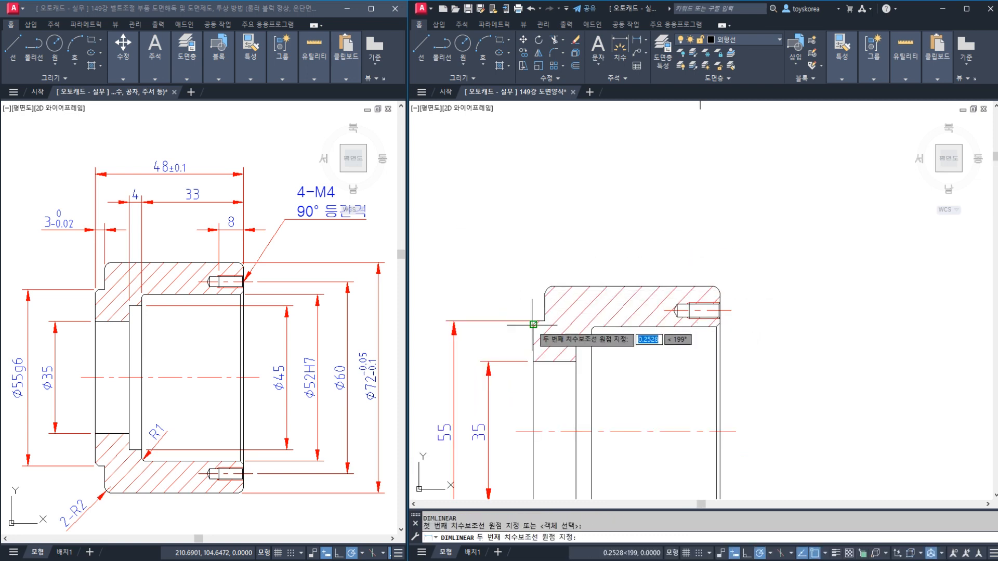
click(545, 302)
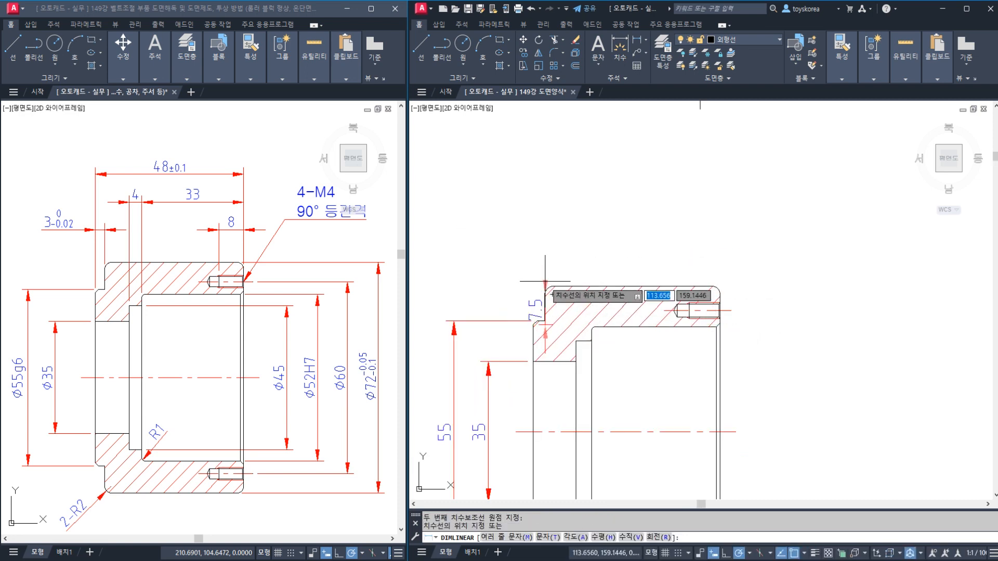
click(541, 242)
click(578, 230)
click(578, 230)
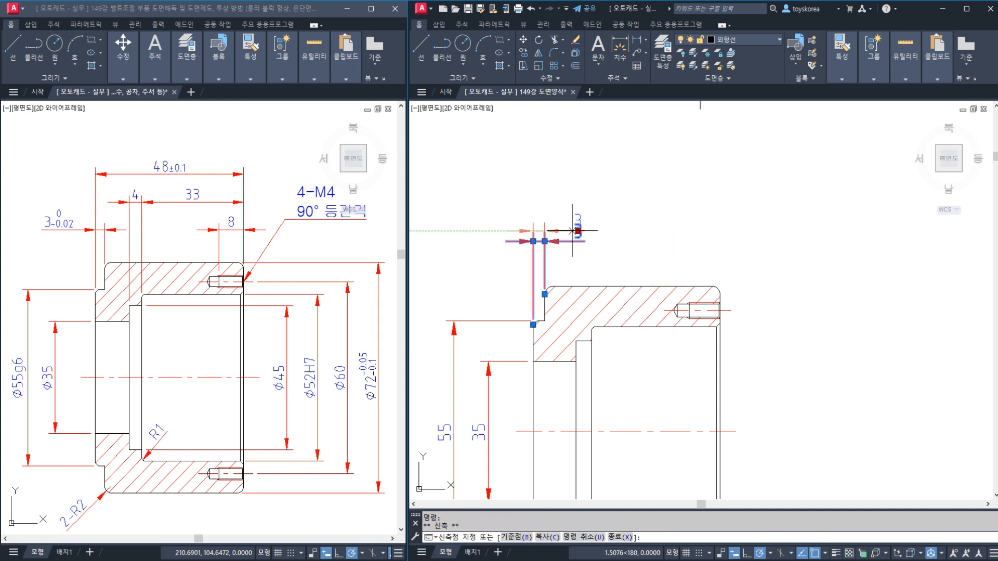
click(512, 242)
key(Escape)
key(Escape)
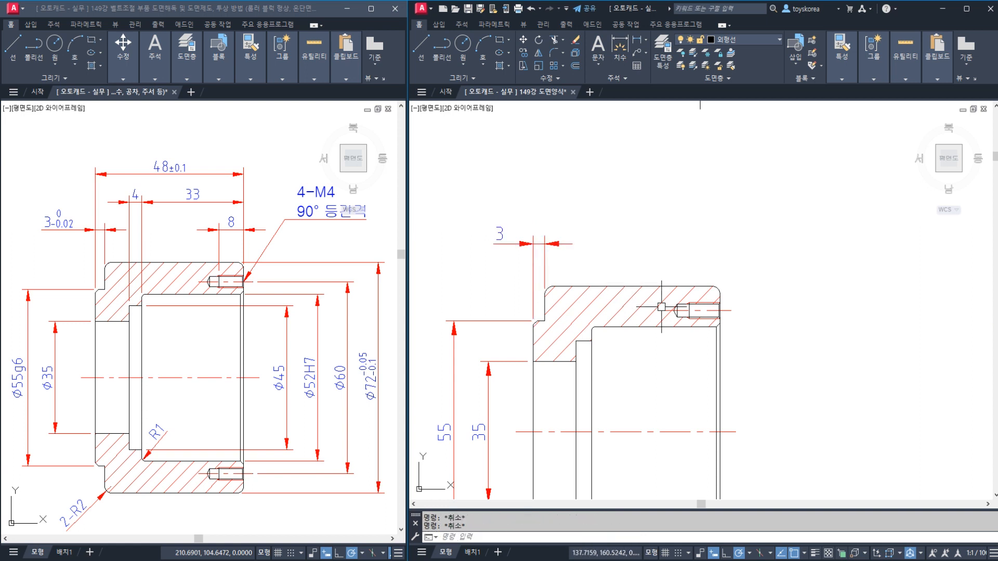
Dimension the upper tapped hole's thread depth from the right end face, in line with the boss step dimension
text(DIM)
text(LI)
key(Return)
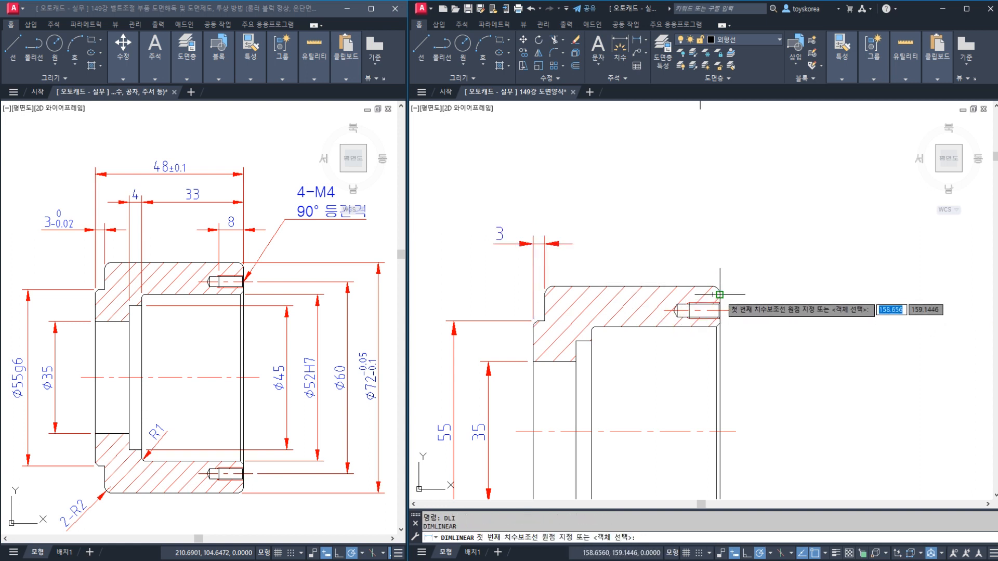
click(719, 304)
scroll(684, 308, up, 2)
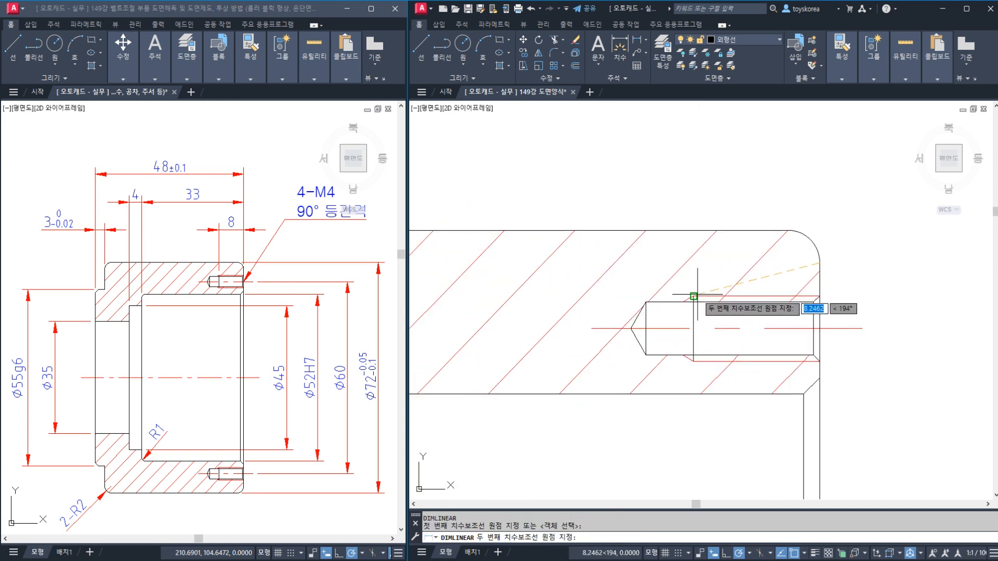
click(697, 307)
scroll(696, 296, down, 2)
scroll(691, 280, down, 1)
scroll(676, 254, up, 1)
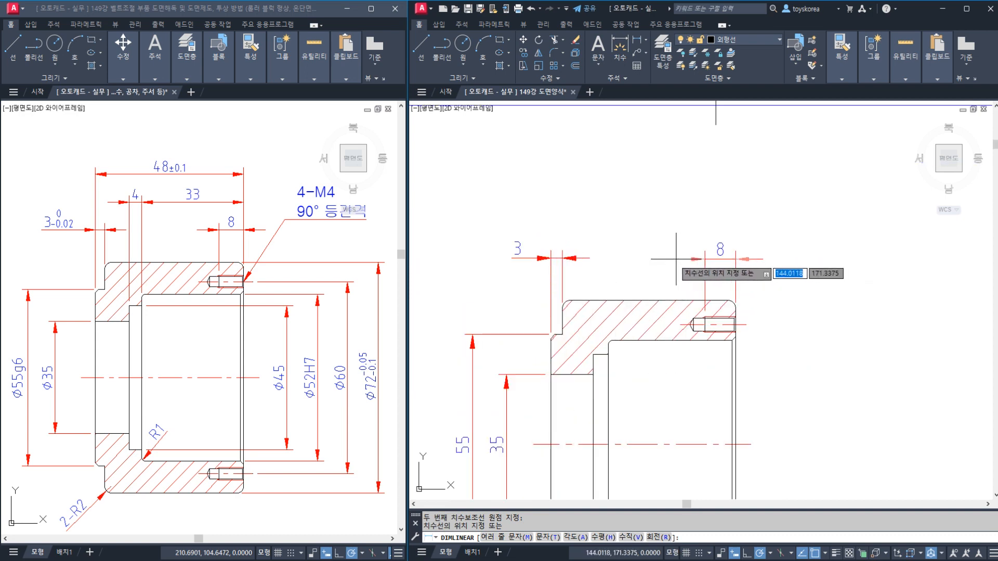
click(588, 259)
Dimension the large bore's depth from the right end face, placed above the thread depth dimension
middle_drag(646, 289, 634, 298)
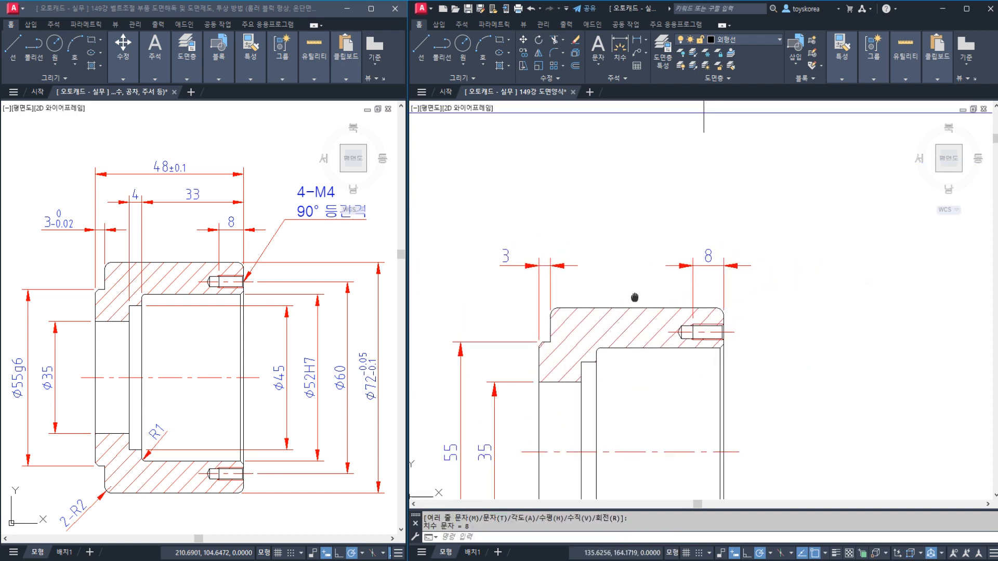
text(DLI)
key(Return)
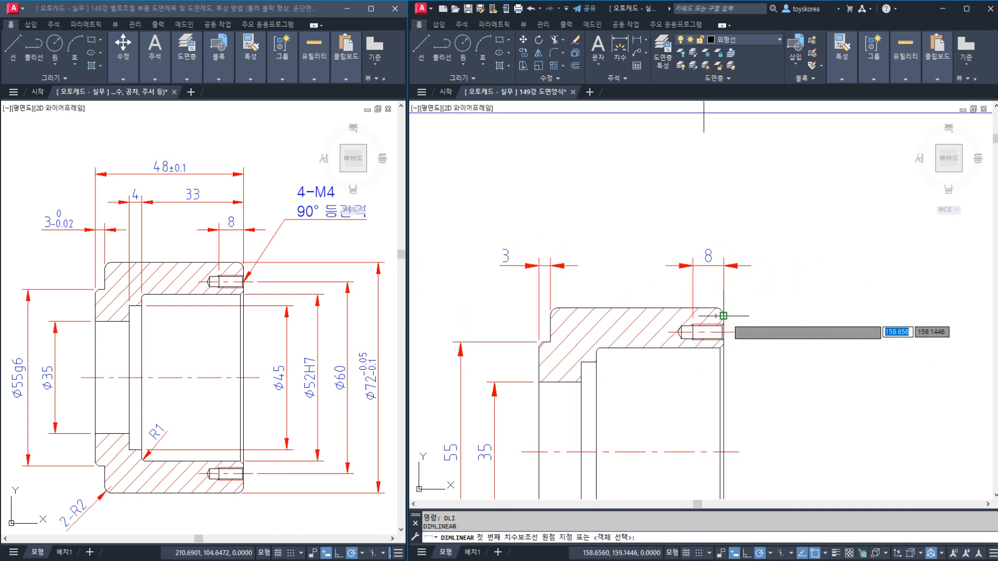
click(716, 316)
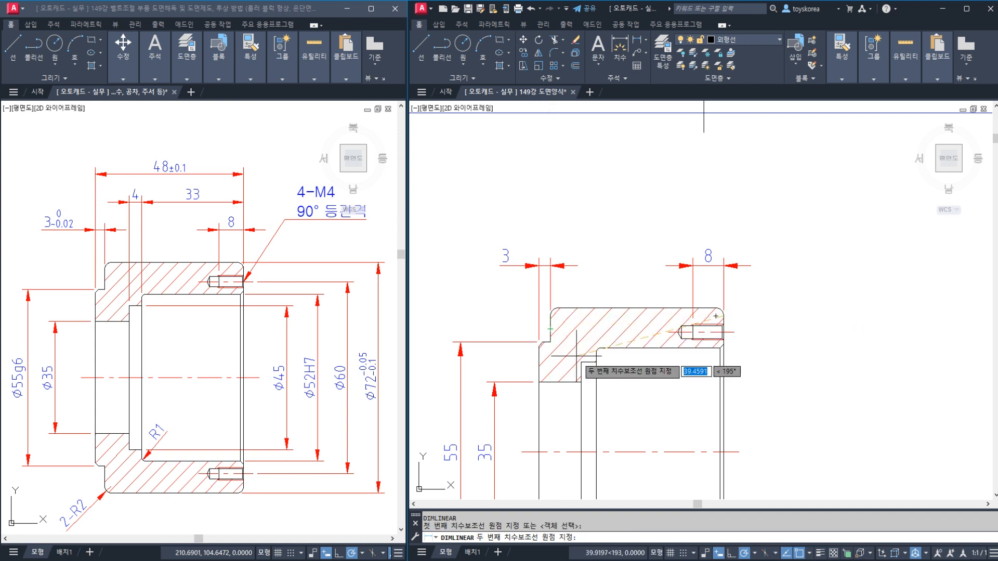
click(596, 352)
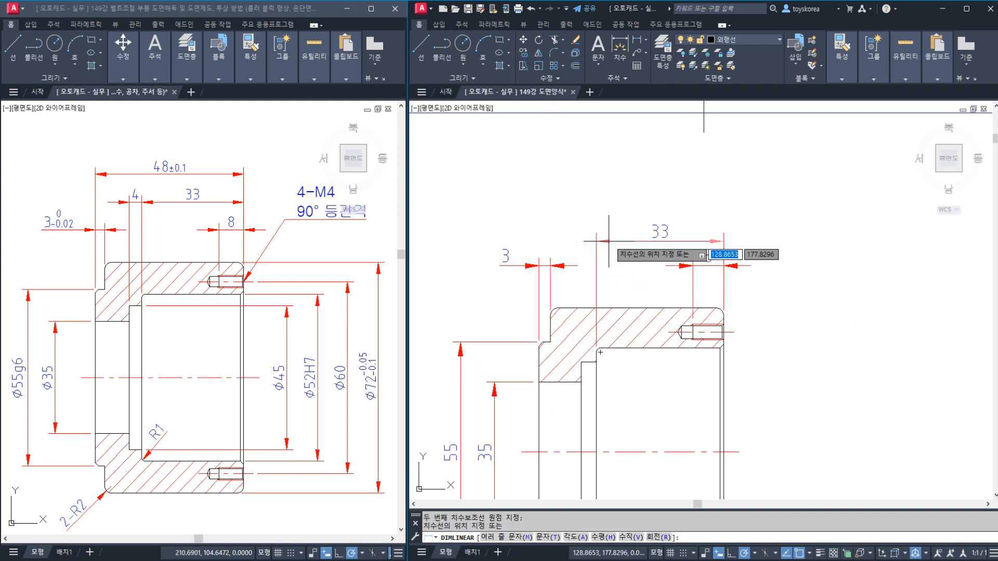
click(616, 227)
key(Escape)
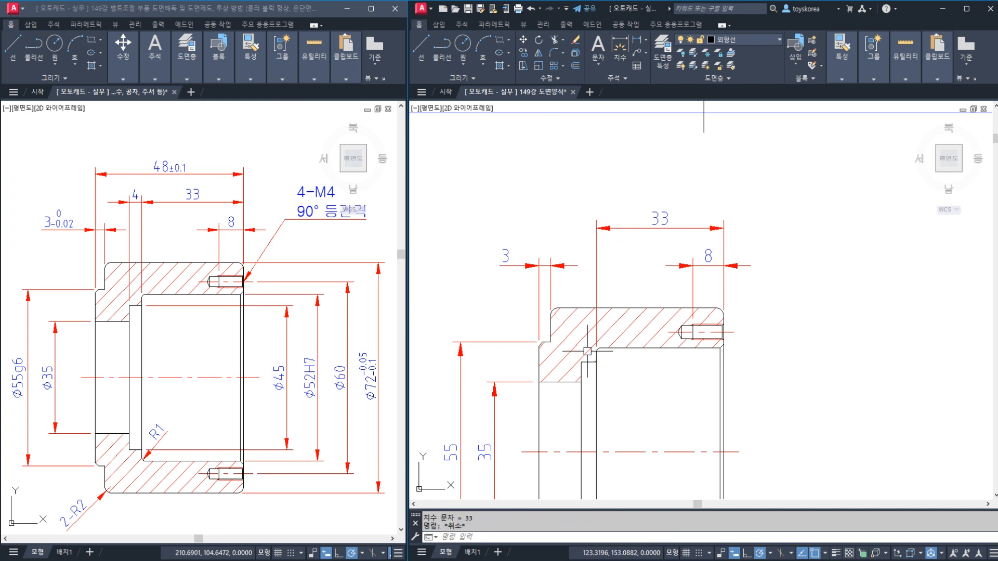
Dimension the width of the intermediate bore step, in line with the large bore's depth dimension
key(space)
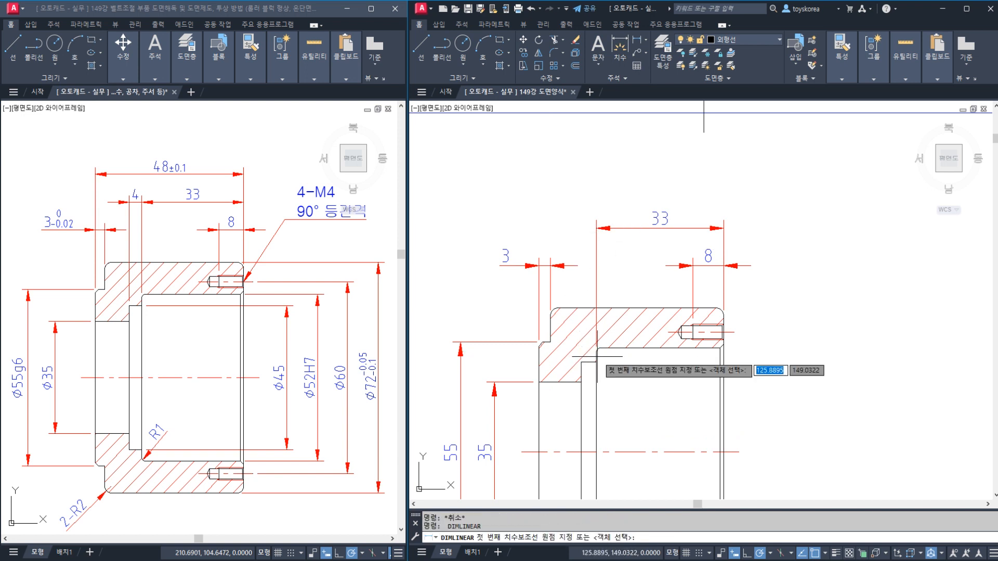
click(596, 352)
click(581, 363)
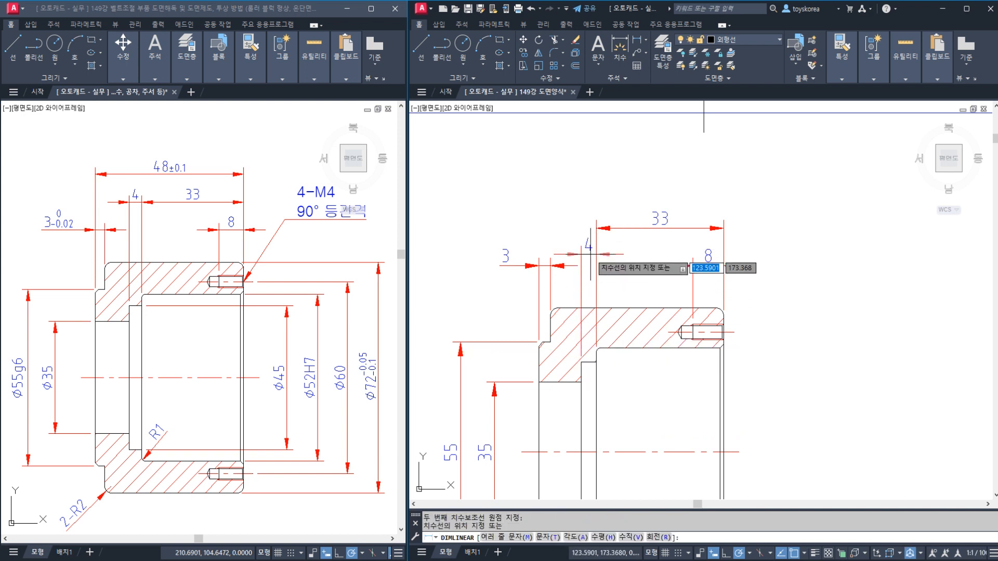
click(594, 228)
key(Escape)
Dimension the section's overall width from the left boss face to the right end face, placed above the large bore's depth dimension
key(space)
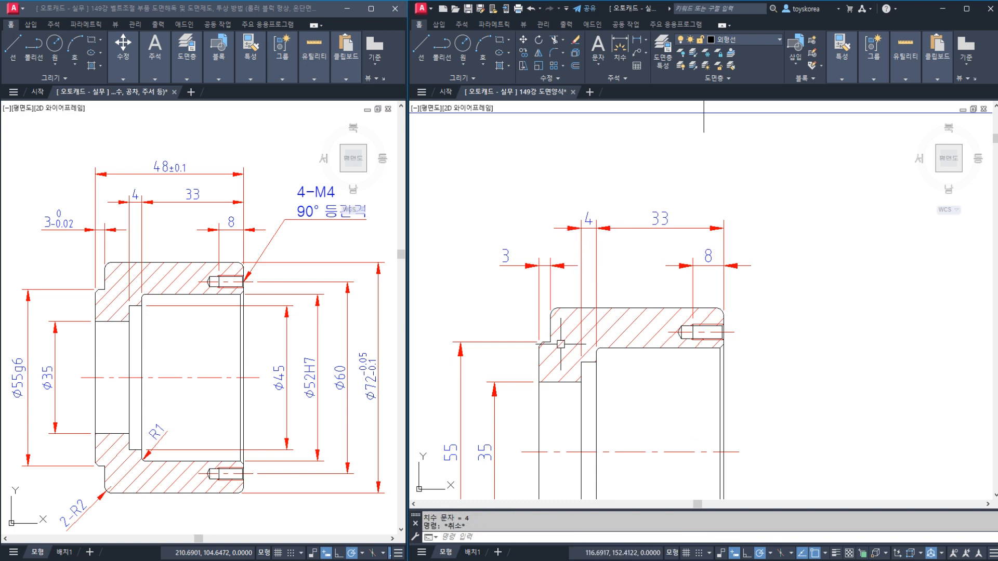
click(539, 346)
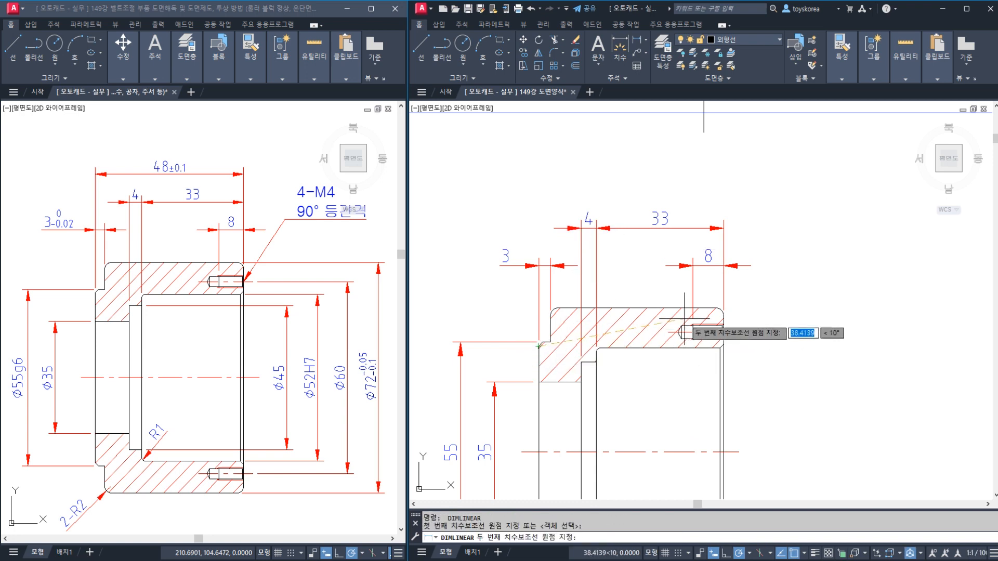
click(715, 317)
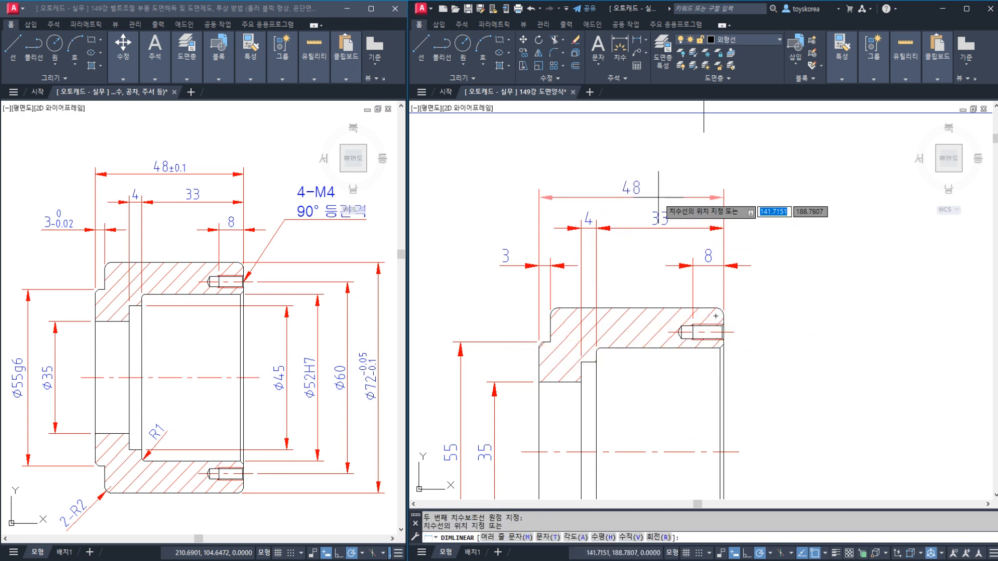
click(658, 195)
key(Escape)
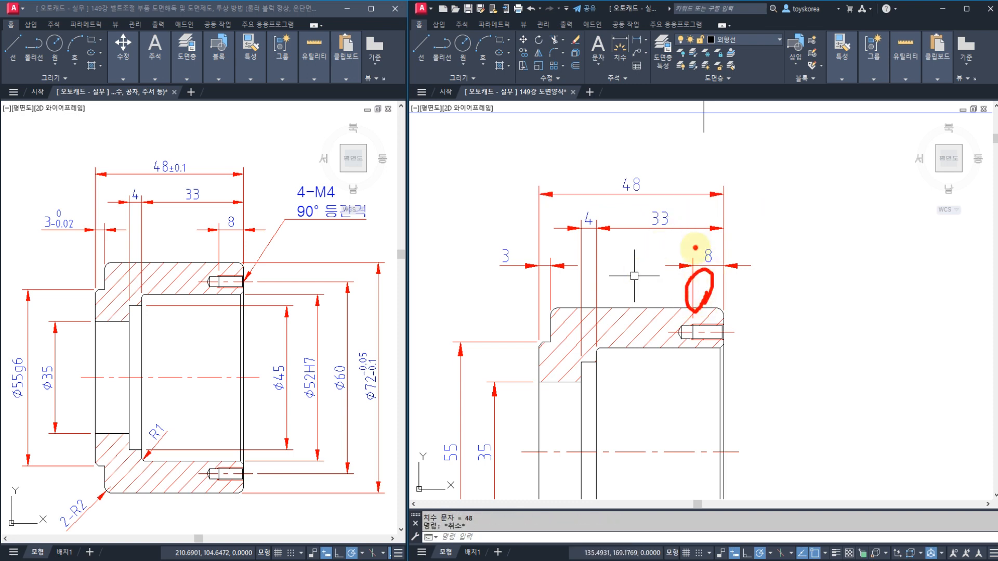
key(Escape)
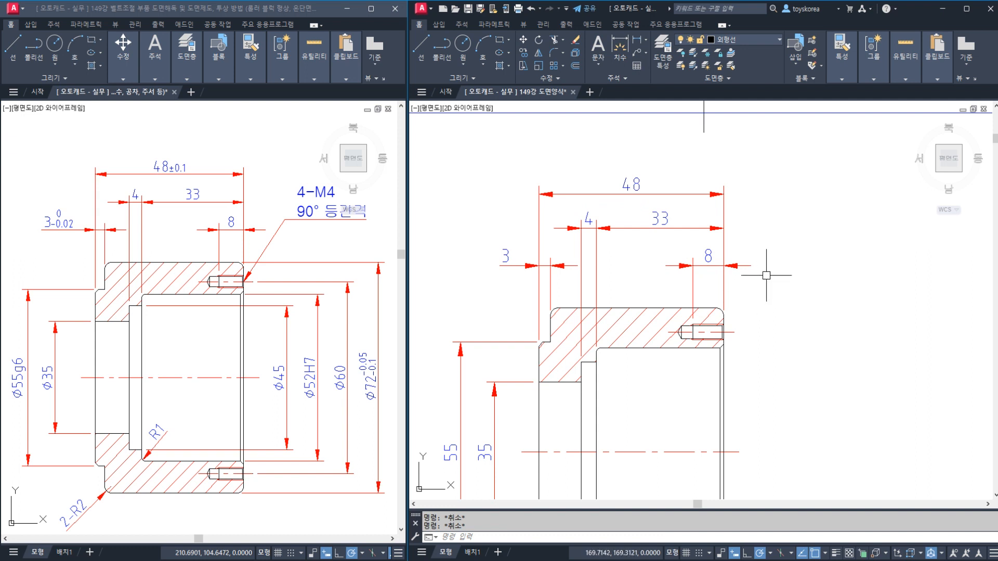
Stretch all the dimensions above the section straight up by about 1.2 mm to move them farther from the outline
text(s)
key(Return)
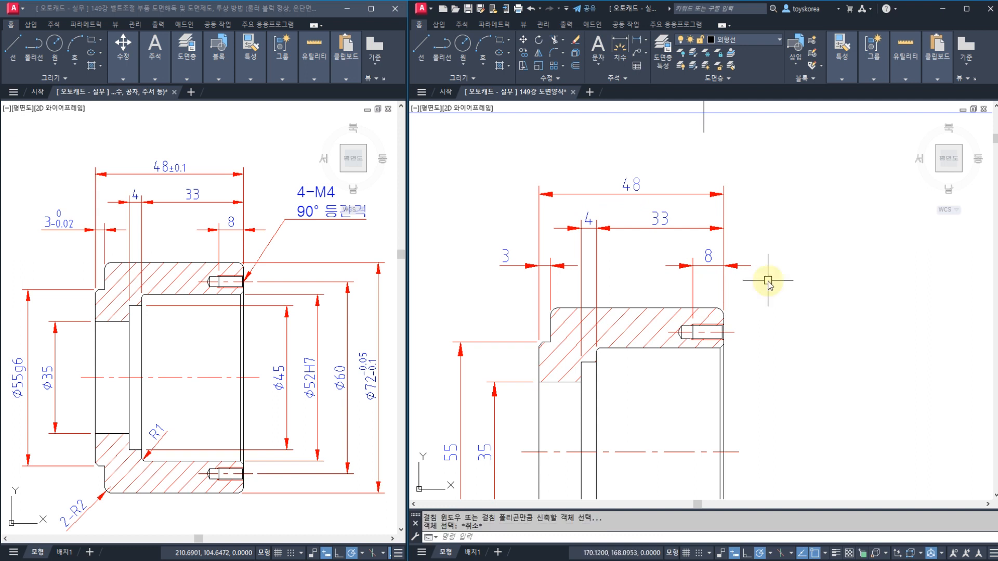
click(768, 278)
click(460, 132)
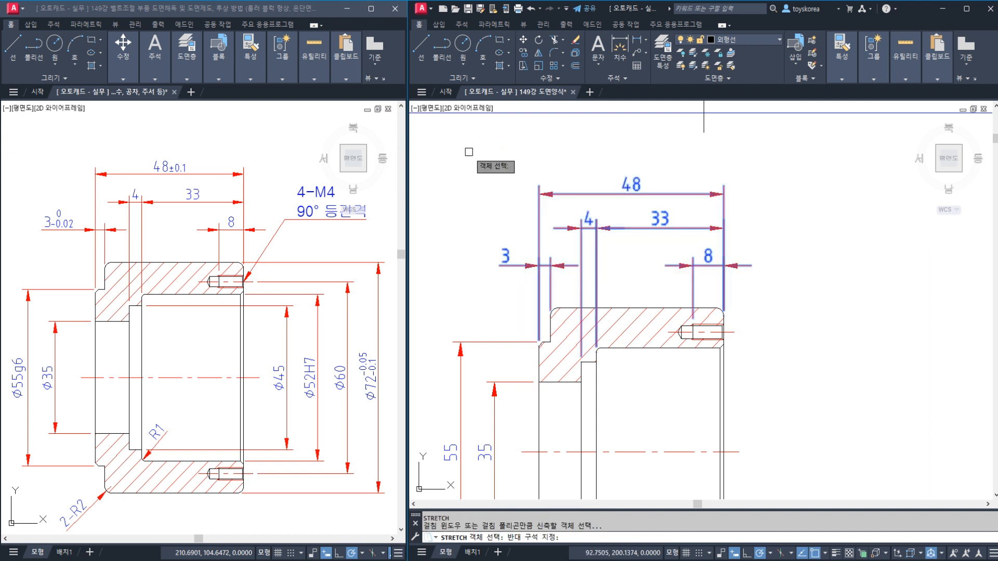
key(Return)
click(467, 203)
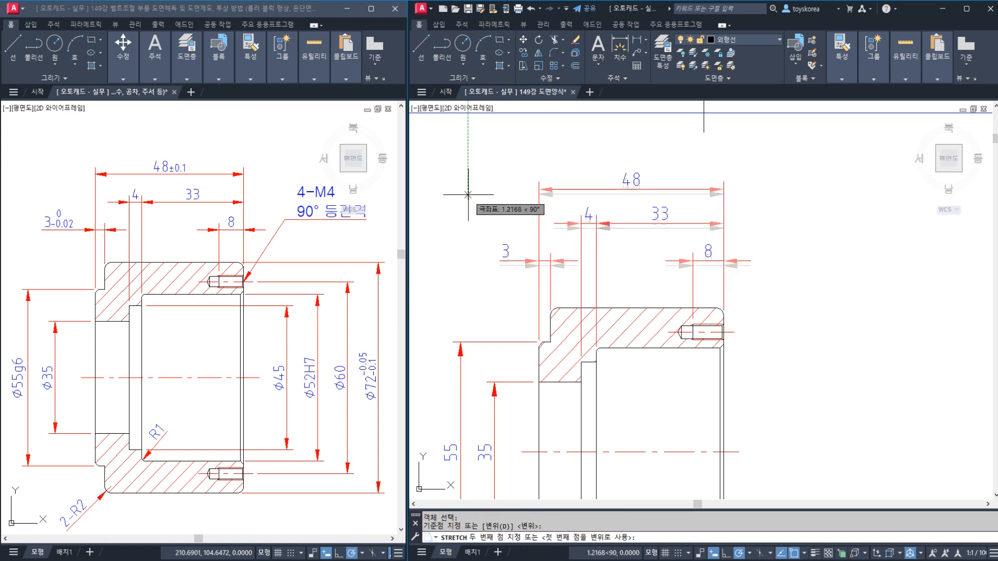
key(Escape)
drag(662, 293, 635, 346)
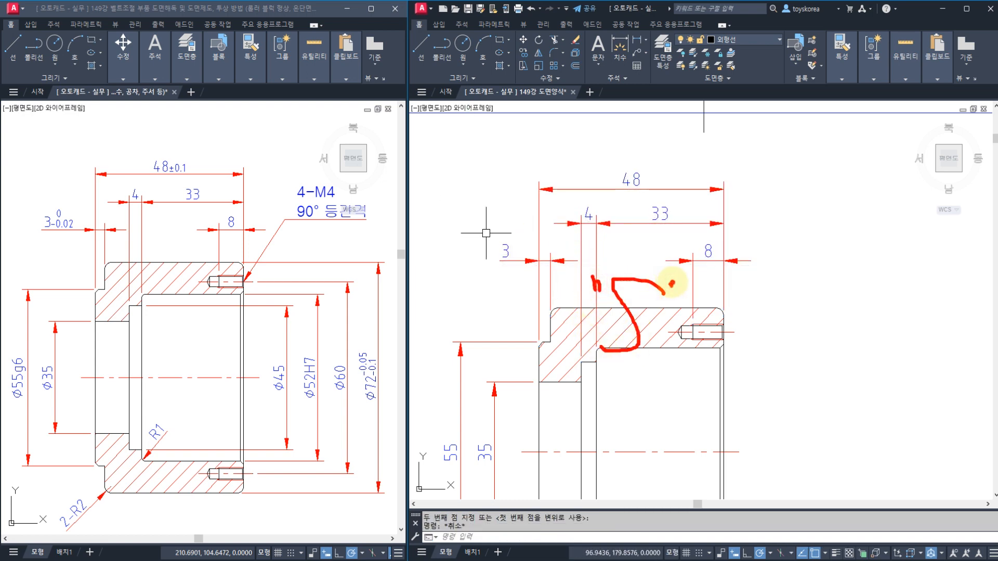
mouse_move(671, 283)
mouse_down()
mouse_move(661, 356)
mouse_move(671, 272)
mouse_move(686, 312)
mouse_move(744, 284)
mouse_up()
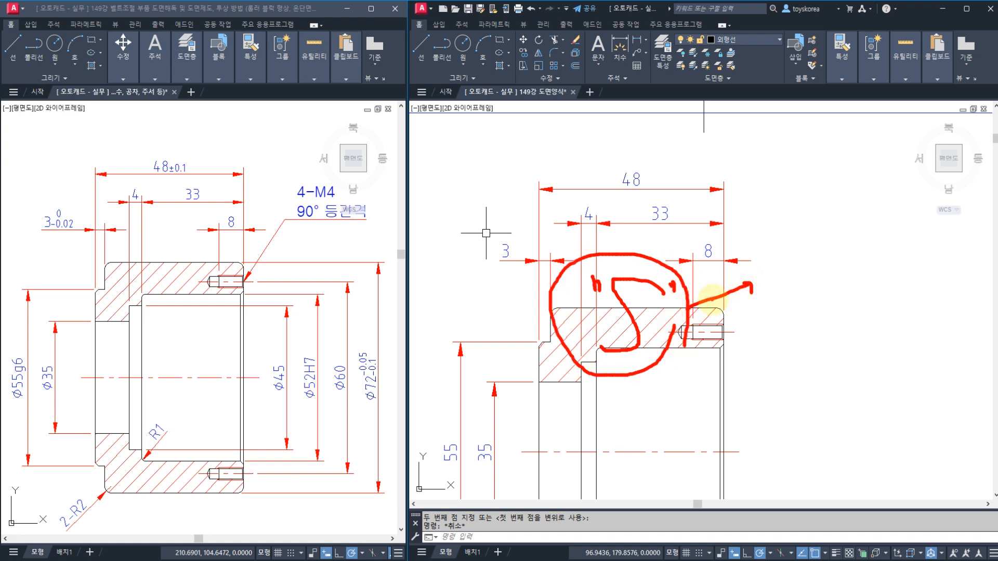
mouse_move(817, 329)
mouse_down()
mouse_move(820, 274)
mouse_move(862, 291)
mouse_move(863, 319)
mouse_up()
drag(797, 328, 868, 360)
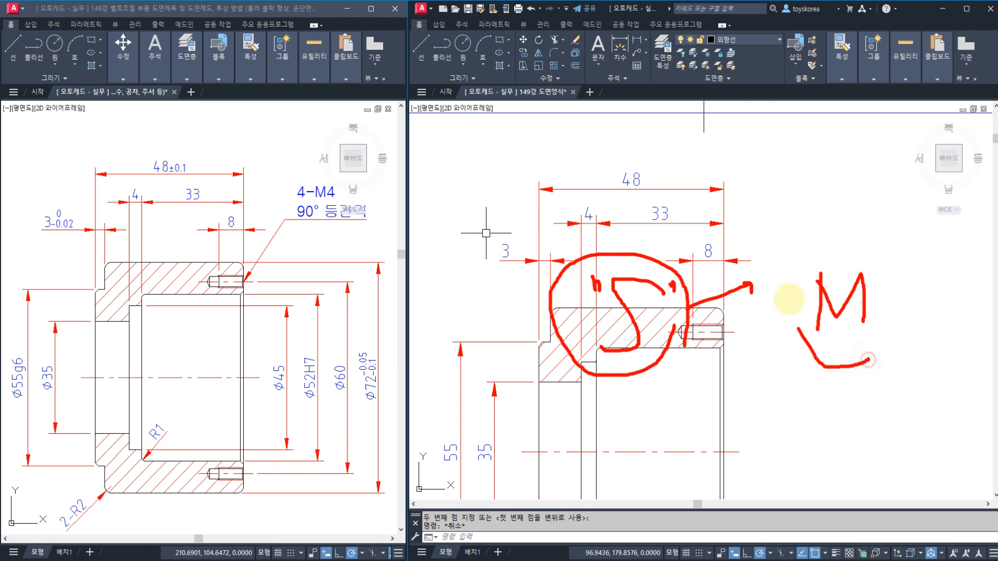
drag(789, 299, 885, 341)
mouse_move(829, 263)
mouse_down()
mouse_move(834, 277)
mouse_move(859, 244)
mouse_up()
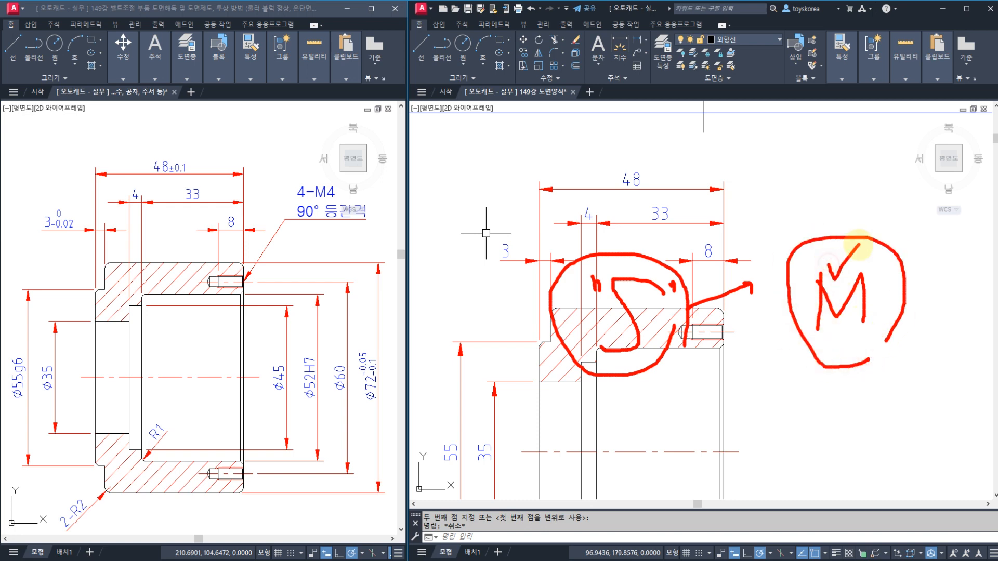
key(Escape)
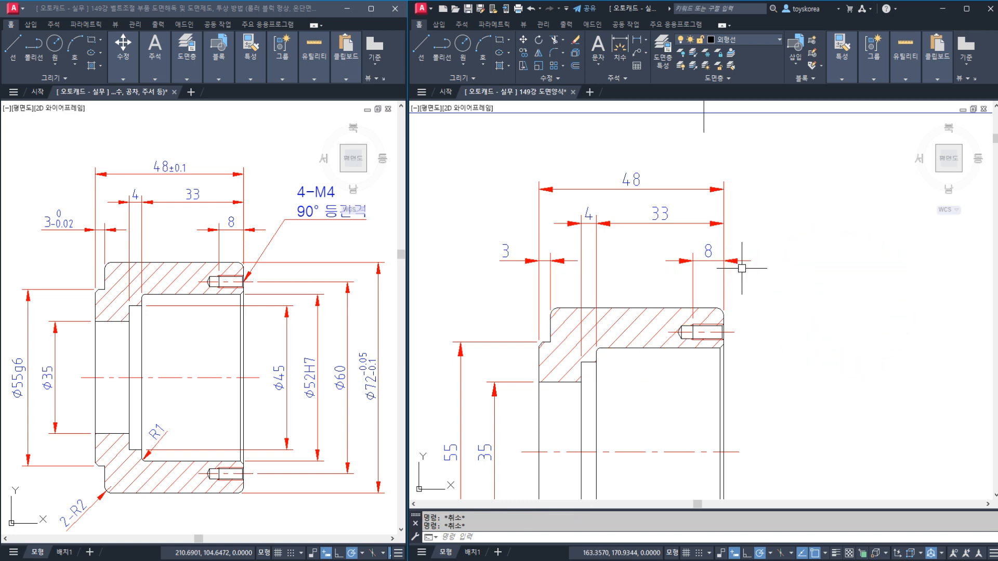
click(780, 273)
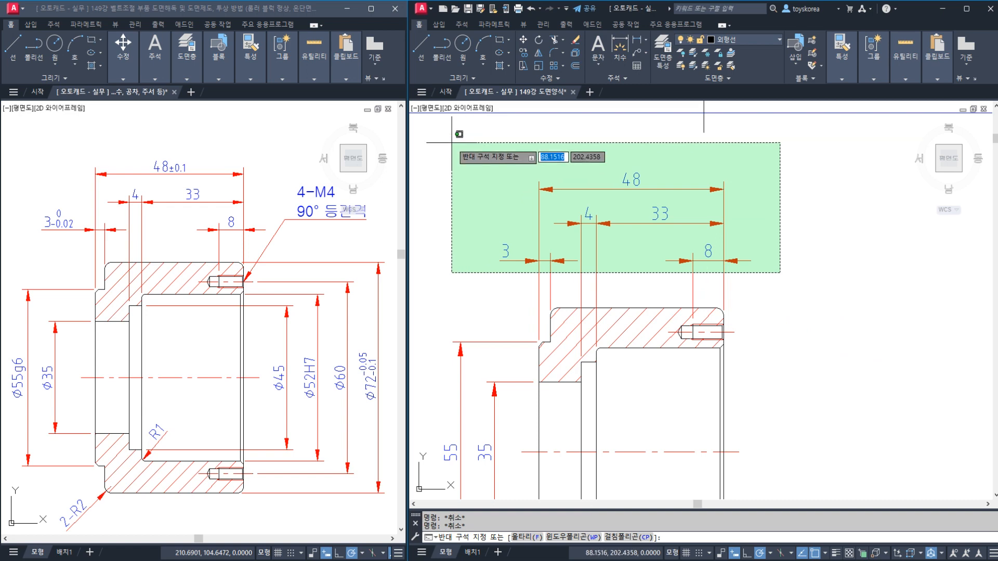
key(Escape)
click(781, 345)
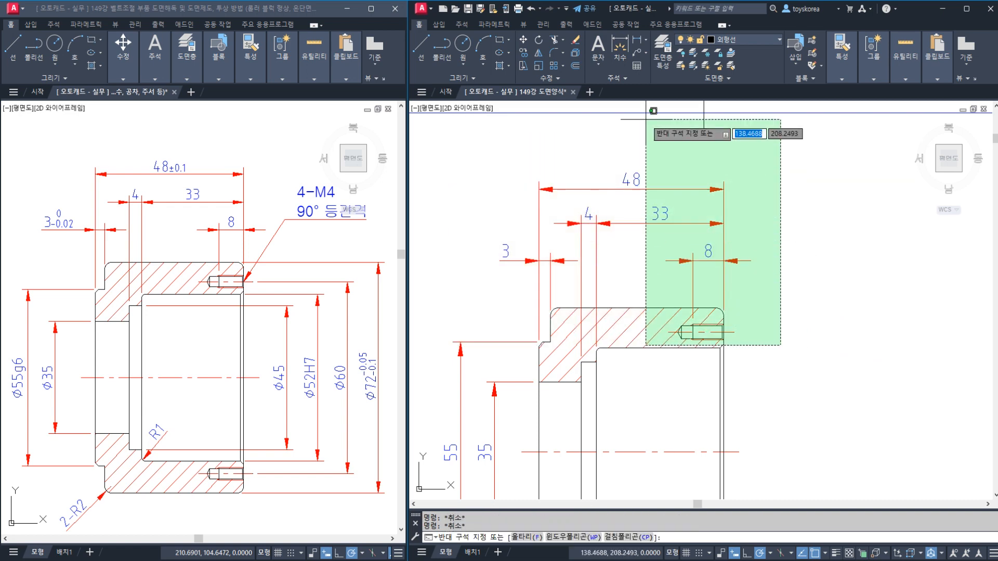
key(Escape)
text(s)
key(Return)
click(764, 278)
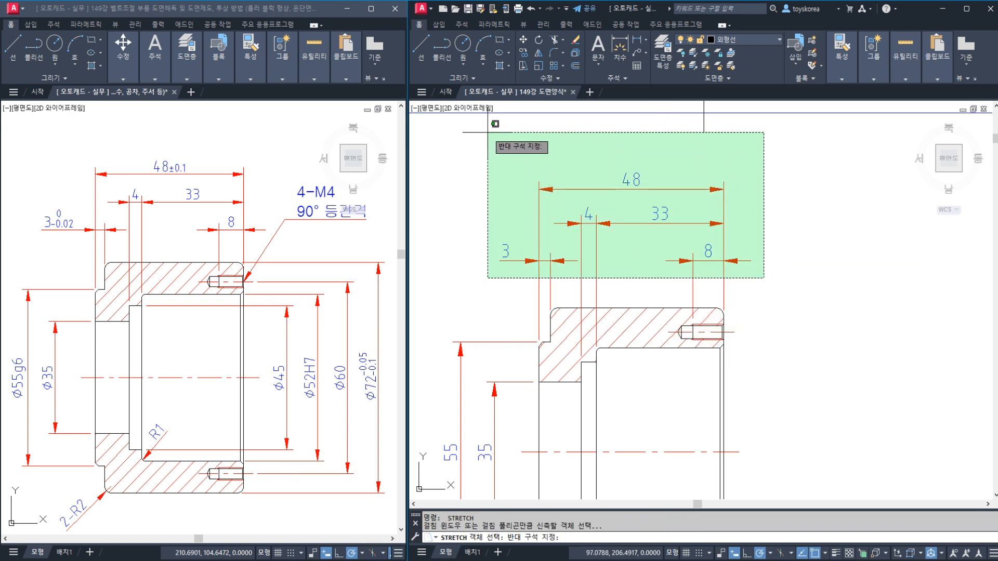
key(Escape)
key(Escape)
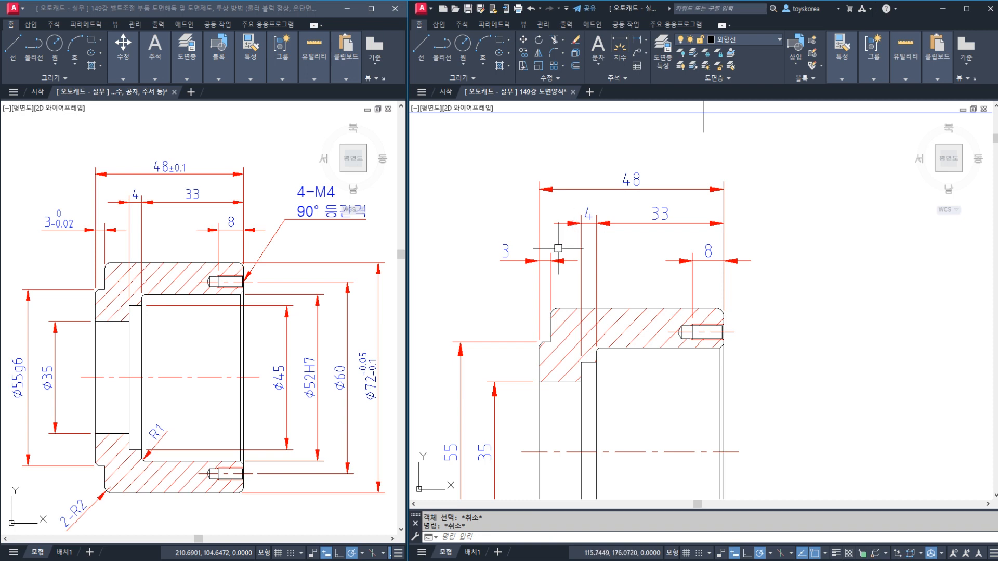
Dimension the intermediate bore step's diameter vertically, placing the dimension line beyond the right end face
scroll(671, 299, down, 3)
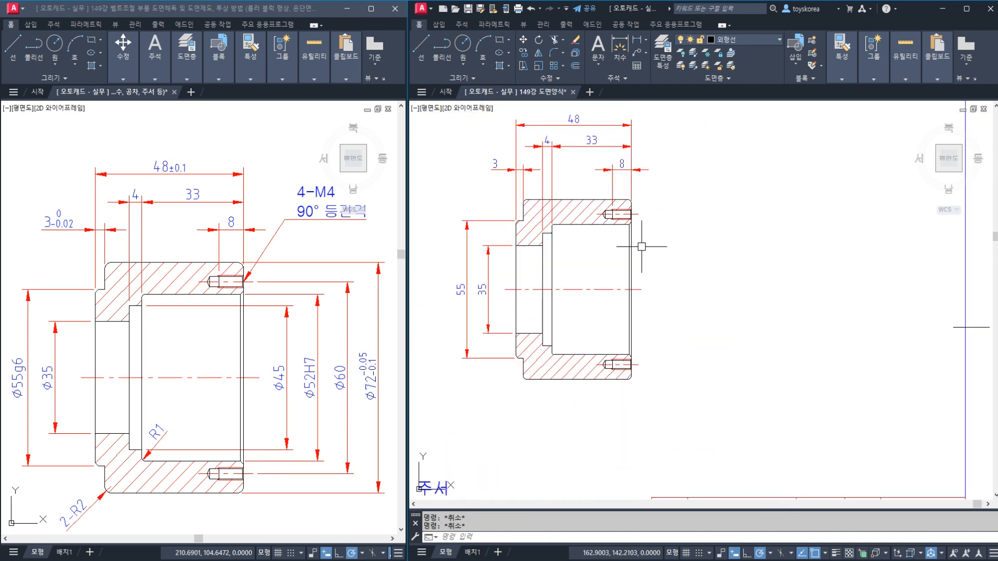
scroll(578, 294, up, 2)
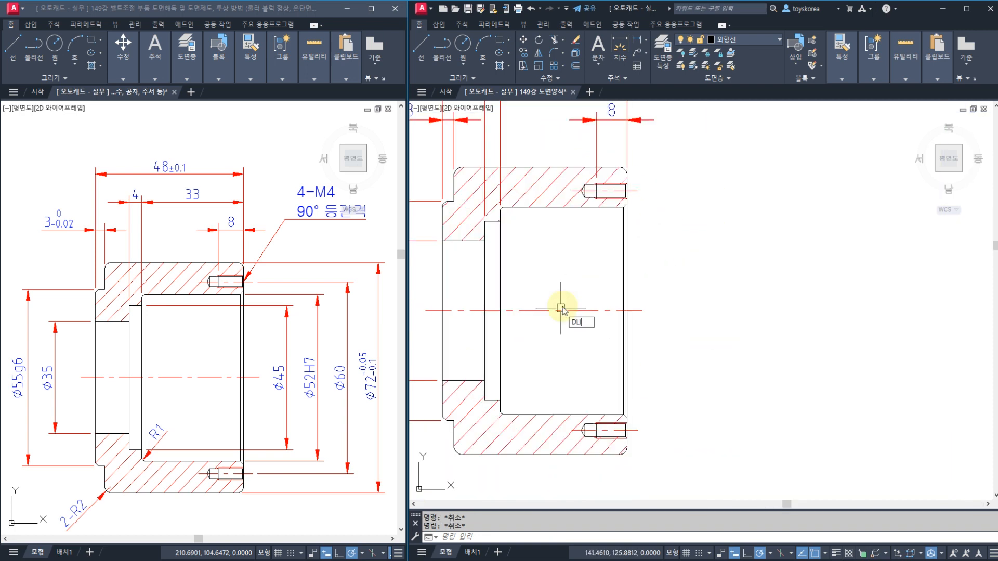
key(Return)
click(484, 401)
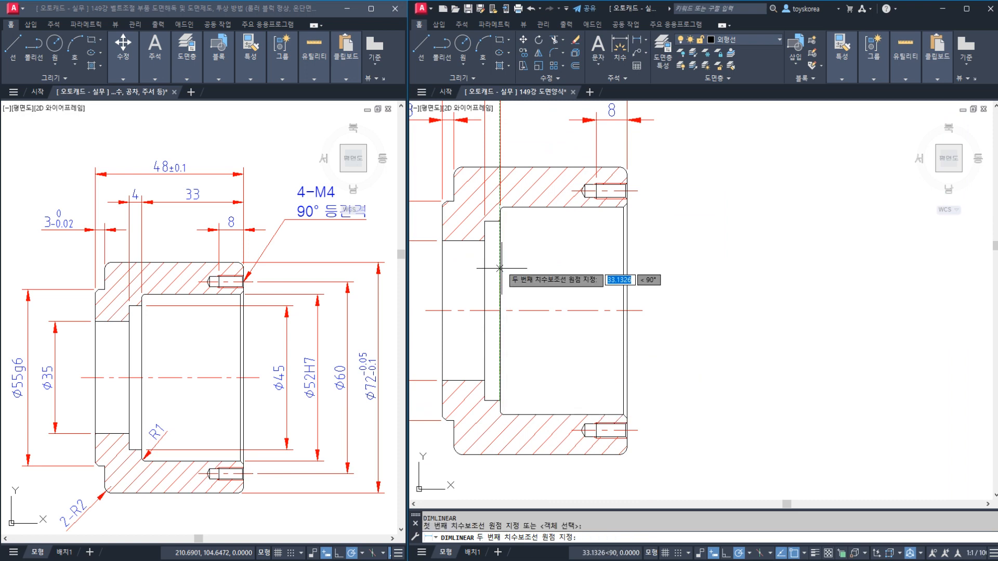
click(484, 221)
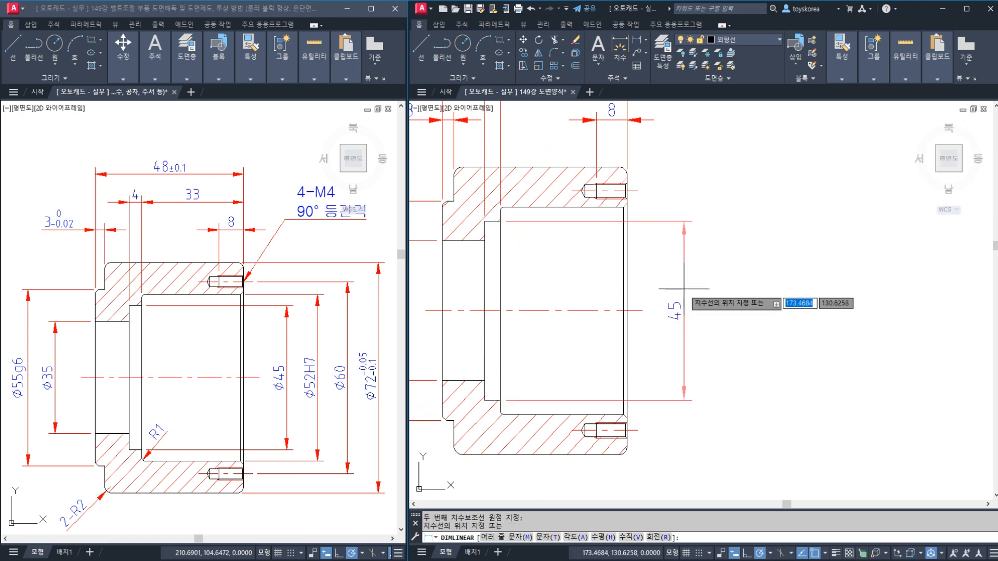
click(683, 289)
key(Escape)
Dimension the large bore's diameter vertically, placed outside the intermediate bore's diameter dimension on the right
text(dli)
key(Return)
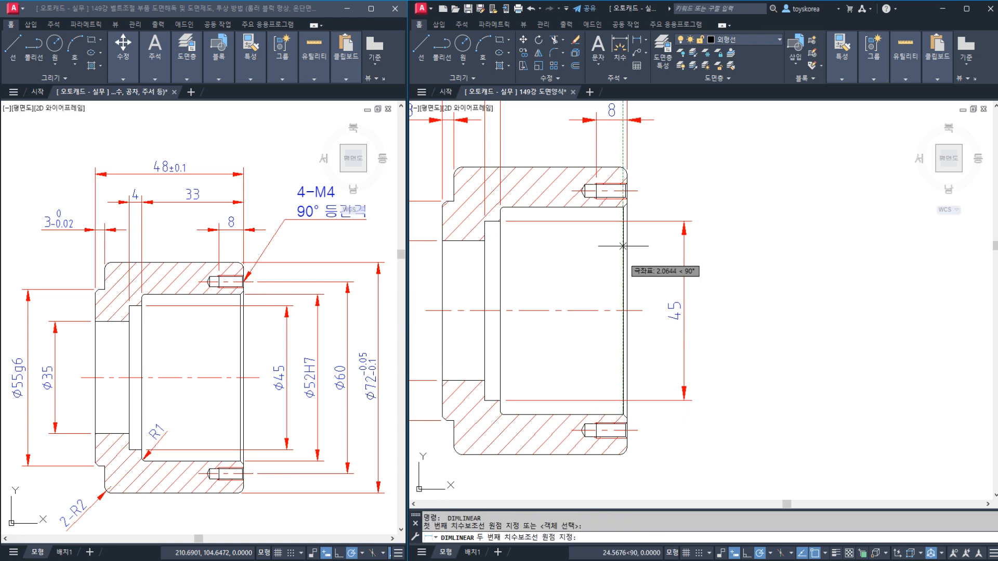
click(623, 221)
click(623, 207)
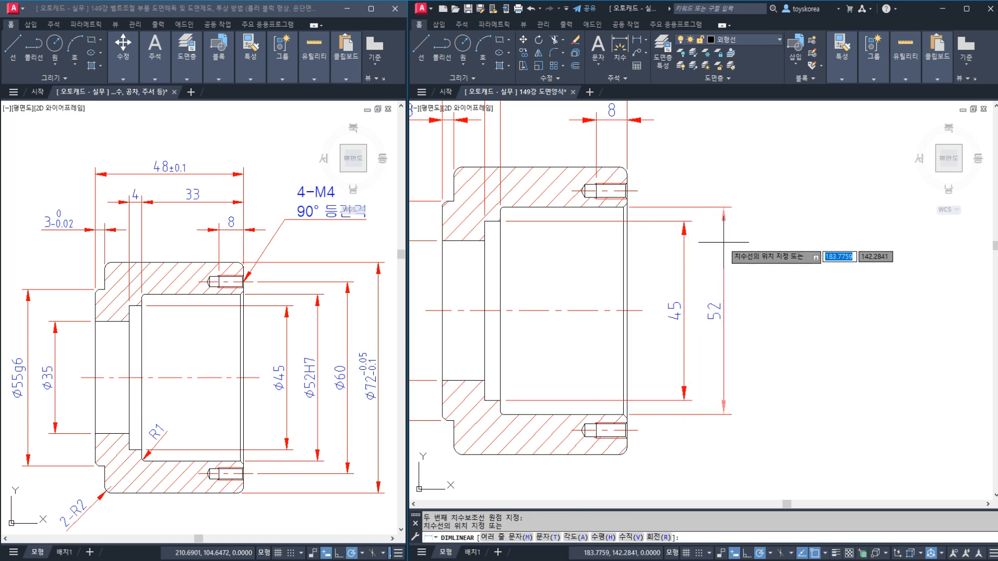
click(723, 242)
Dimension the spacing between the upper and lower tapped holes' centerlines, placed outside the large bore's diameter dimension
key(Return)
click(636, 192)
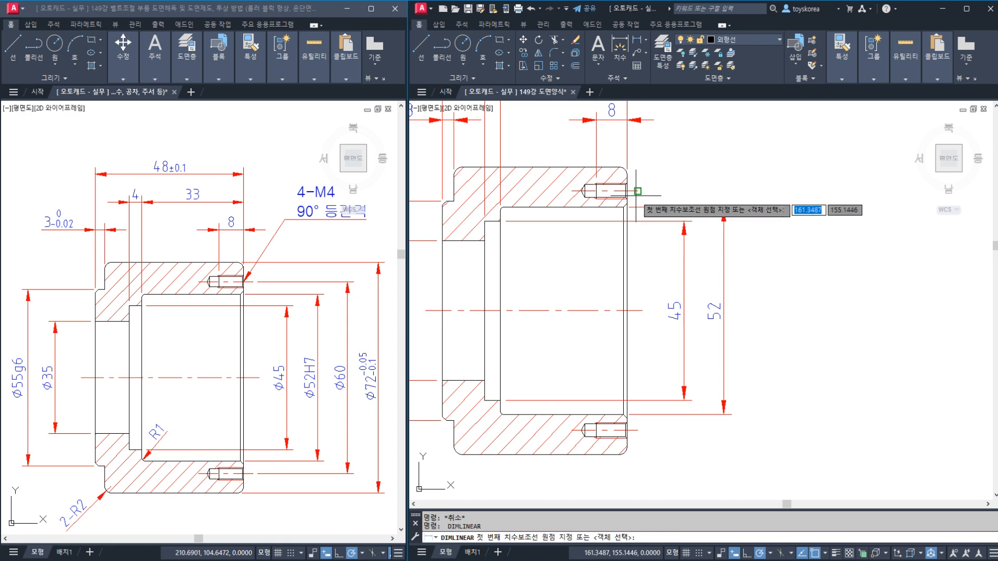
click(637, 430)
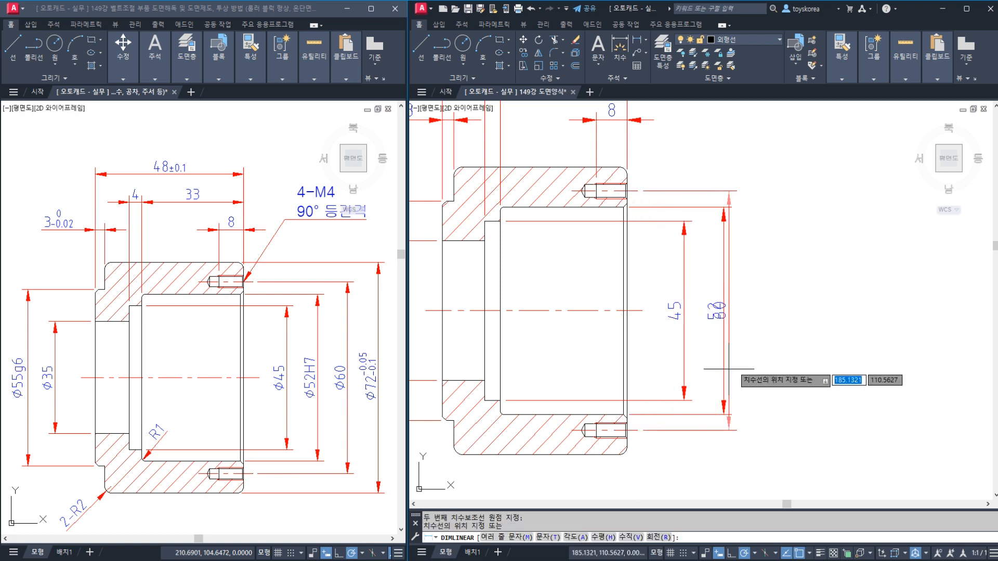
click(761, 350)
key(Escape)
Dimension the flange's outer diameter from the upper to the lower outline, placed outside the tapped hole spacing dimension
key(Return)
click(619, 175)
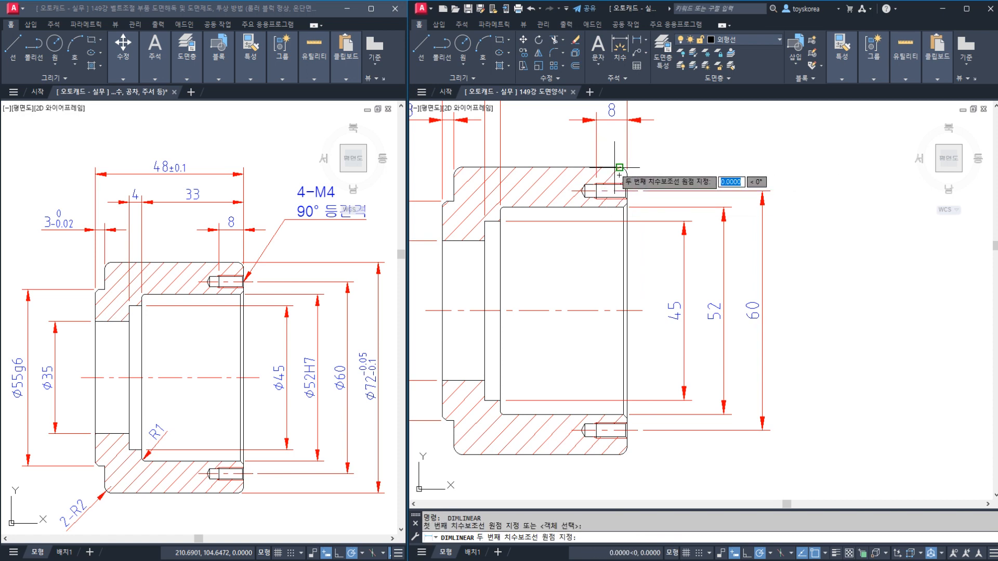
click(619, 454)
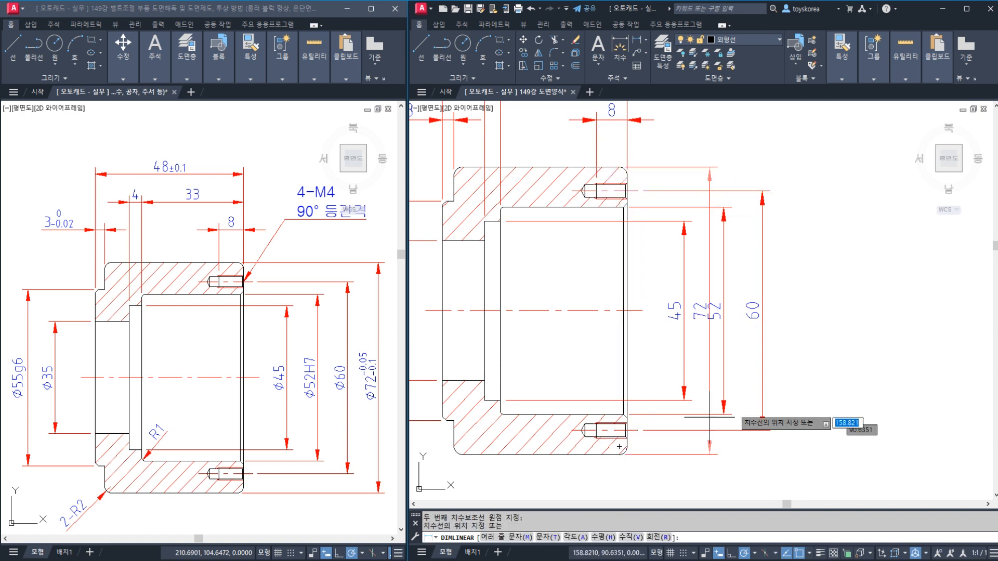
click(801, 365)
key(Escape)
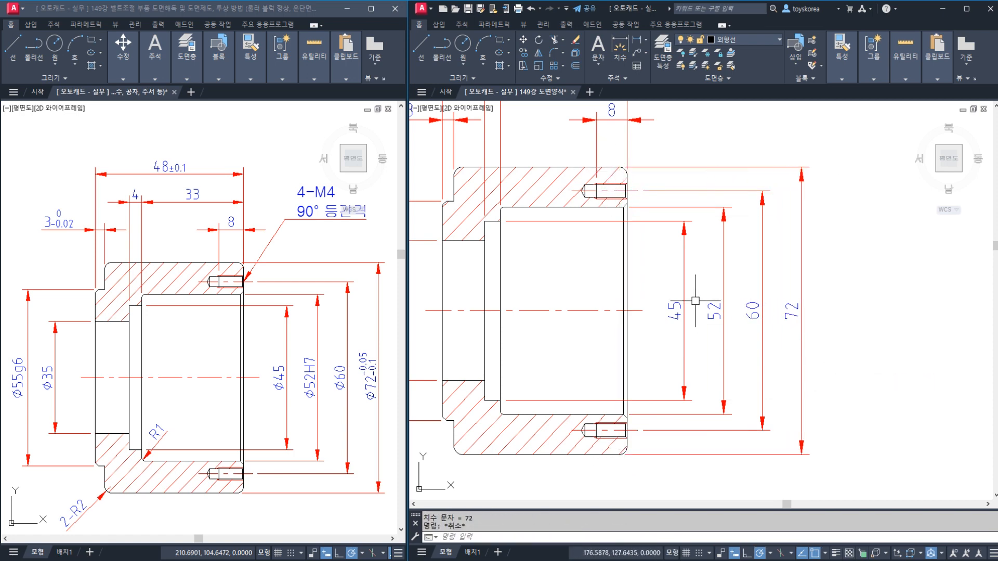
Add a radius dimension to the fillet at the large bore's lower inner corner, with its text inside the bore
middle_drag(544, 347, 636, 339)
text(DR)
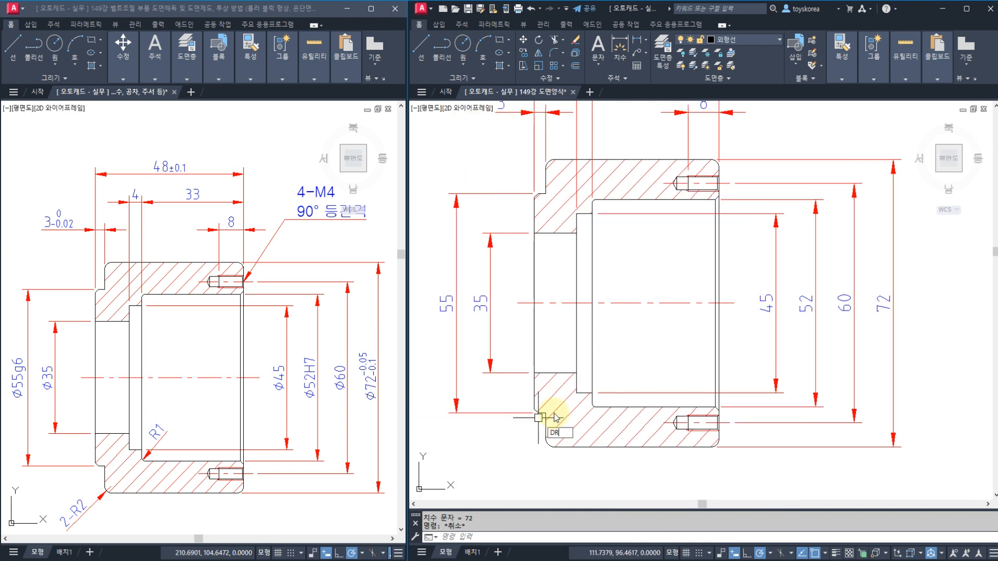
text(A)
key(Return)
scroll(551, 416, up, 6)
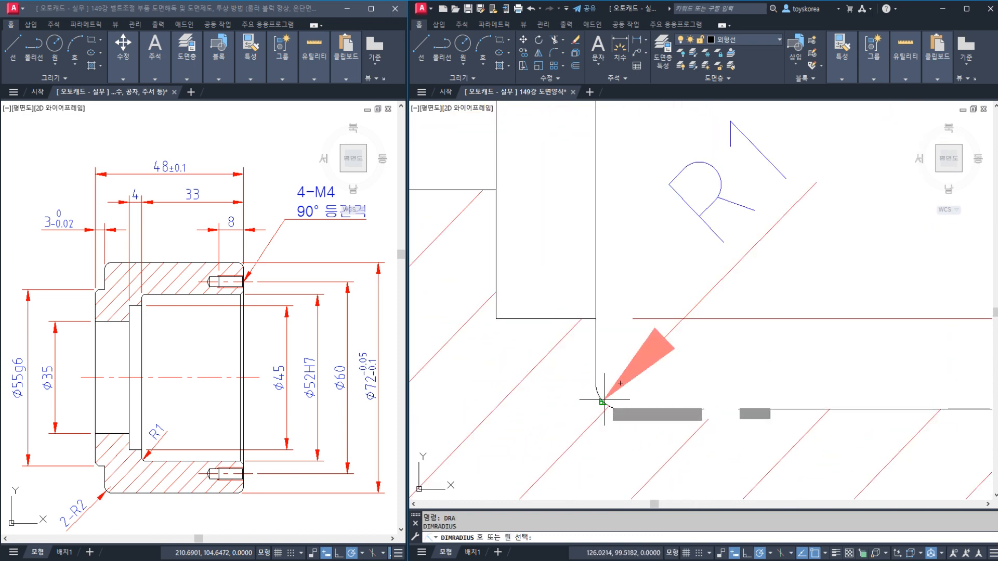
click(604, 401)
scroll(587, 410, down, 4)
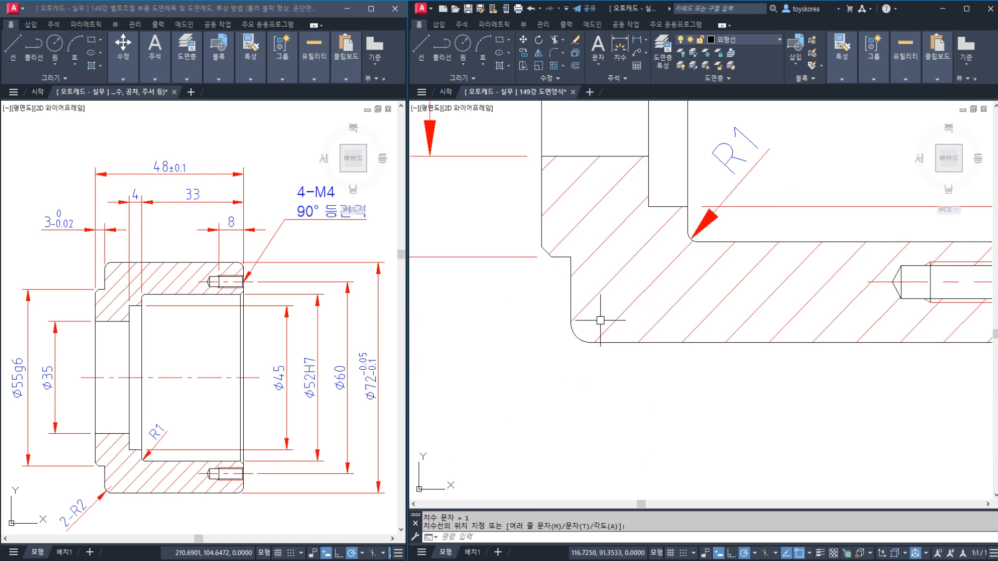
Add a radius dimension reading 2-R2 to the flange's lower outer fillet, placed outside the outline, and save the drawing
key(Return)
click(575, 339)
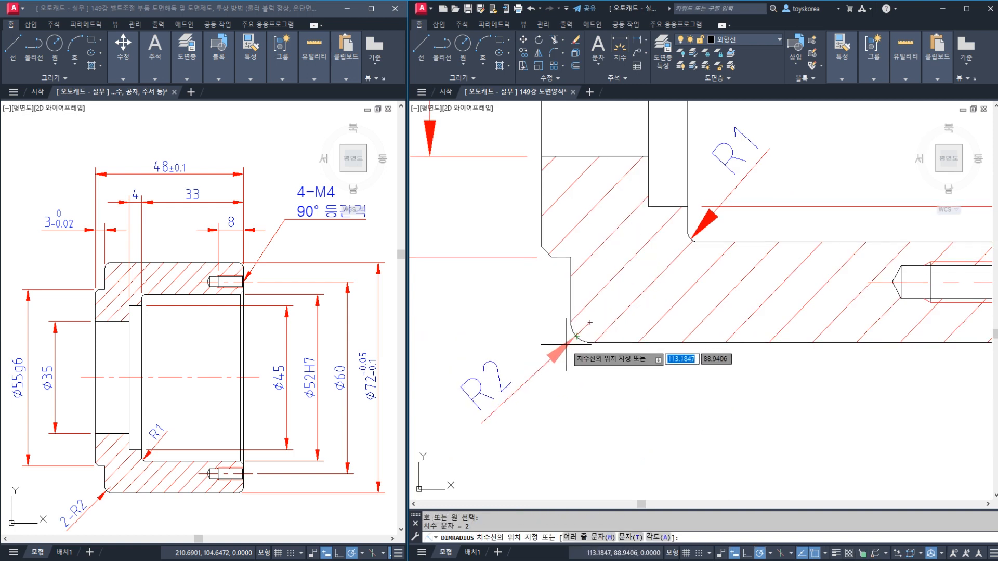
text(M)
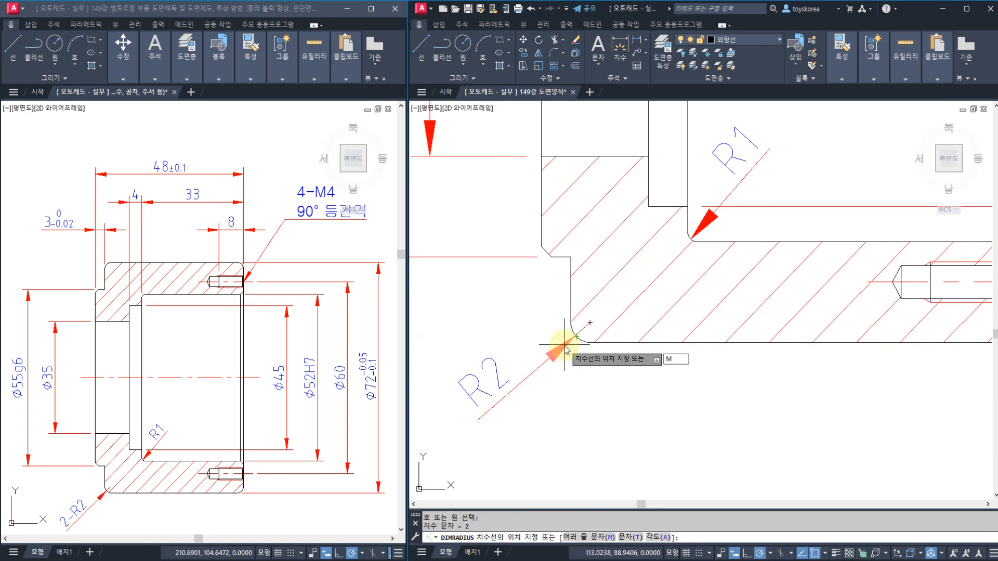
key(Return)
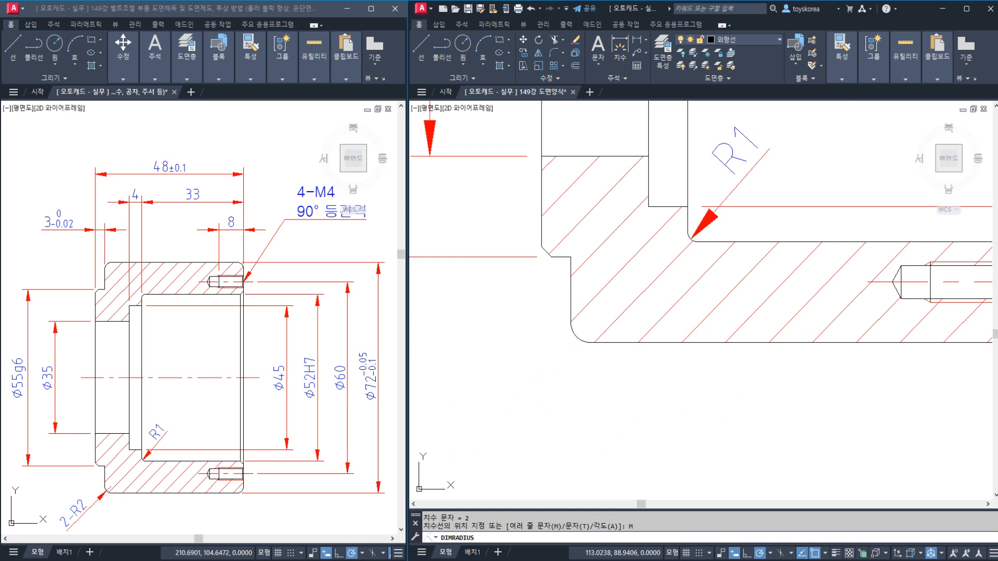
text(2)
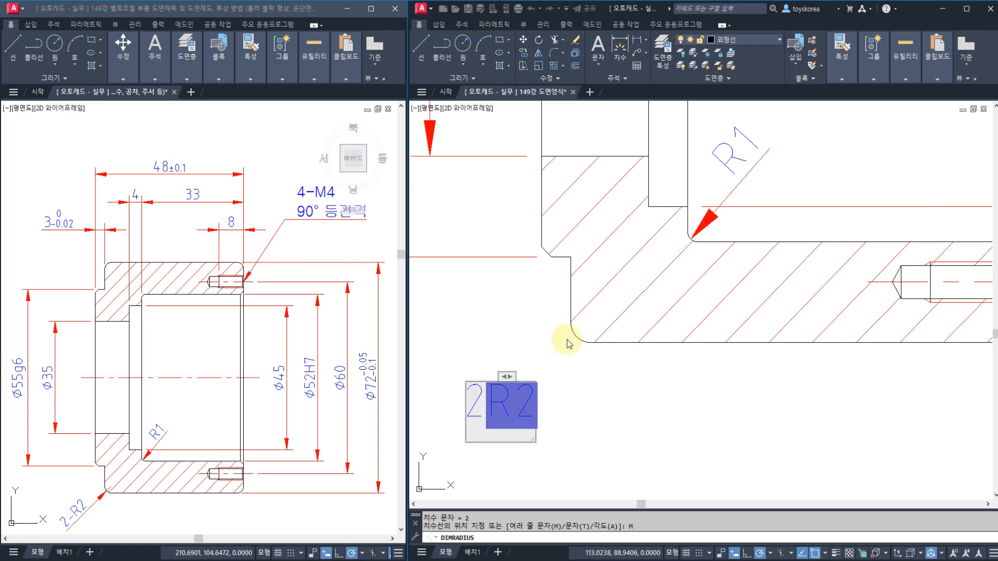
text(-)
click(974, 54)
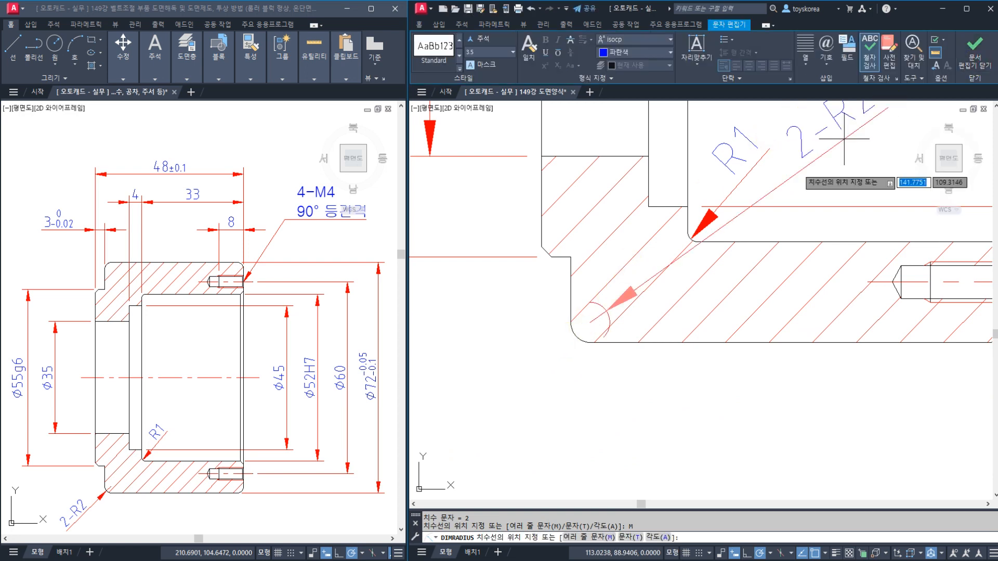
click(533, 384)
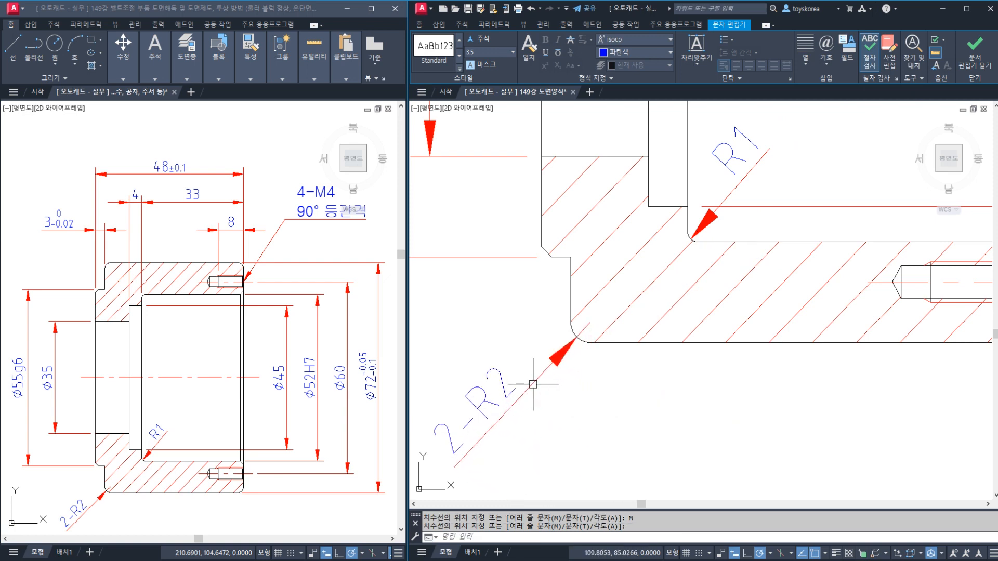
key(Escape)
scroll(533, 384, down, 6)
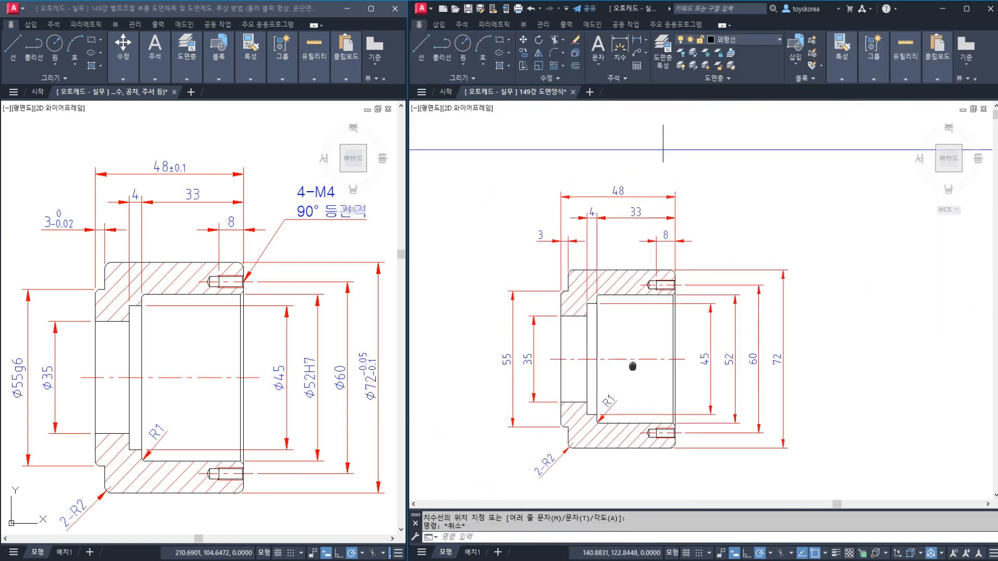
key(ctrl+s)
Draw a quick leader from the upper tapped hole's centerline at the right end face to a point up and to the right outside the part
scroll(644, 345, down, 2)
scroll(644, 345, up, 6)
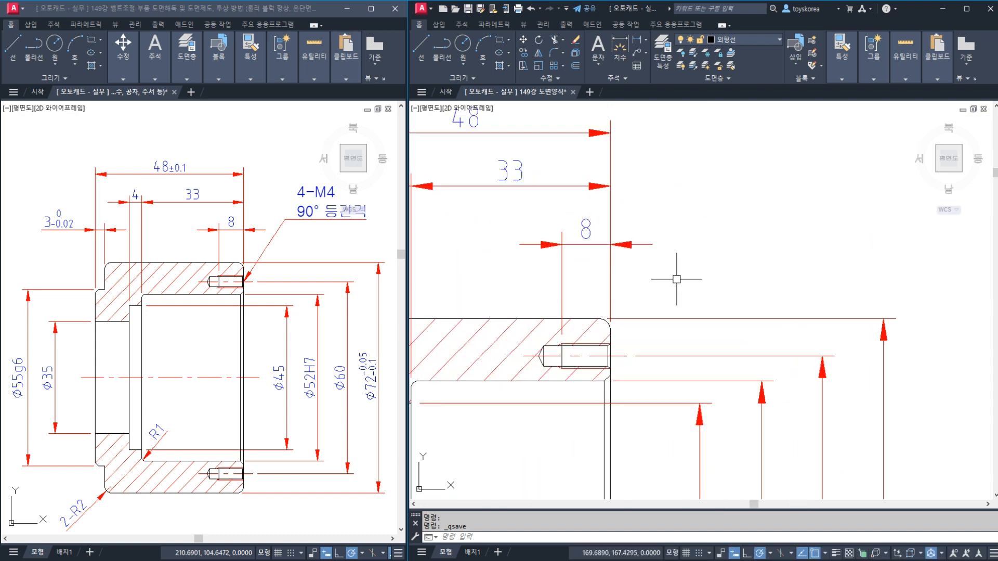
click(282, 241)
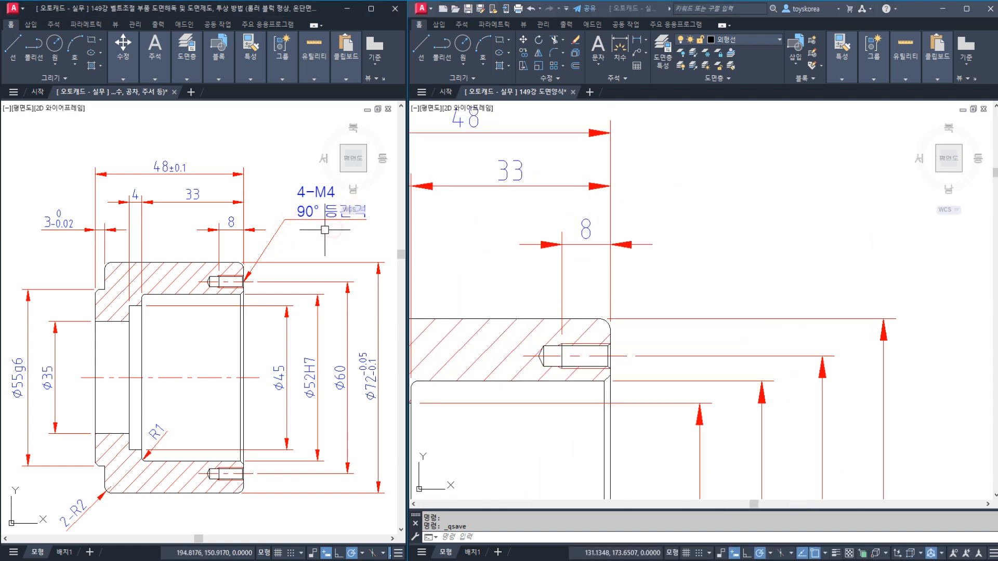
middle_drag(332, 231, 330, 275)
click(654, 304)
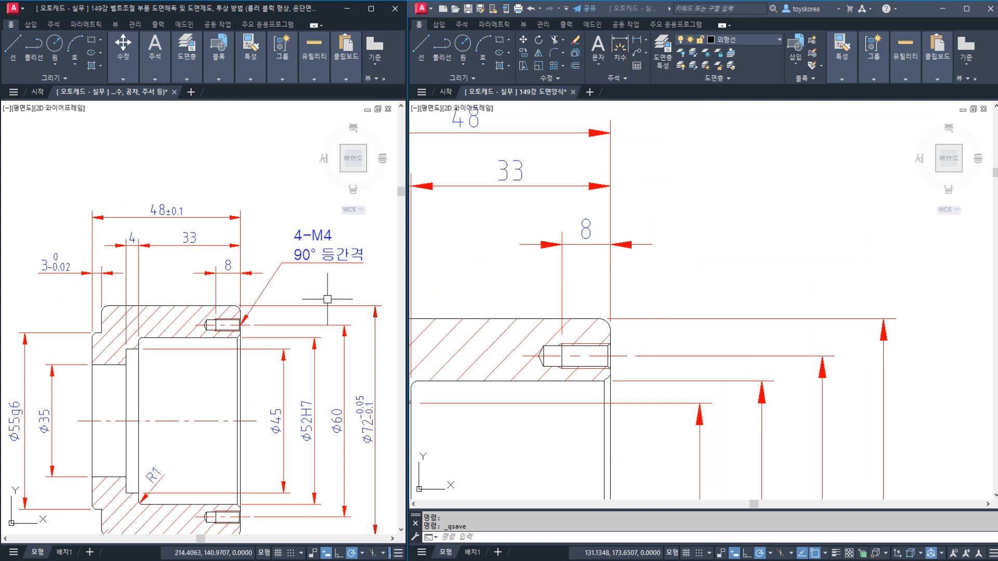
click(679, 314)
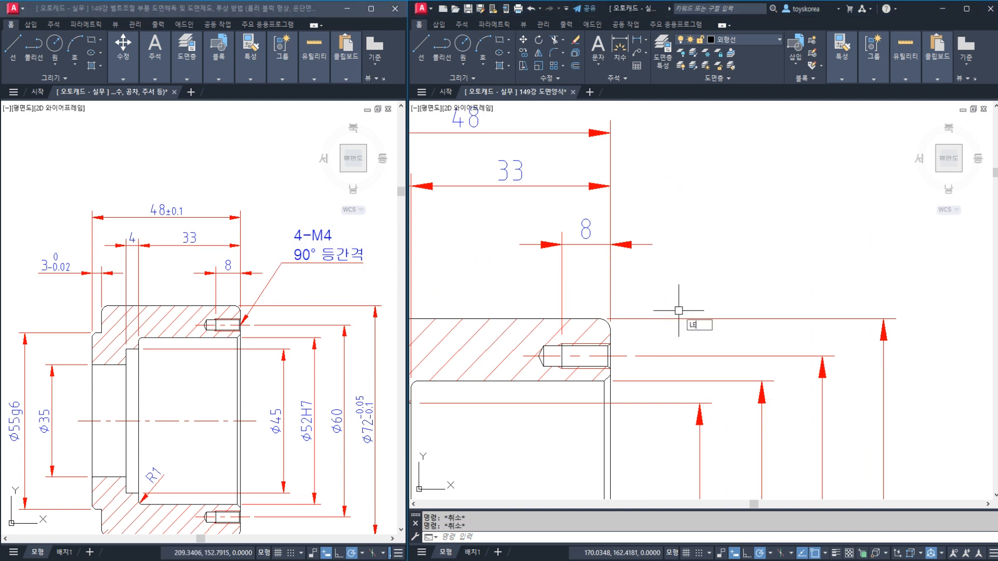
text(LE)
key(Return)
scroll(588, 392, up, 4)
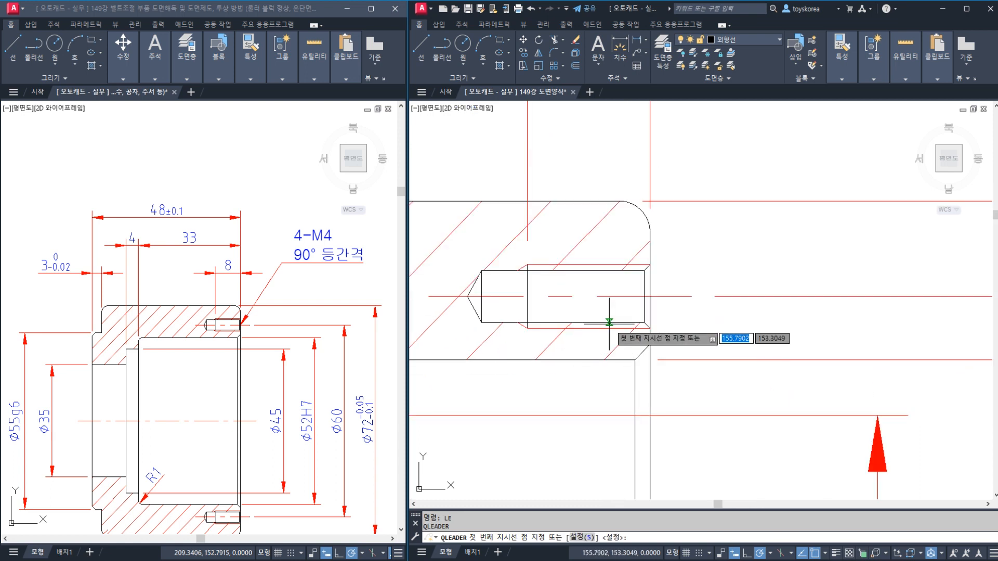
click(650, 296)
scroll(649, 296, down, 2)
middle_drag(708, 228, 657, 329)
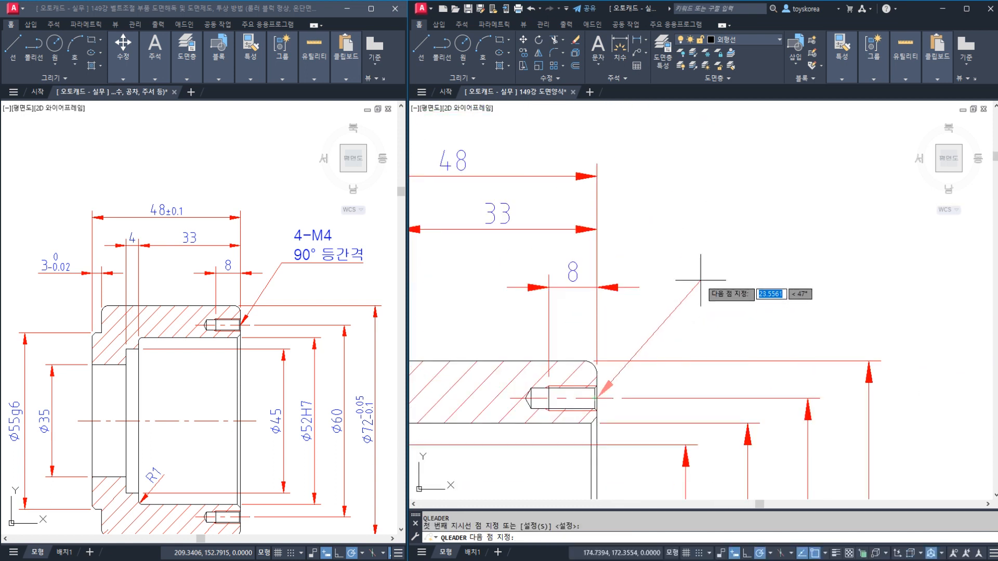
click(701, 264)
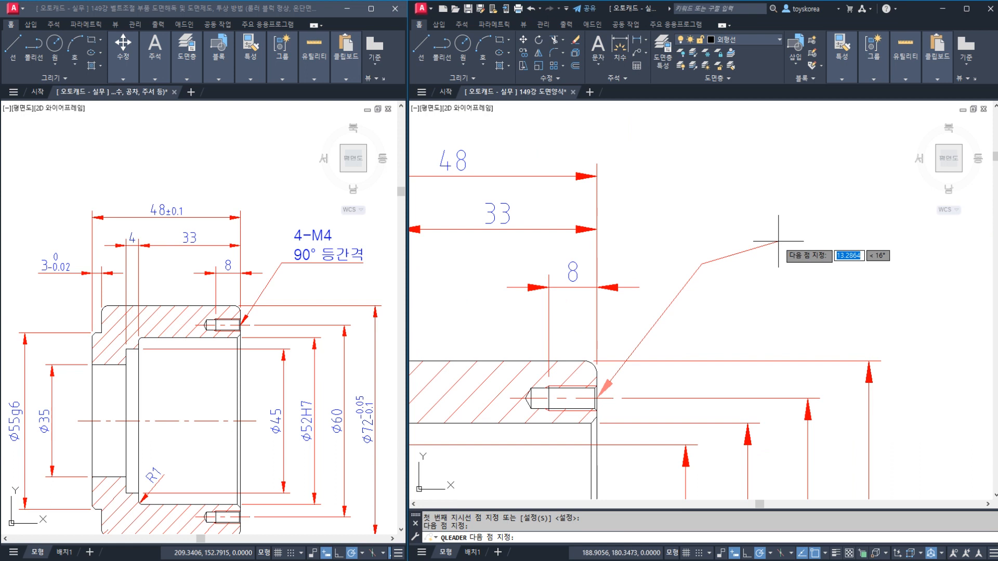
Enter the leader's two-line note as 4-M4 over 90%%D 등간격
key(Return)
key(Return)
text(4-)
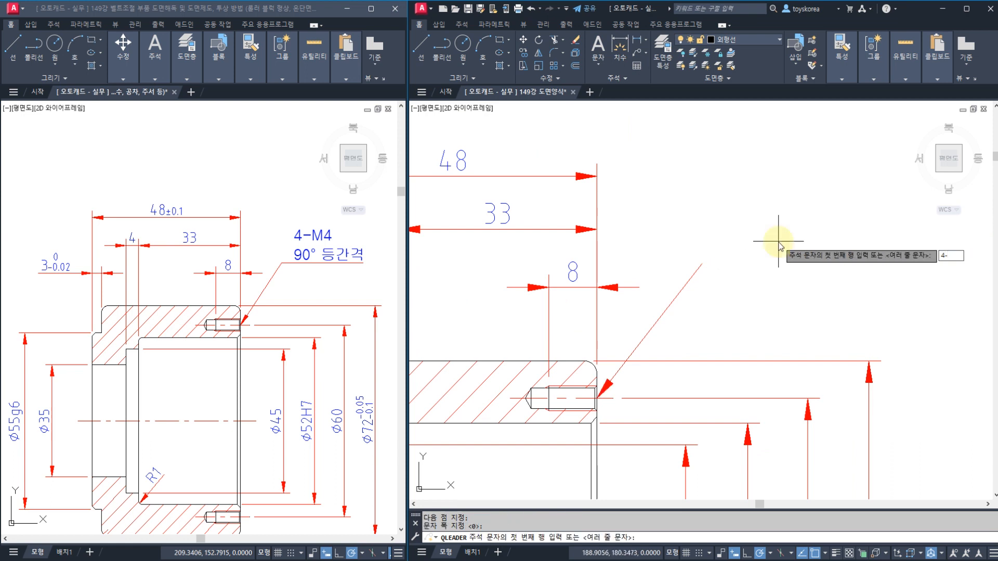
text(M4)
key(Return)
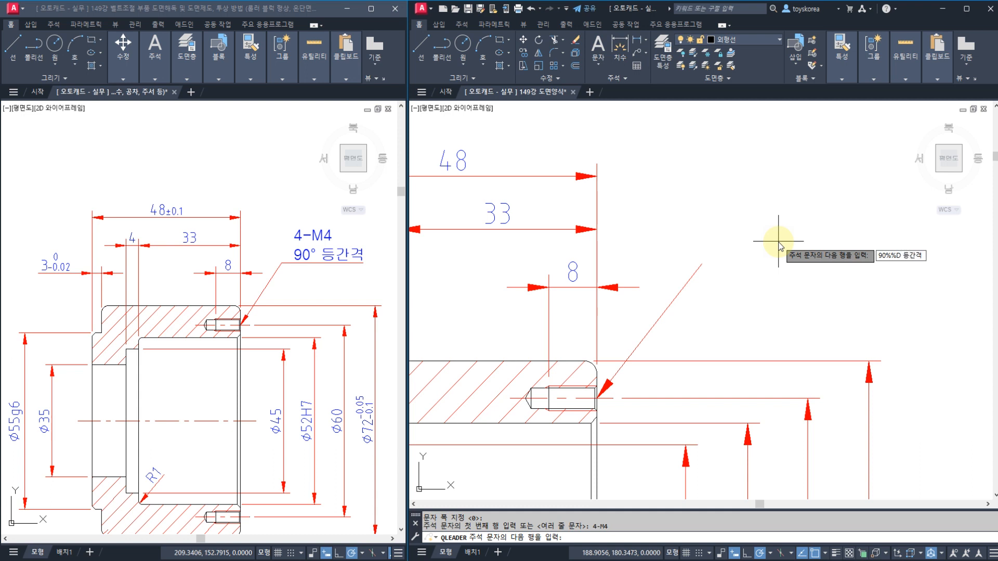
key(Return)
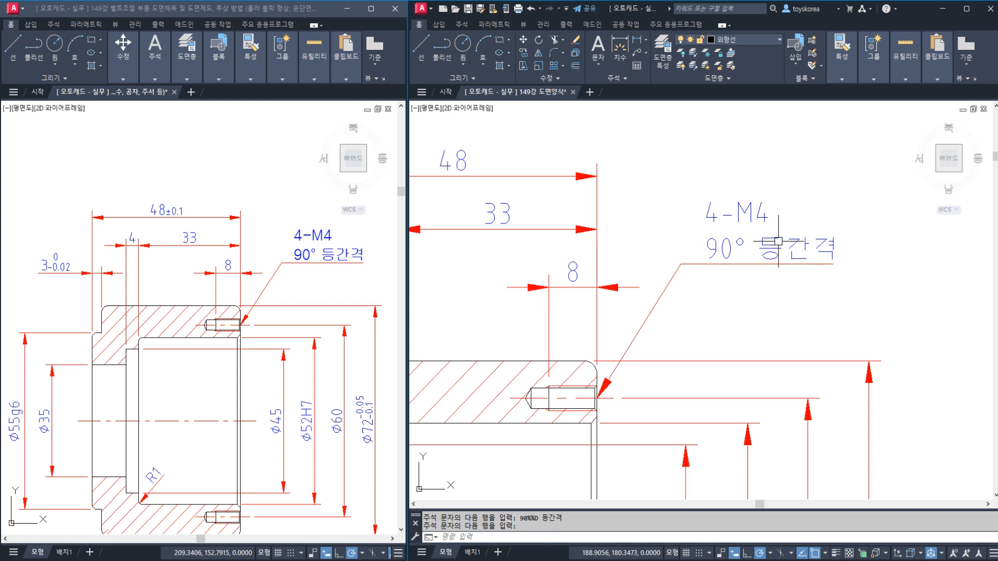
key(Return)
Change the text style of both lines of the tapped hole note to 굴림 and save the drawing
click(774, 255)
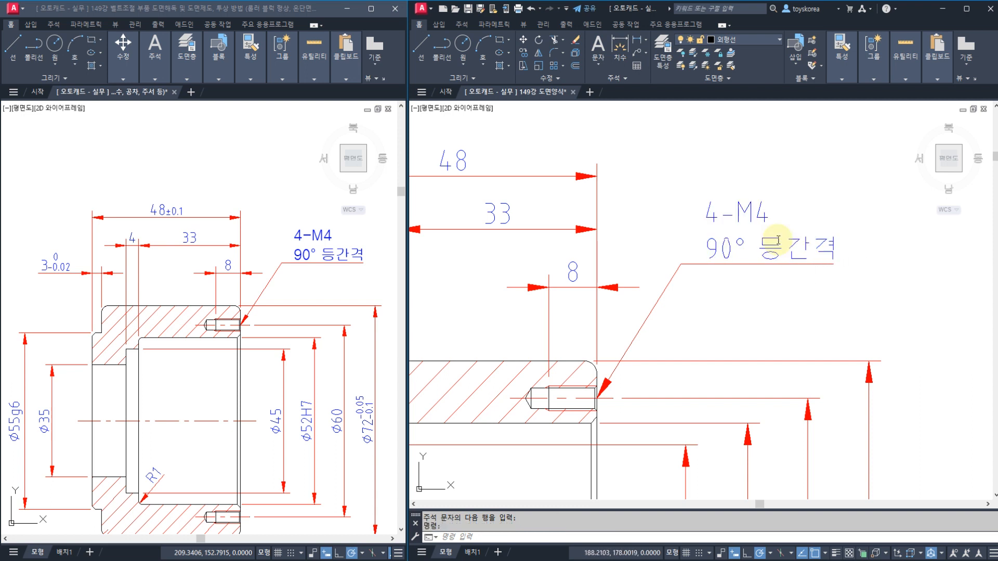
double_click(779, 244)
drag(834, 257, 673, 182)
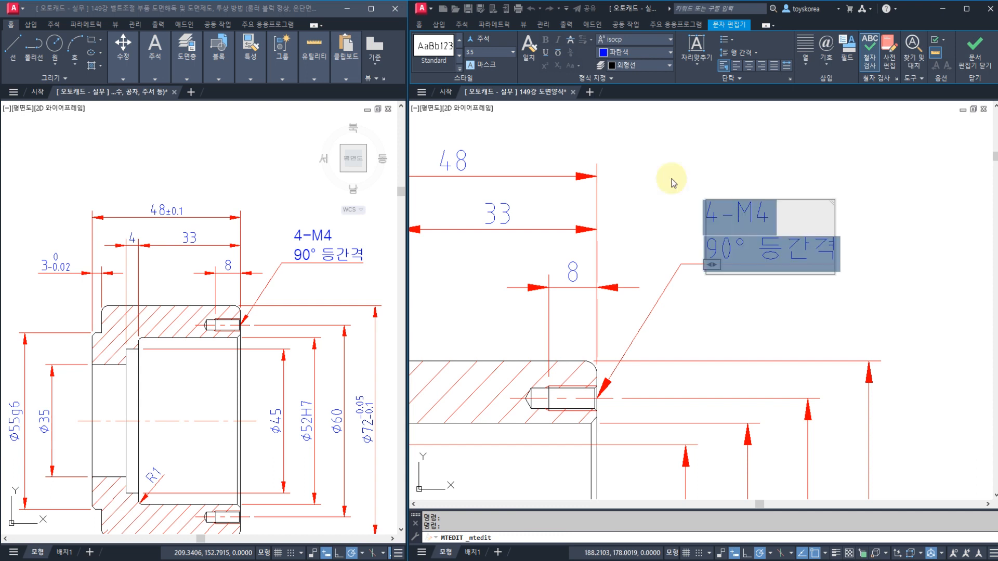
click(460, 68)
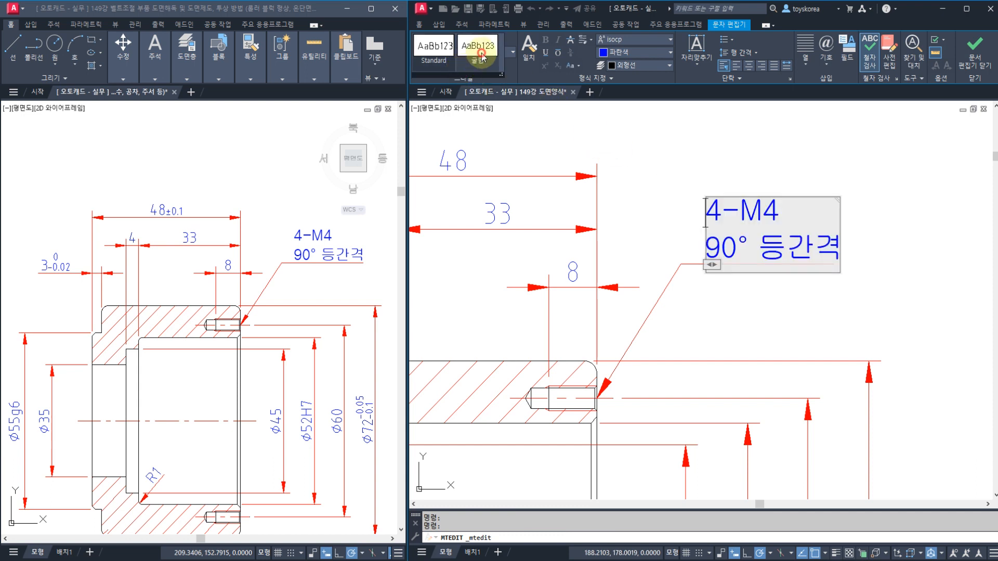
click(480, 50)
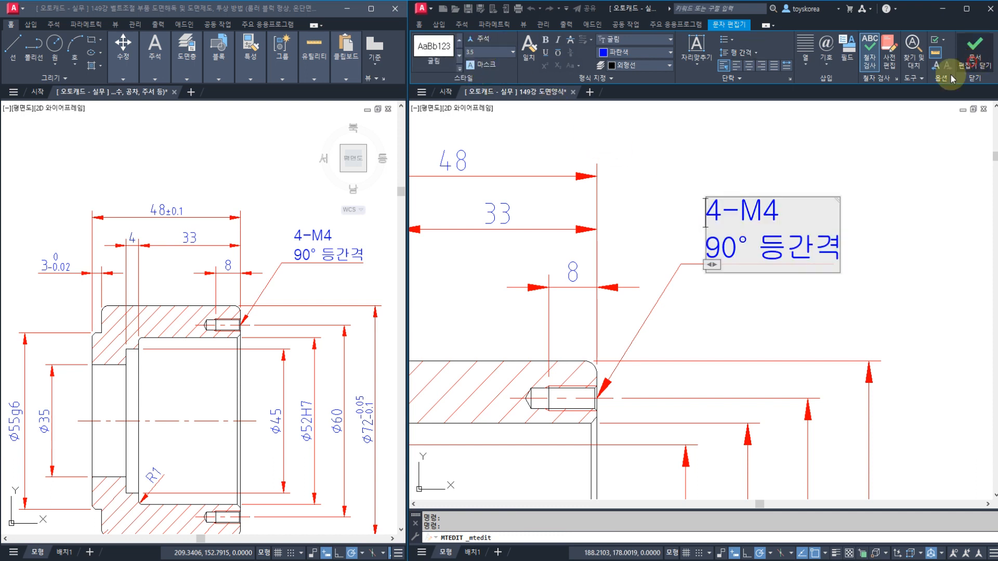
click(971, 52)
key(Escape)
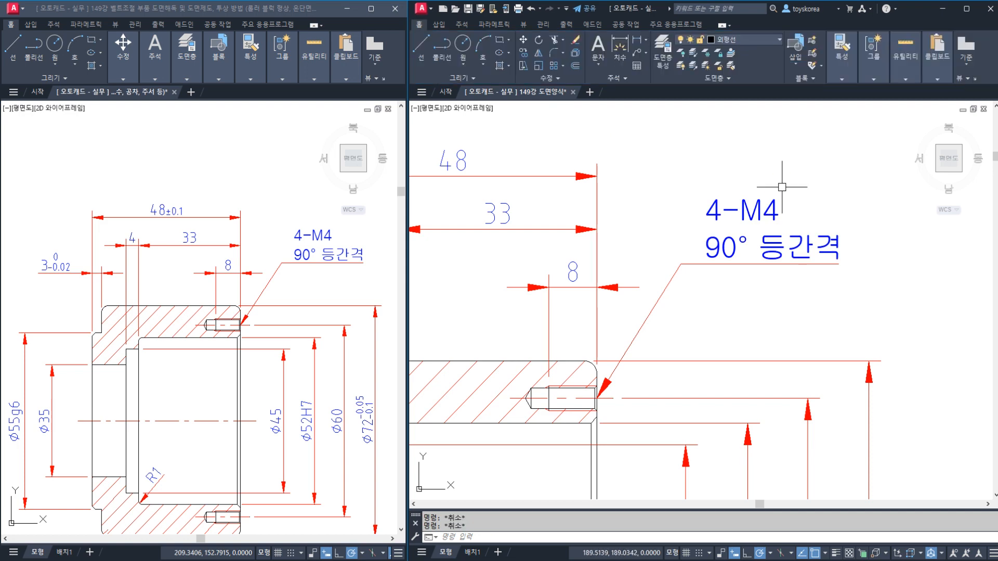
scroll(782, 187, down, 4)
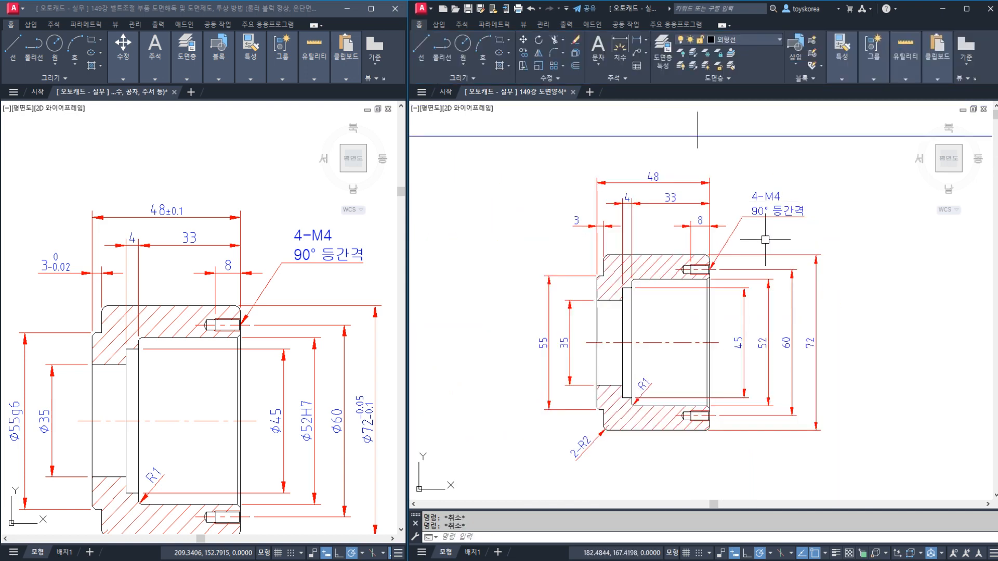
key(ctrl+s)
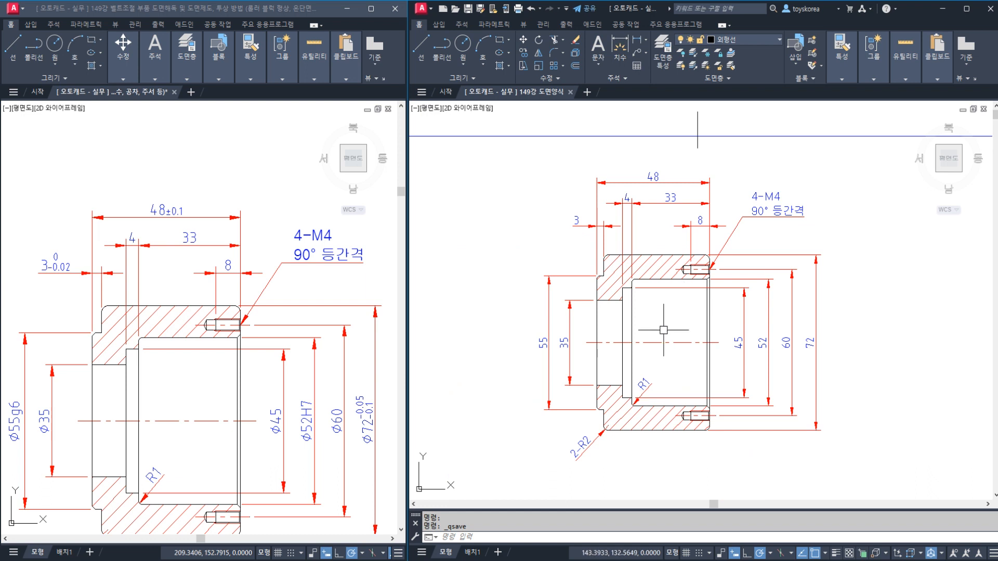
middle_drag(280, 387, 287, 333)
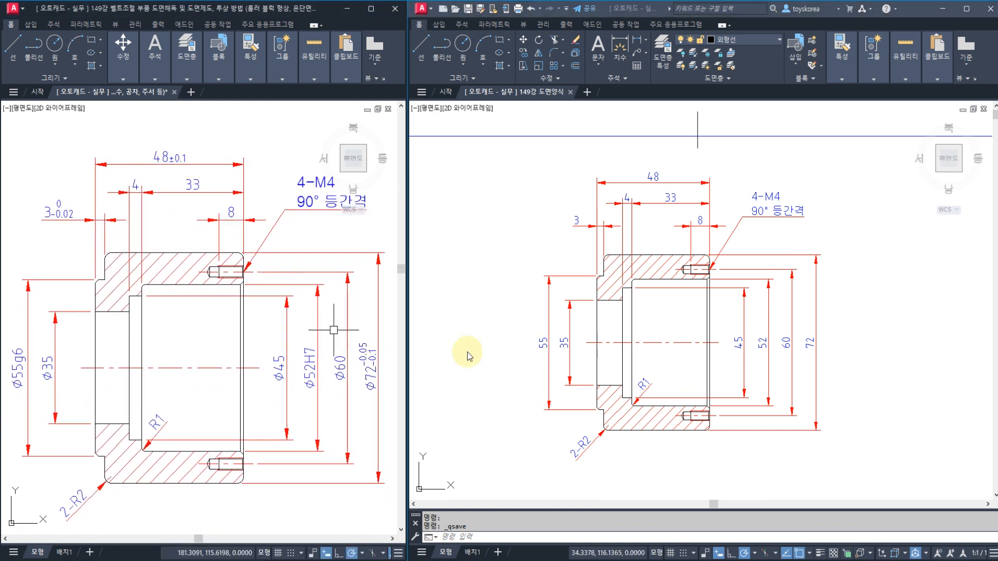
click(585, 367)
key(Escape)
scroll(657, 350, down, 1)
scroll(659, 350, up, 3)
scroll(639, 356, down, 3)
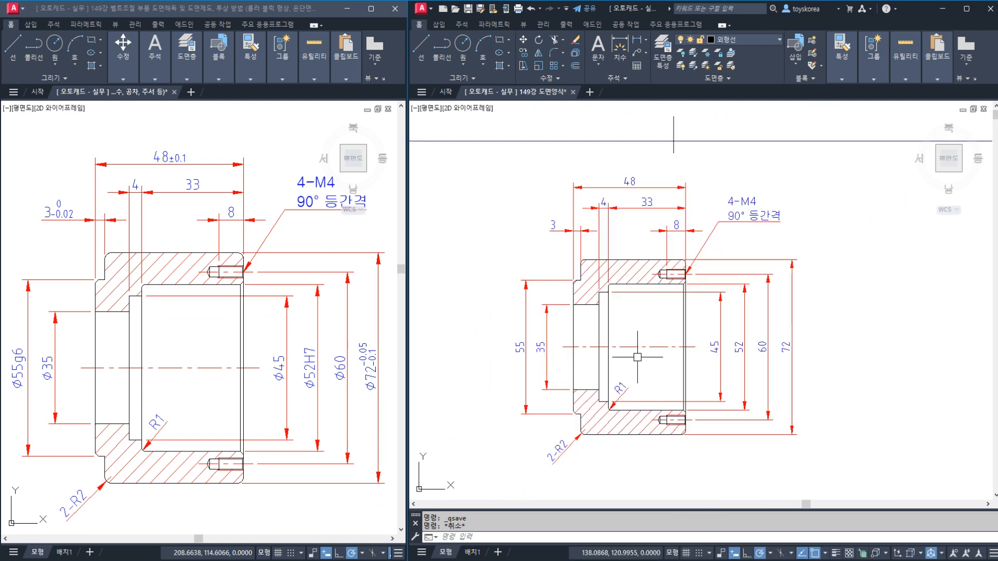
scroll(644, 337, up, 1)
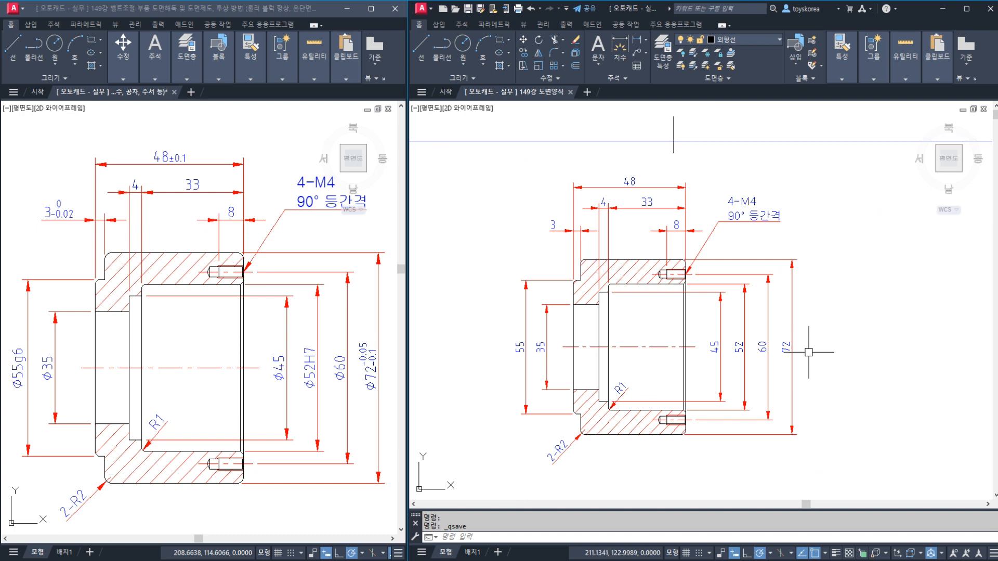
key(Escape)
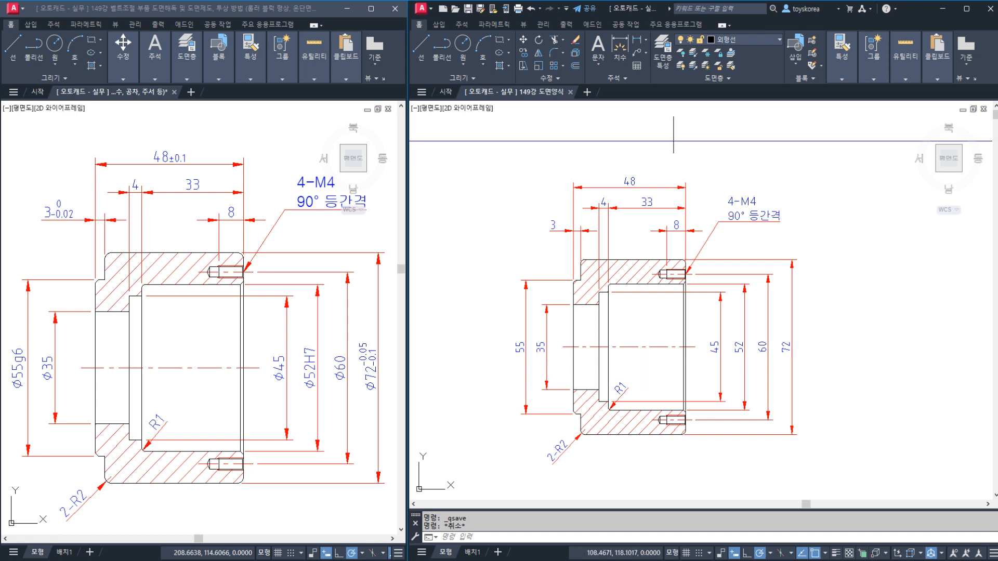
Set the dimension prefix %%C on all six vertical dimensions (35, 55, 45, 52, 60 and 72) and save the drawing
click(557, 361)
click(517, 337)
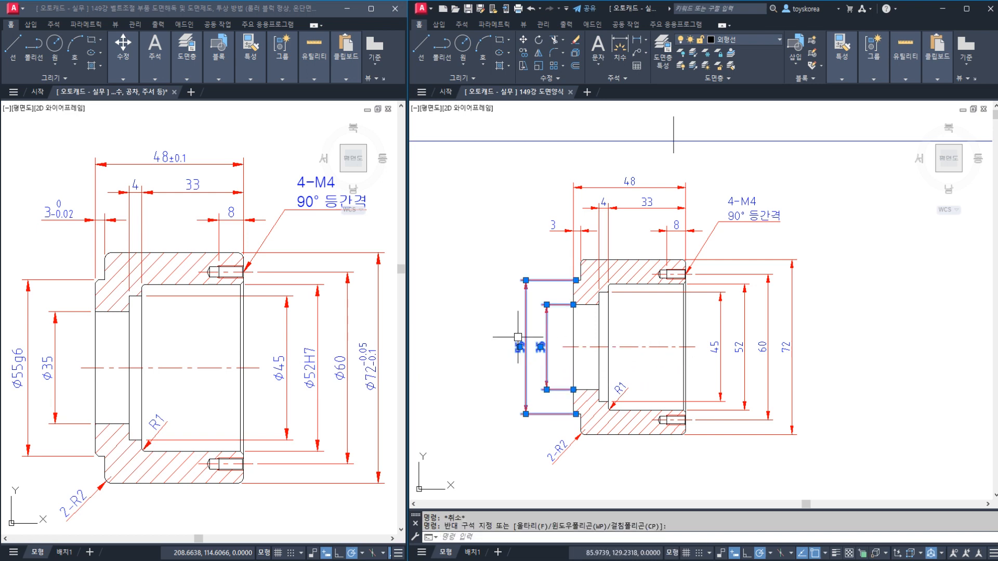
click(827, 354)
click(710, 329)
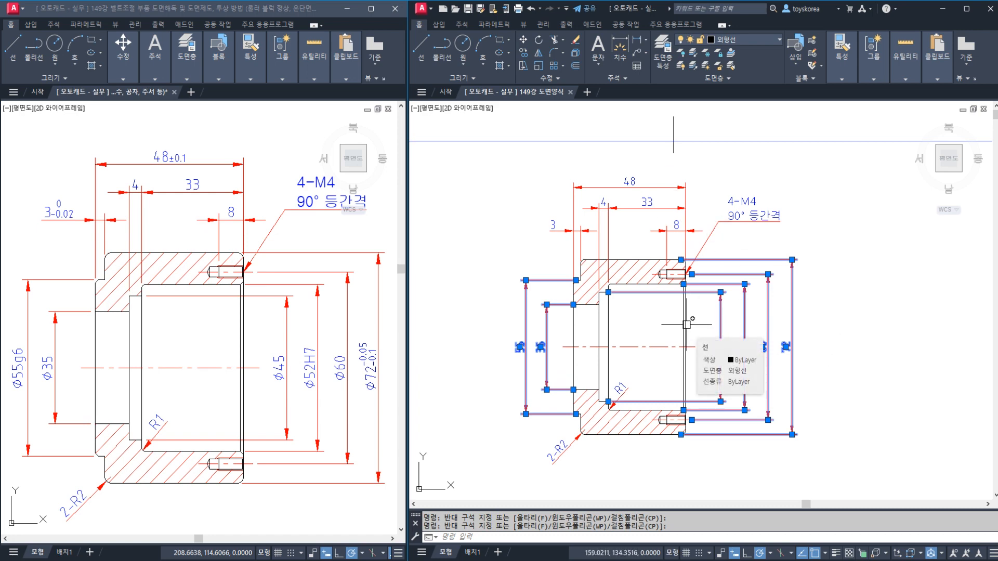
click(705, 338)
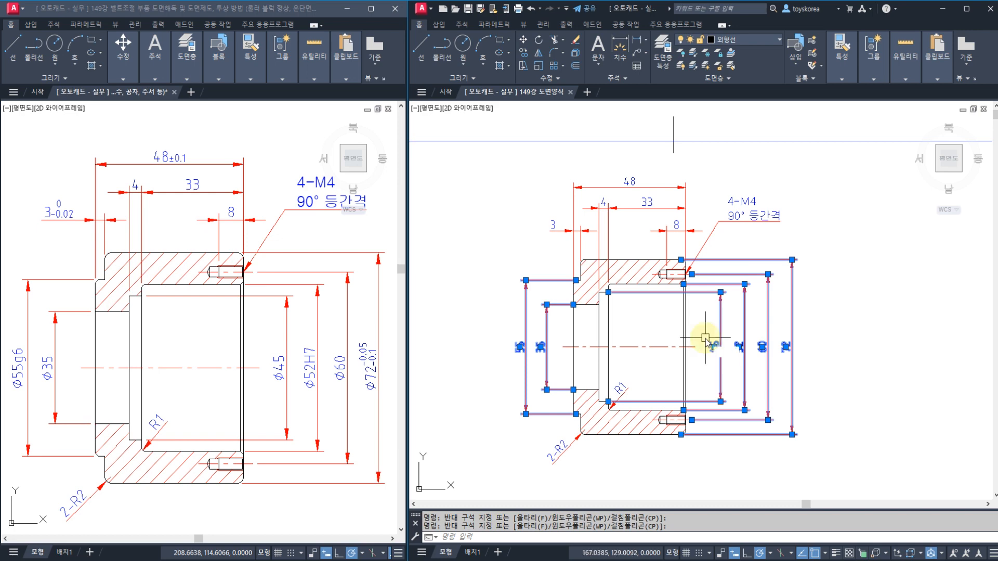
text(ch)
key(Return)
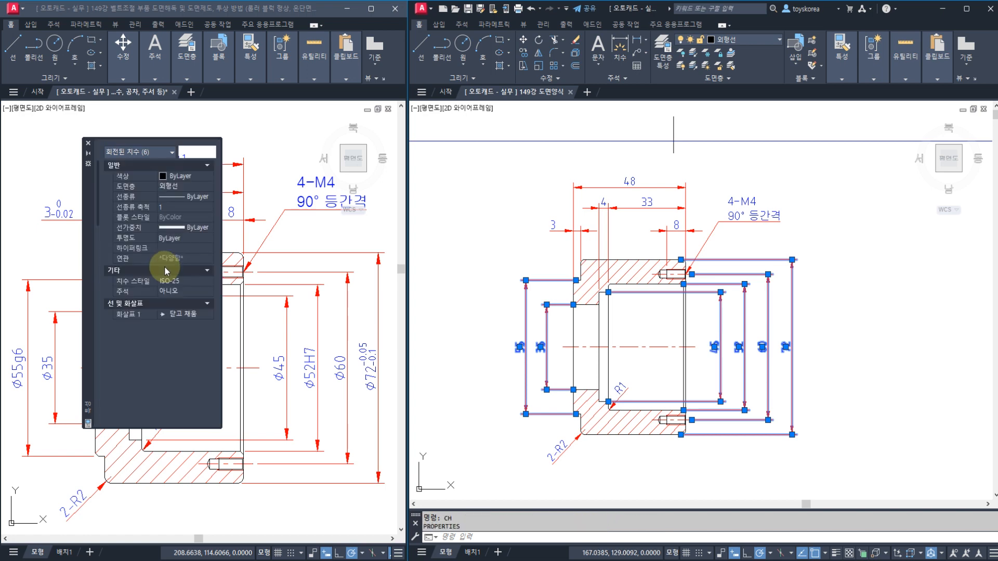
scroll(169, 269, down, 10)
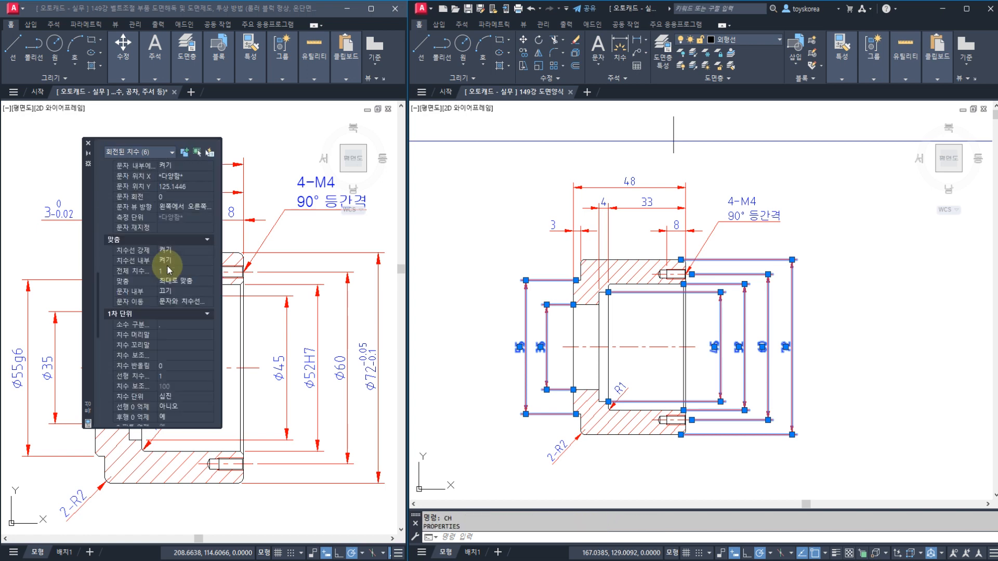
click(179, 336)
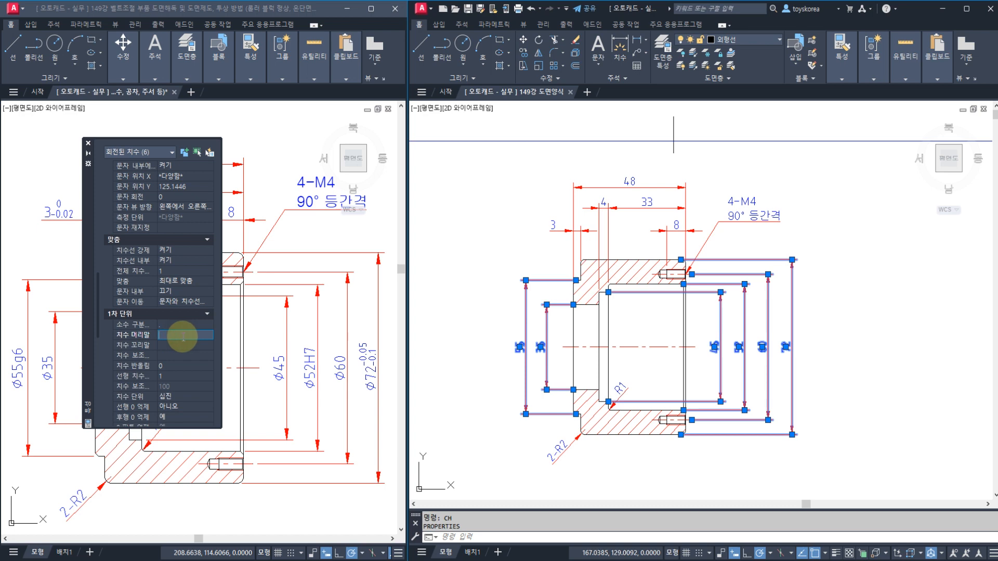
text(%%)
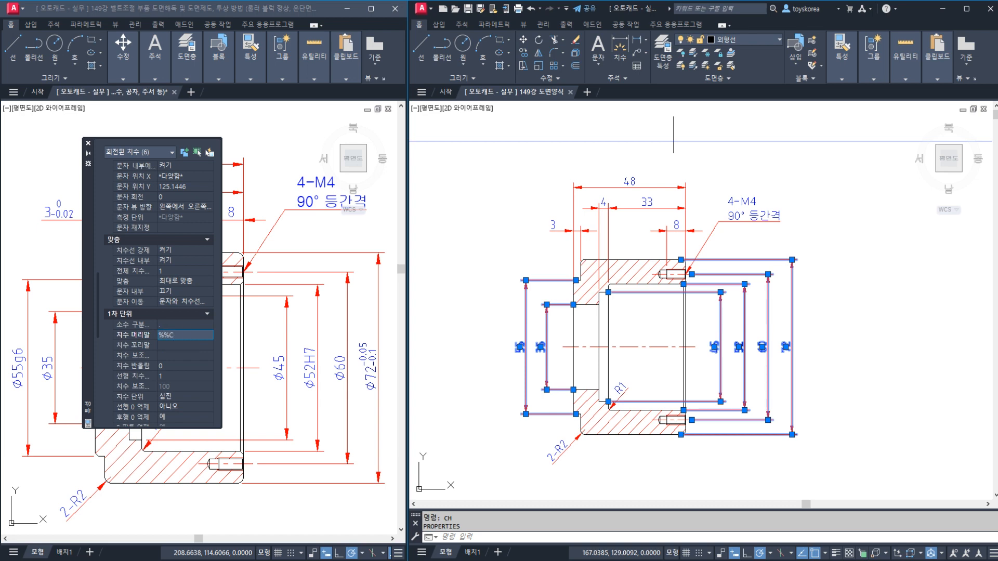
text(C)
click(182, 344)
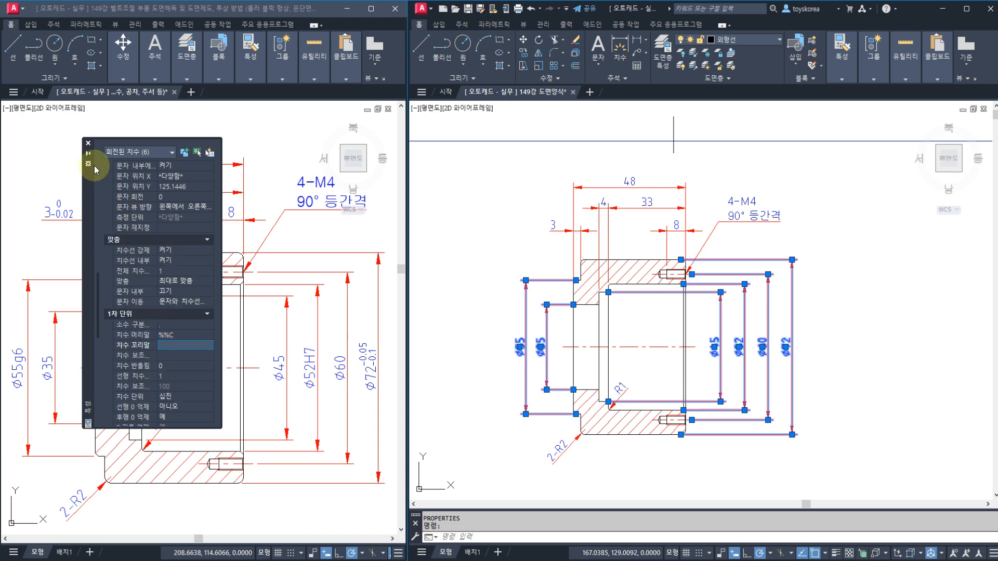
click(88, 144)
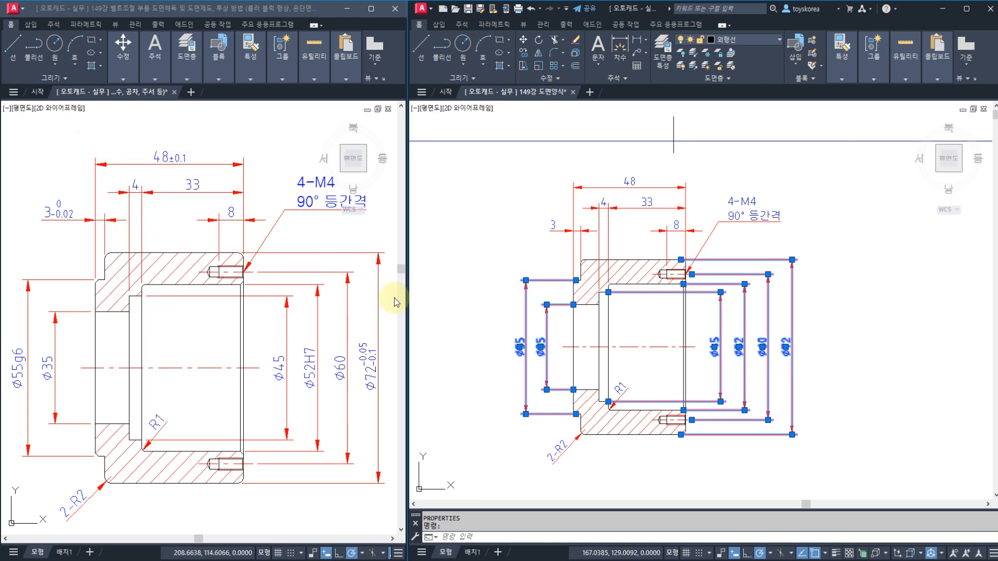
key(Escape)
key(Escape)
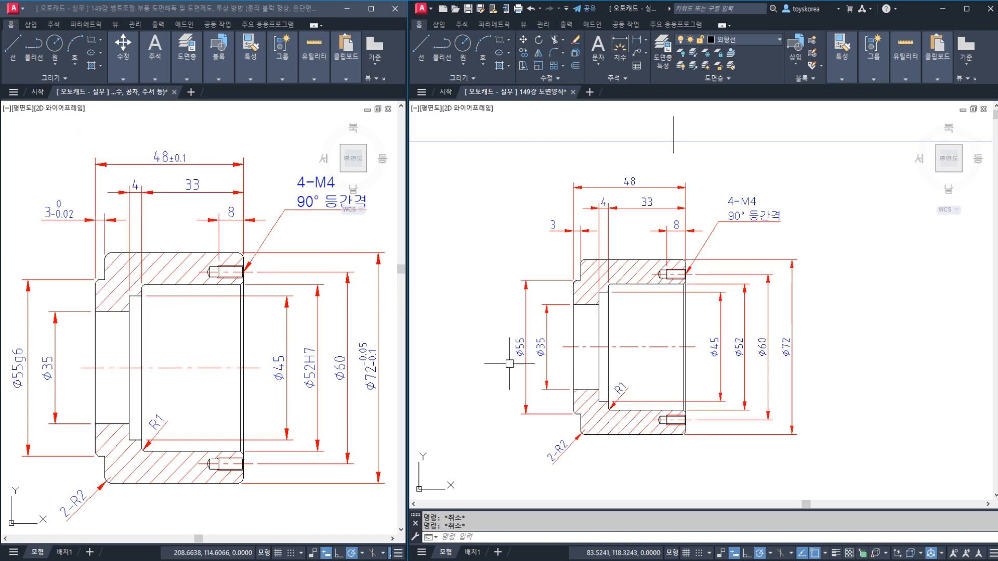
key(ctrl+s)
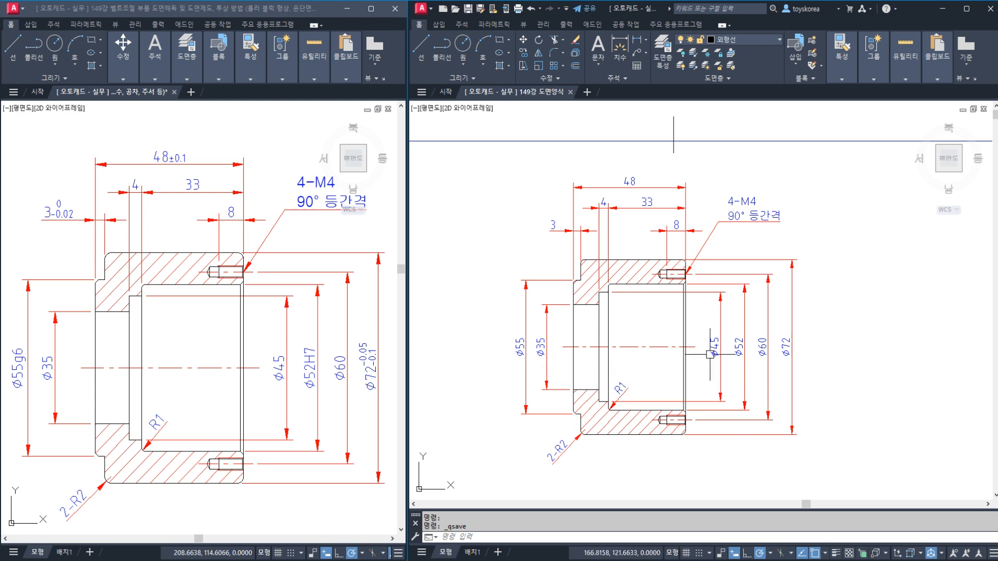
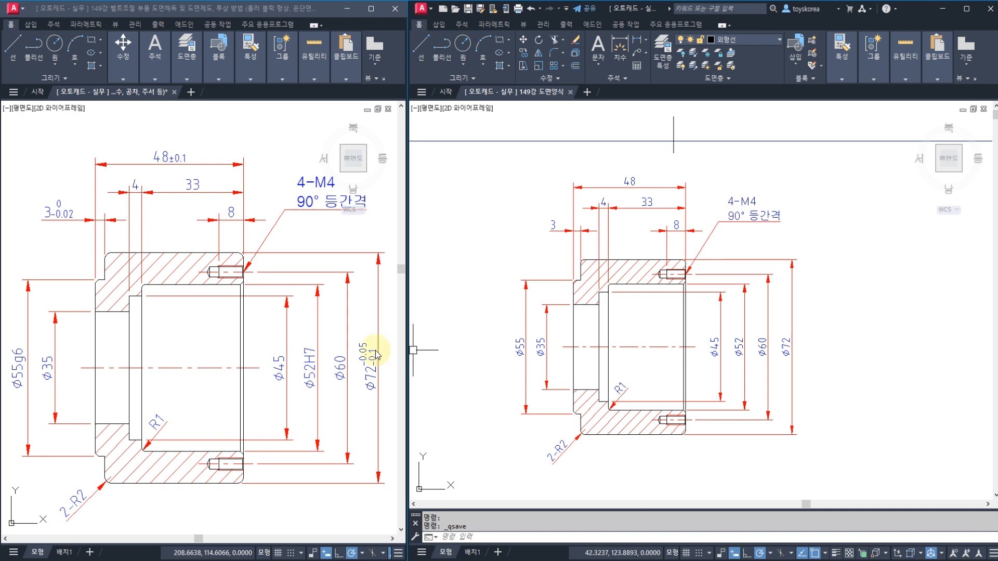
drag(26, 372, 4, 339)
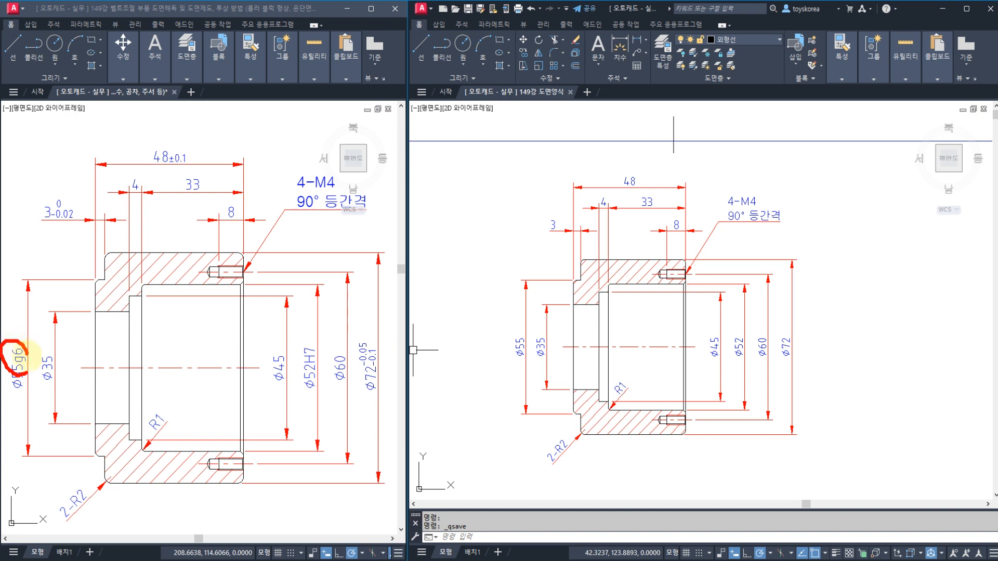
drag(101, 274, 103, 289)
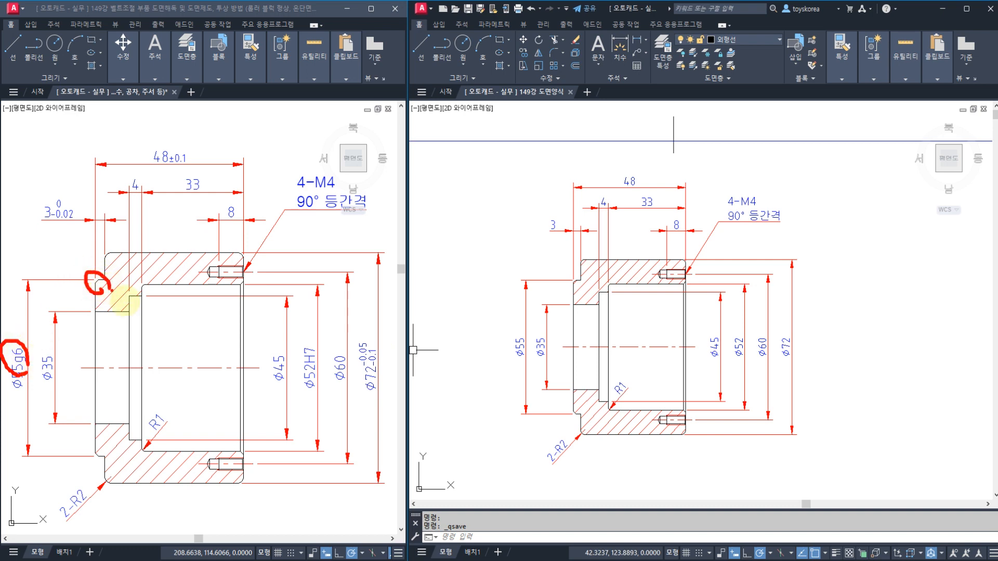
mouse_move(312, 371)
mouse_down()
mouse_move(317, 351)
mouse_move(255, 325)
mouse_move(266, 343)
mouse_up()
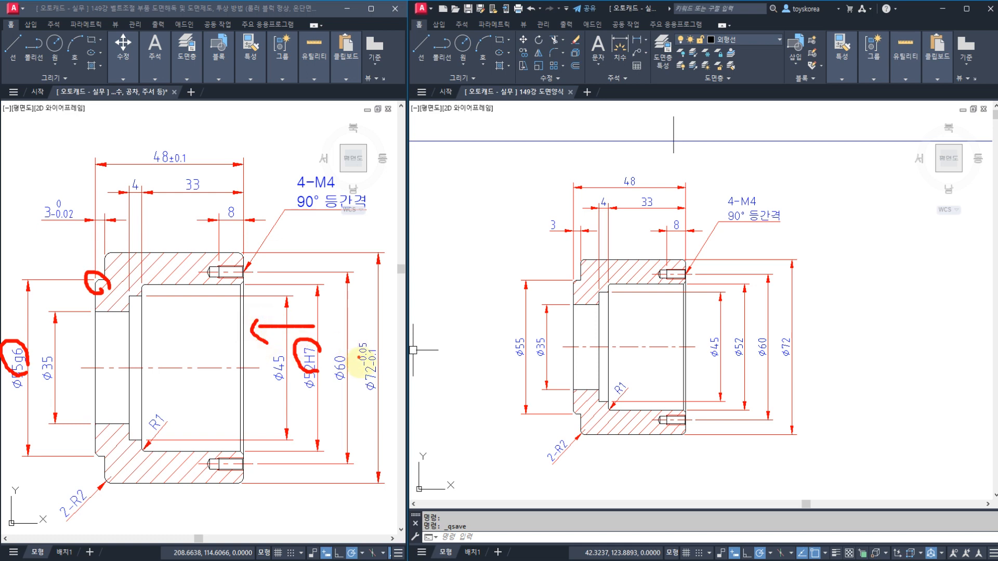
mouse_move(359, 358)
mouse_down()
mouse_move(370, 332)
mouse_move(373, 370)
mouse_up()
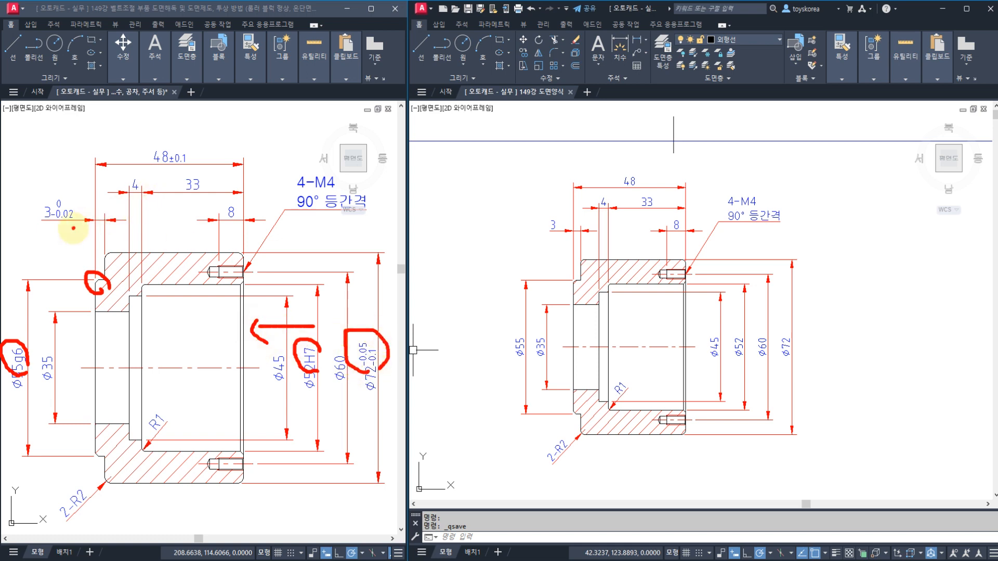
mouse_move(74, 228)
mouse_down()
mouse_move(78, 195)
mouse_move(73, 229)
mouse_up()
mouse_move(167, 169)
mouse_down()
mouse_move(160, 145)
mouse_move(179, 178)
mouse_move(171, 181)
mouse_up()
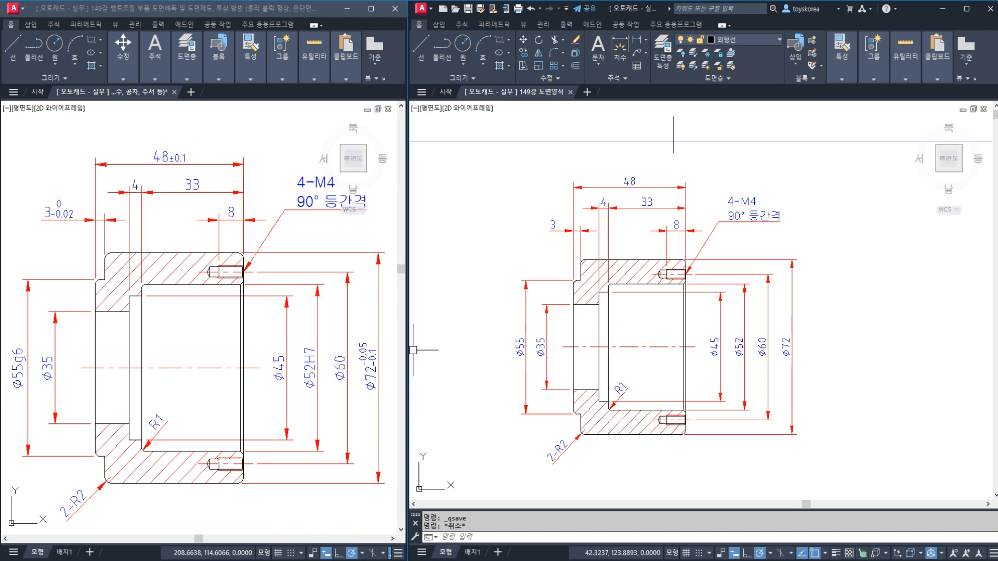
key(Escape)
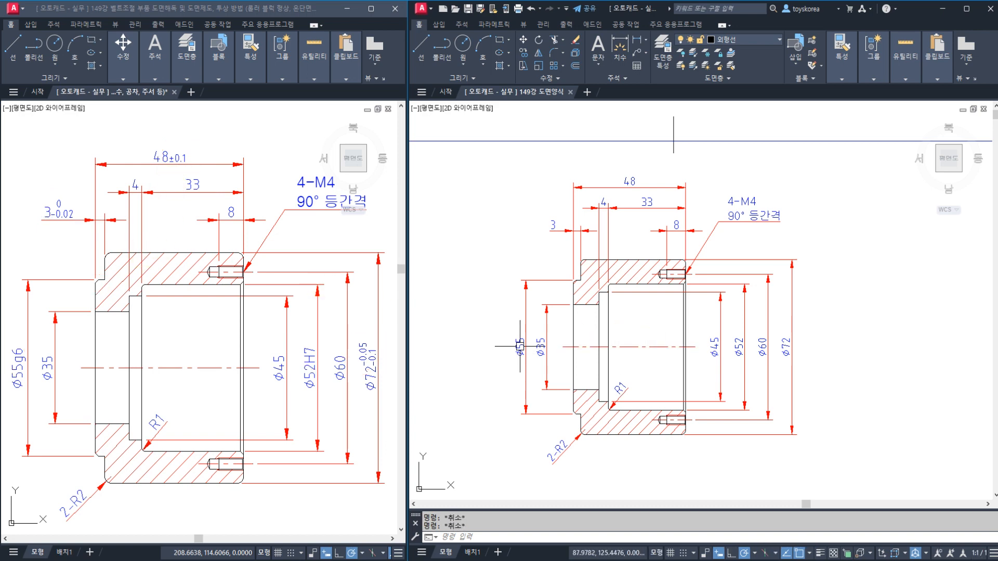
Append the fit g6 to the flange's 55 mm diameter dimension text
click(520, 347)
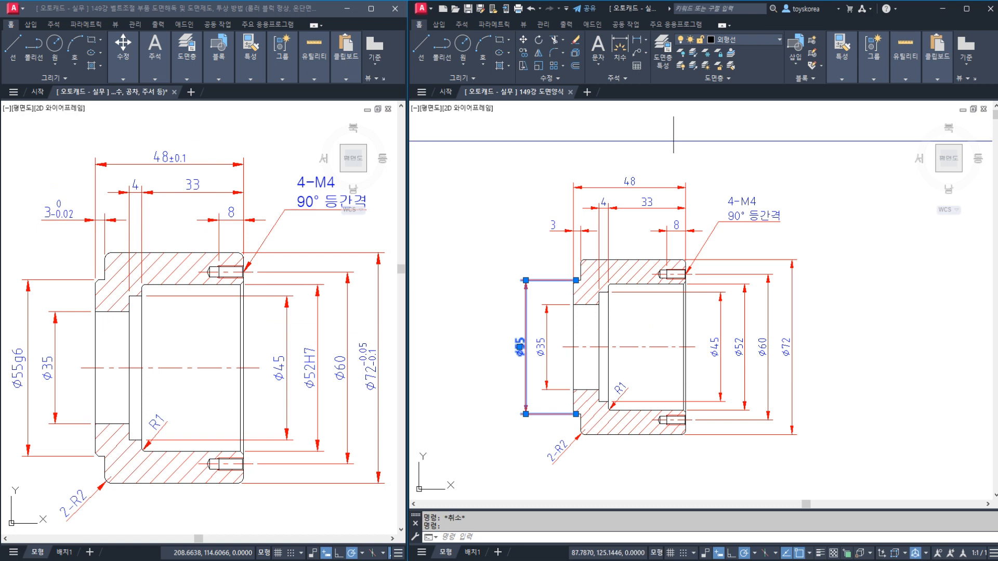
double_click(519, 347)
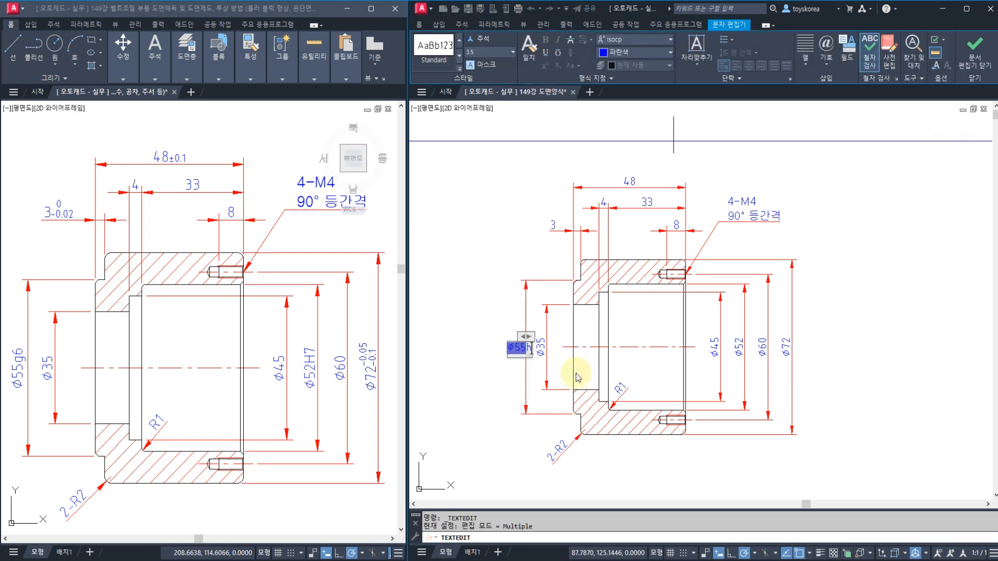
text(g)
scroll(528, 354, up, 2)
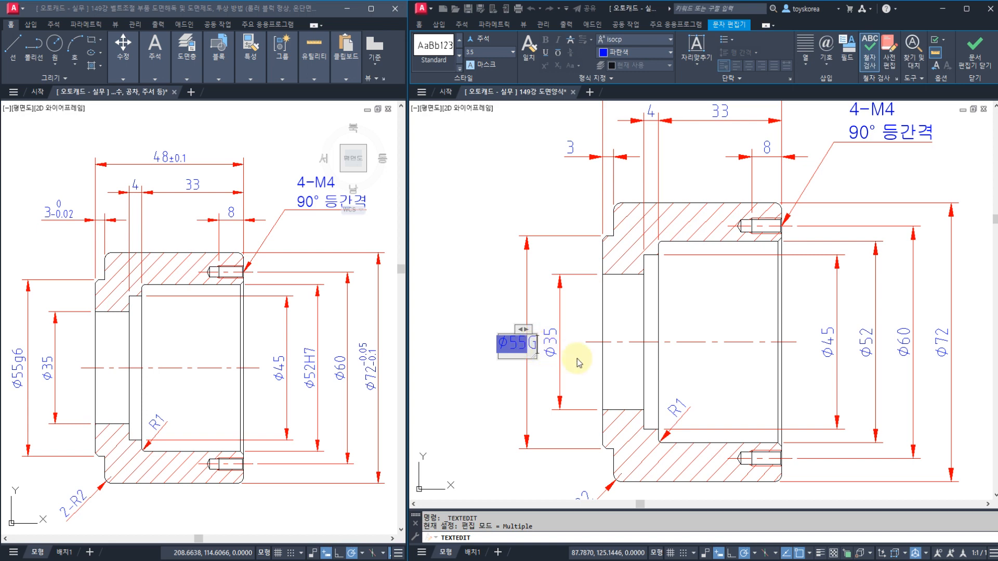
key(BackSpace)
text(g)
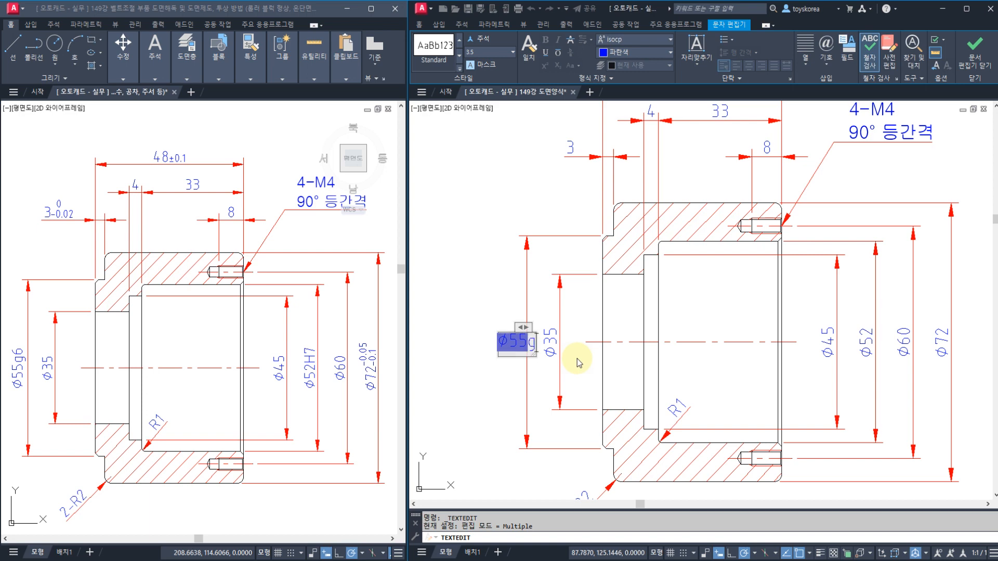
text(6)
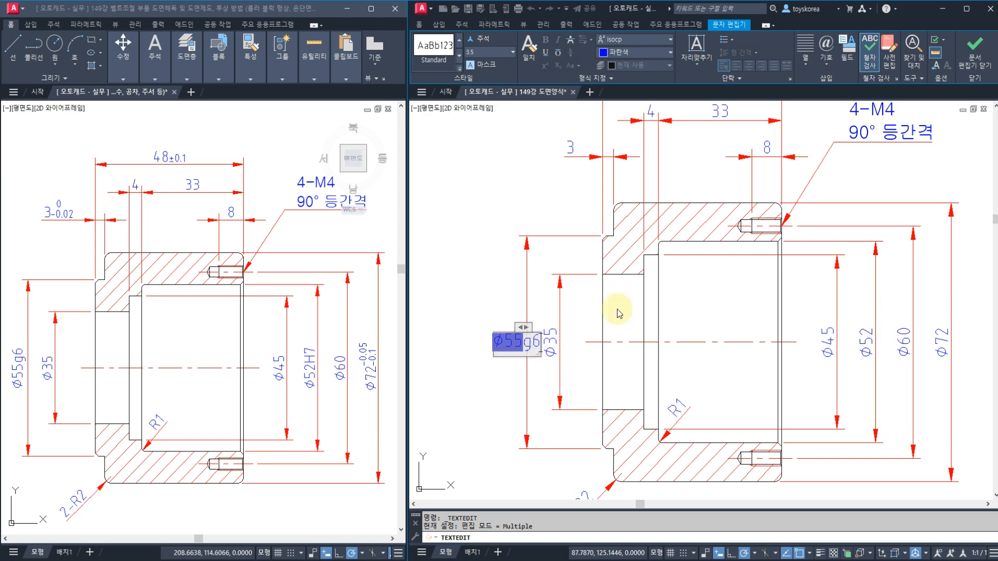
click(955, 68)
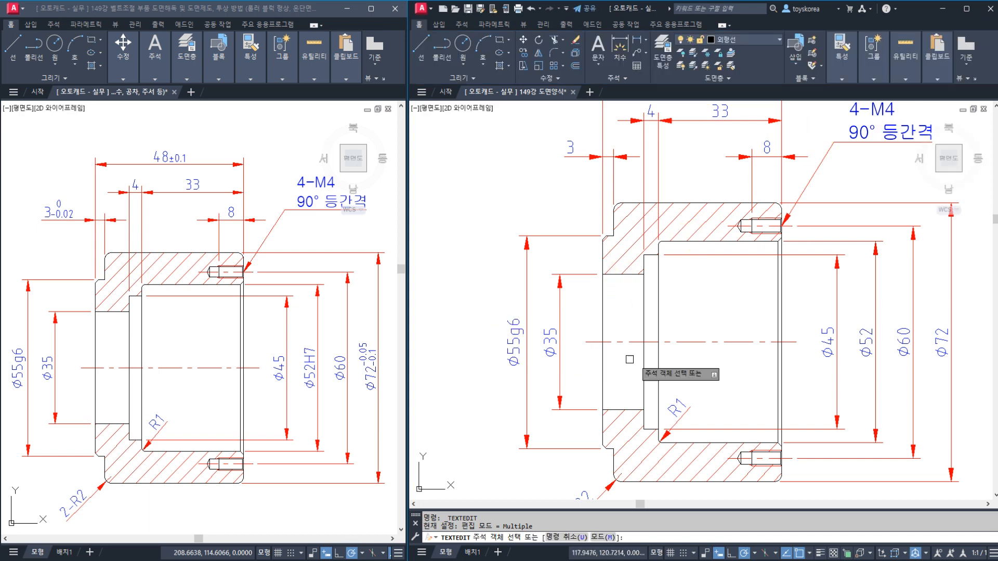
Append the fit H7 to the bore's 52 mm diameter dimension text and save the drawing
middle_drag(634, 356, 575, 352)
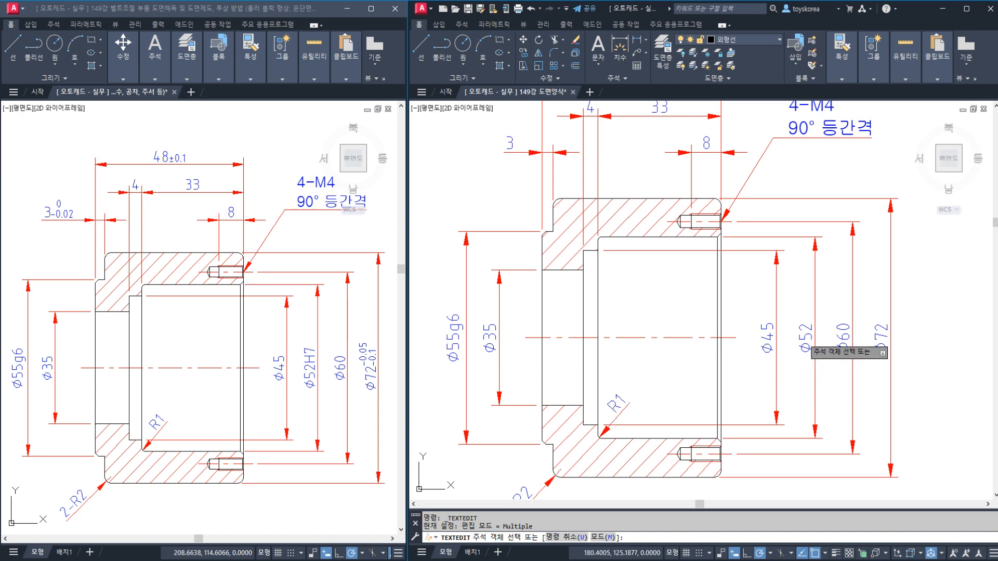
click(830, 362)
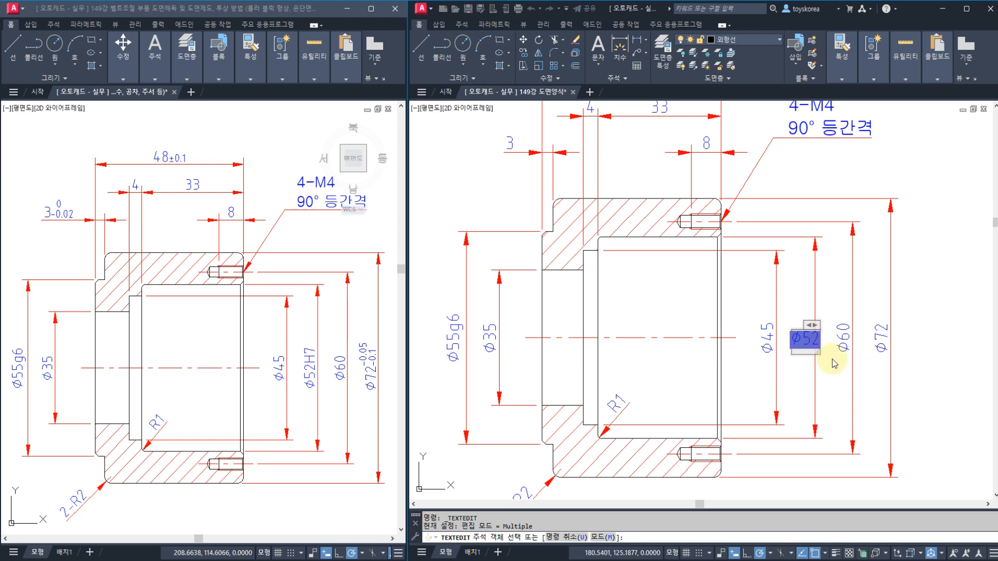
text(H7)
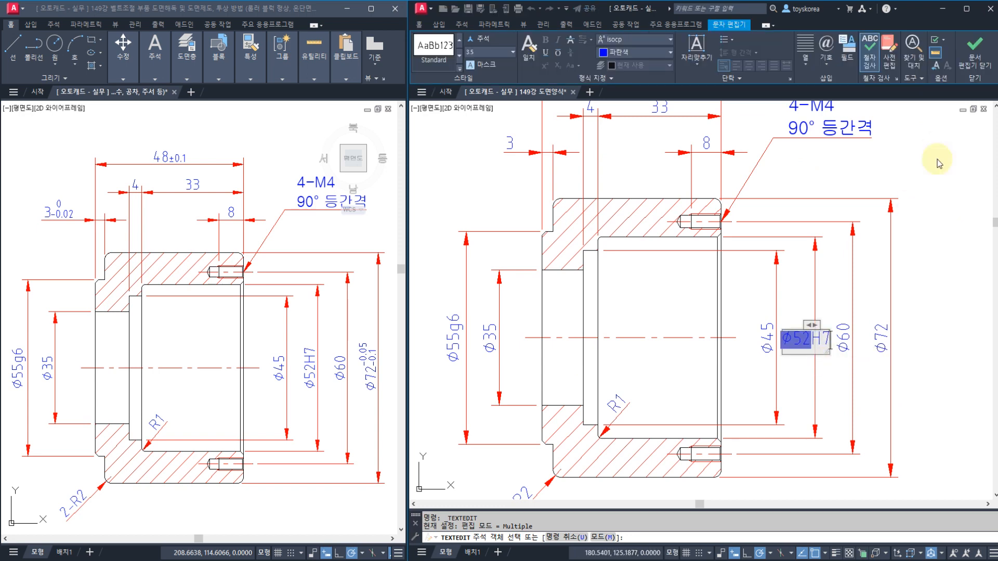
click(969, 61)
scroll(707, 332, down, 5)
key(Escape)
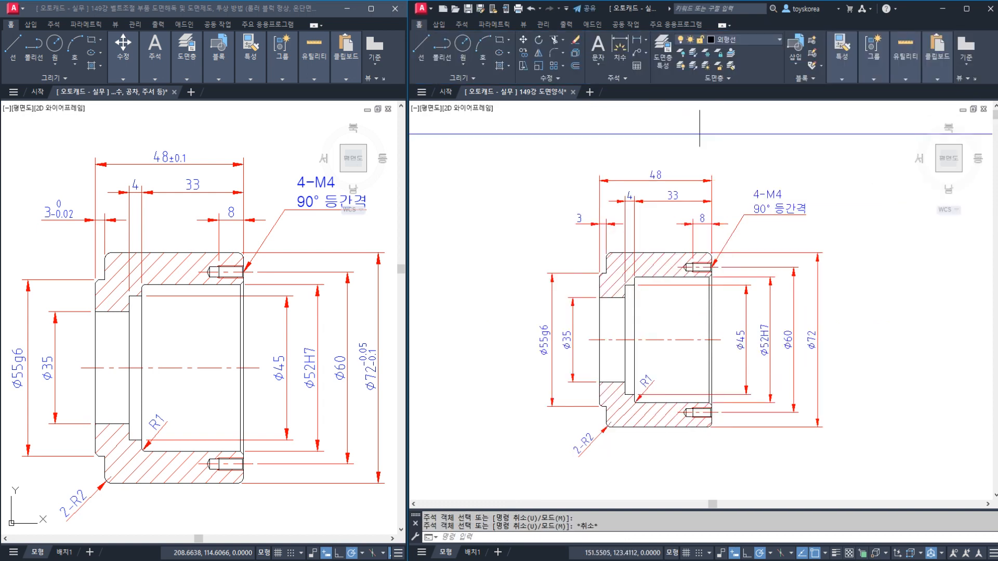
scroll(701, 339, up, 3)
key(ctrl+s)
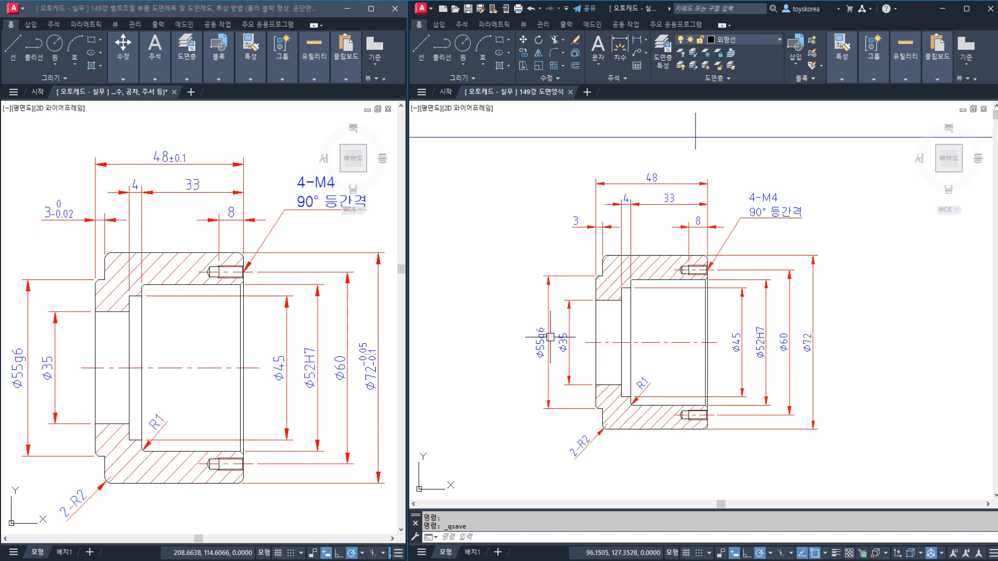
Append a stacked tolerance of -0.05 over -0.1 to the sleeve's 72 mm outer diameter dimension text
scroll(805, 345, up, 4)
click(803, 347)
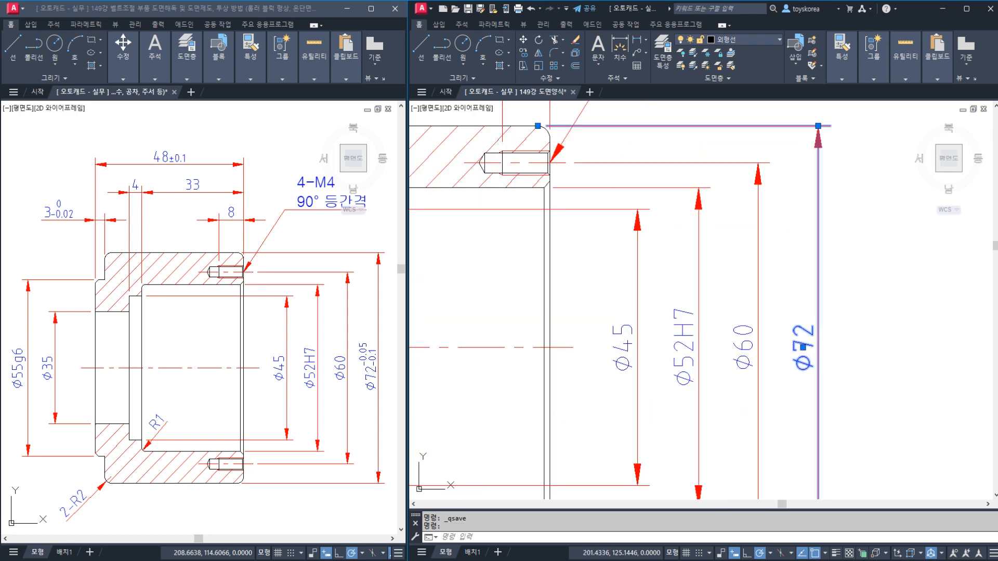
double_click(803, 347)
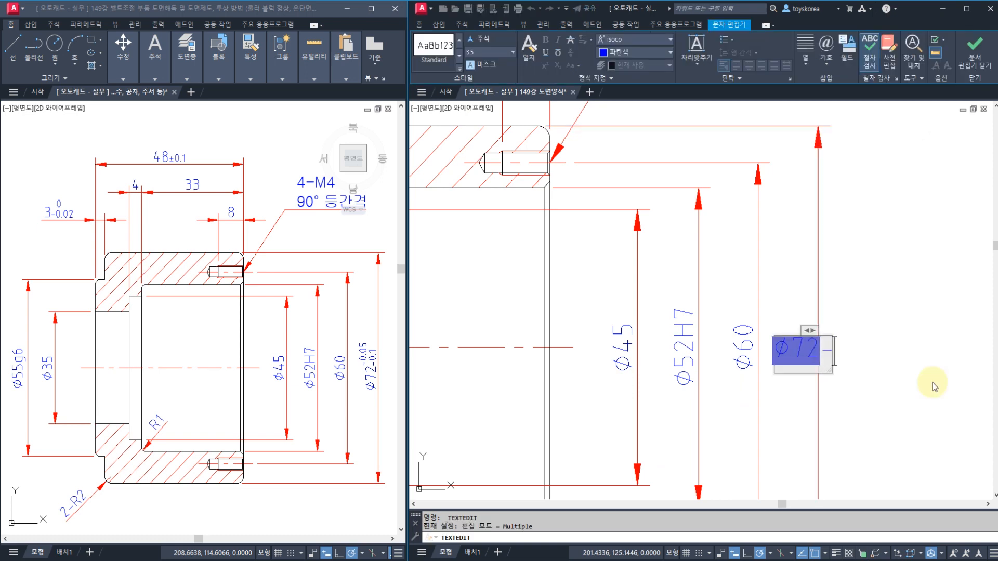
text(-0.05)
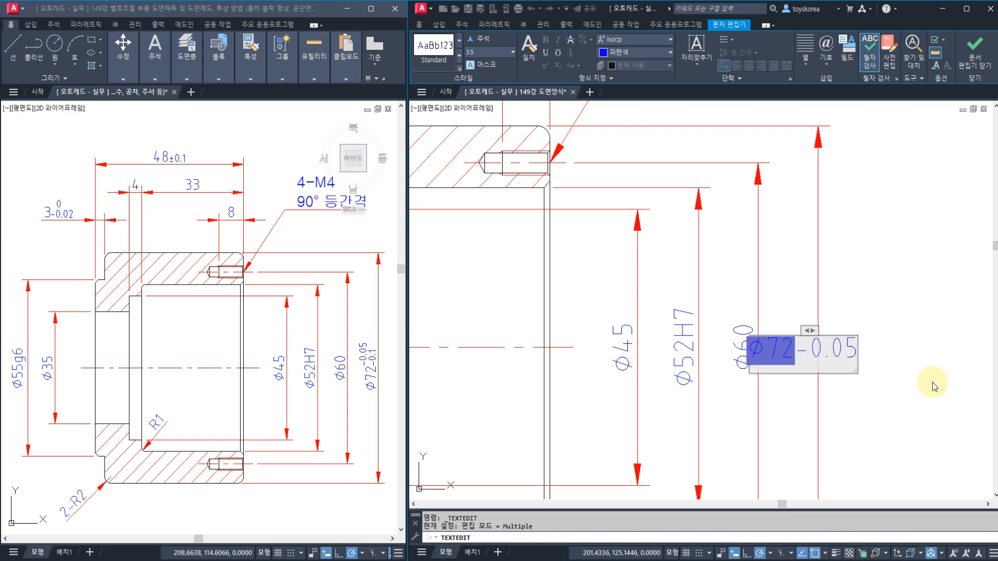
text(^)
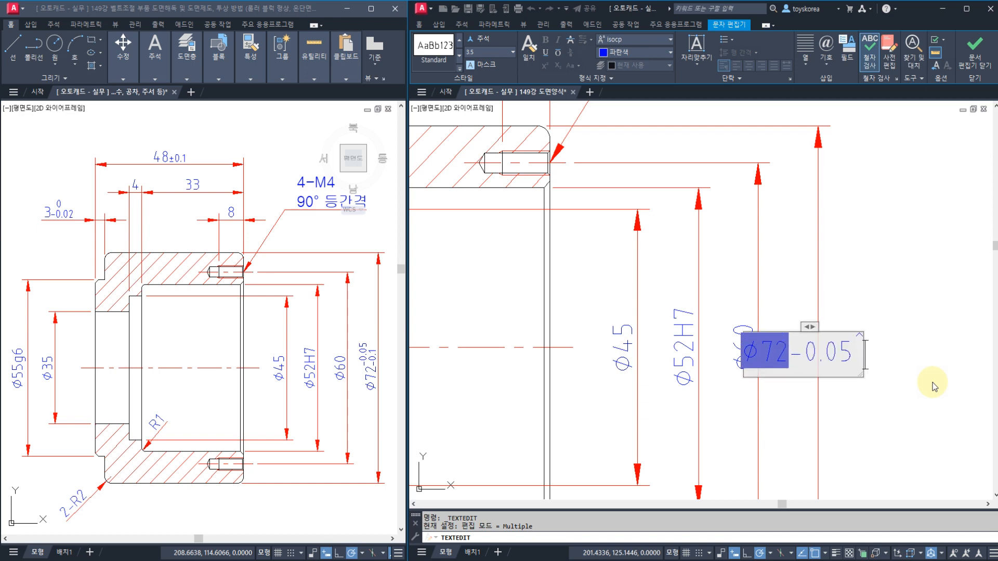
text(-0.1)
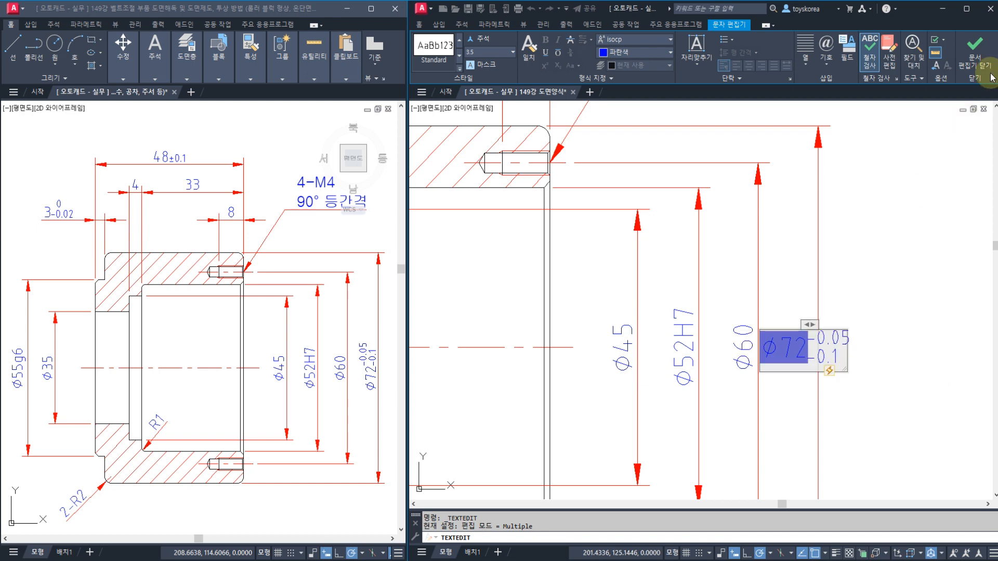
click(975, 51)
key(Escape)
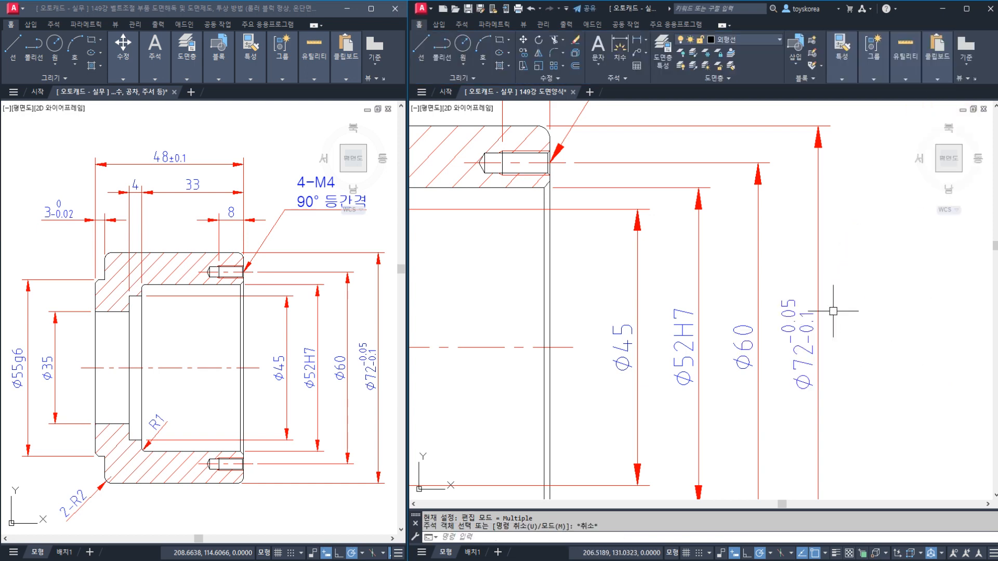
Append a stacked tolerance of 0 over -0.02 to the flange's 3 mm width dimension text
scroll(773, 353, down, 2)
scroll(555, 187, up, 1)
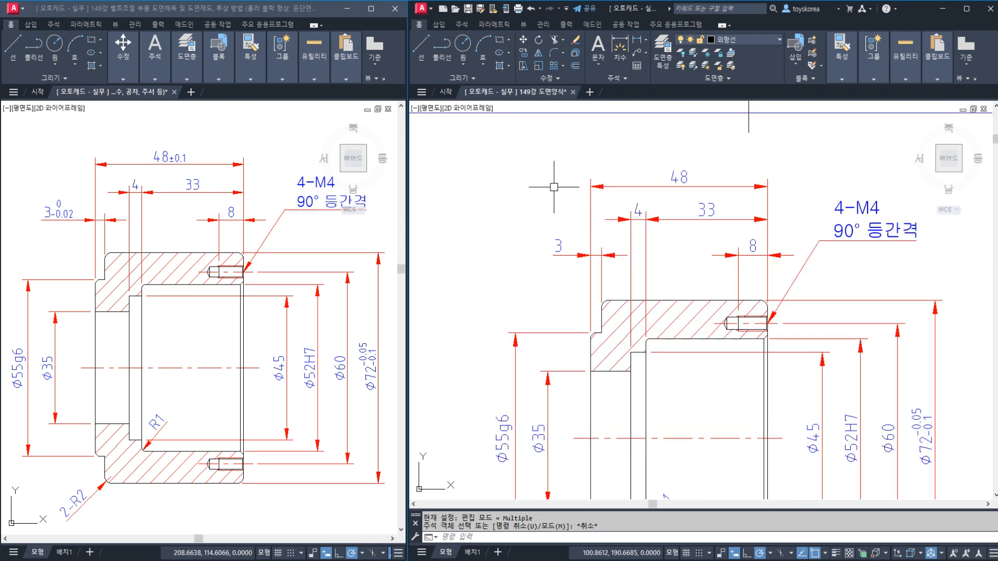
middle_drag(556, 185, 545, 243)
scroll(547, 255, up, 2)
click(546, 343)
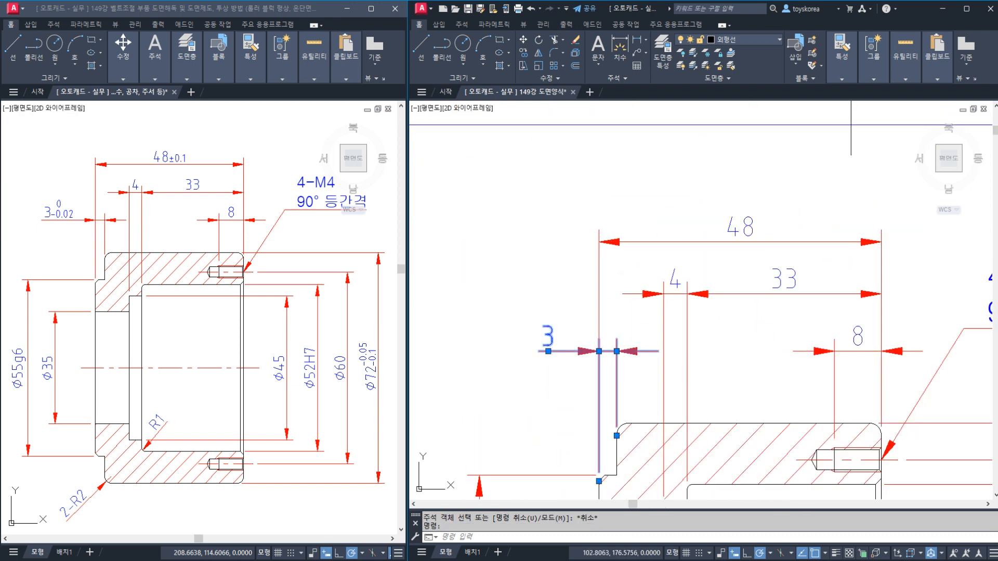
double_click(631, 360)
text(0)
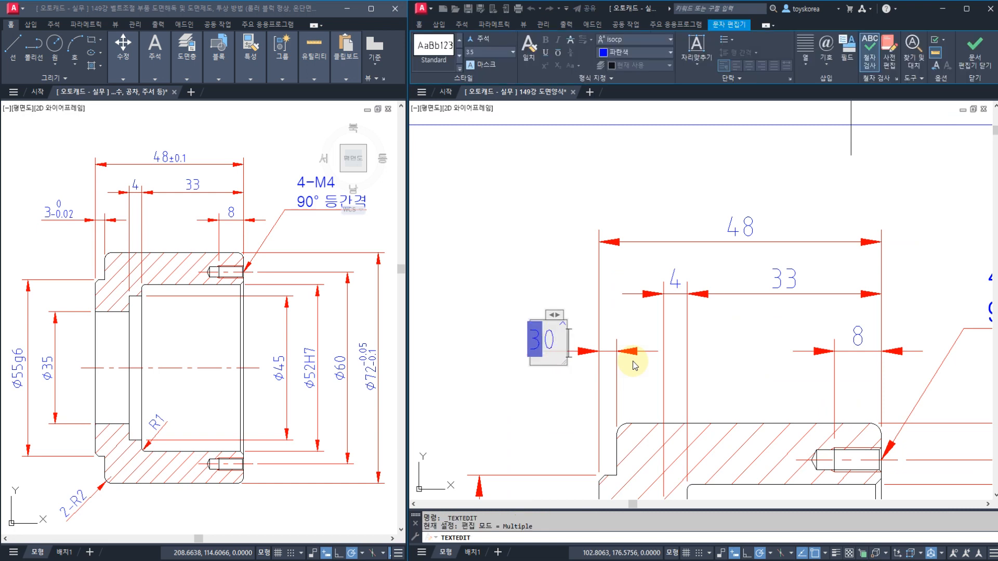
text(^-0.02)
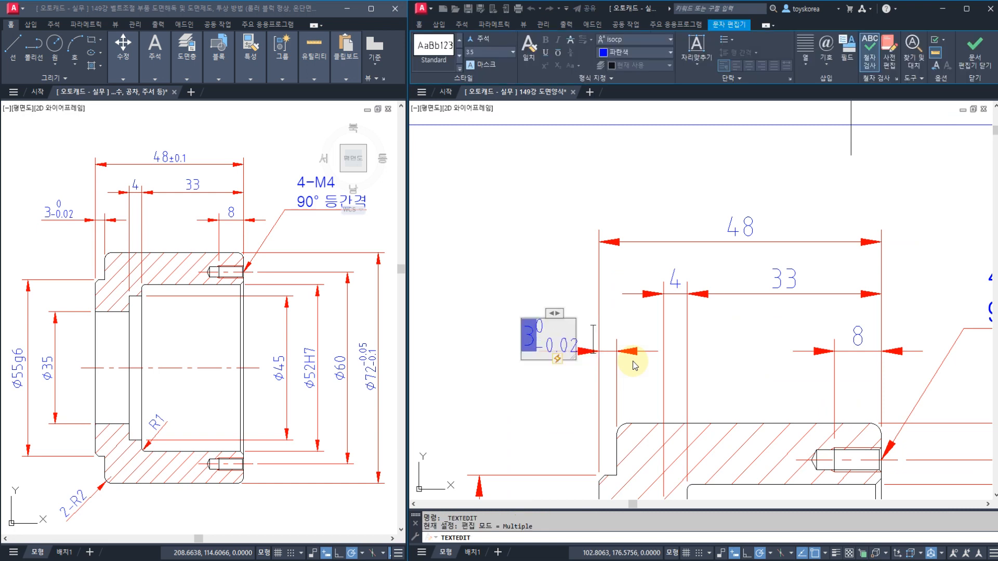
double_click(557, 338)
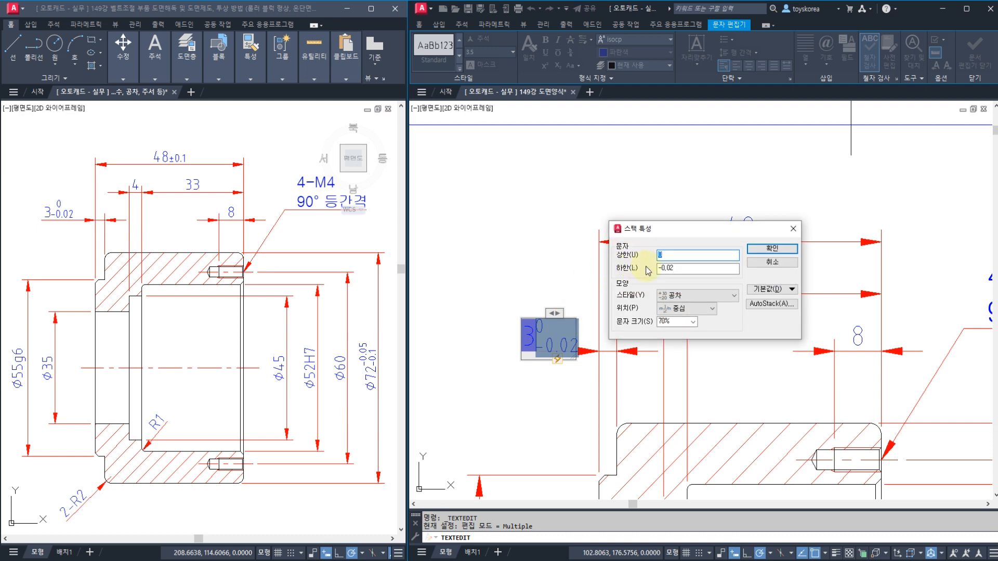
click(781, 250)
click(973, 52)
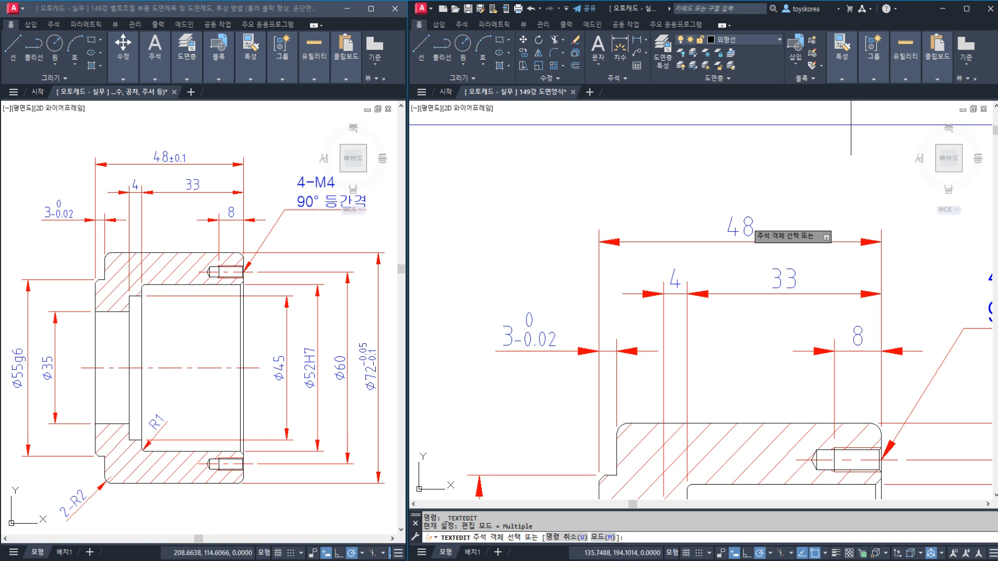
Append ±0.1 to the sleeve's 48 mm overall length dimension and set the tolerance's text height to 2.5
click(742, 229)
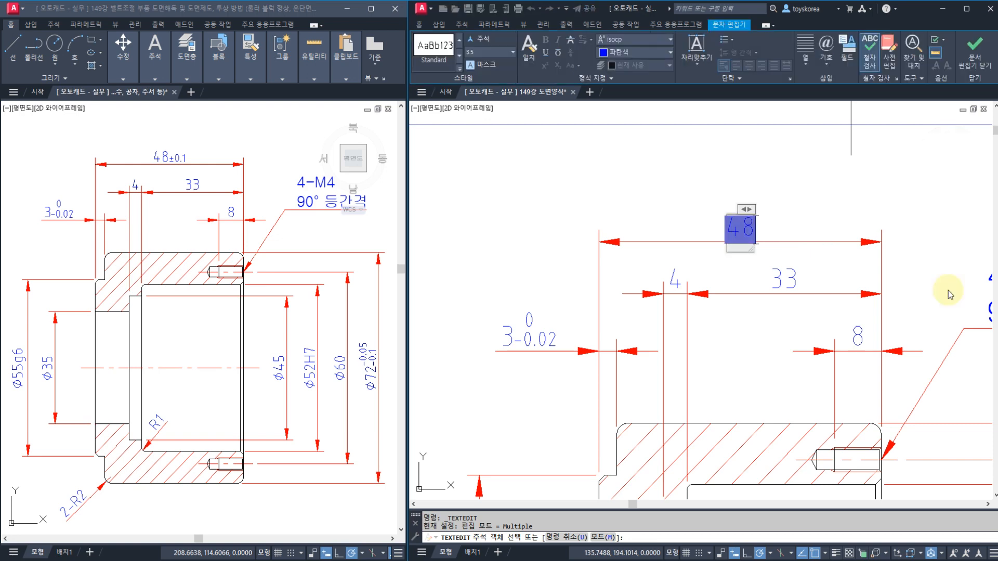
text(%%p)
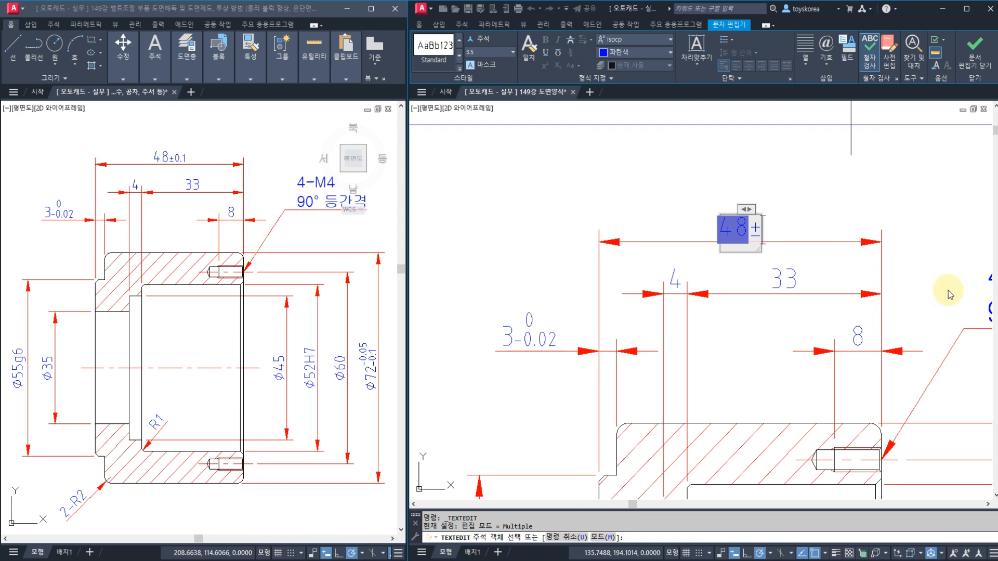
text(0.1)
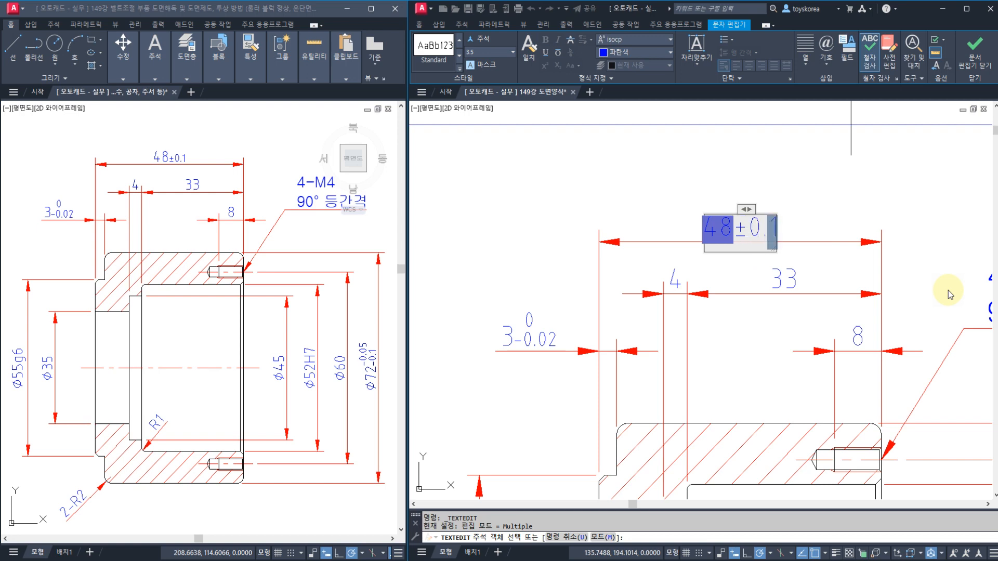
key(shift+Left)
key(shift+Left)
key(shift+Left)
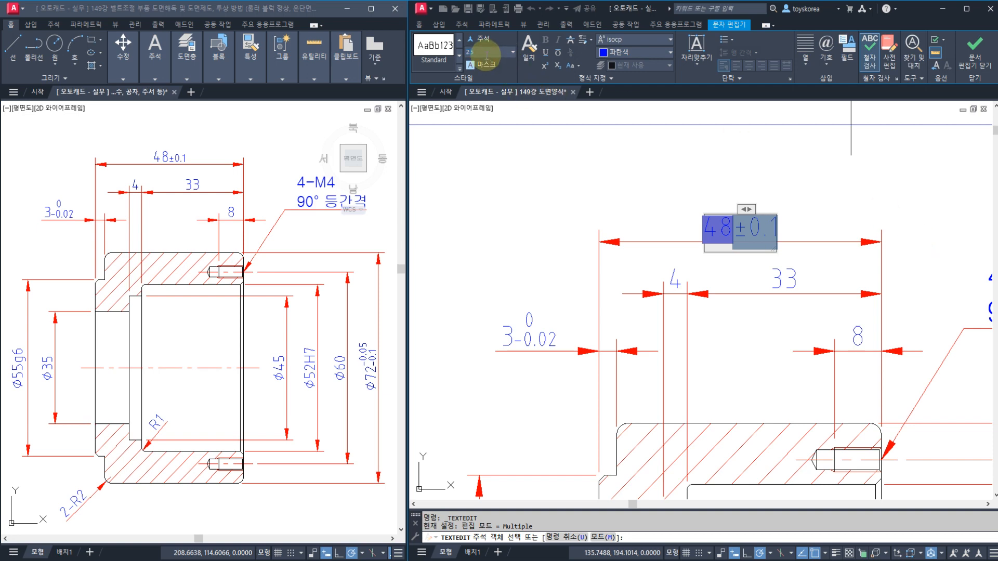
key(Return)
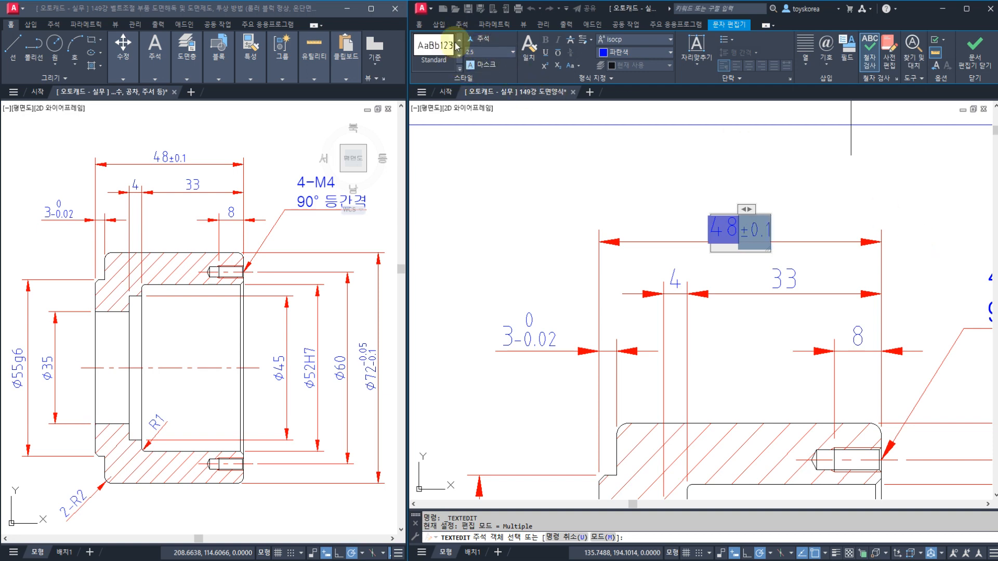
key(ctrl+z)
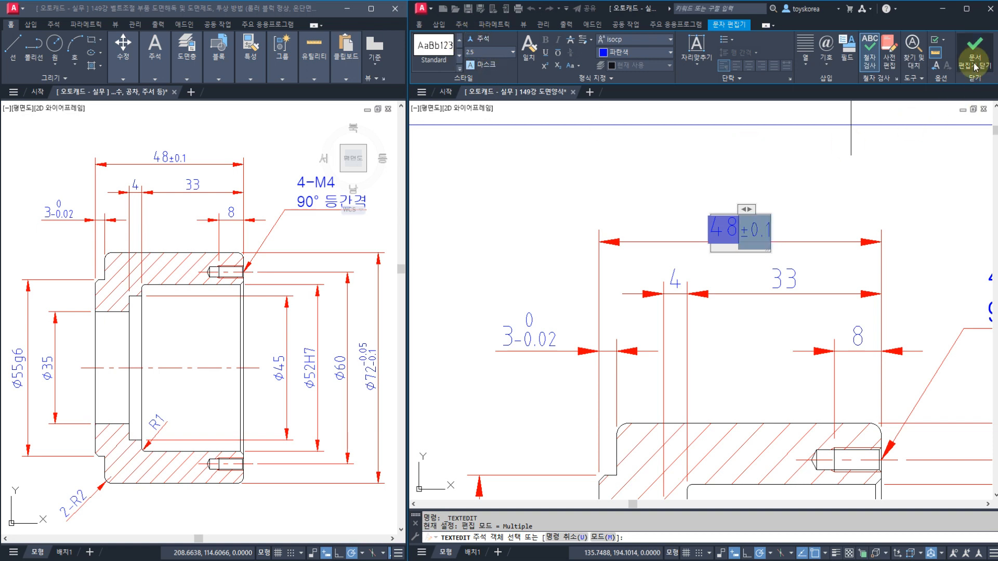
click(974, 49)
key(Escape)
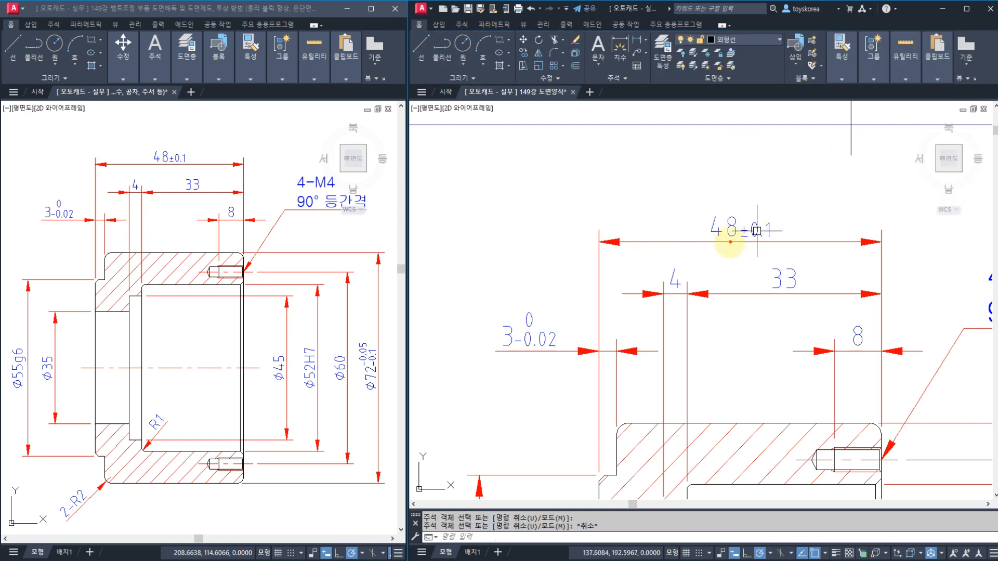
mouse_move(735, 202)
mouse_down()
mouse_move(719, 245)
mouse_move(773, 251)
mouse_up()
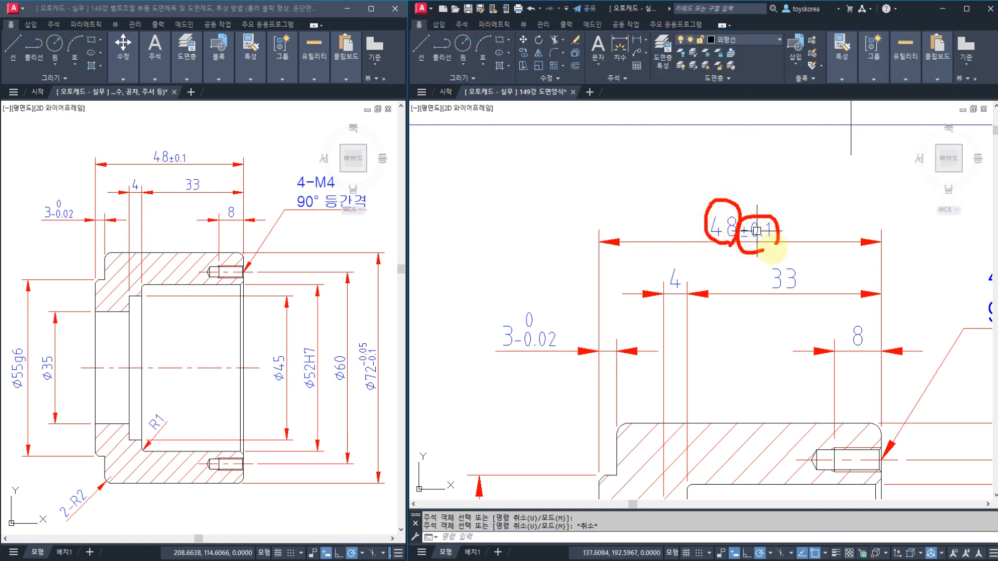
key(Escape)
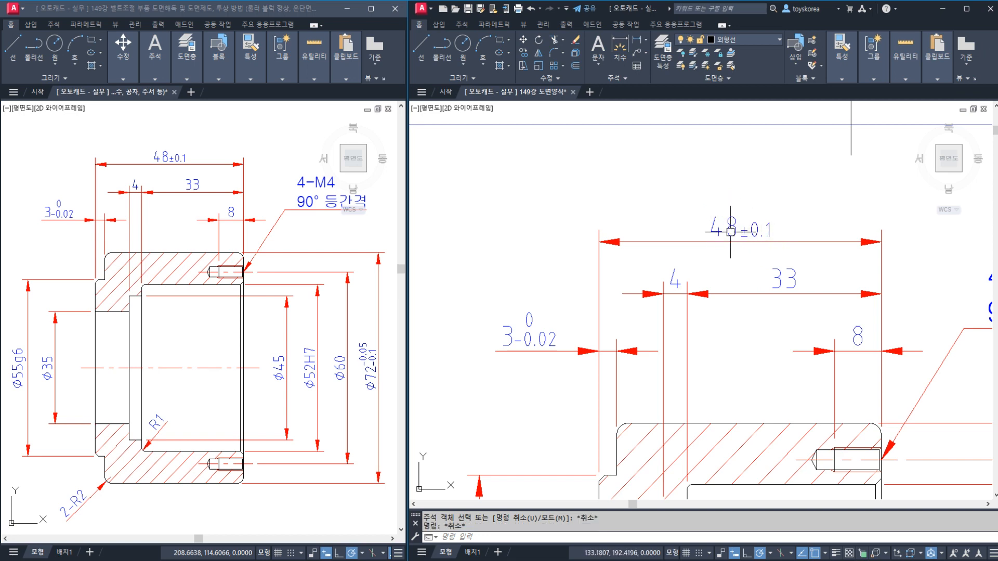
key(Escape)
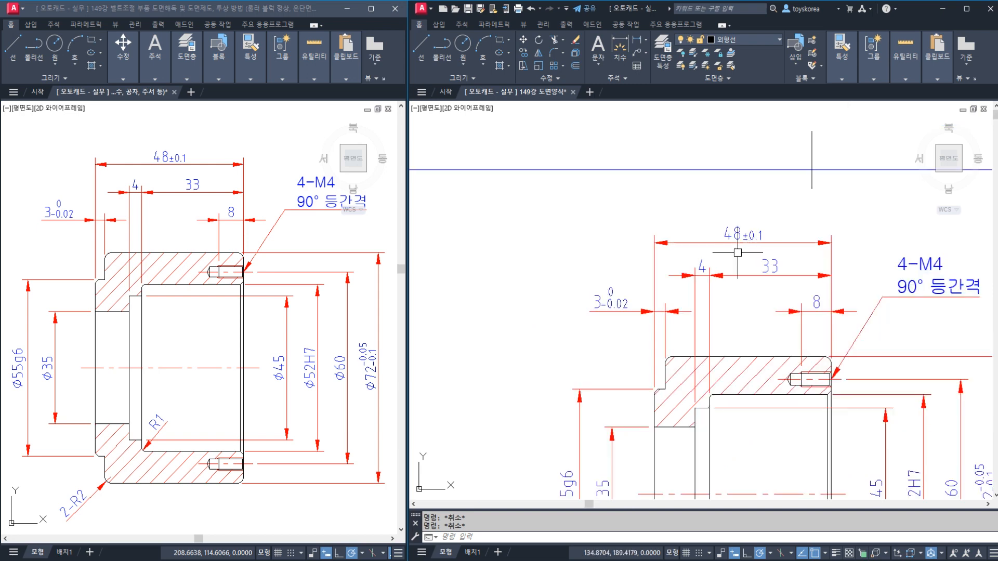
Frame the whole dimensioned sleeve section with a zoom window and save the drawing
scroll(744, 245, down, 2)
scroll(737, 255, down, 3)
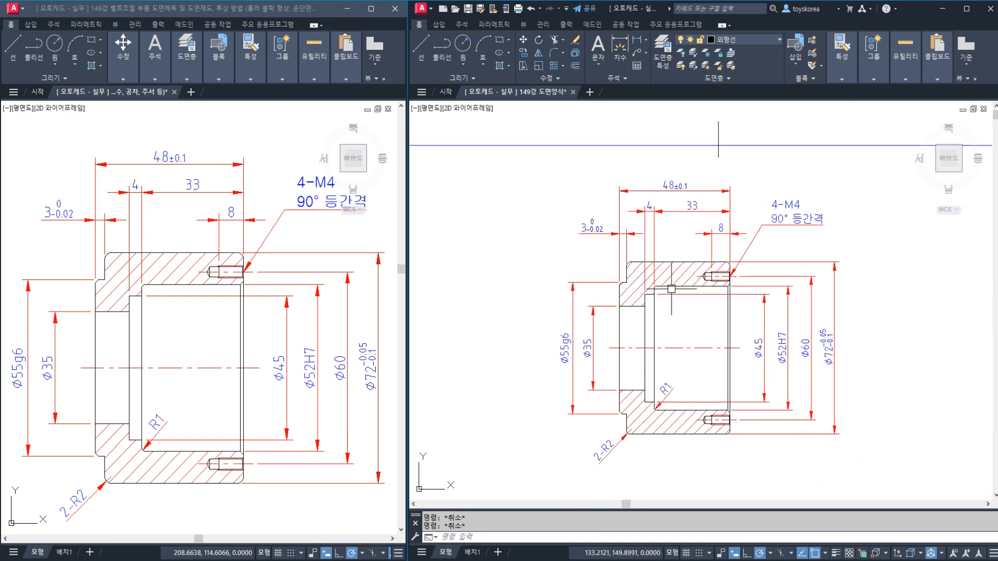
text(z)
key(Return)
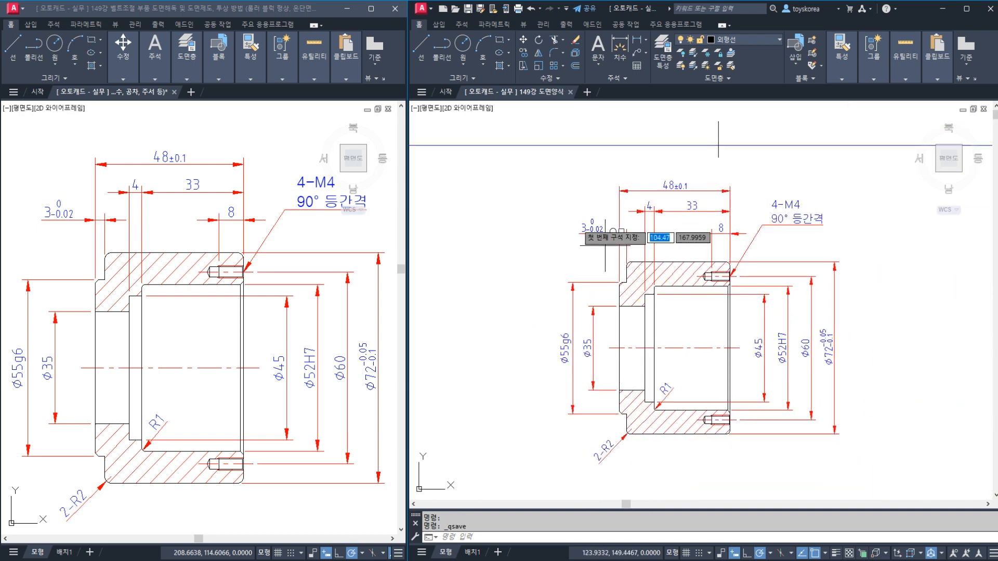
text(w)
key(Return)
click(541, 183)
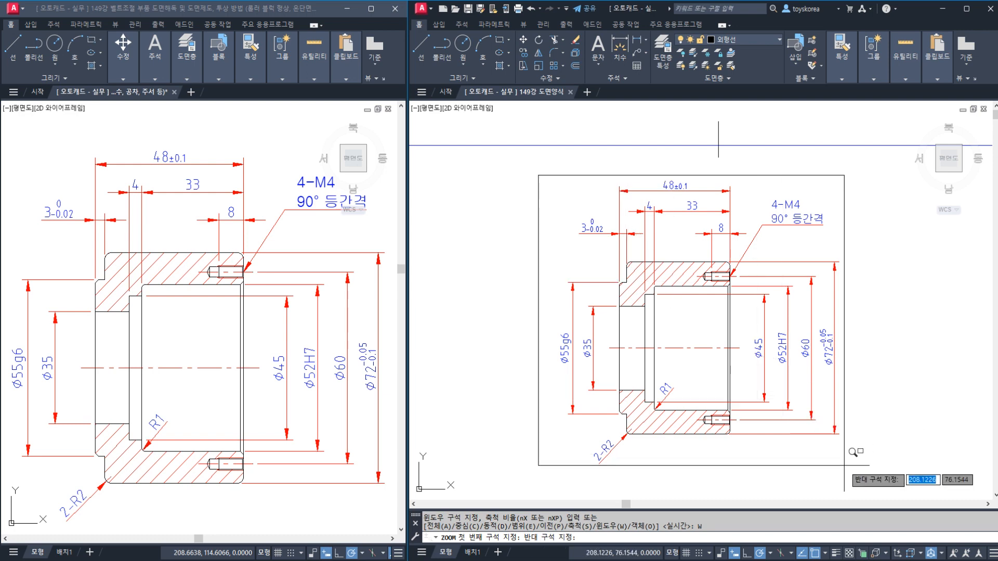
click(980, 491)
middle_drag(825, 451, 824, 450)
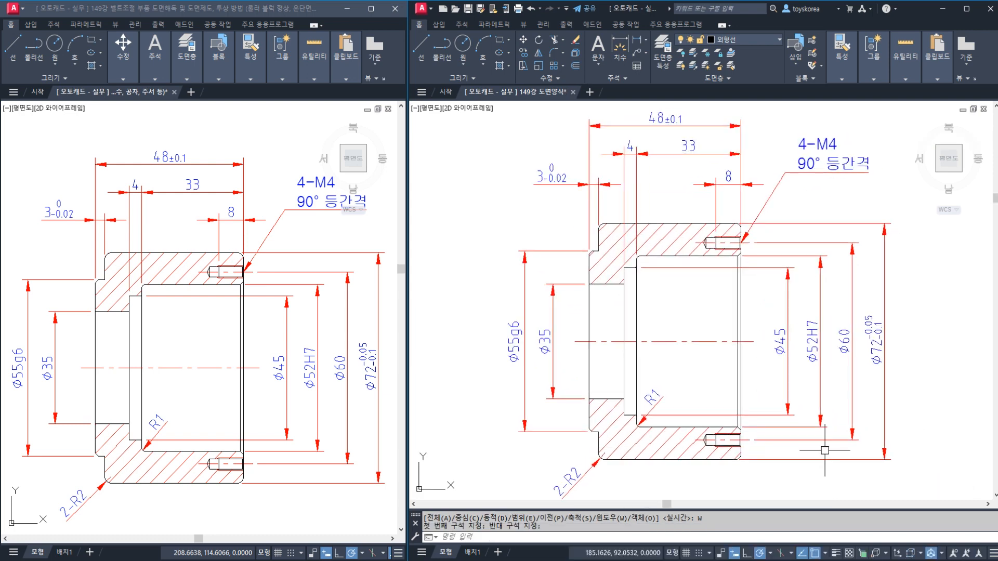
key(ctrl+s)
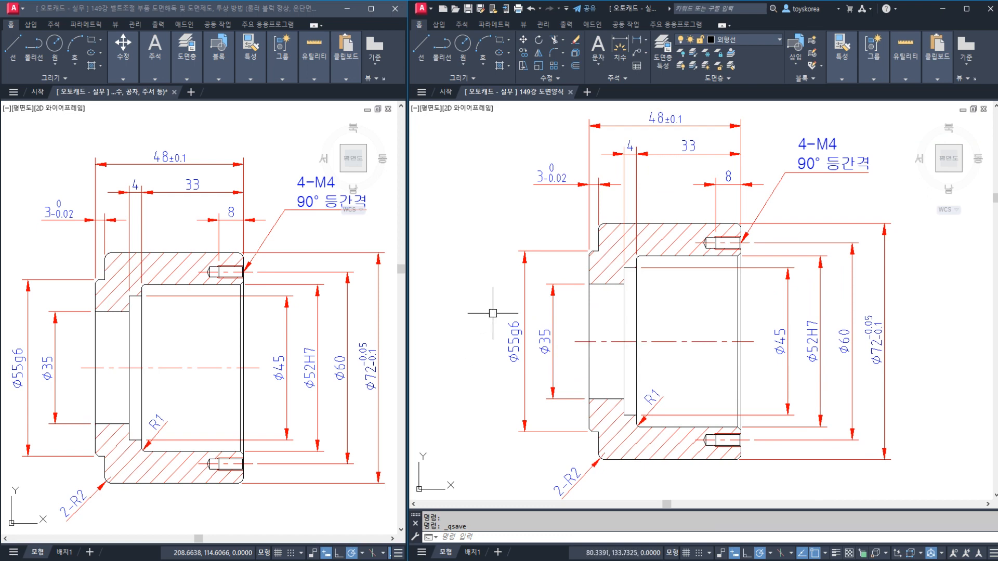
Review the section's diameter, length and radius dimensions, the two tapped holes and their 4-M4 equal-spacing note
click(526, 309)
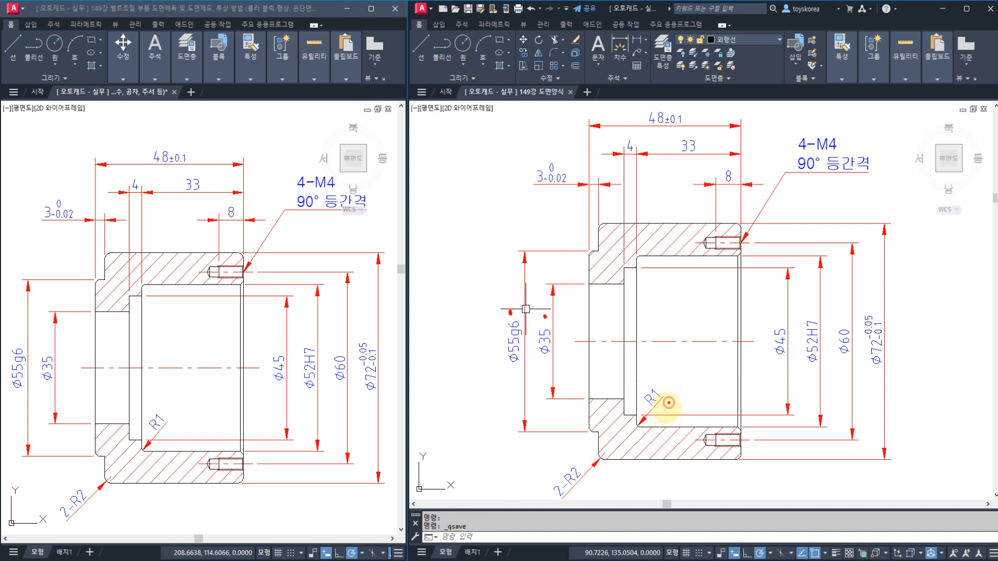
drag(773, 369, 903, 377)
mouse_move(833, 192)
mouse_down()
mouse_move(875, 136)
mouse_move(843, 183)
mouse_up()
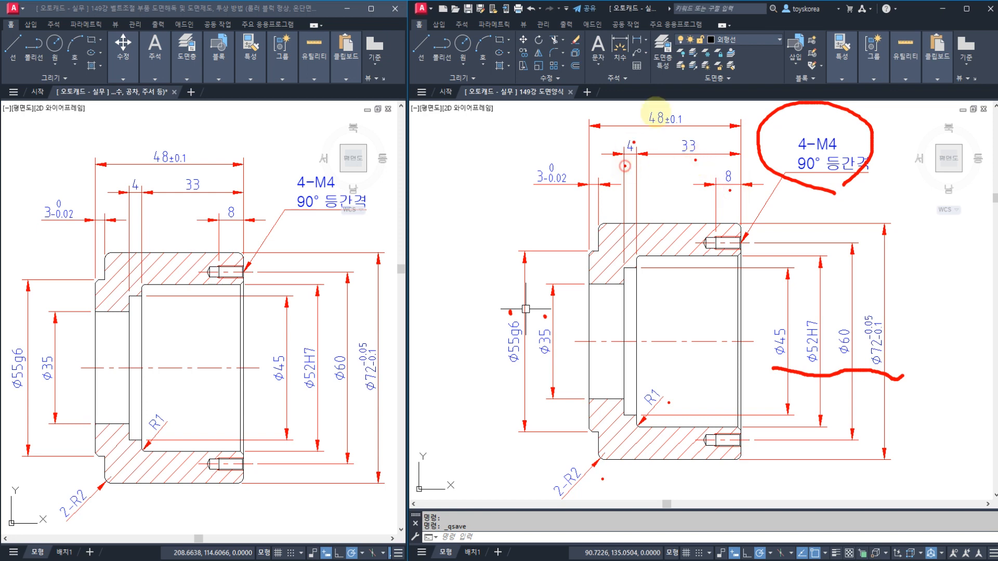
mouse_move(892, 268)
mouse_down()
mouse_move(909, 291)
mouse_move(947, 283)
mouse_move(847, 431)
mouse_up()
drag(855, 281, 962, 415)
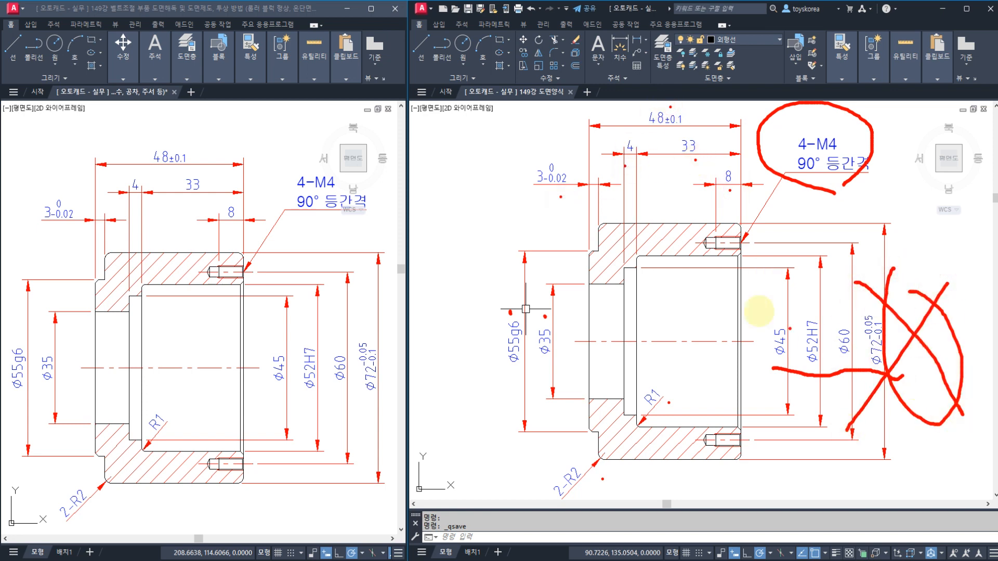
mouse_move(758, 287)
mouse_down()
mouse_move(700, 256)
mouse_move(758, 276)
mouse_up()
mouse_move(747, 470)
mouse_down()
mouse_move(685, 445)
mouse_move(743, 448)
mouse_up()
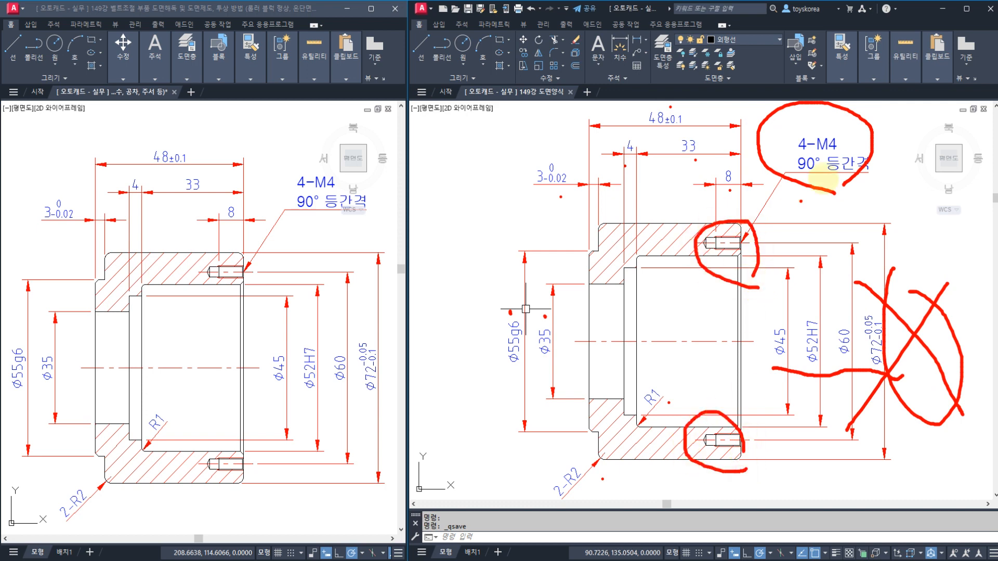
mouse_move(778, 185)
mouse_down()
mouse_move(886, 156)
mouse_move(754, 185)
mouse_up()
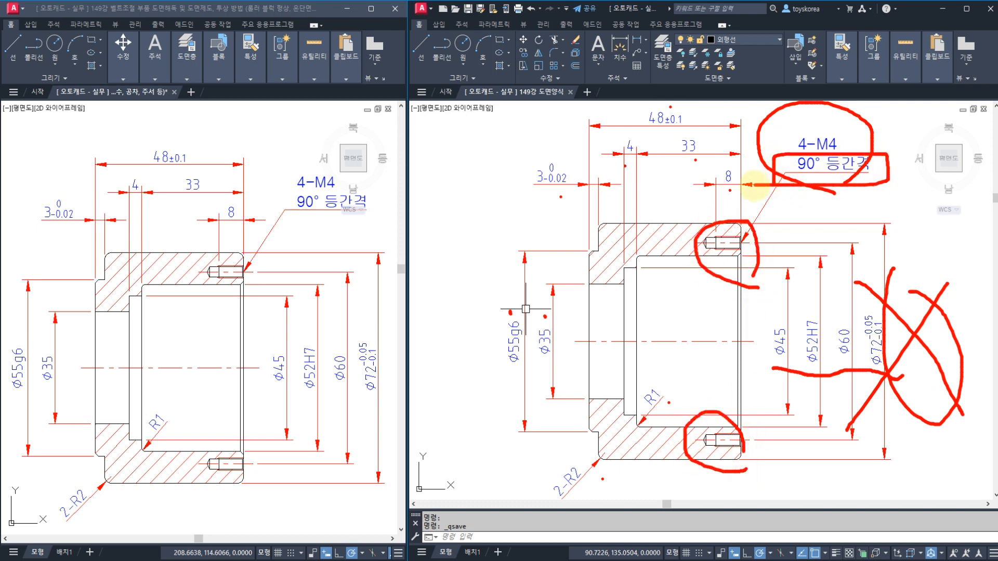
drag(543, 343, 796, 340)
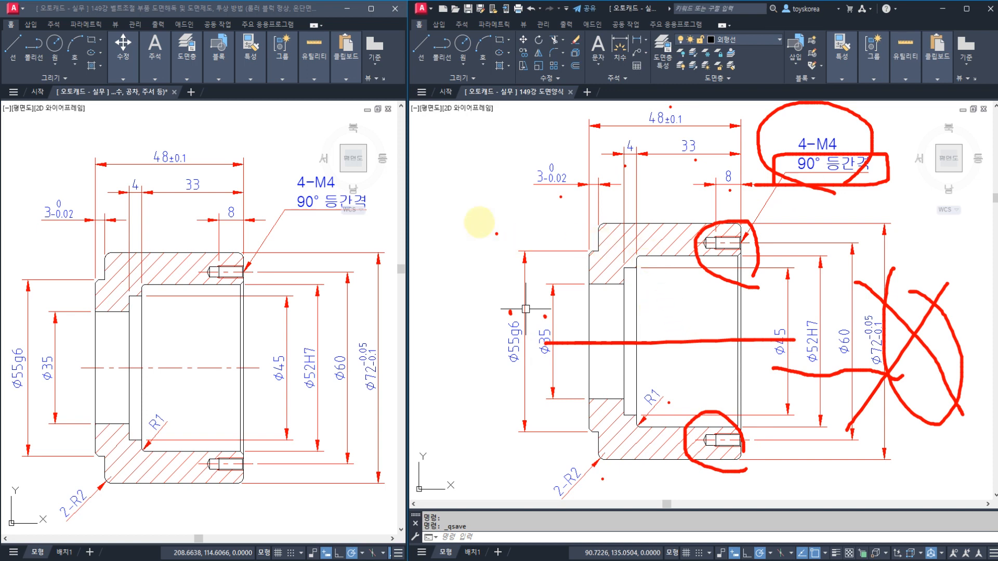
mouse_move(460, 205)
mouse_down()
mouse_move(463, 255)
mouse_move(491, 233)
mouse_up()
mouse_move(512, 180)
mouse_down()
mouse_move(528, 218)
mouse_move(515, 270)
mouse_up()
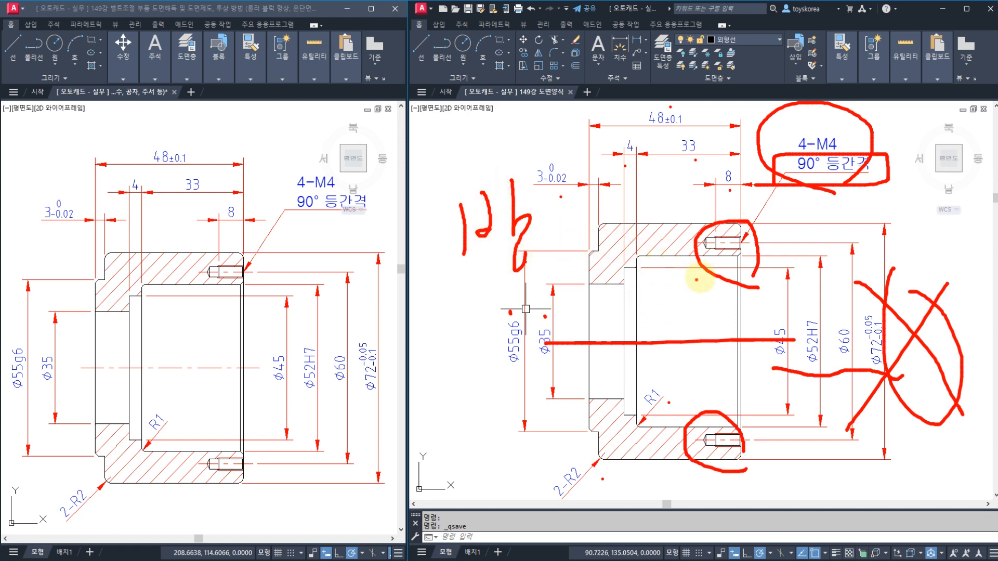
click(716, 274)
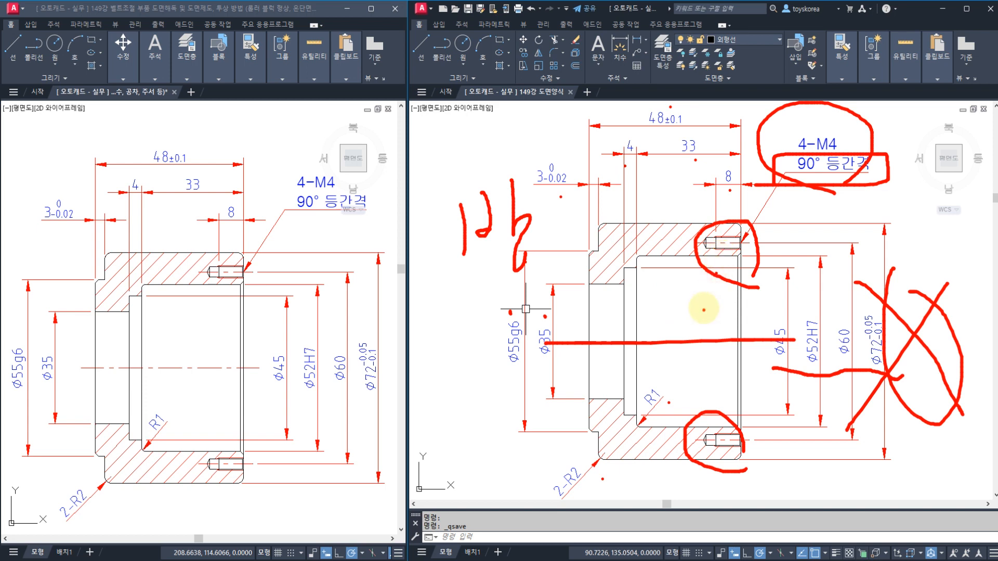
key(Escape)
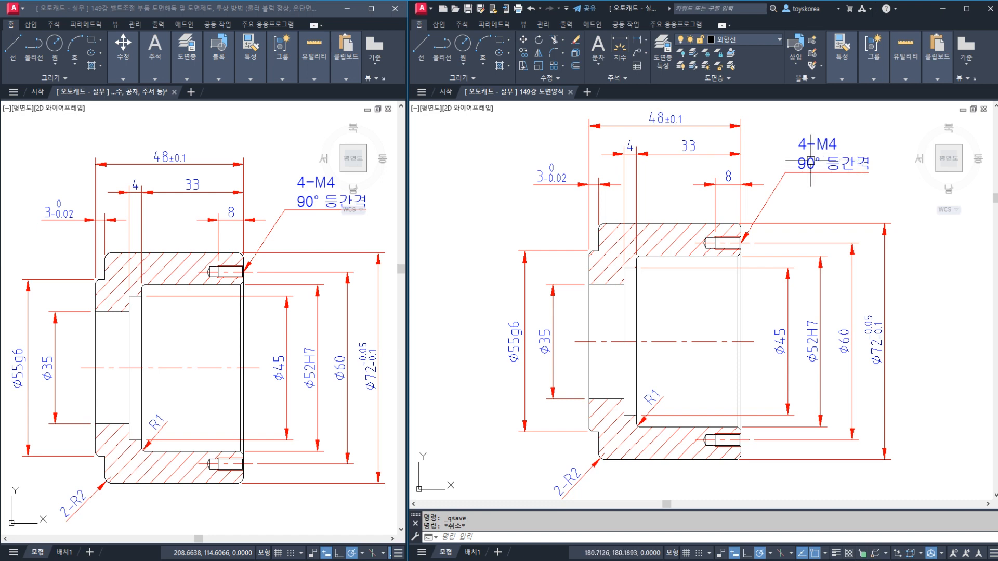
click(738, 265)
key(Escape)
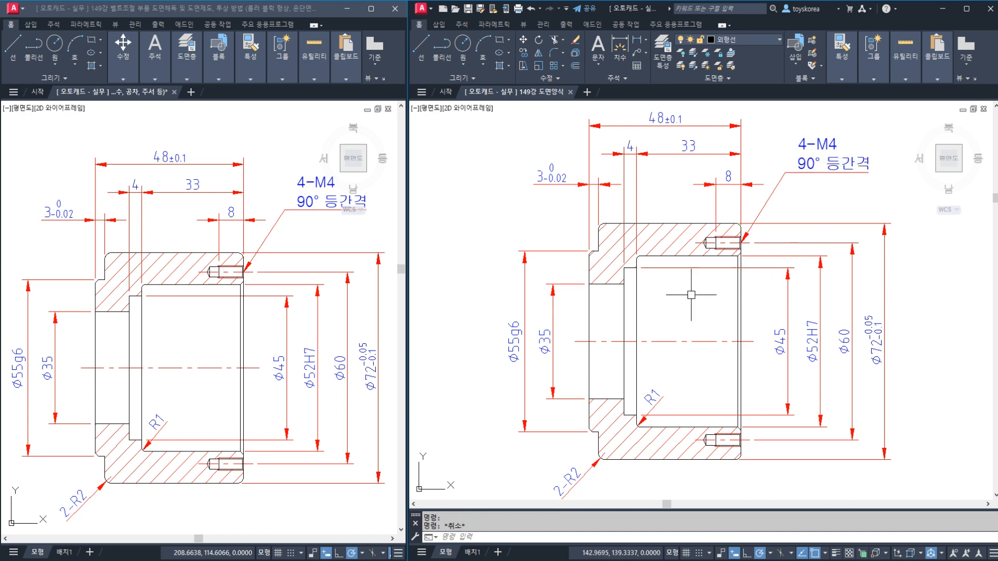
Compare the complete reference sheet with the whole working sheet, including the section view, notes and title block
click(543, 304)
click(359, 319)
scroll(335, 333, down, 4)
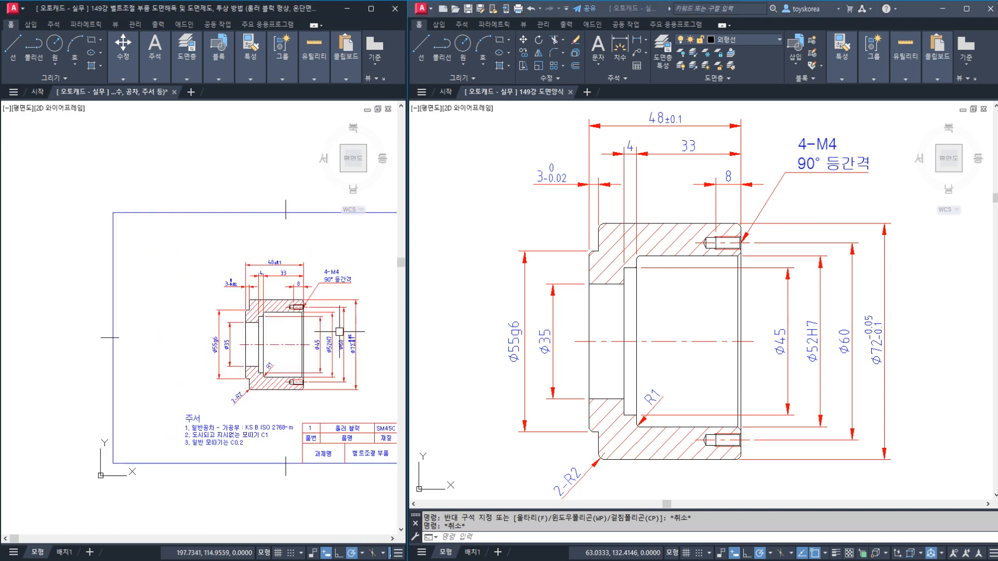
middle_drag(335, 333, 245, 339)
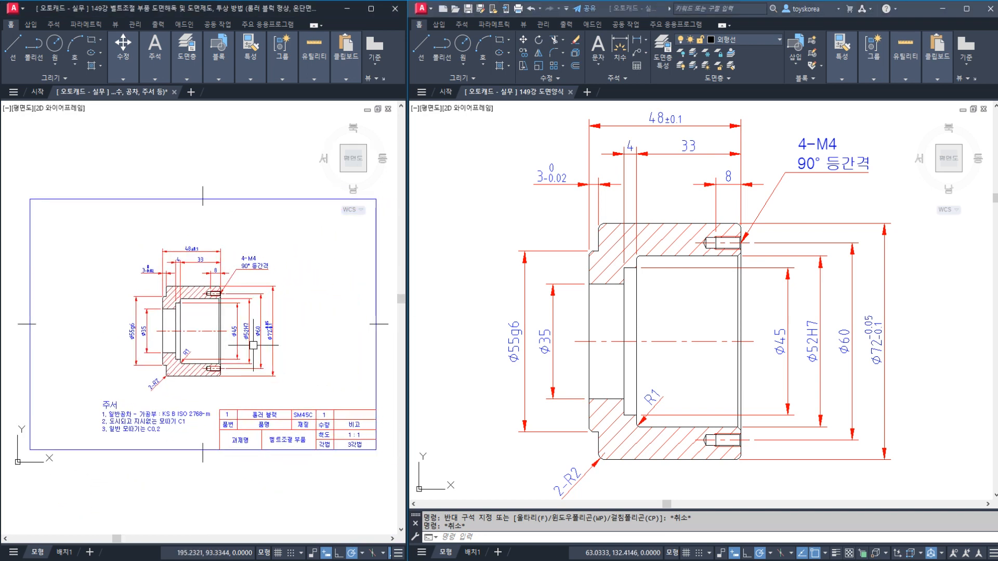
key(ctrl+2)
mouse_move(237, 403)
mouse_down()
mouse_move(145, 398)
mouse_move(169, 230)
mouse_move(270, 330)
mouse_move(251, 384)
mouse_up()
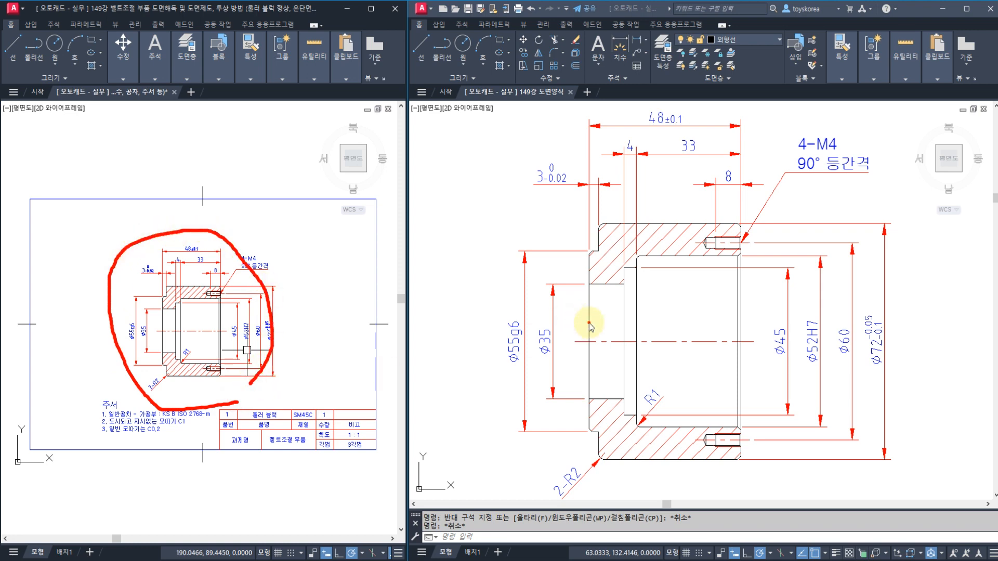
key(Escape)
scroll(602, 316, down, 4)
scroll(593, 322, down, 2)
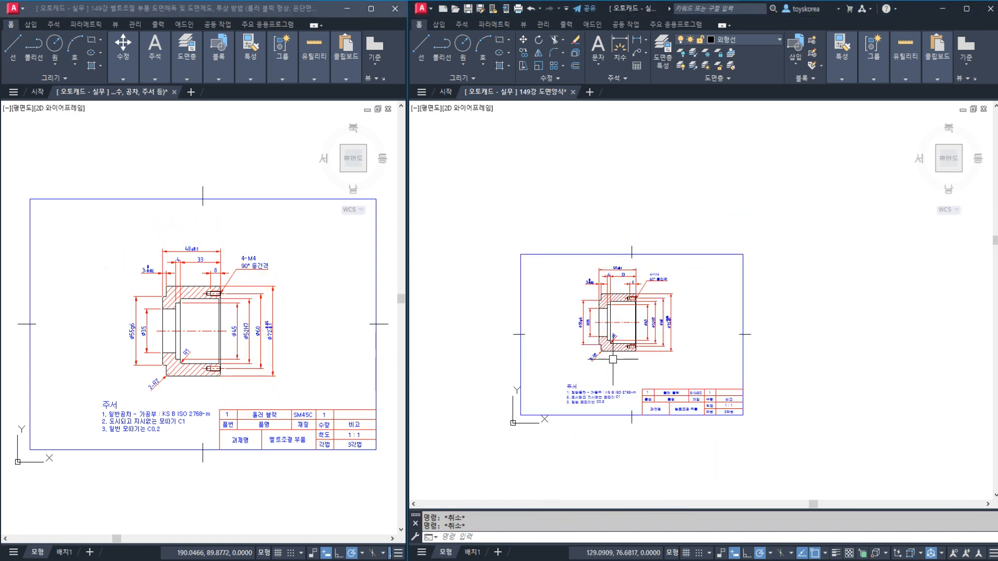
Compare the section view's placement within the sheet border on the working drawing with that on the reference sheet
scroll(610, 359, up, 2)
middle_drag(616, 358, 625, 361)
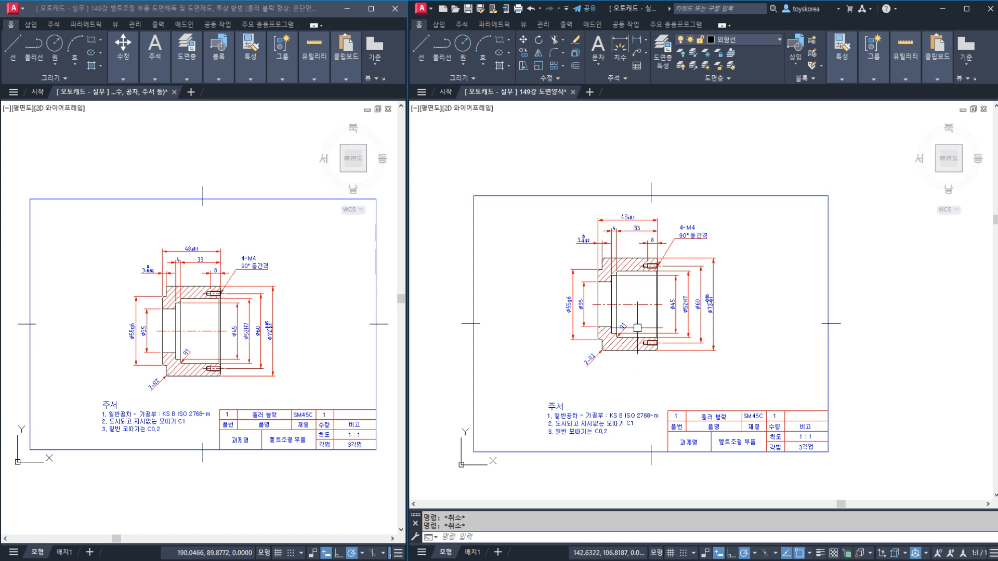
mouse_move(648, 341)
mouse_down()
mouse_move(646, 211)
mouse_move(661, 343)
mouse_up()
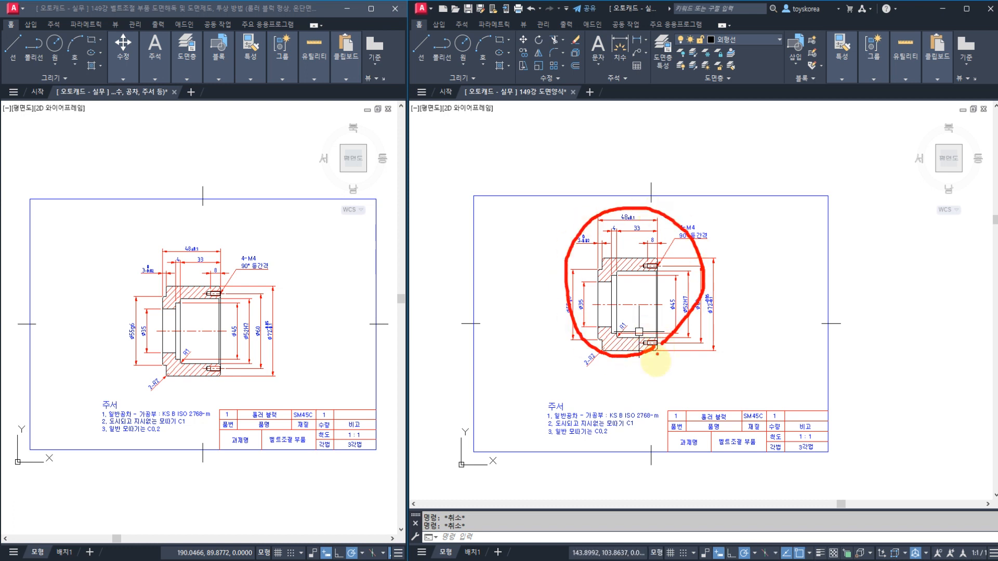
drag(647, 383, 690, 364)
drag(271, 397, 212, 389)
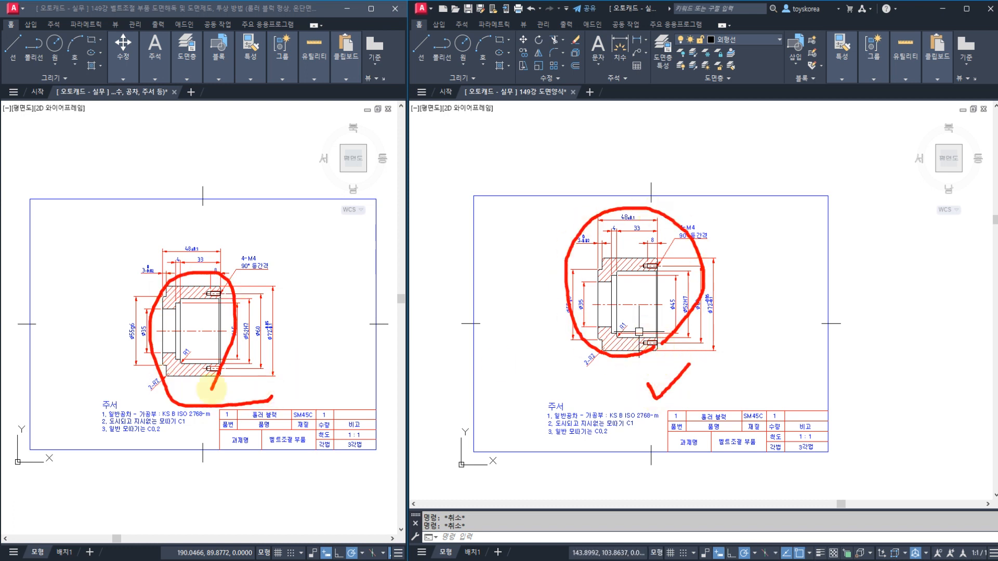
click(700, 373)
key(Escape)
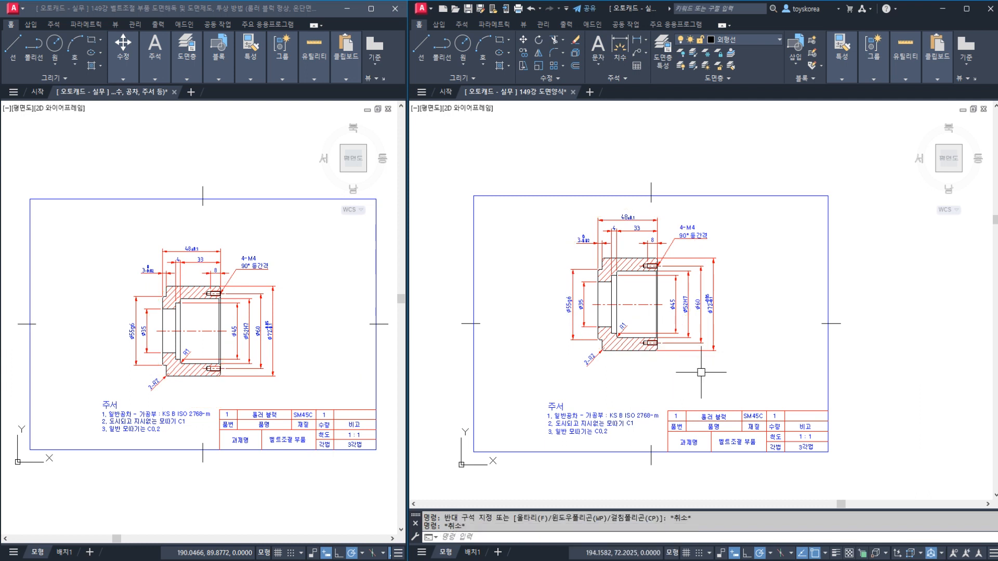
key(Escape)
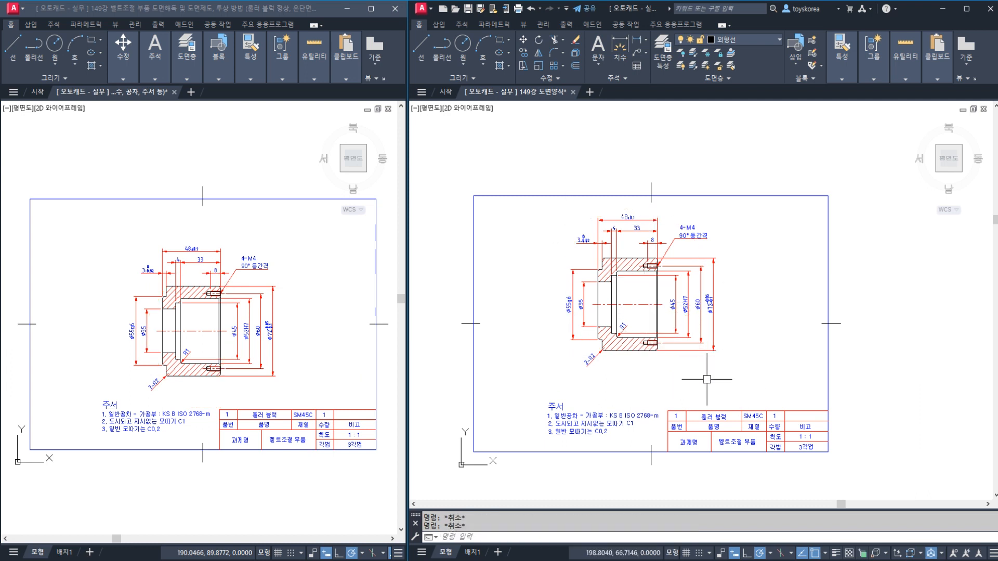
text(M)
key(Return)
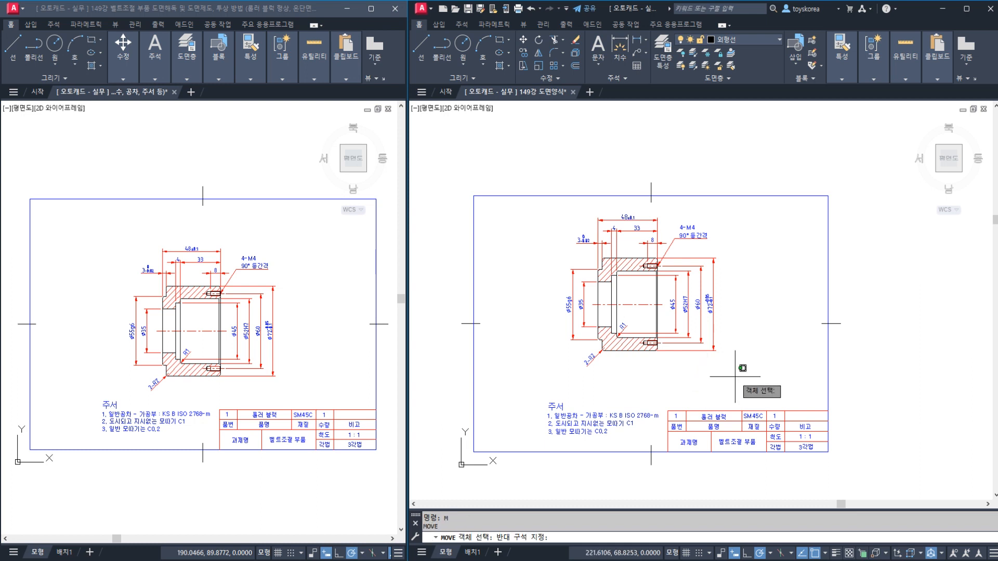
click(735, 375)
click(546, 211)
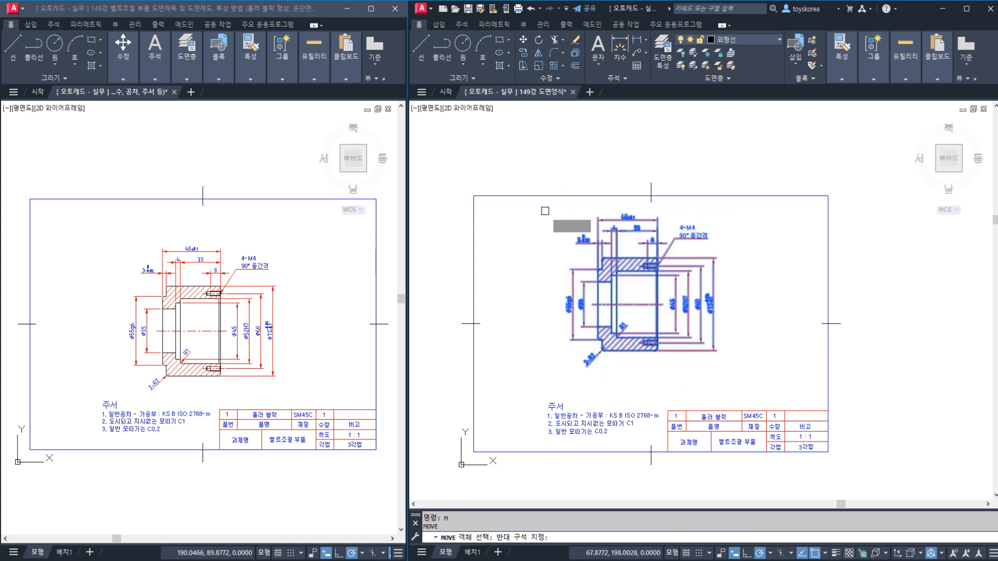
key(Escape)
key(Escape)
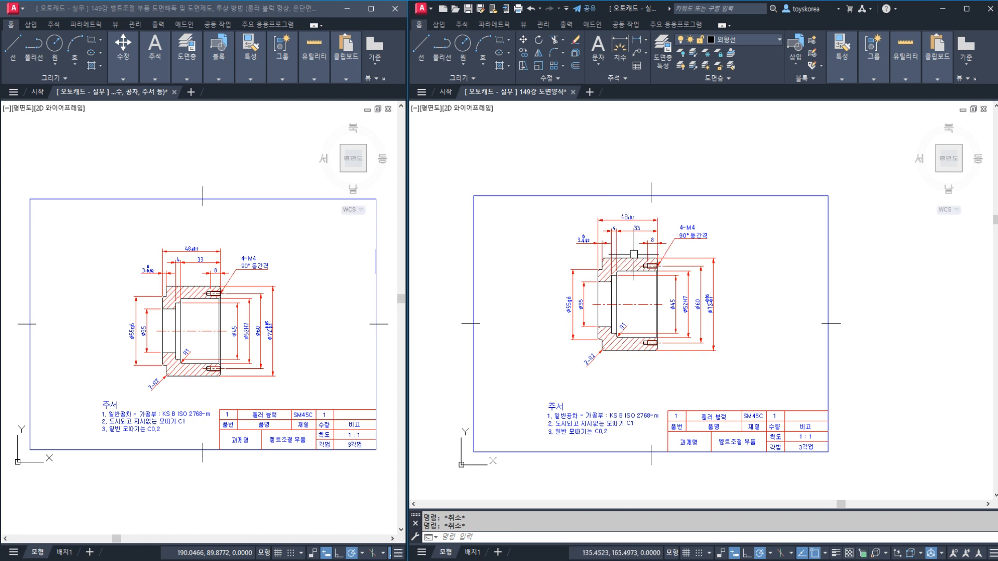
Move the whole dimensioned section view with its 4-M4 leader note slightly down and right to centre it in the sheet border
key(Return)
click(736, 378)
click(530, 214)
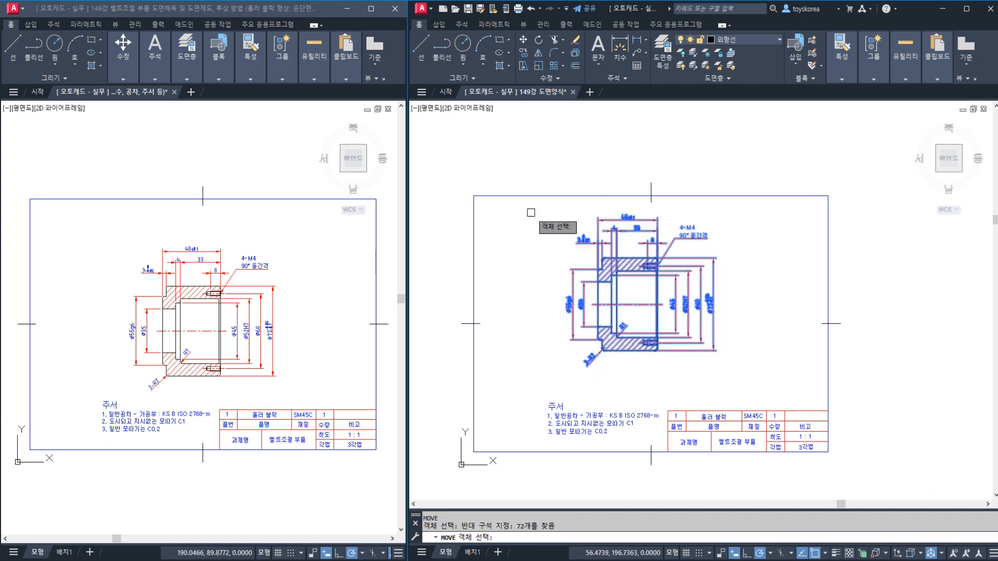
key(Return)
click(751, 287)
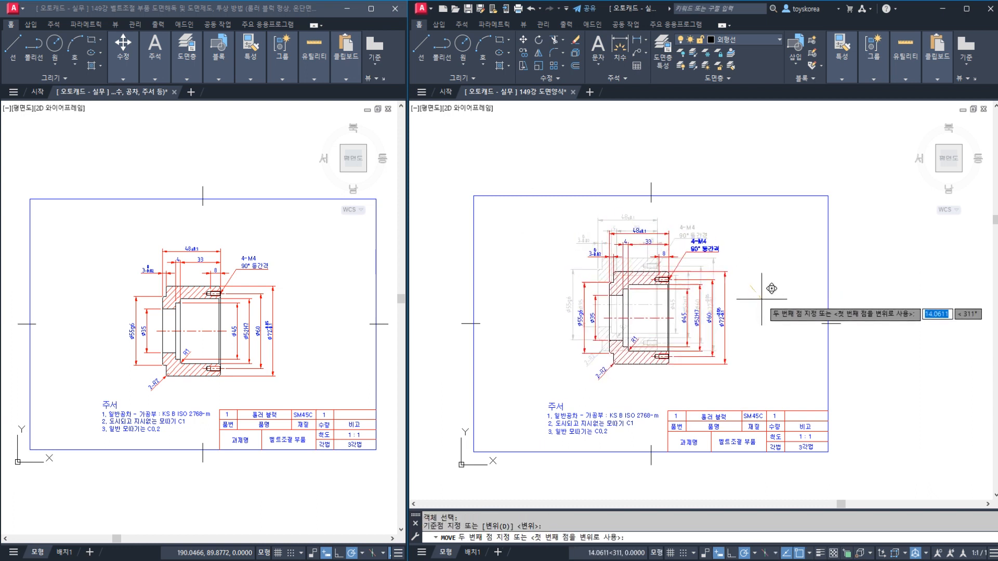
click(762, 309)
key(Escape)
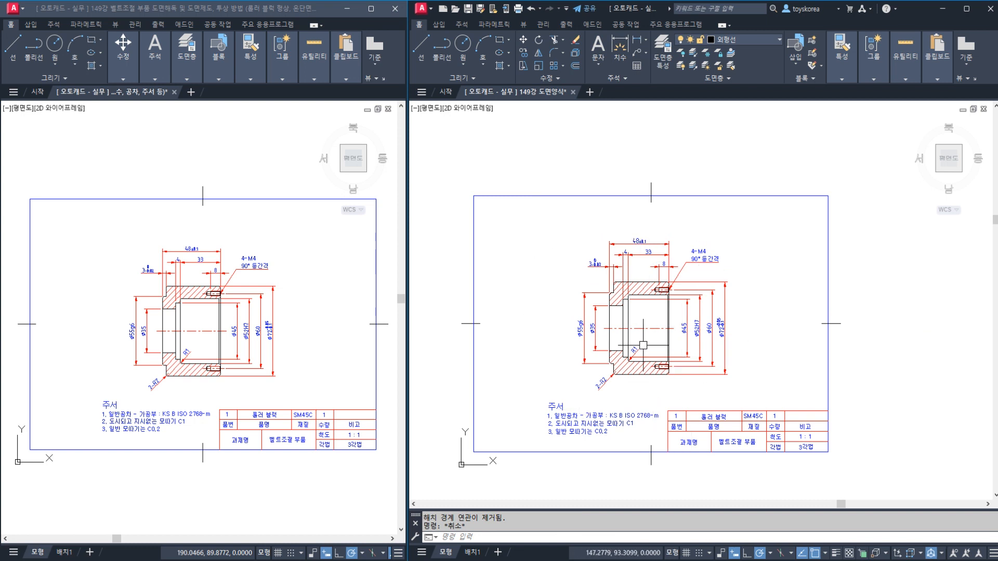
Save the drawing and frame the dimensioned section view up close
middle_drag(660, 324, 661, 323)
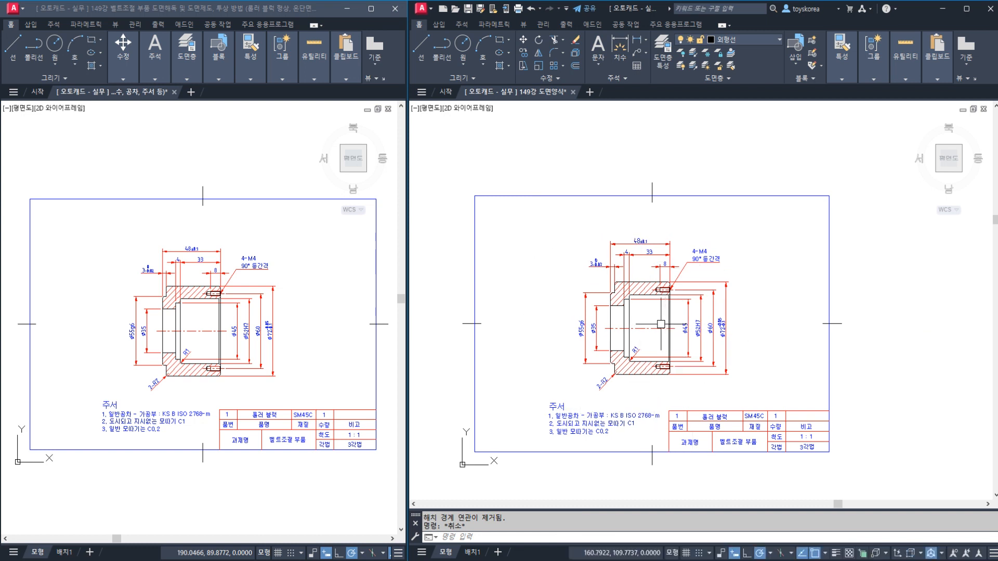
key(ctrl+s)
scroll(649, 322, up, 4)
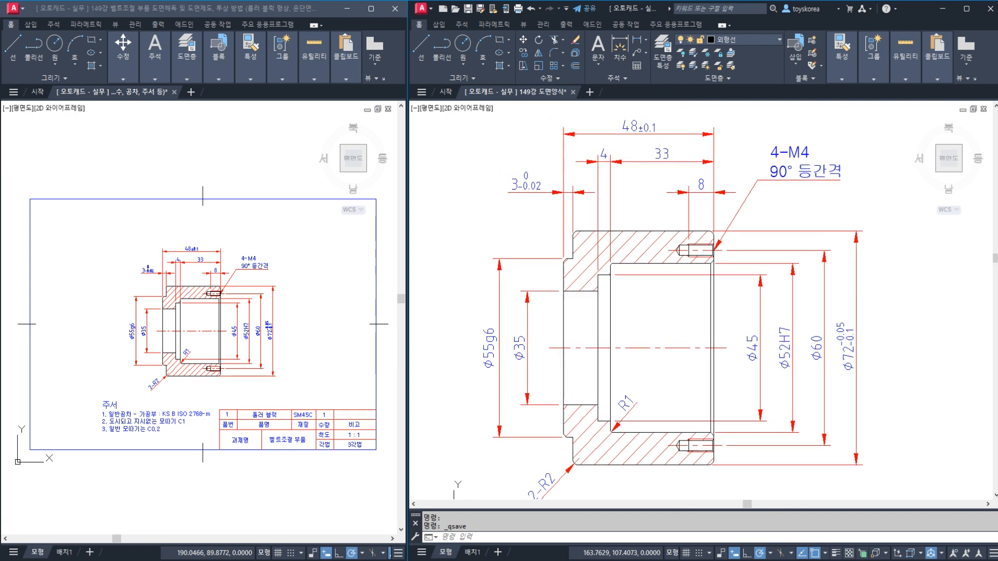
middle_drag(671, 357, 669, 349)
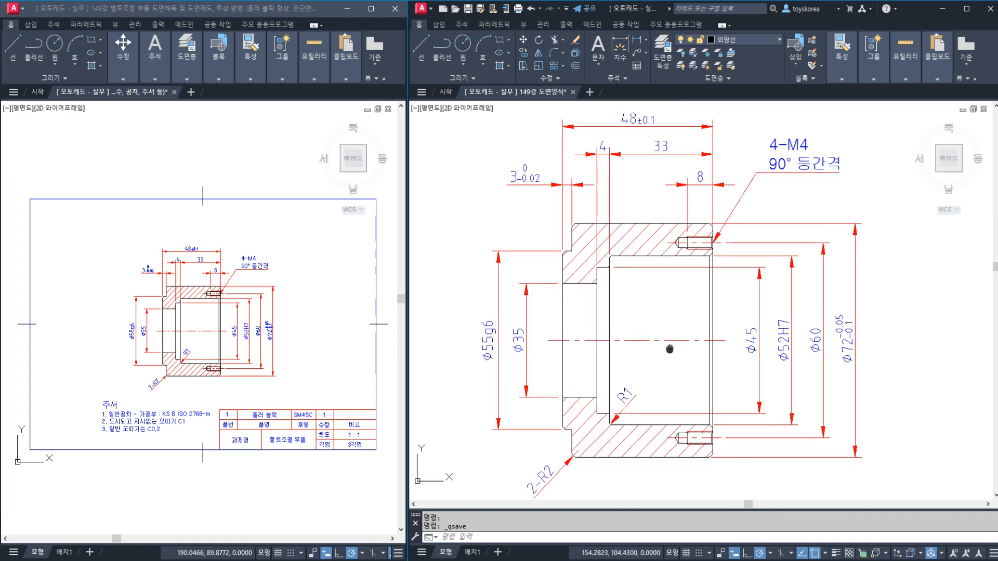
Switch to the Notepad lesson summary and review its title and the description of projection, section, tolerance and note methods
key(alt+Tab)
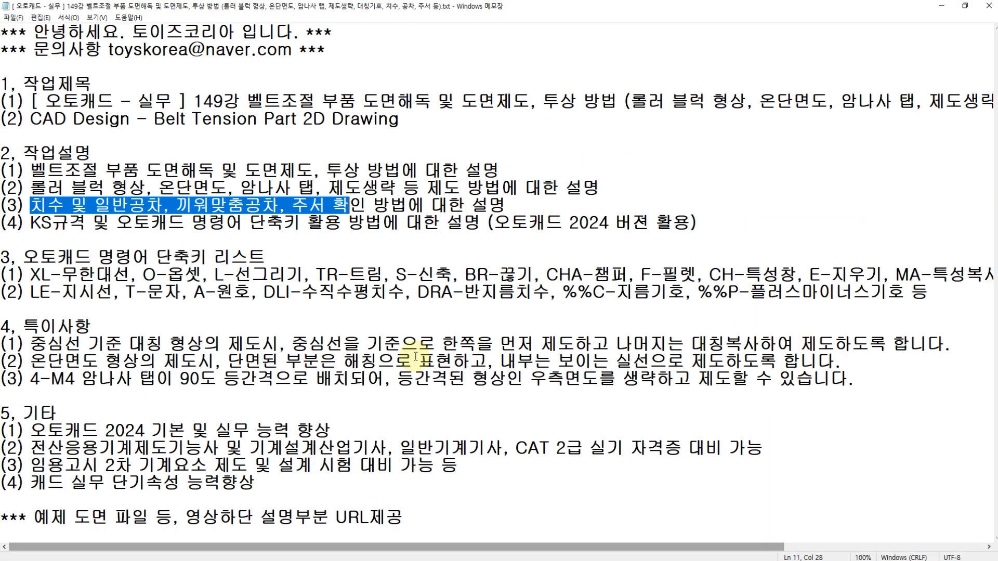
click(143, 100)
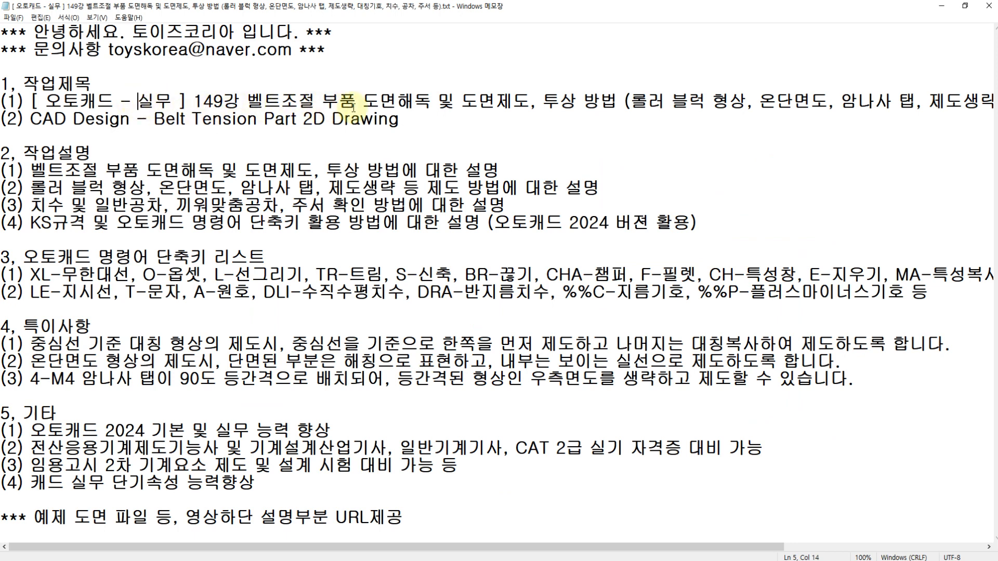
click(578, 101)
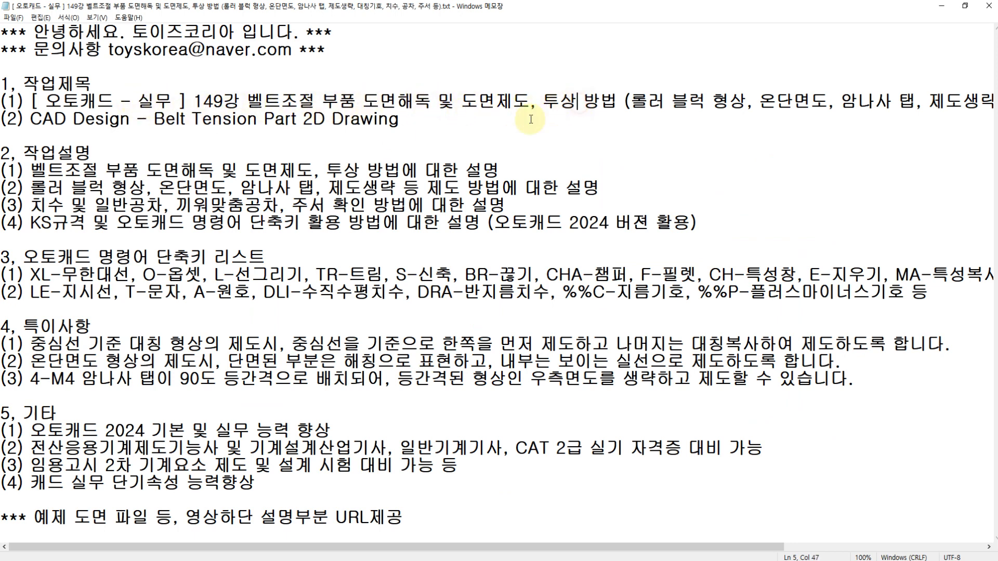
click(32, 195)
key(shift+Home)
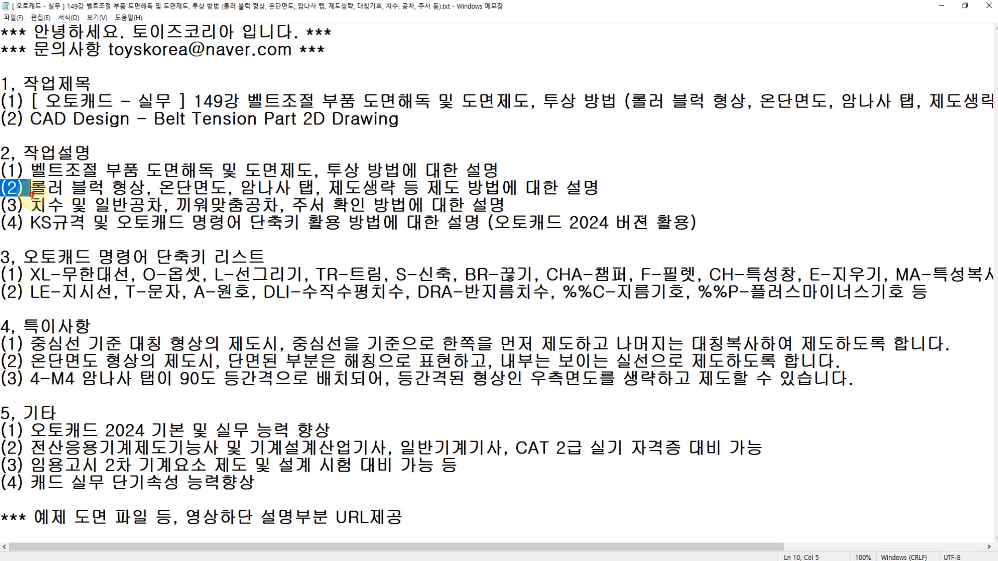
key(Right)
key(shift+Right)
key(shift+Right)
key(shift+Right)
key(shift+Right)
key(shift+Right)
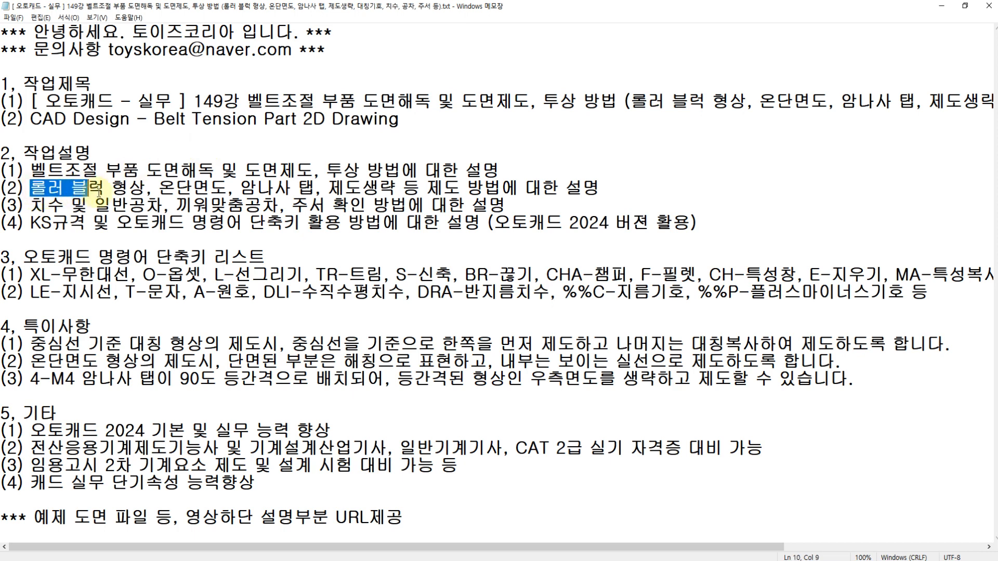
click(169, 190)
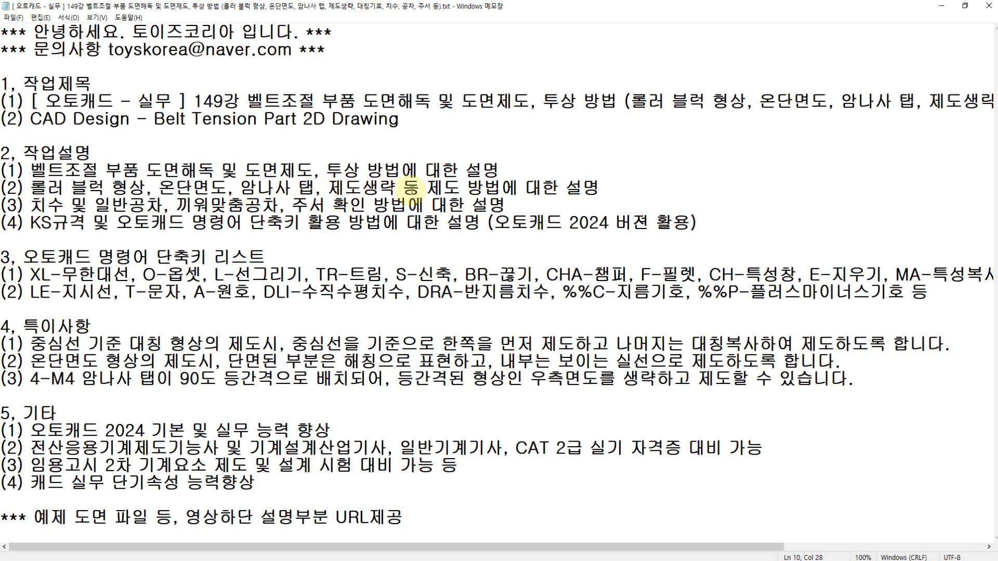
click(411, 188)
drag(29, 213, 367, 207)
Review the command shortcut list and the special notes on symmetric drafting, full-section hatching and the 4-M4 taps at 90° spacing
click(72, 291)
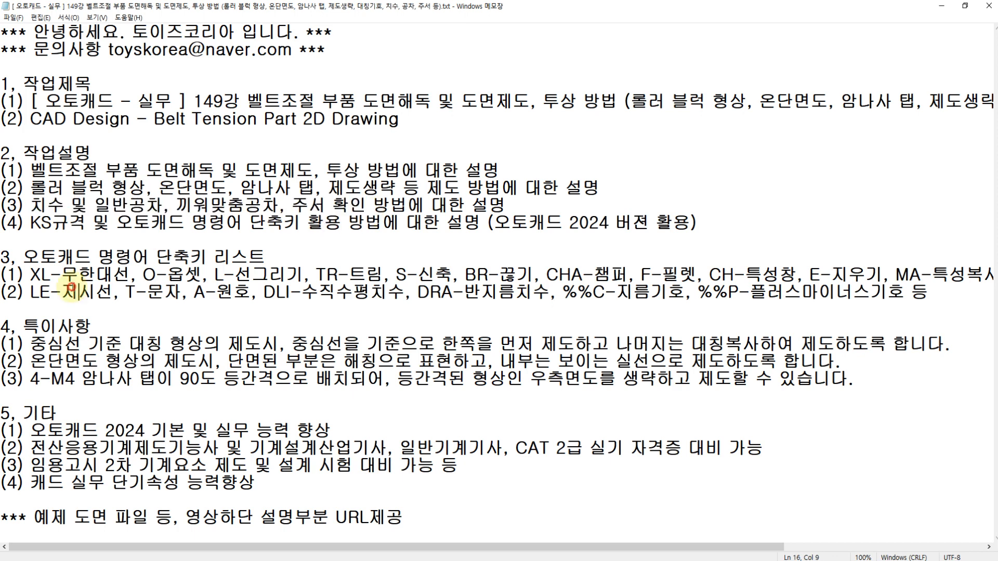
drag(32, 346, 400, 361)
click(138, 378)
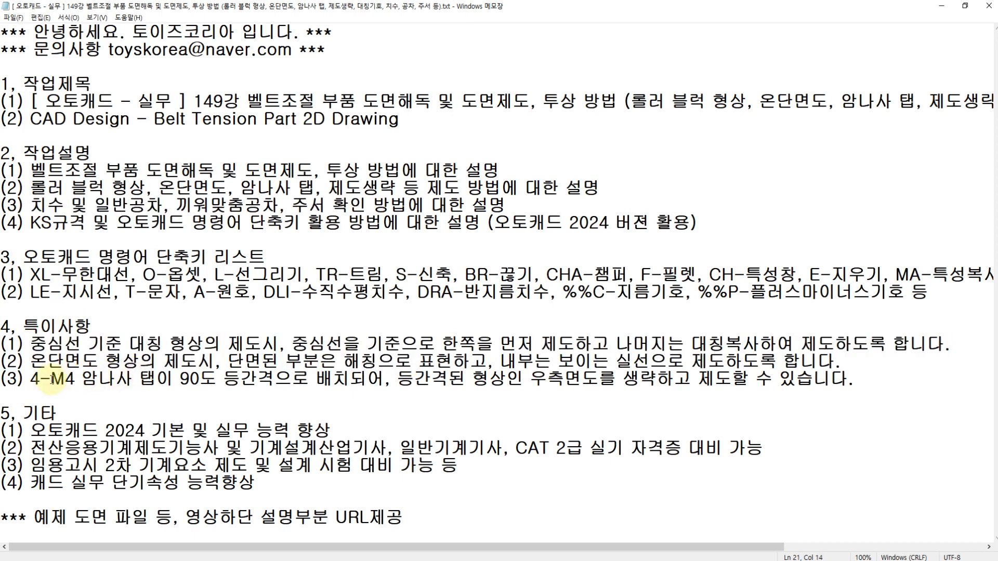
drag(32, 380, 274, 378)
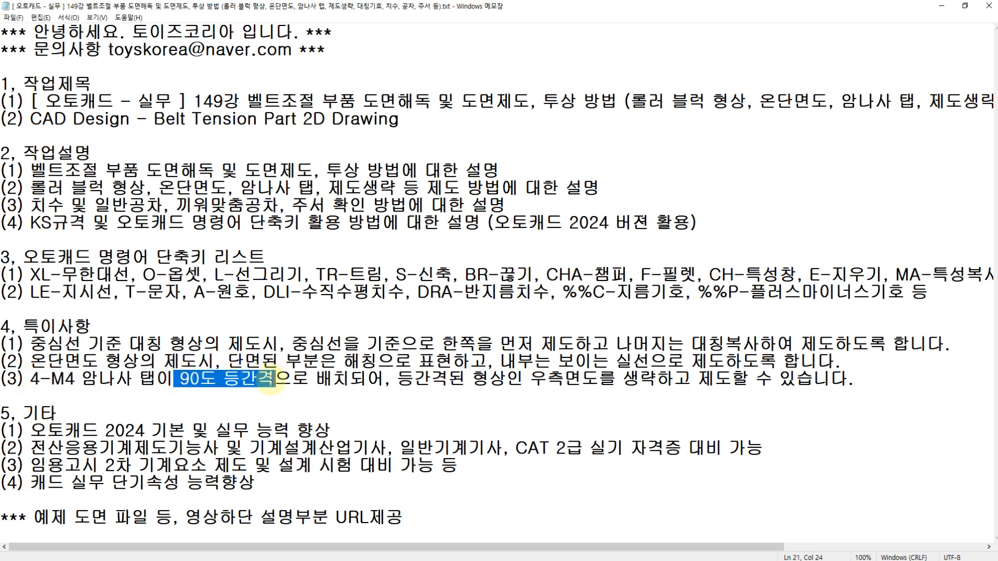
drag(531, 379, 857, 383)
click(869, 384)
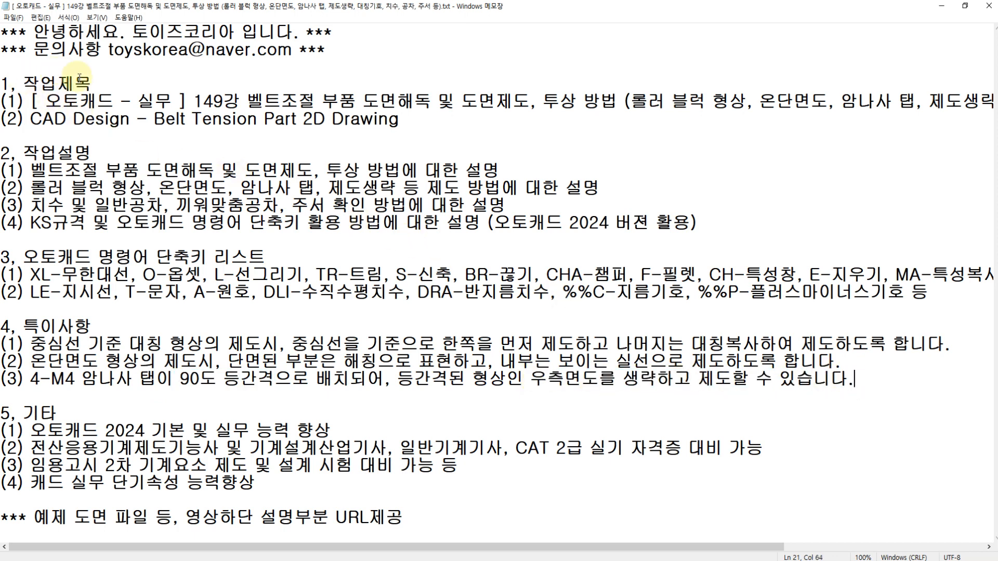
click(101, 86)
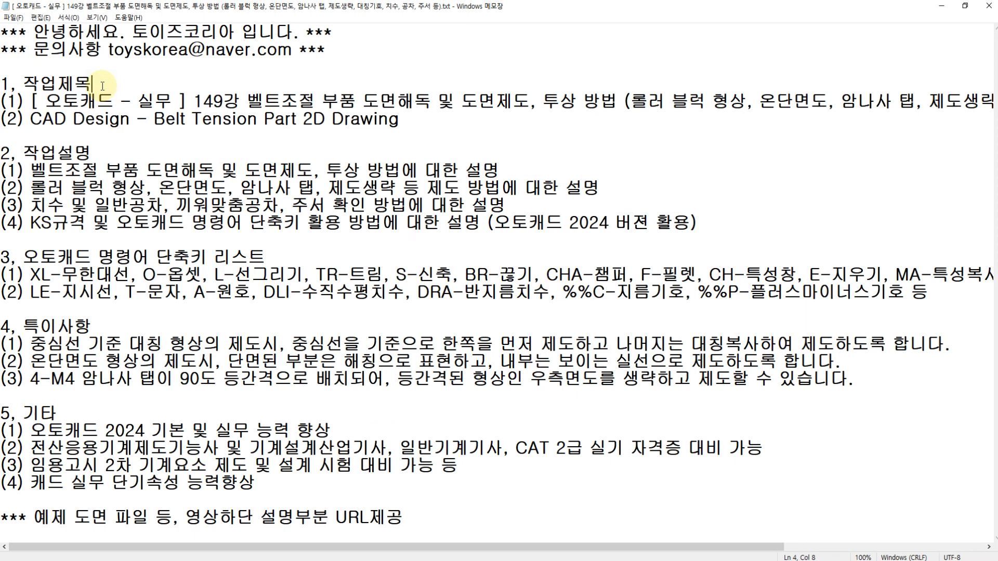